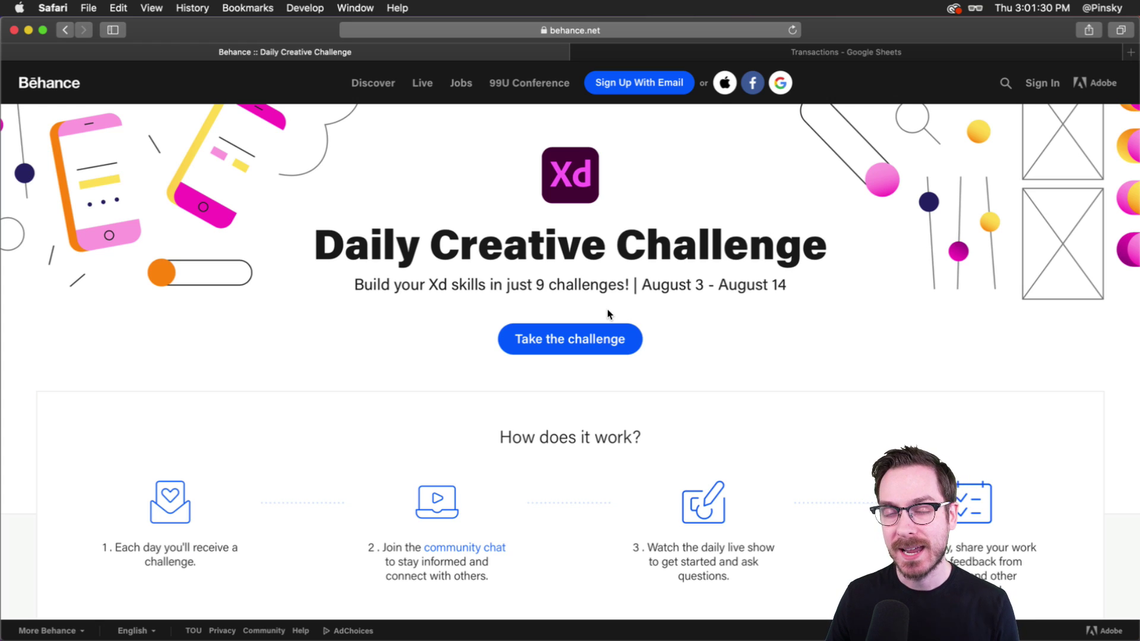
# Switch to Discord and browse the new-in-xd, protips and current-challenge channels of the Adobe XD server.
pyautogui.scroll(-5, 607, 315)
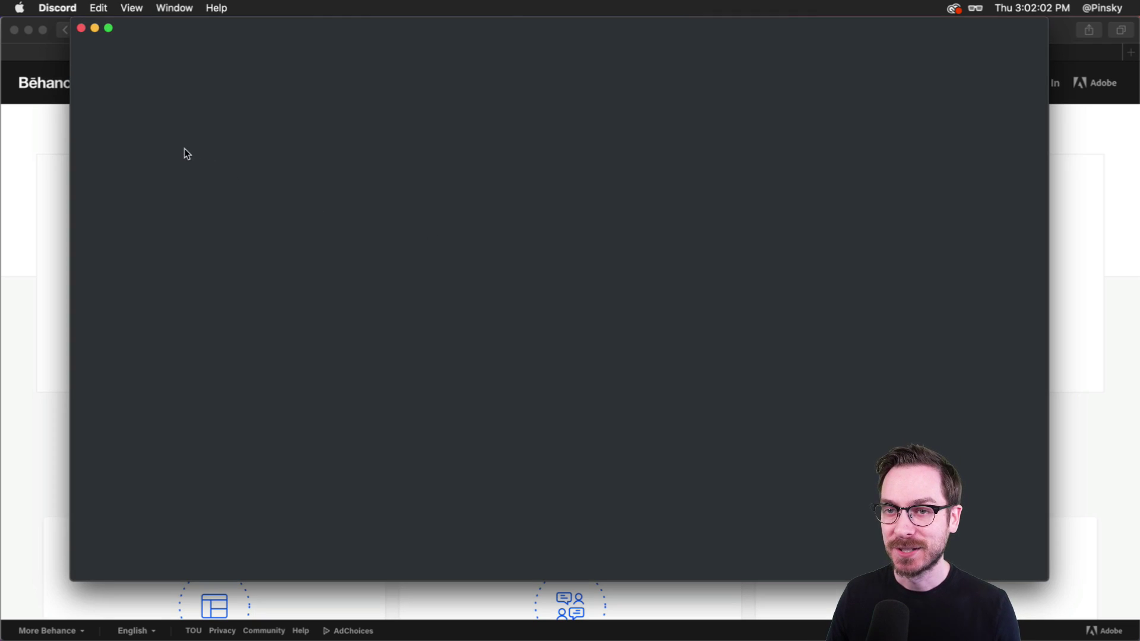
pyautogui.click(94, 153)
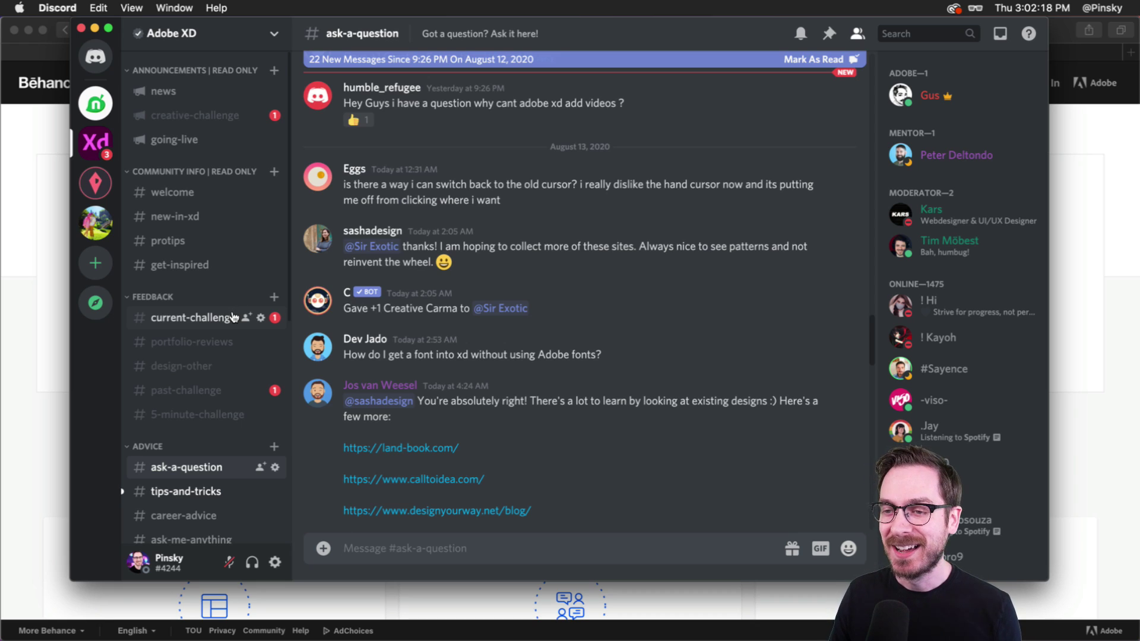
pyautogui.click(193, 219)
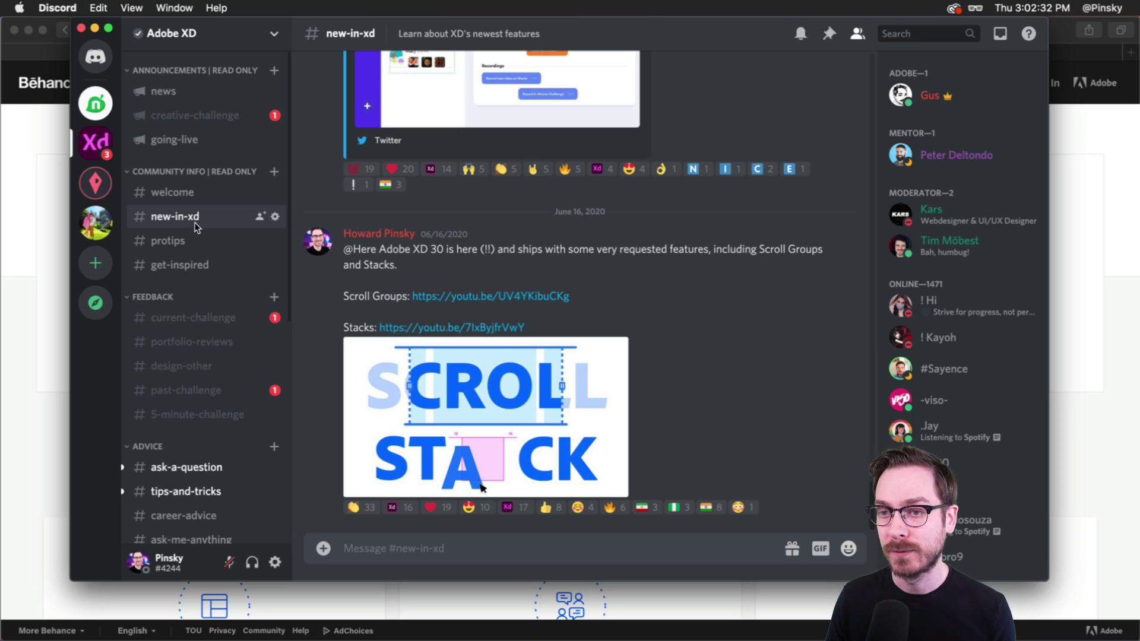
pyautogui.click(199, 240)
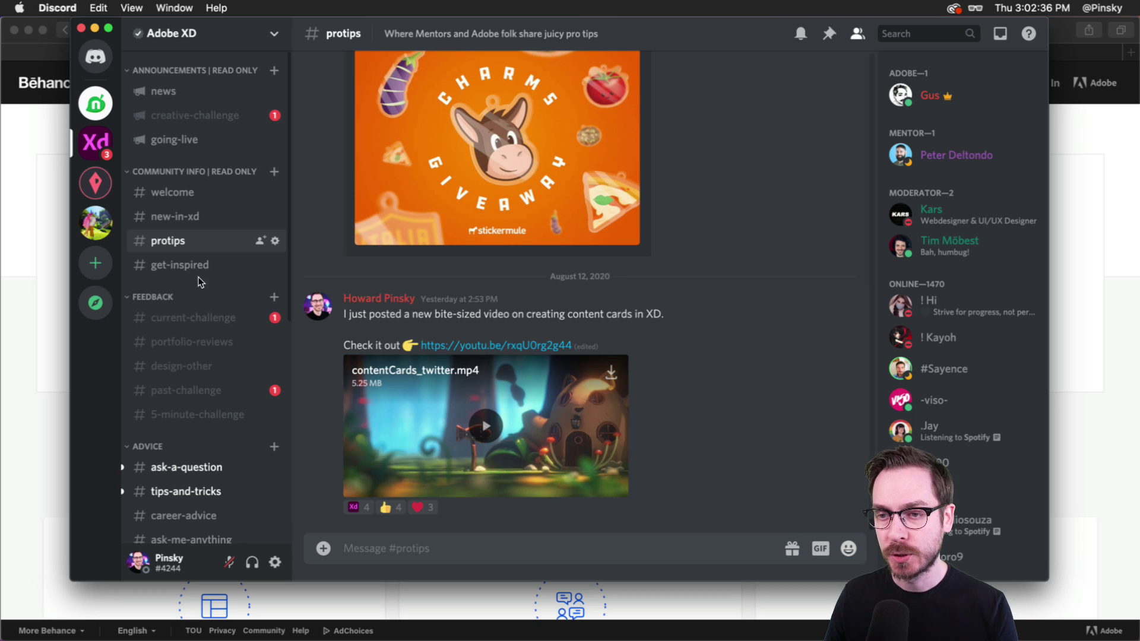
pyautogui.scroll(-3, 196, 291)
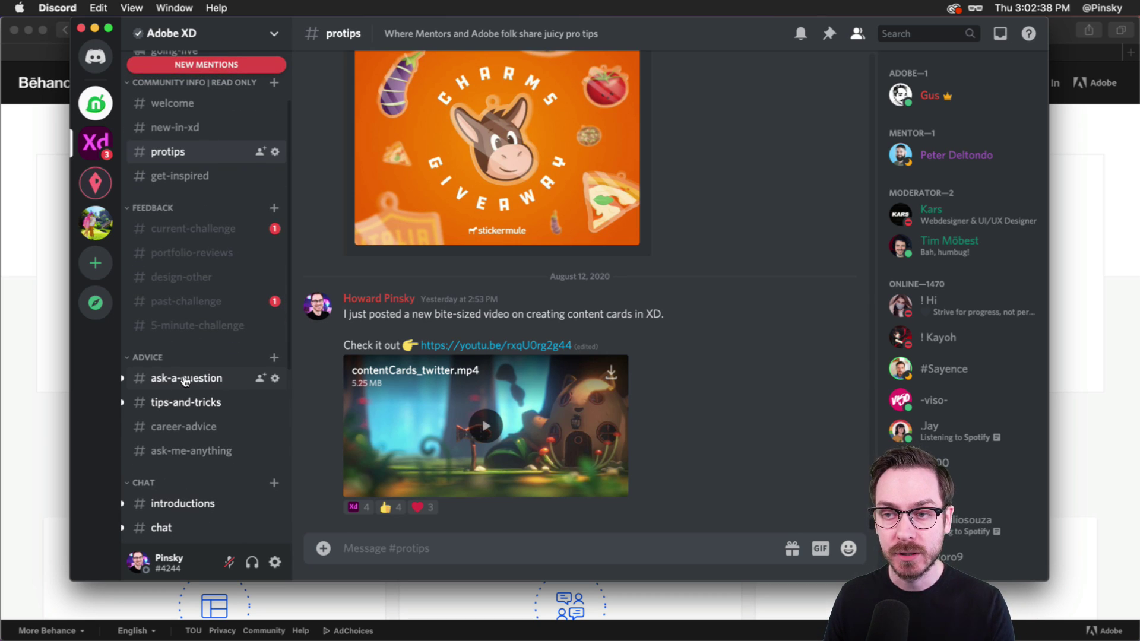
pyautogui.scroll(2, 186, 381)
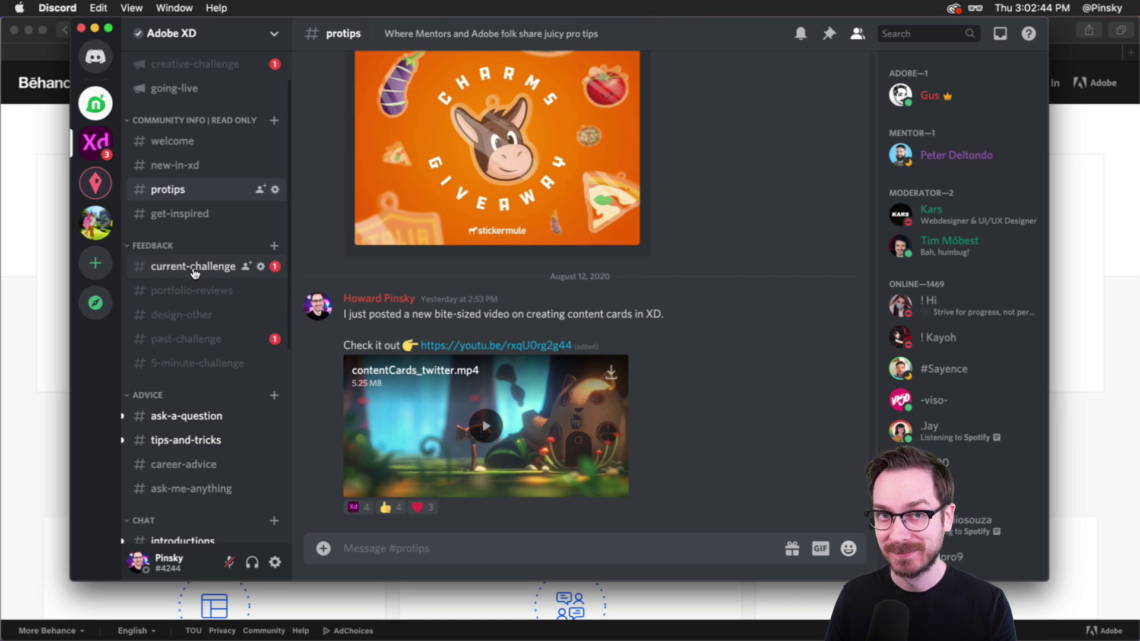
pyautogui.click(196, 272)
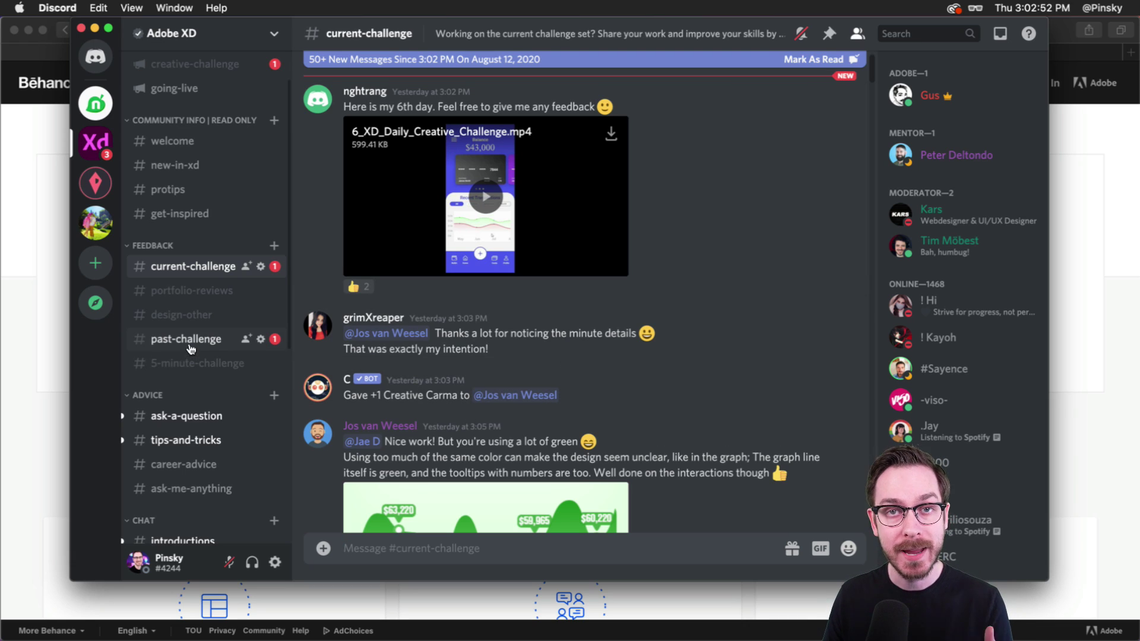
# Return to the Behance Daily Creative Challenge page in Safari and review the challenge cards from Landing Page through Wallet.
pyautogui.click(52, 292)
pyautogui.scroll(-6, 229, 360)
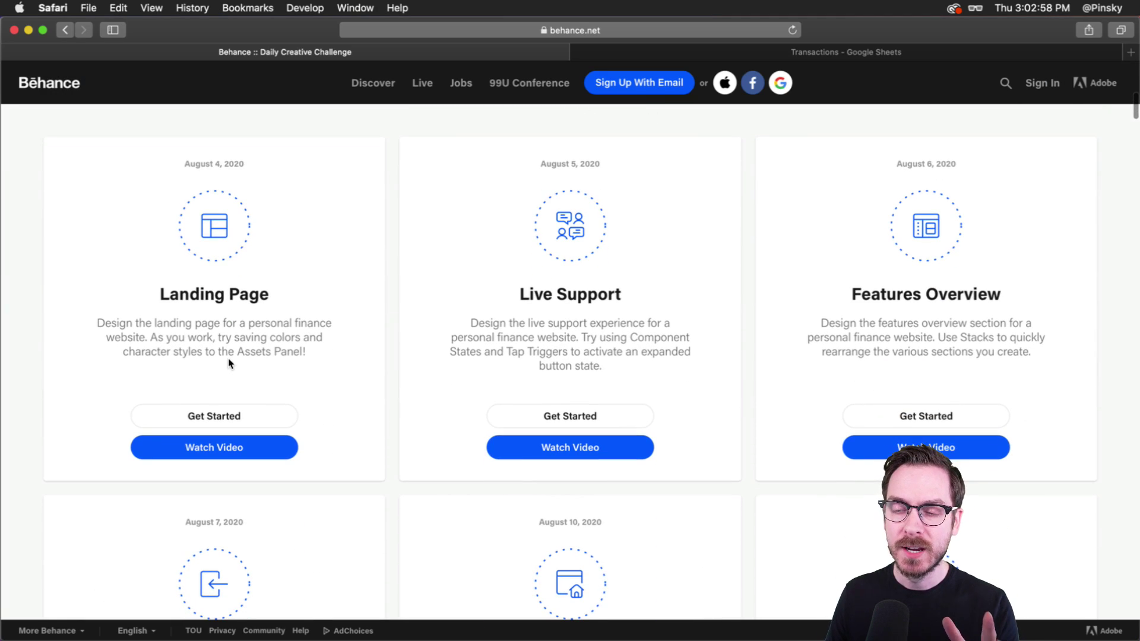
pyautogui.scroll(1, 340, 289)
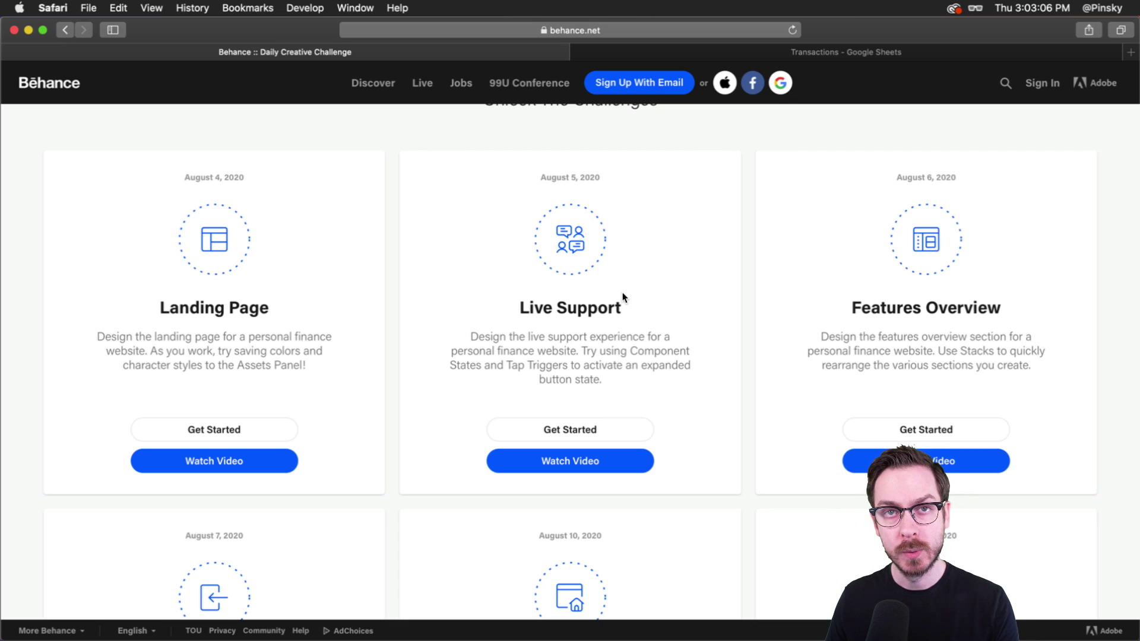
pyautogui.scroll(-3, 947, 339)
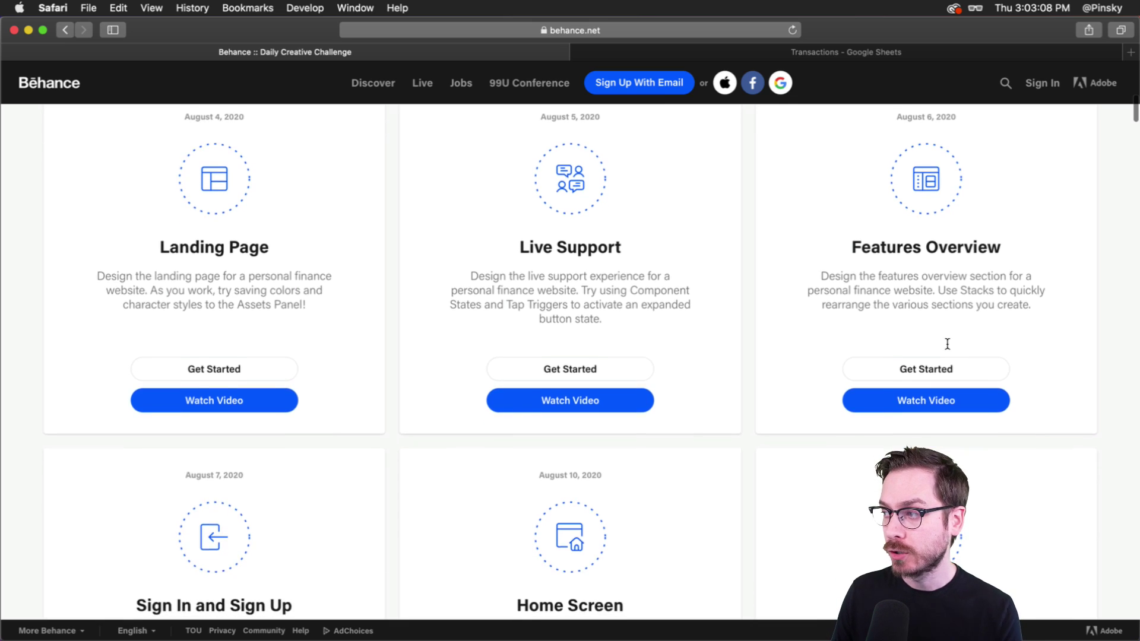
pyautogui.scroll(-4, 410, 313)
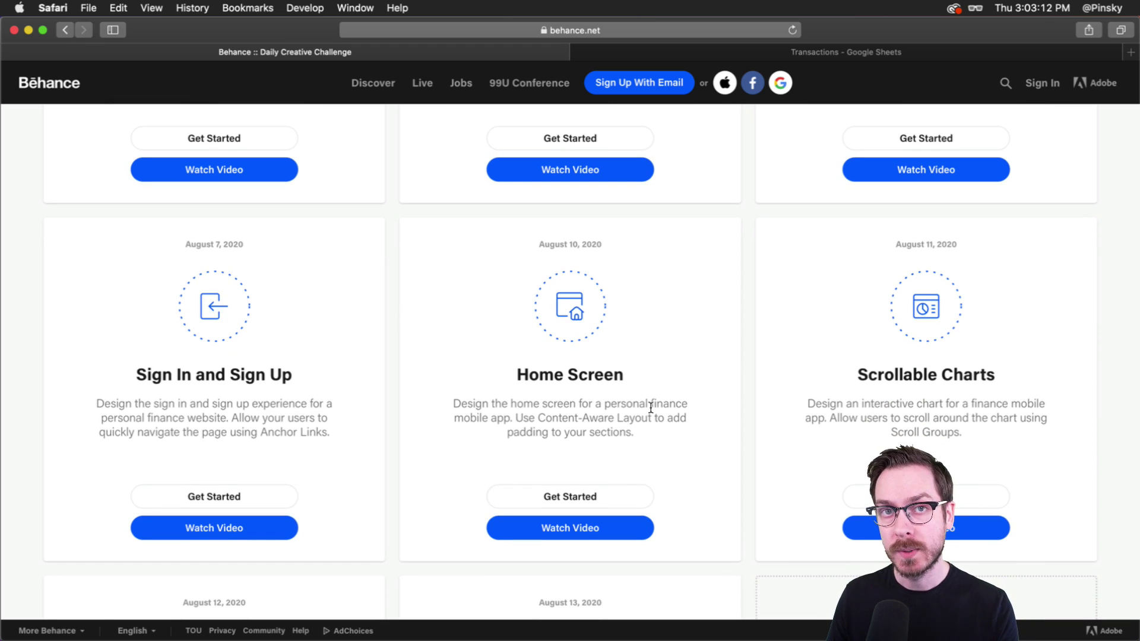
pyautogui.scroll(-2, 651, 408)
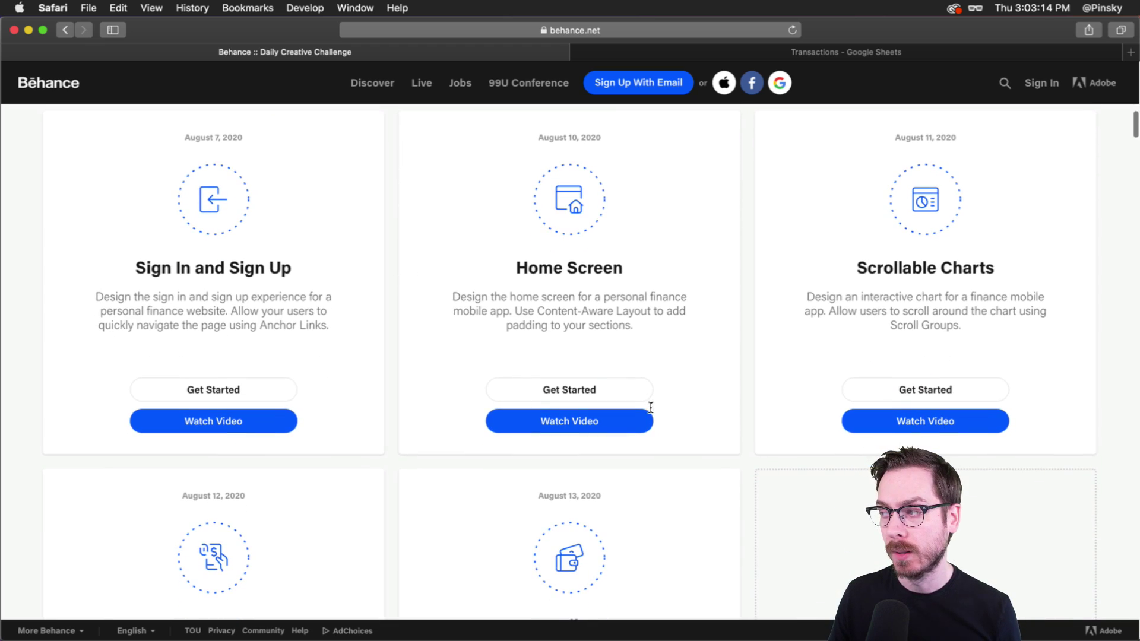
pyautogui.scroll(-1, 968, 269)
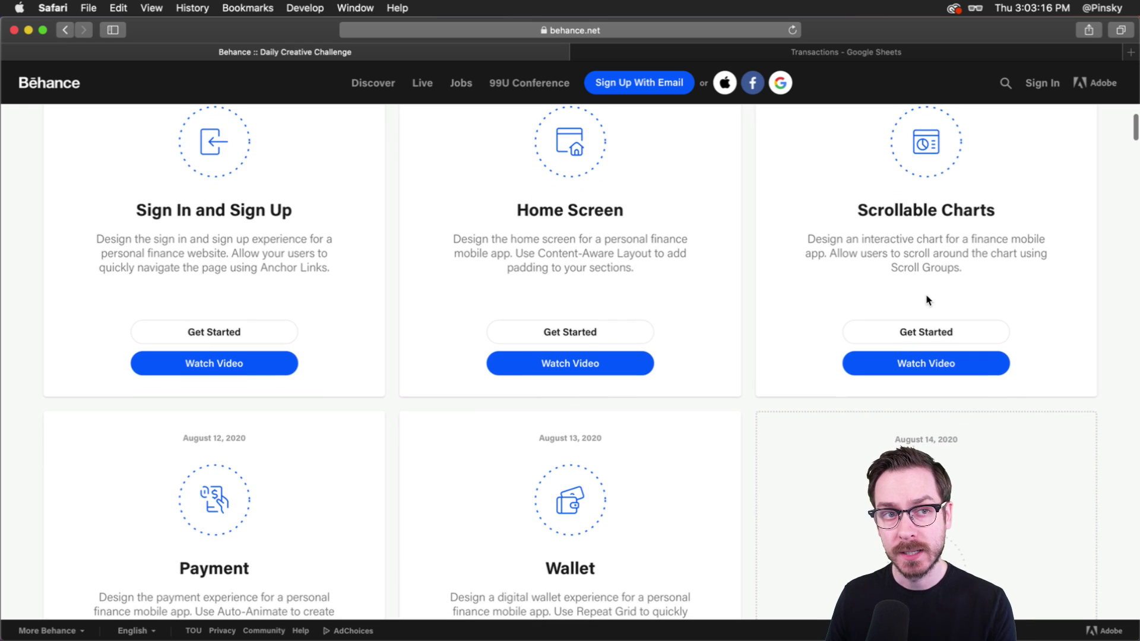
pyautogui.scroll(-2, 929, 300)
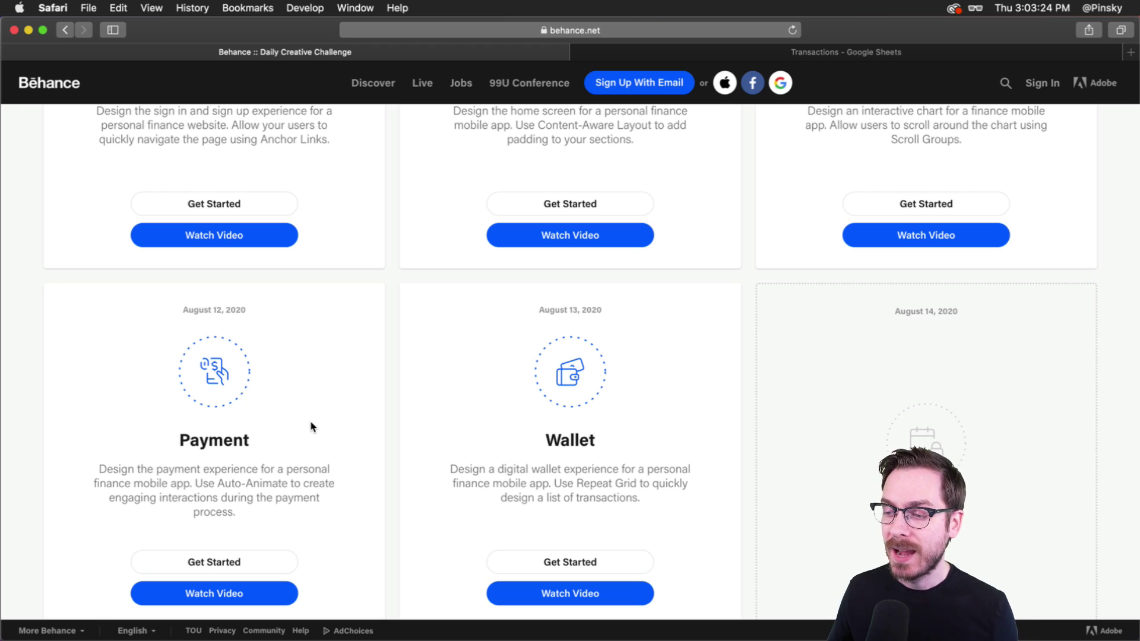
pyautogui.scroll(-2, 313, 428)
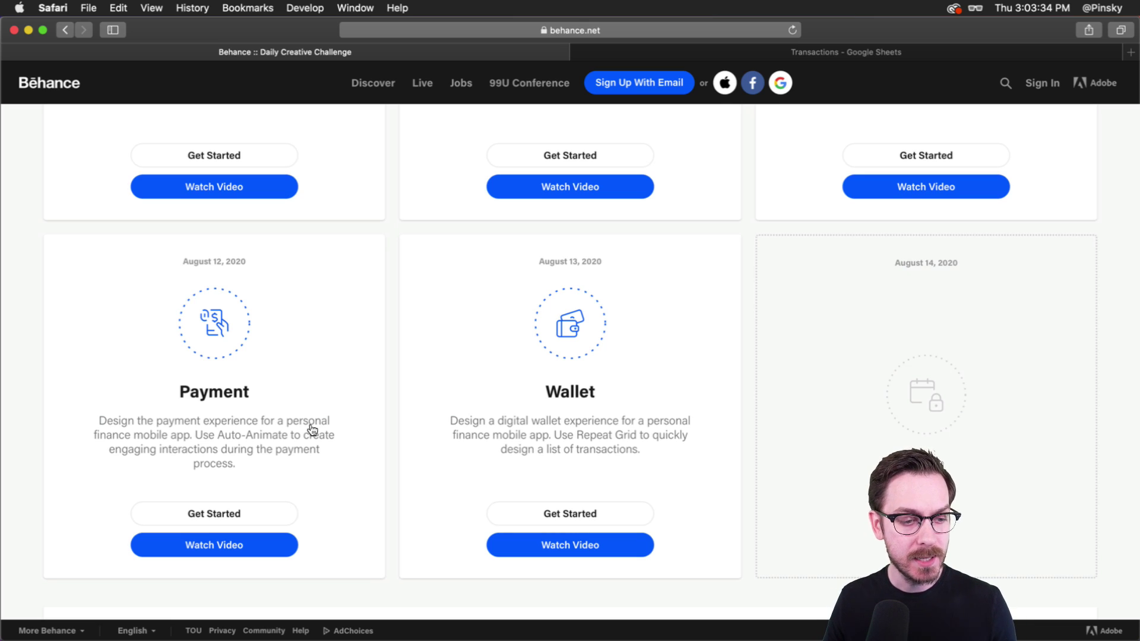
# Switch to the XD_DCC_Day 8_Wallet document in Adobe XD and examine the two Inspiration images up close.
pyautogui.press('super+Tab')
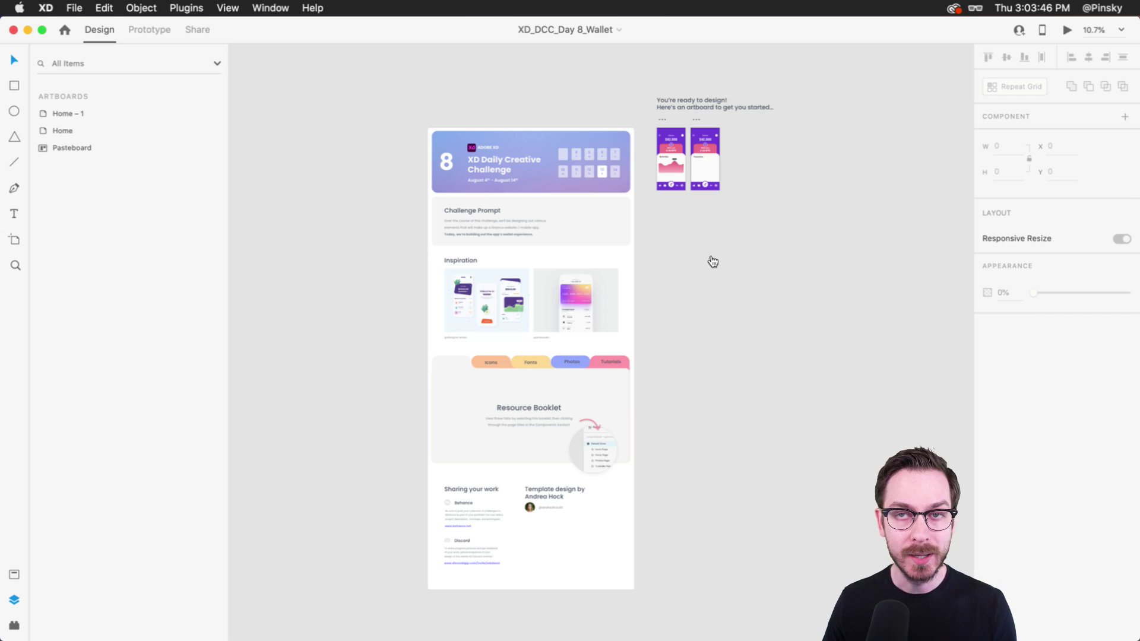
pyautogui.press('super+Tab')
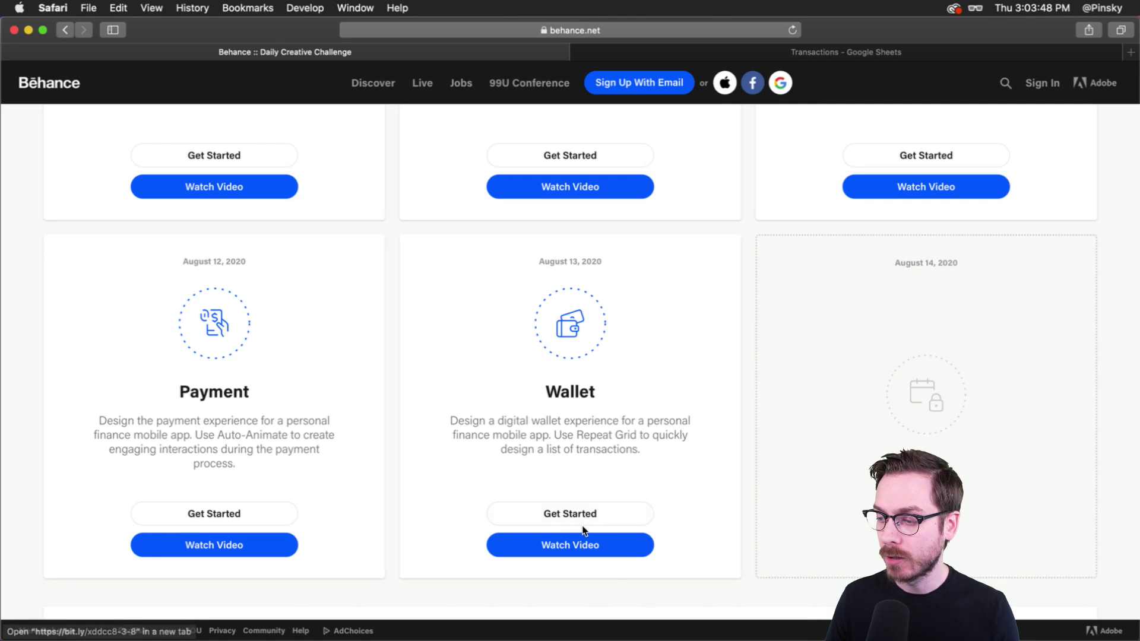
pyautogui.scroll(5, 553, 530)
pyautogui.scroll(-5, 584, 530)
pyautogui.press('super+Tab')
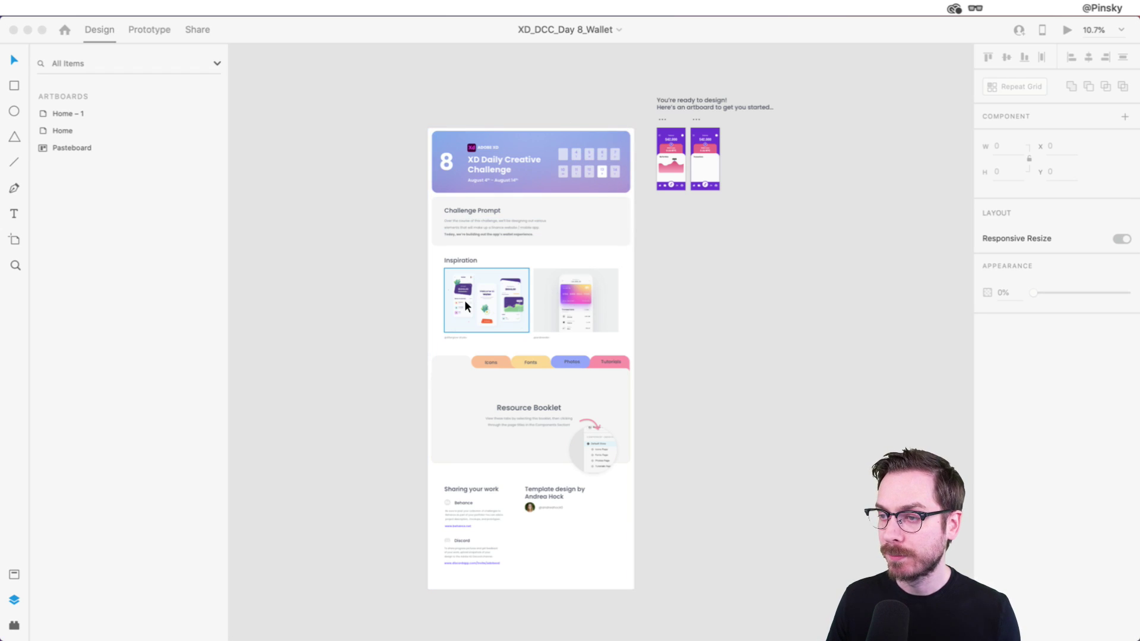
pyautogui.scroll(5, 465, 300)
pyautogui.hscroll(3, 465, 301)
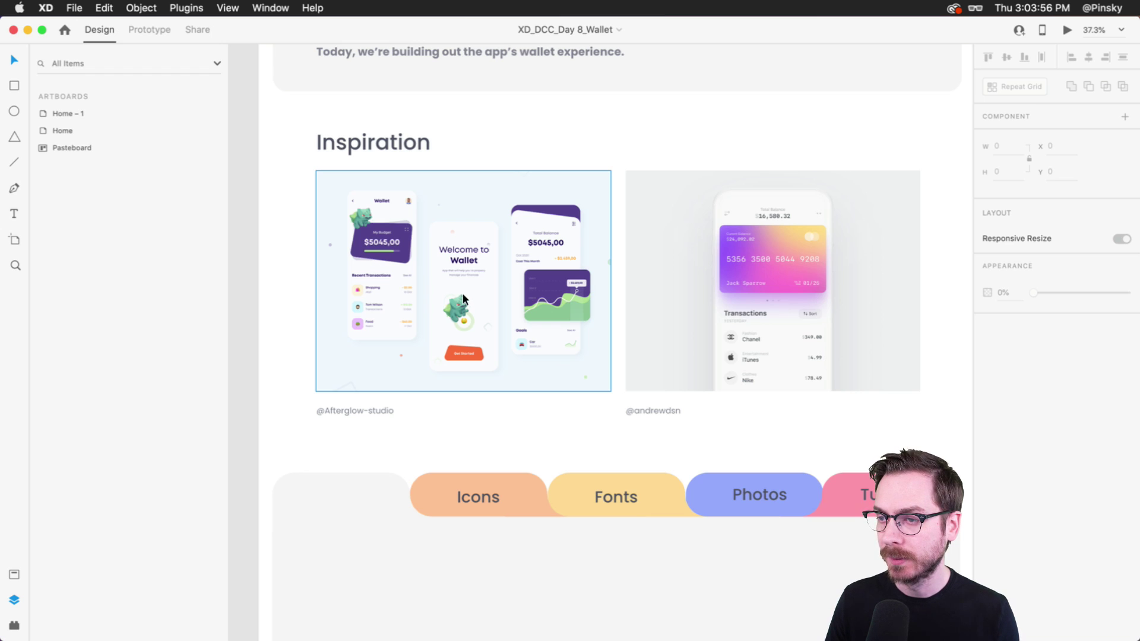
pyautogui.scroll(4, 430, 270)
pyautogui.scroll(-2, 430, 270)
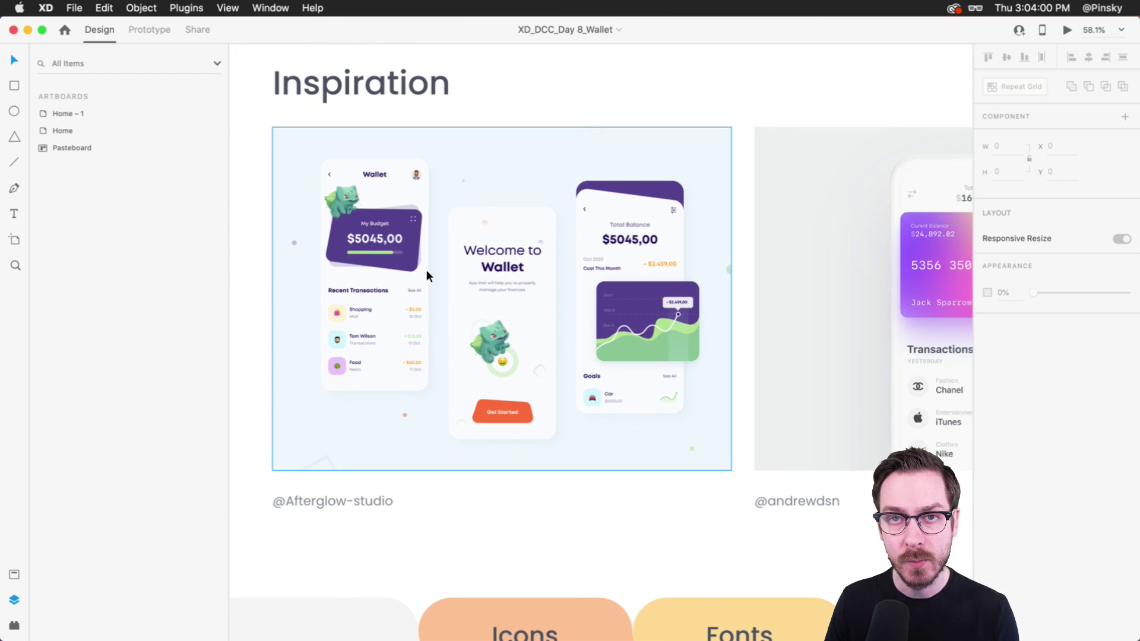
pyautogui.hscroll(10, 689, 324)
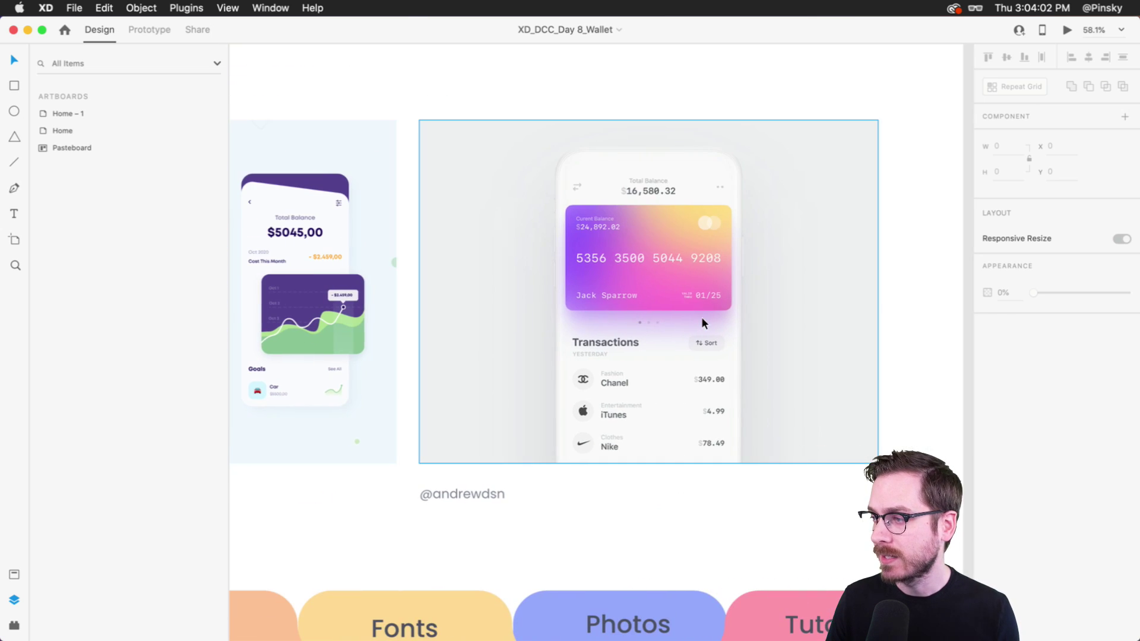
# Move the Home – 1 artboard horizontally away from the Home artboard, to X 276.
pyautogui.scroll(-5, 661, 268)
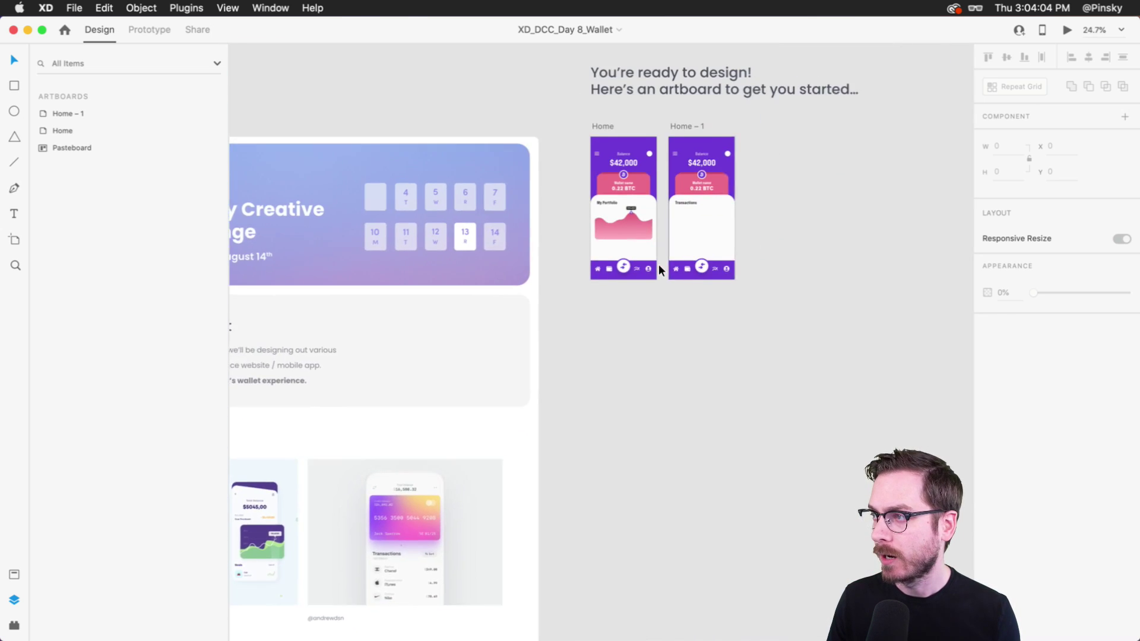
pyautogui.scroll(5, 672, 168)
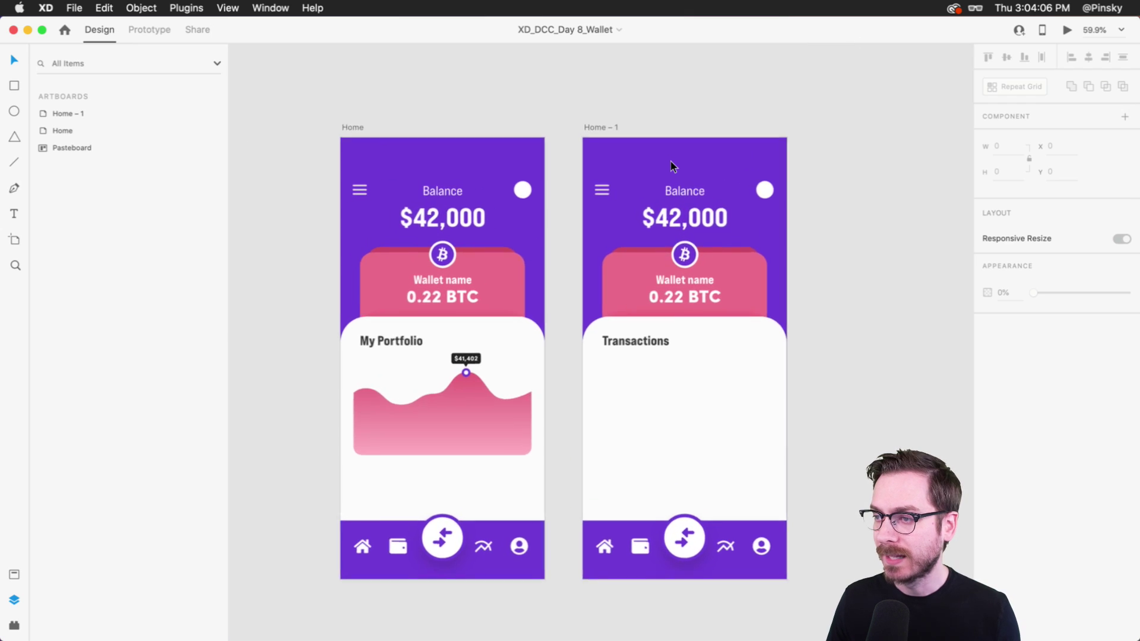
pyautogui.scroll(2, 671, 166)
pyautogui.moveTo(611, 96); pyautogui.dragTo(842, 100)
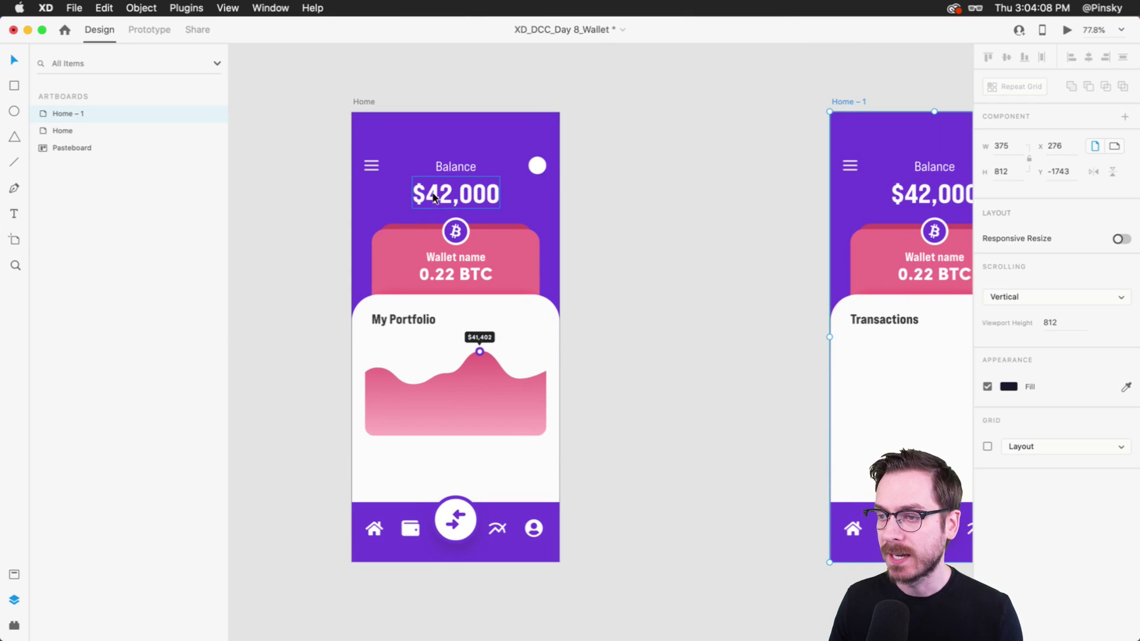
# Preview the Home artboard and test the navigation bar's central transfer button, which expands the Receive/Pay card, and repeat the test once.
pyautogui.click(419, 407)
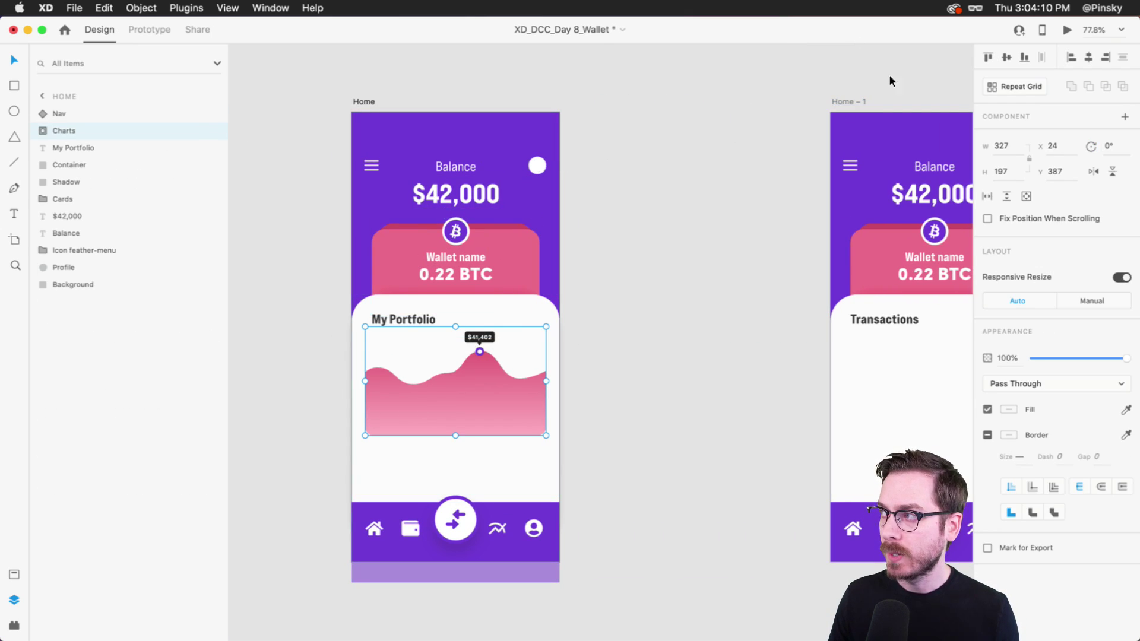
pyautogui.click(1068, 30)
pyautogui.moveTo(409, 27); pyautogui.dragTo(527, 38)
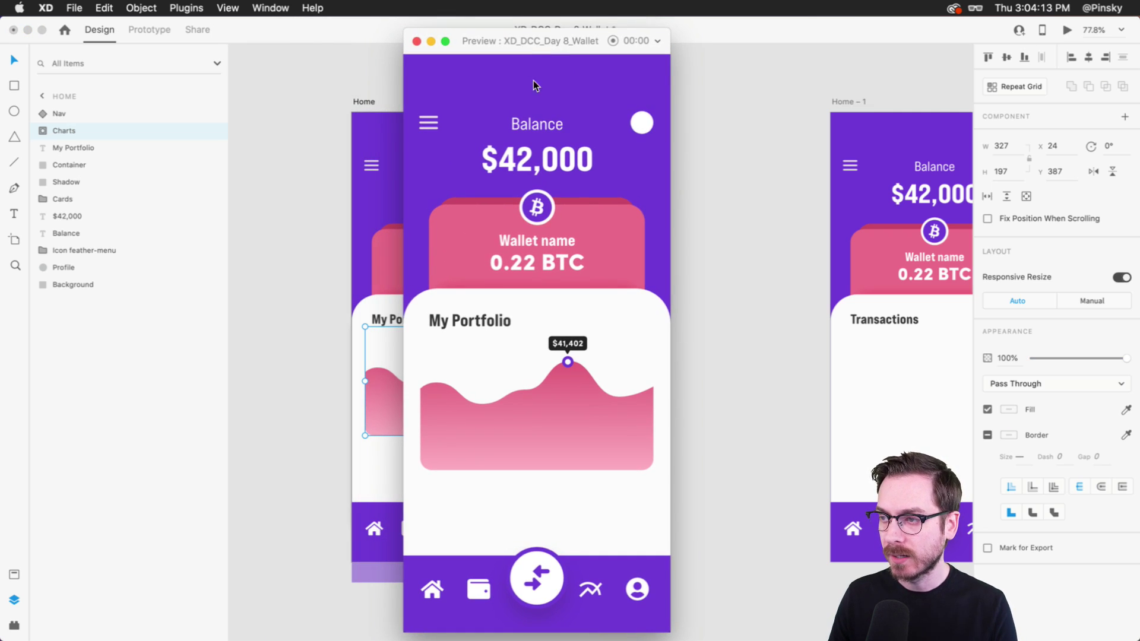
pyautogui.click(546, 588)
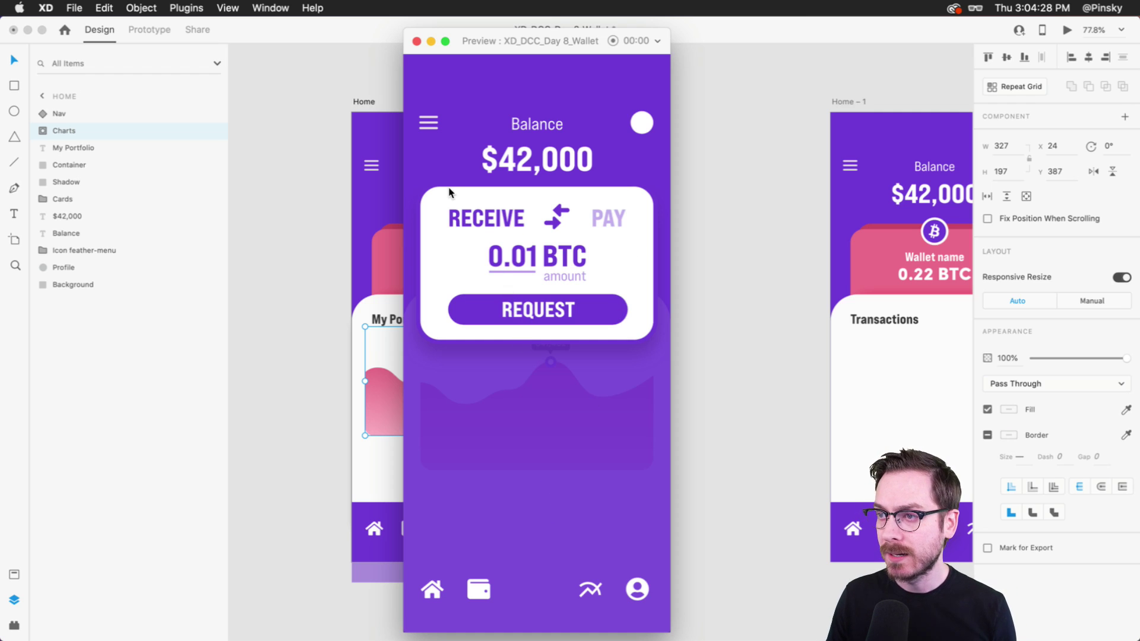
pyautogui.click(417, 43)
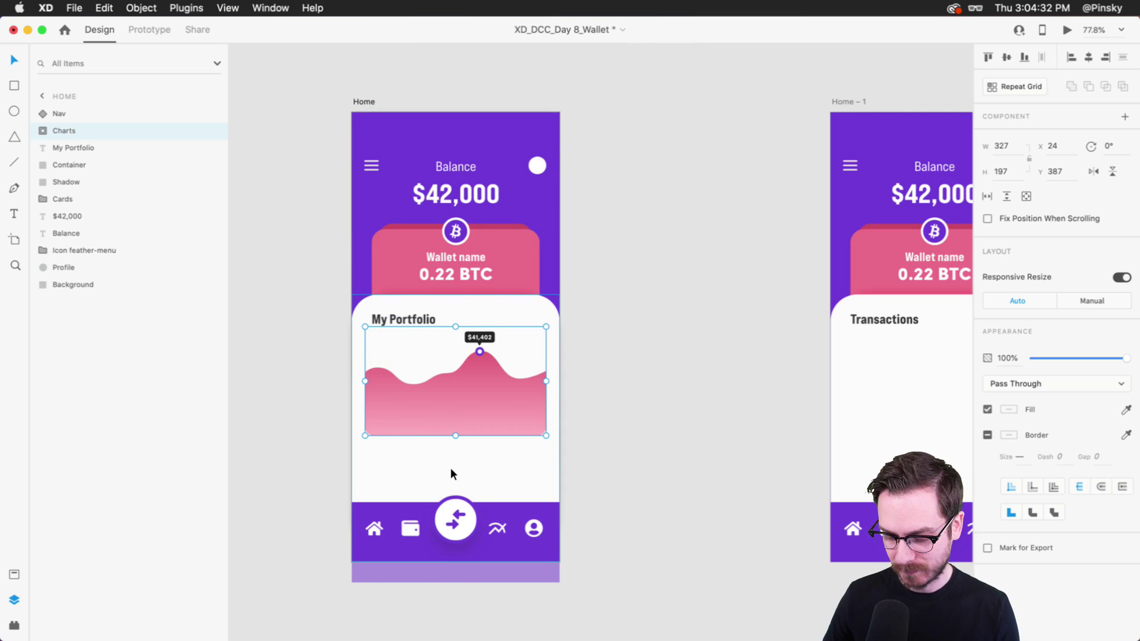
pyautogui.press('super+Return')
pyautogui.click(538, 570)
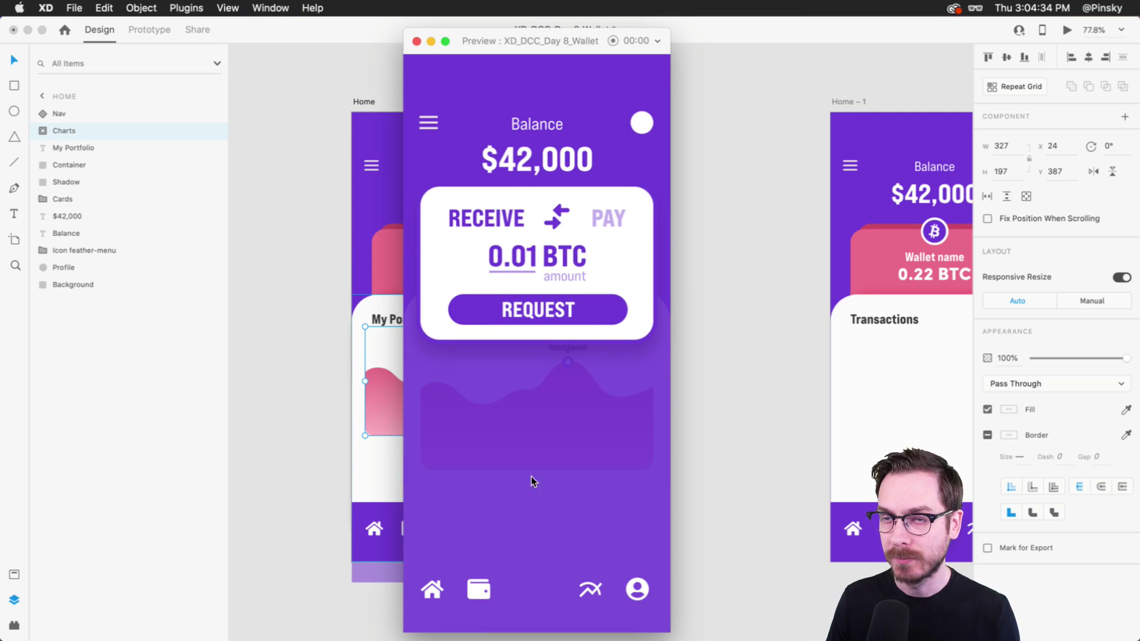
pyautogui.click(693, 283)
# Move the Home – 1 artboard back next to the Home artboard, to X -137.
pyautogui.hscroll(5, 694, 283)
pyautogui.moveTo(702, 104); pyautogui.dragTo(474, 103)
pyautogui.hscroll(-4, 474, 103)
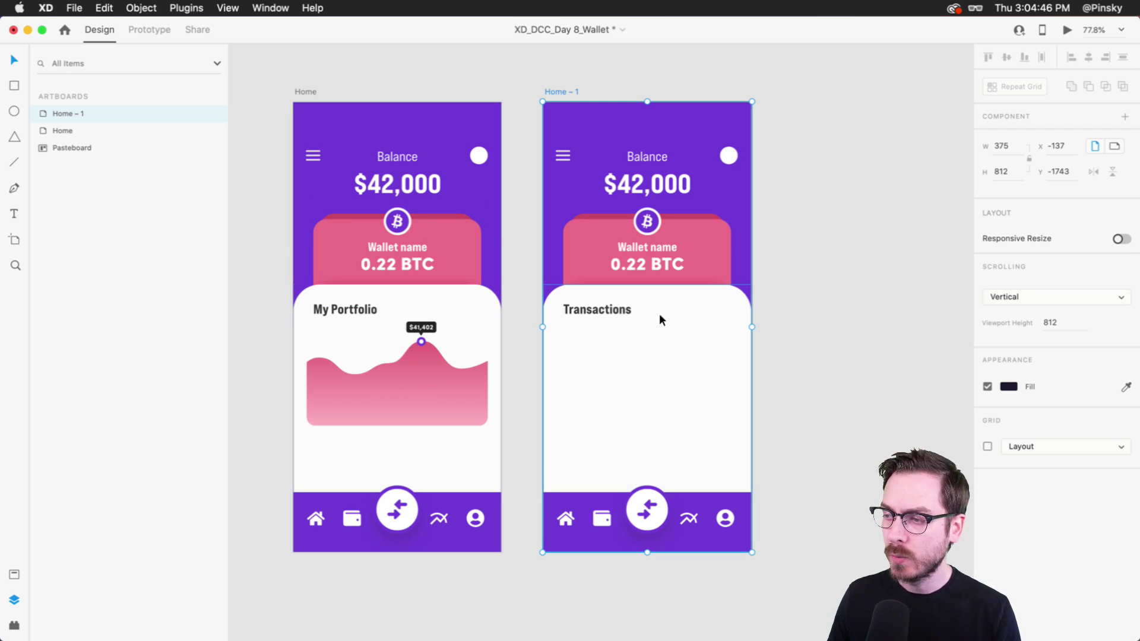
# Rename the Home – 1 artboard, which holds the Transactions heading, to Wallet.
pyautogui.scroll(5, 646, 392)
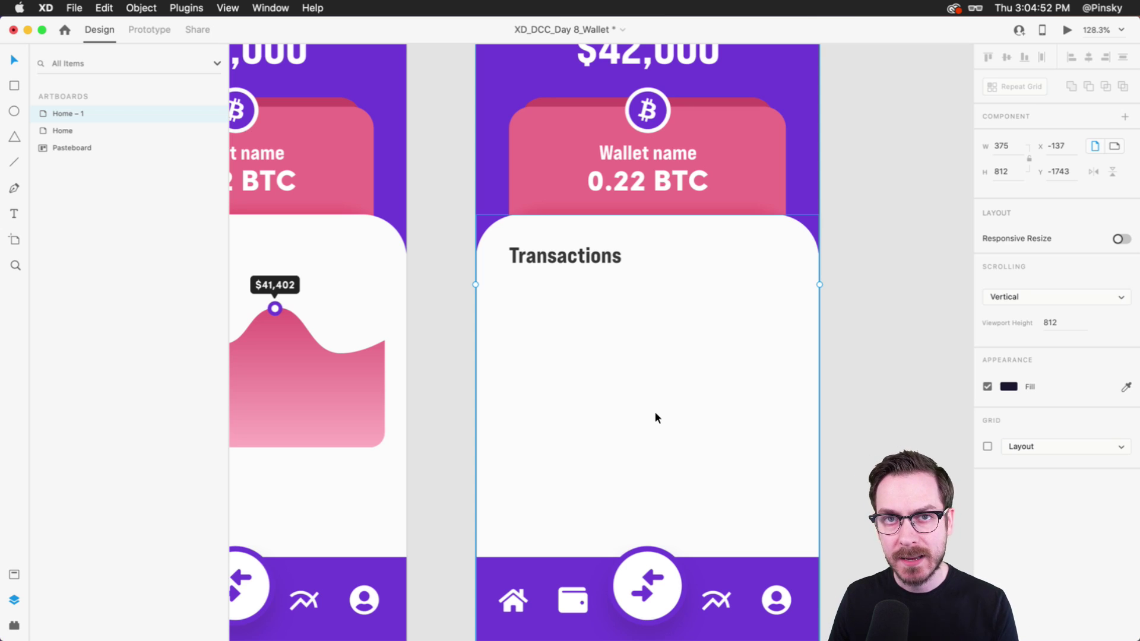
pyautogui.scroll(-2, 655, 414)
pyautogui.hscroll(-3, 655, 416)
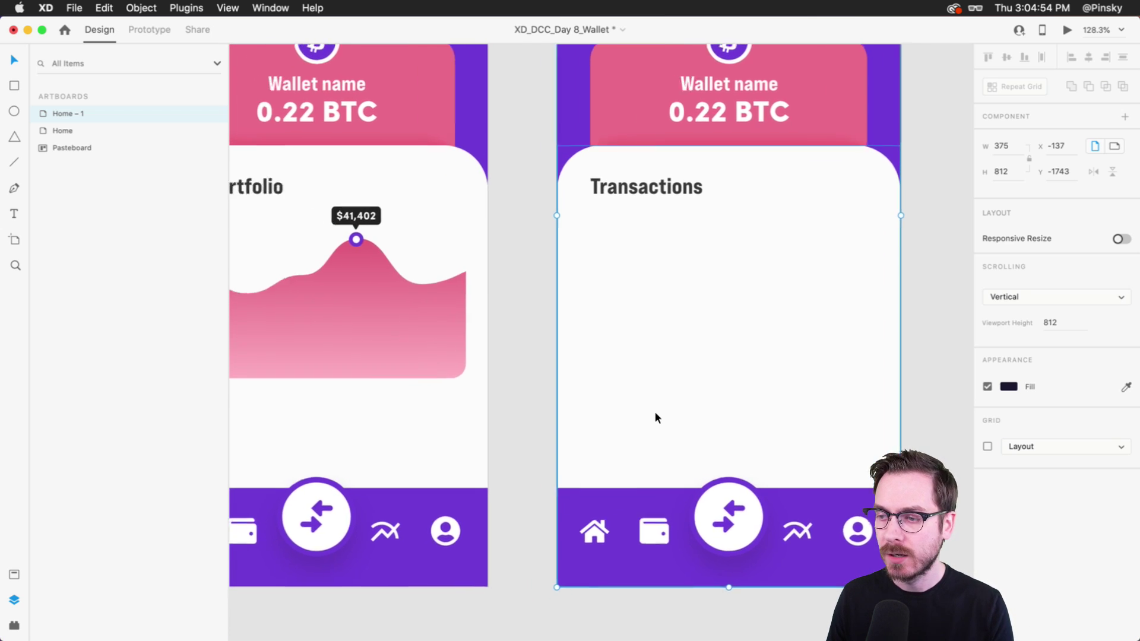
pyautogui.scroll(10, 656, 416)
pyautogui.doubleClick(492, 197)
pyautogui.write('Wallet')
pyautogui.press('Return')
pyautogui.scroll(-4, 491, 196)
pyautogui.hscroll(-3, 491, 196)
pyautogui.scroll(-3, 491, 194)
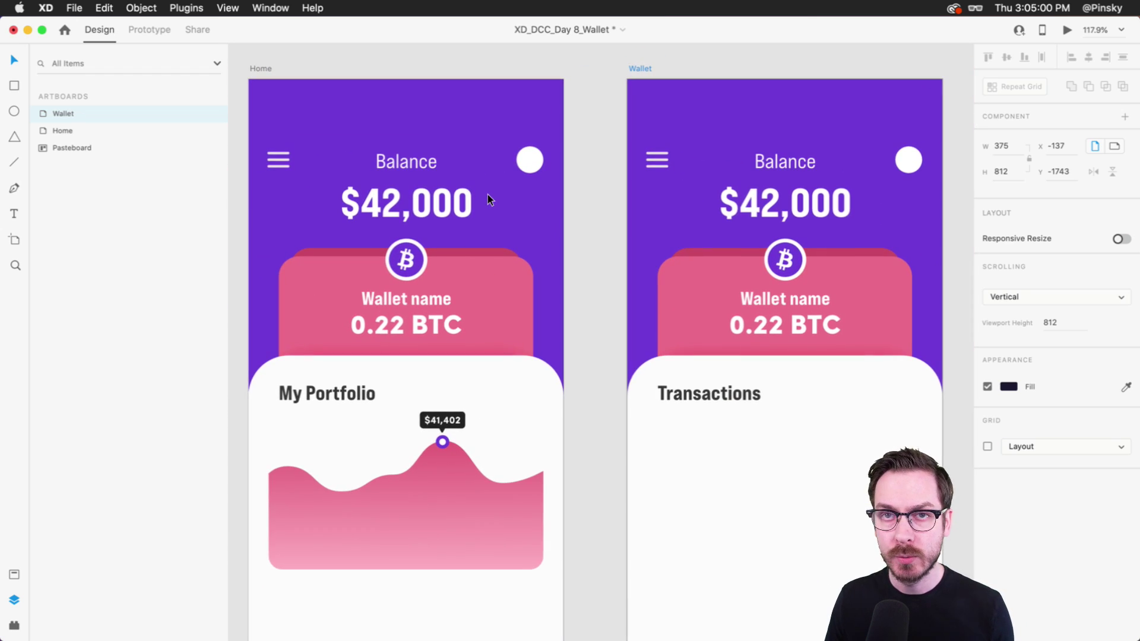
# Draw a borderless white dot about 9 px wide beneath the home icon in the Home artboard's navigation bar.
pyautogui.scroll(-5, 487, 195)
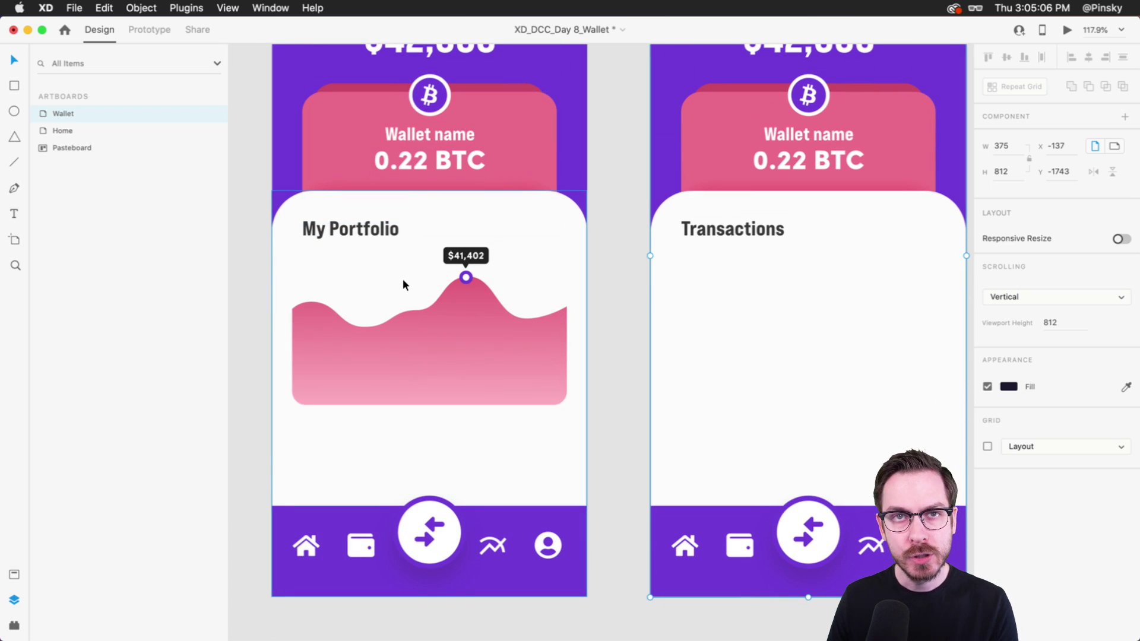
pyautogui.click(308, 547)
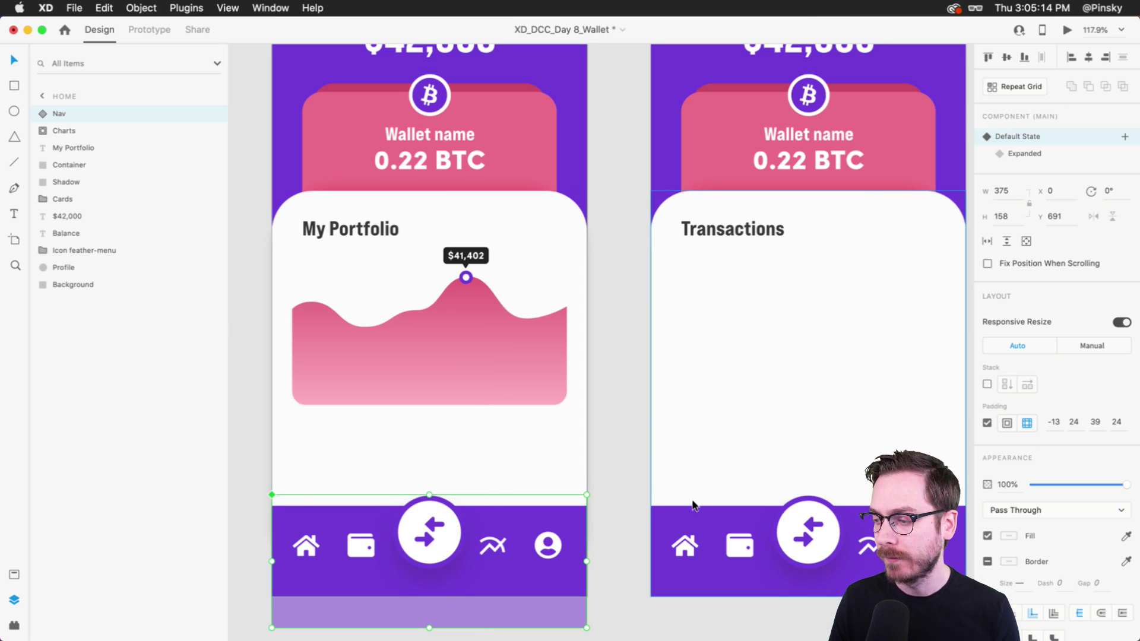
pyautogui.click(734, 541)
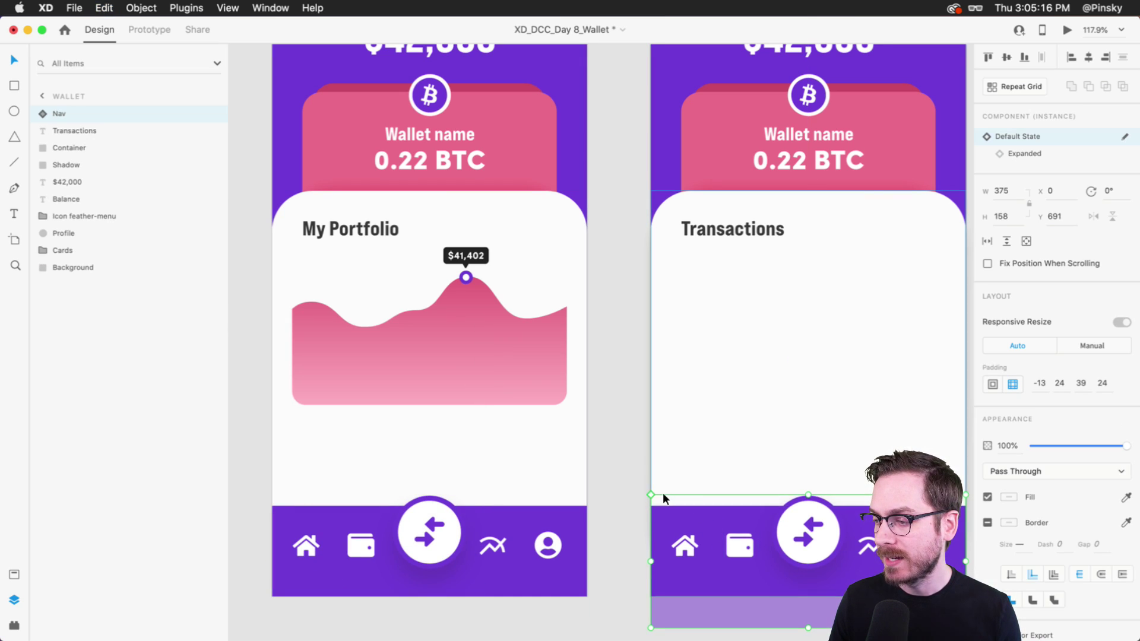
pyautogui.moveTo(664, 497); pyautogui.dragTo(664, 495)
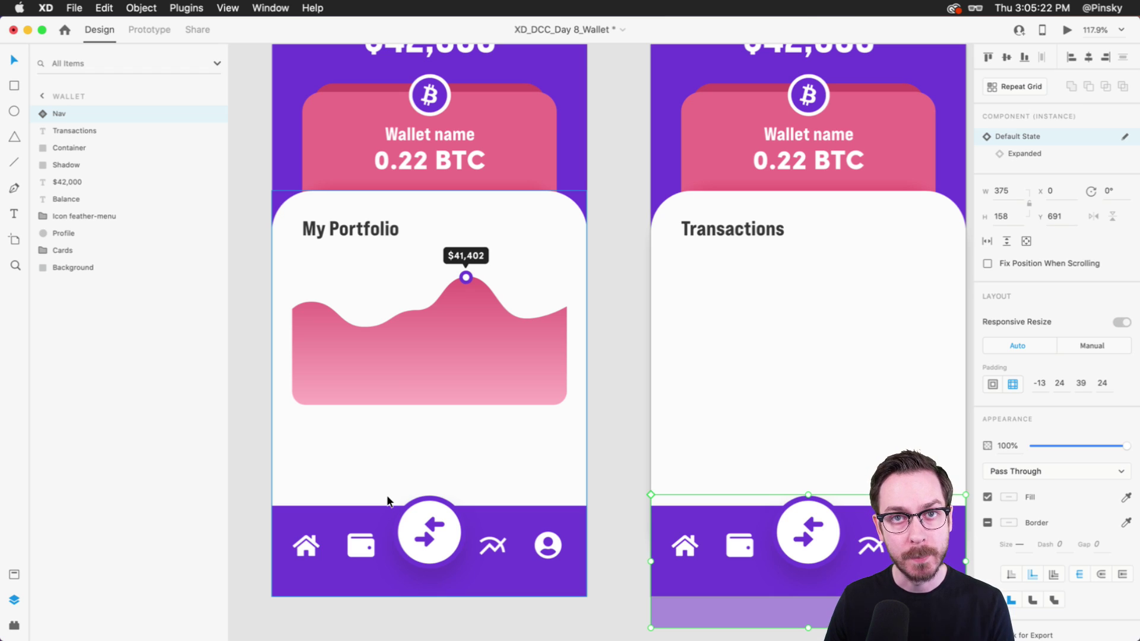
pyautogui.scroll(5, 298, 556)
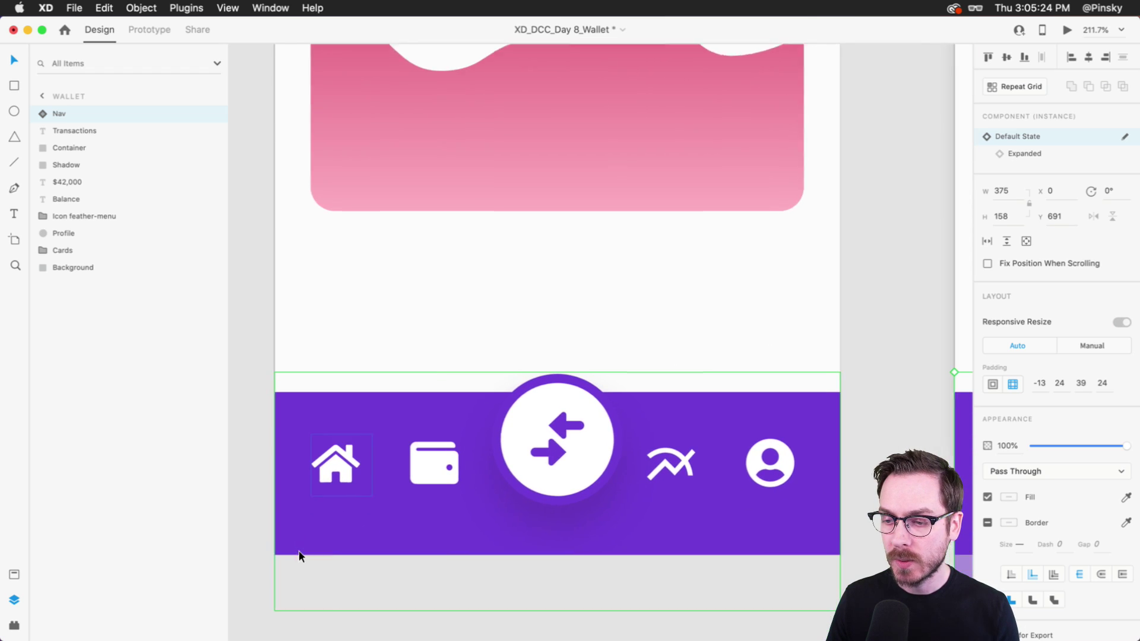
pyautogui.click(346, 449)
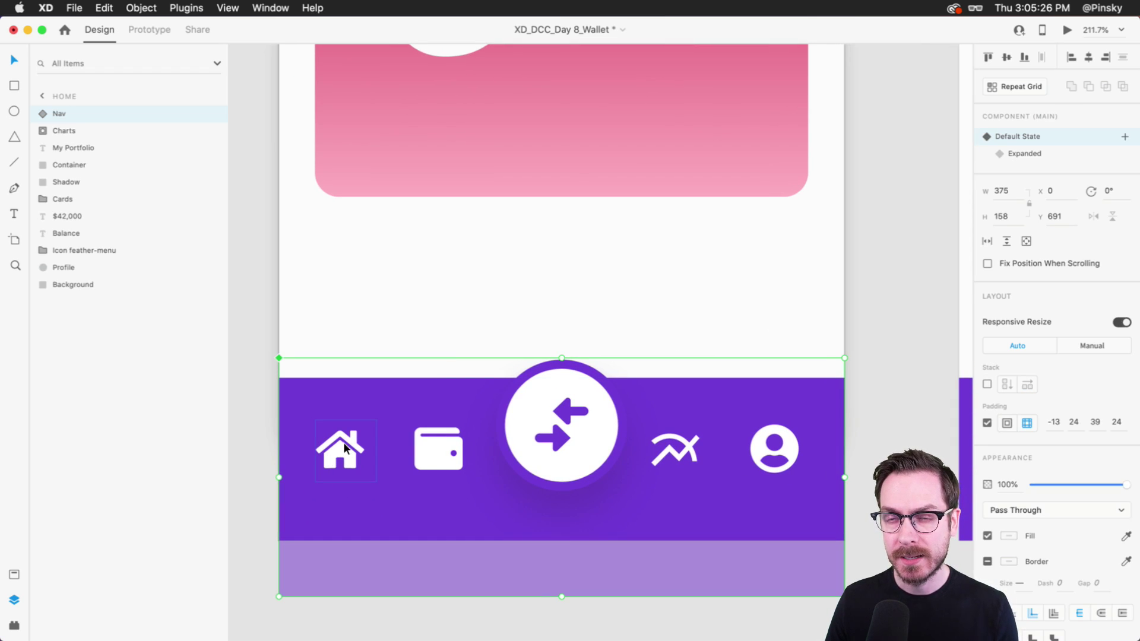
pyautogui.doubleClick(345, 448)
pyautogui.press('e')
pyautogui.moveTo(334, 479)
pyautogui.mouseDown()
pyautogui.moveTo(356, 498)
pyautogui.moveTo(340, 484)
pyautogui.mouseUp()
pyautogui.click(988, 477)
pyautogui.press('v')
# Set the wallet, chart and profile icons in the Home artboard's navigation bar to 60% opacity.
pyautogui.click(432, 447)
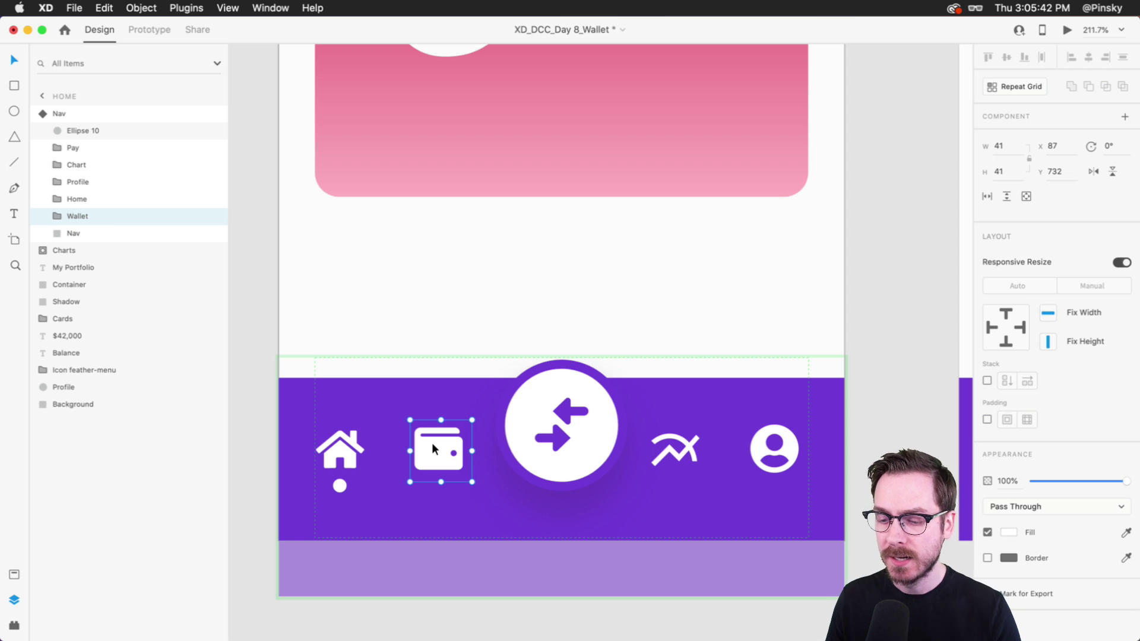
pyautogui.press('6')
pyautogui.click(677, 449)
pyautogui.press('6')
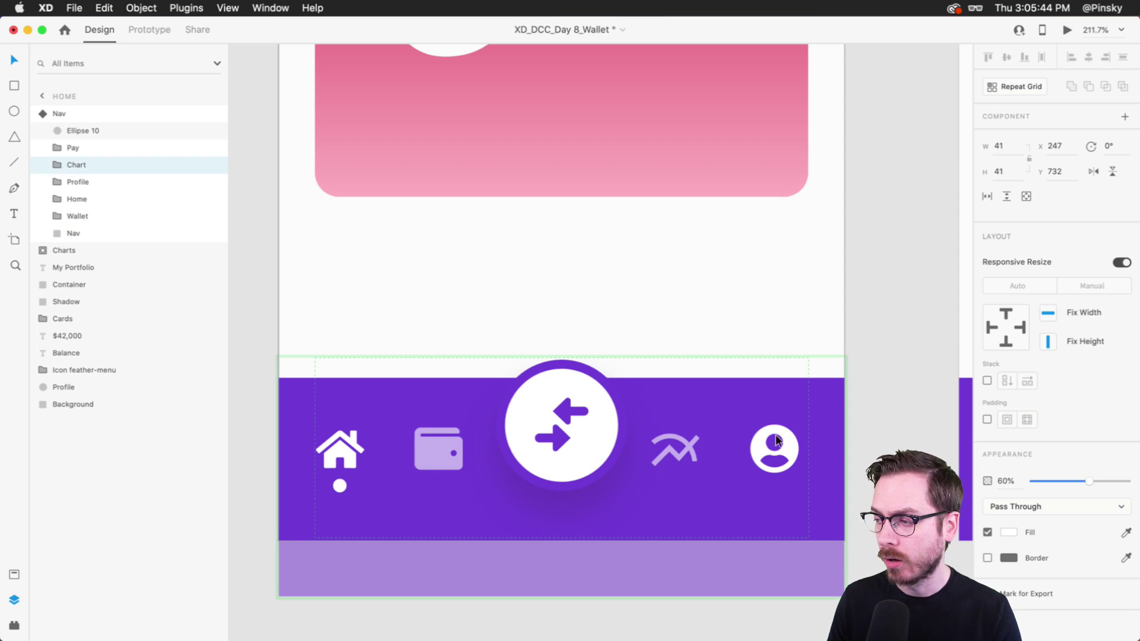
pyautogui.click(770, 442)
pyautogui.press('6')
# Move the white indicator dot in the Wallet artboard's navigation bar from the home icon to beneath the wallet icon.
pyautogui.scroll(-5, 629, 402)
pyautogui.scroll(1, 630, 402)
pyautogui.hscroll(5, 630, 401)
pyautogui.scroll(5, 753, 429)
pyautogui.hscroll(2, 754, 432)
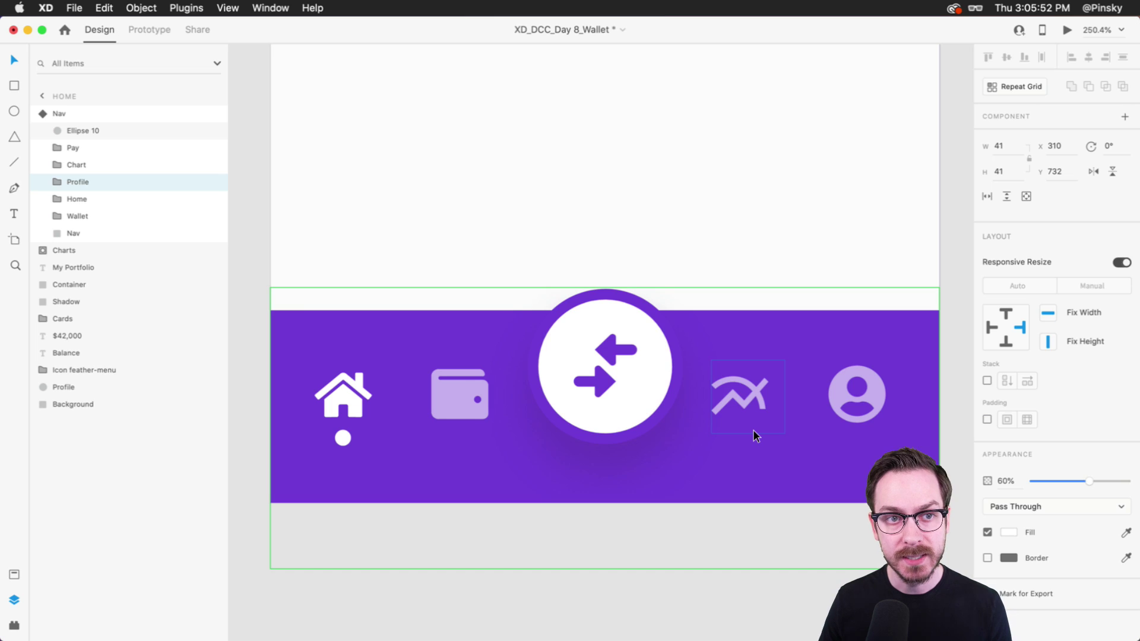
pyautogui.click(343, 439)
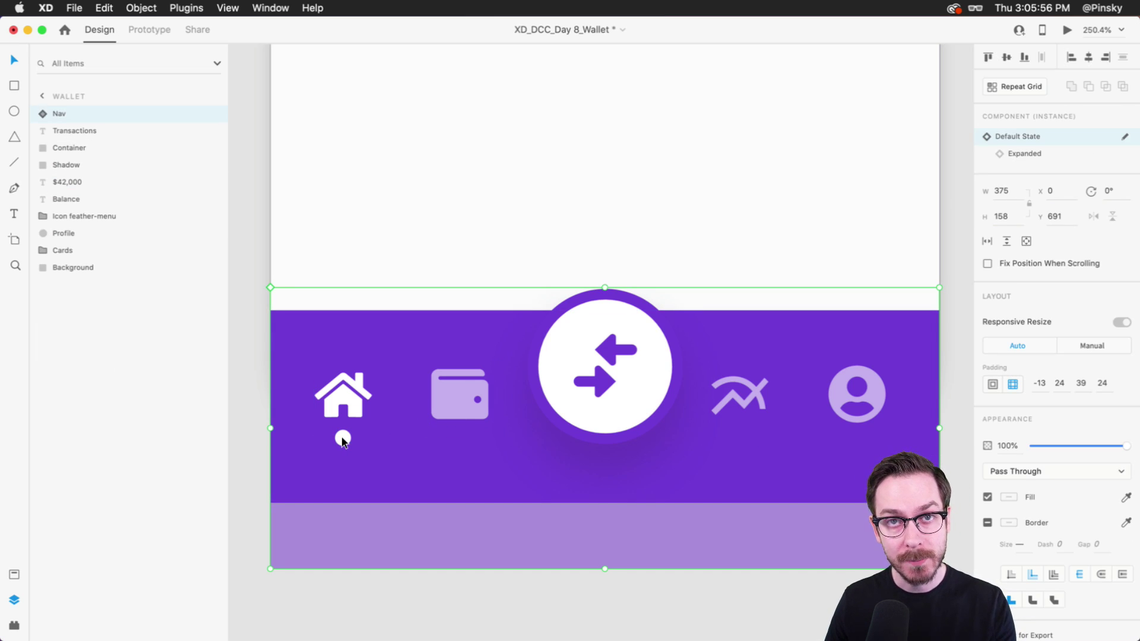
pyautogui.doubleClick(342, 439)
pyautogui.moveTo(342, 440); pyautogui.dragTo(461, 438)
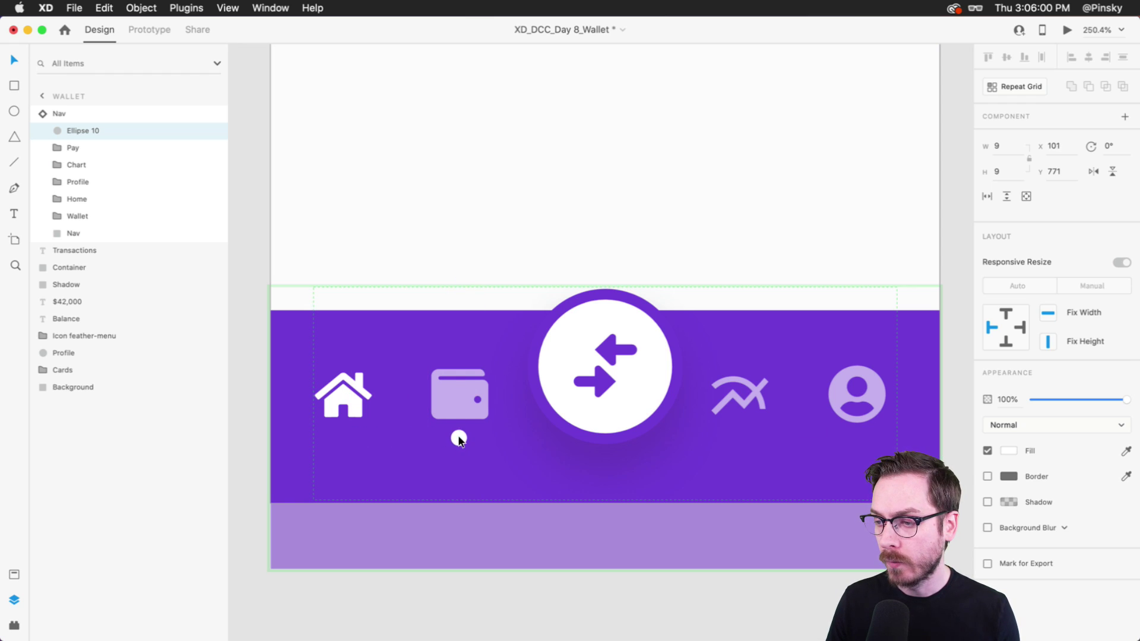
# Set the Wallet artboard's navigation wallet icon to 100% opacity and its home icon to 60%.
pyautogui.click(343, 397)
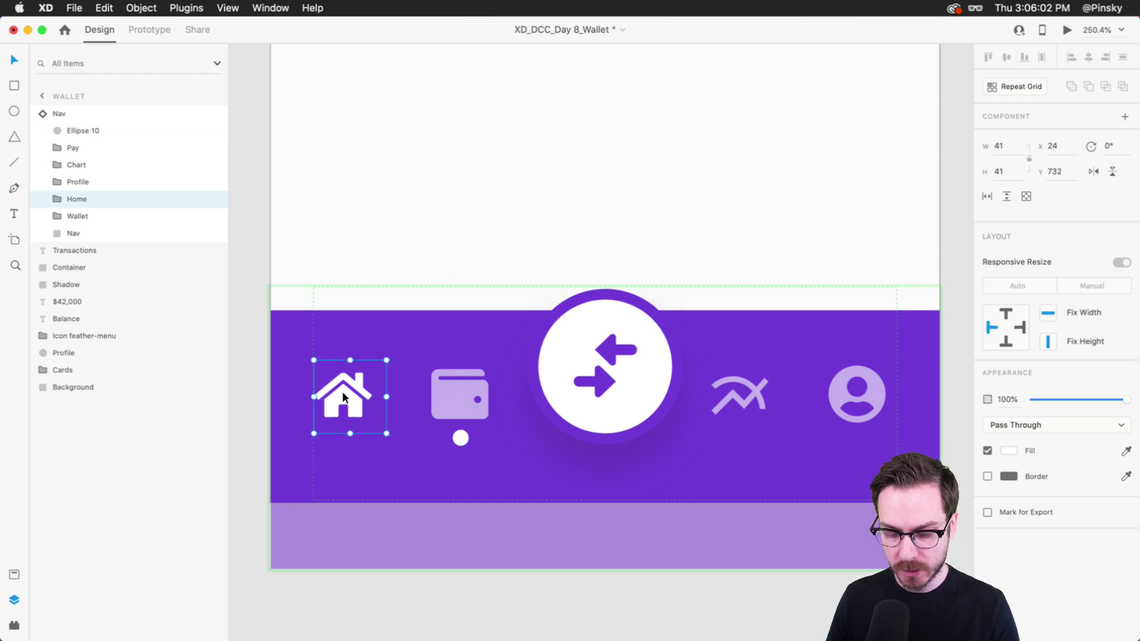
pyautogui.click(445, 394)
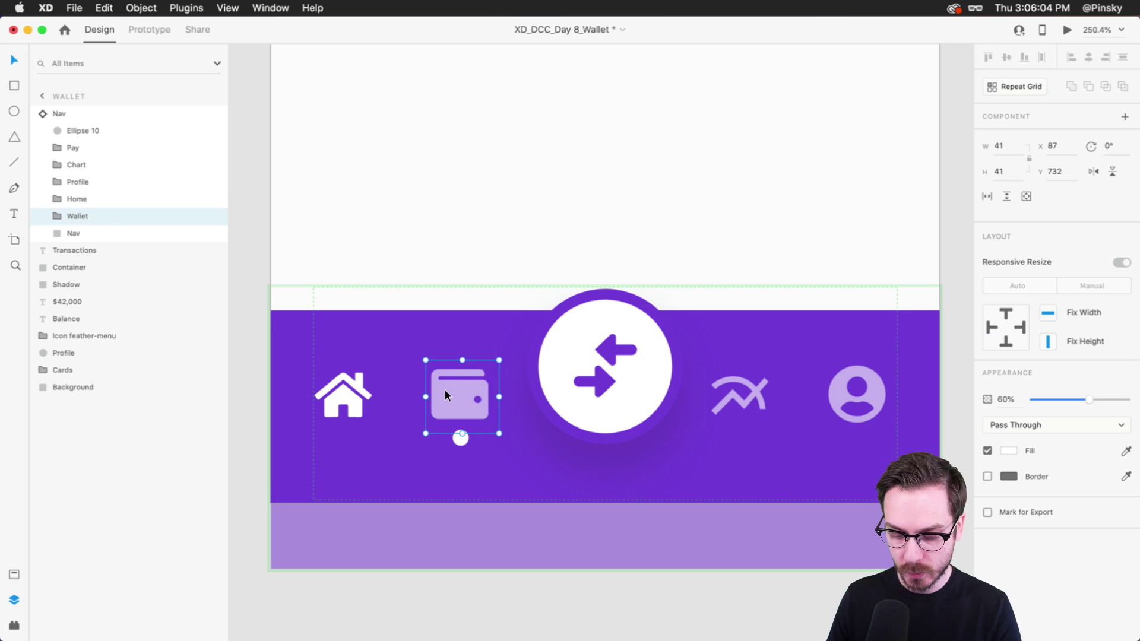
pyautogui.press('0')
pyautogui.click(344, 395)
pyautogui.press('6')
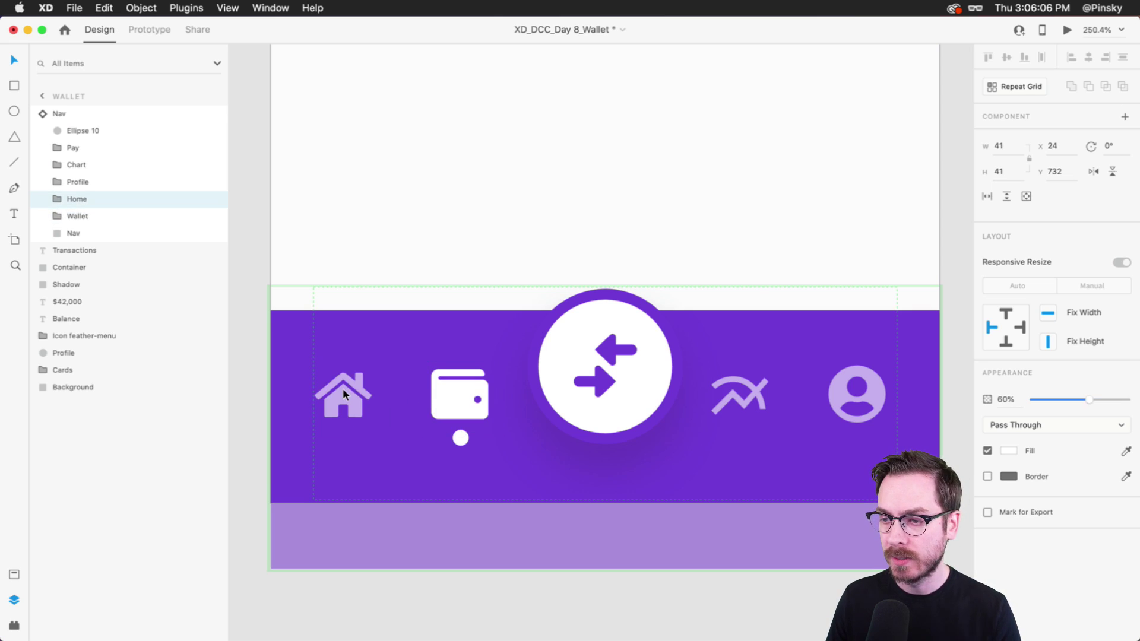
# Compare the navigation bars' active states on the Home and Wallet artboards and examine the Wallet screen's layout.
pyautogui.scroll(-5, 509, 321)
pyautogui.scroll(5, 302, 337)
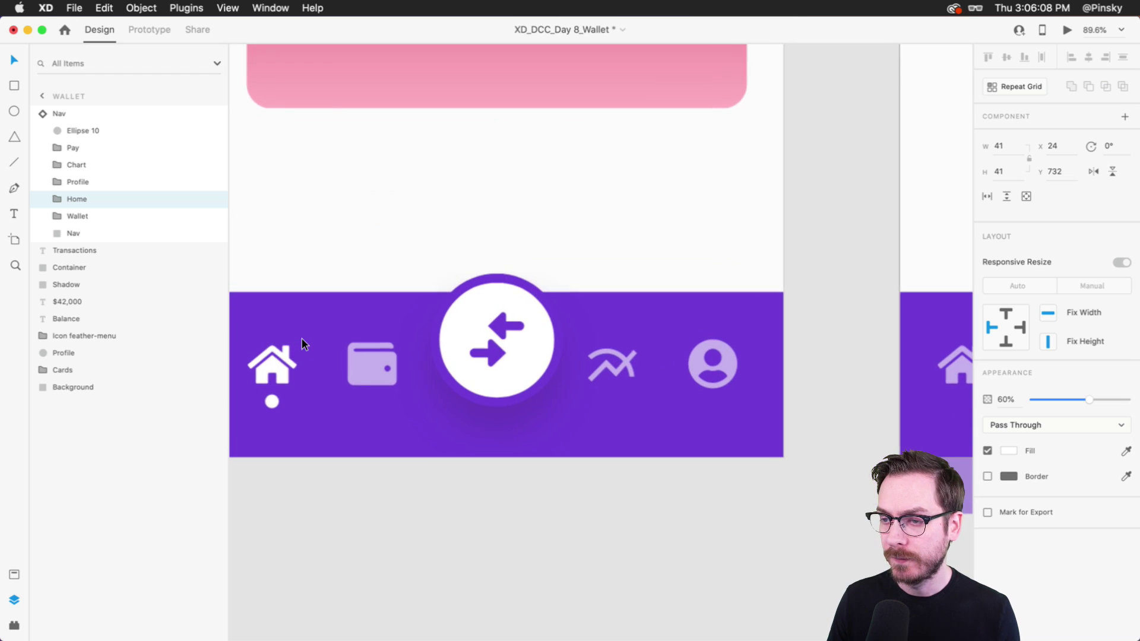
pyautogui.scroll(-3, 634, 305)
pyautogui.scroll(3, 633, 301)
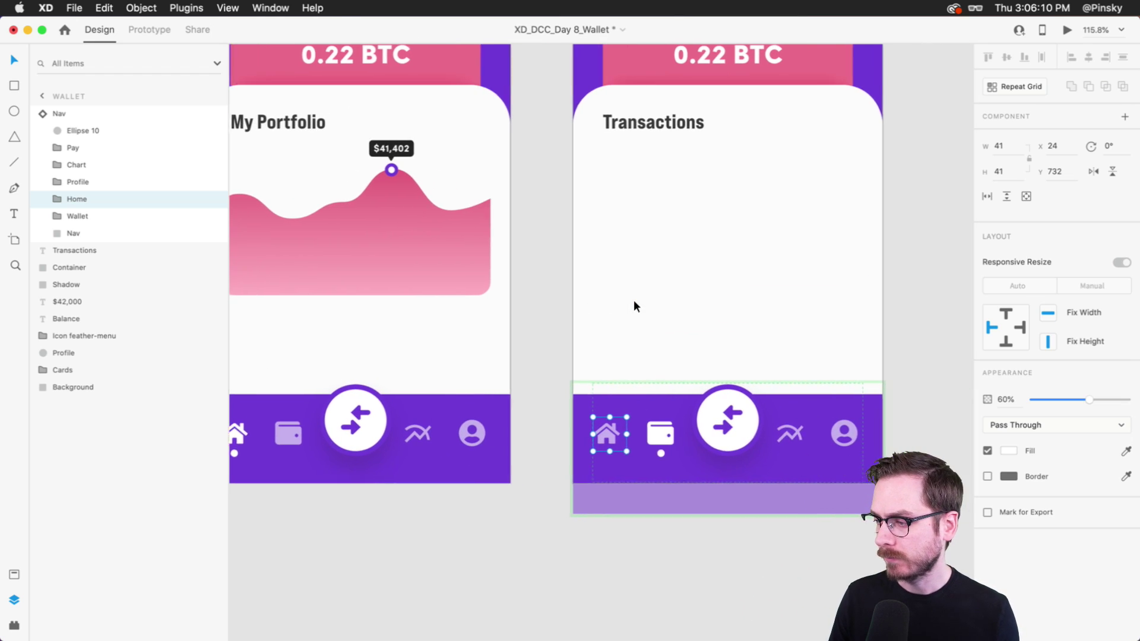
pyautogui.hscroll(2, 633, 300)
pyautogui.click(879, 304)
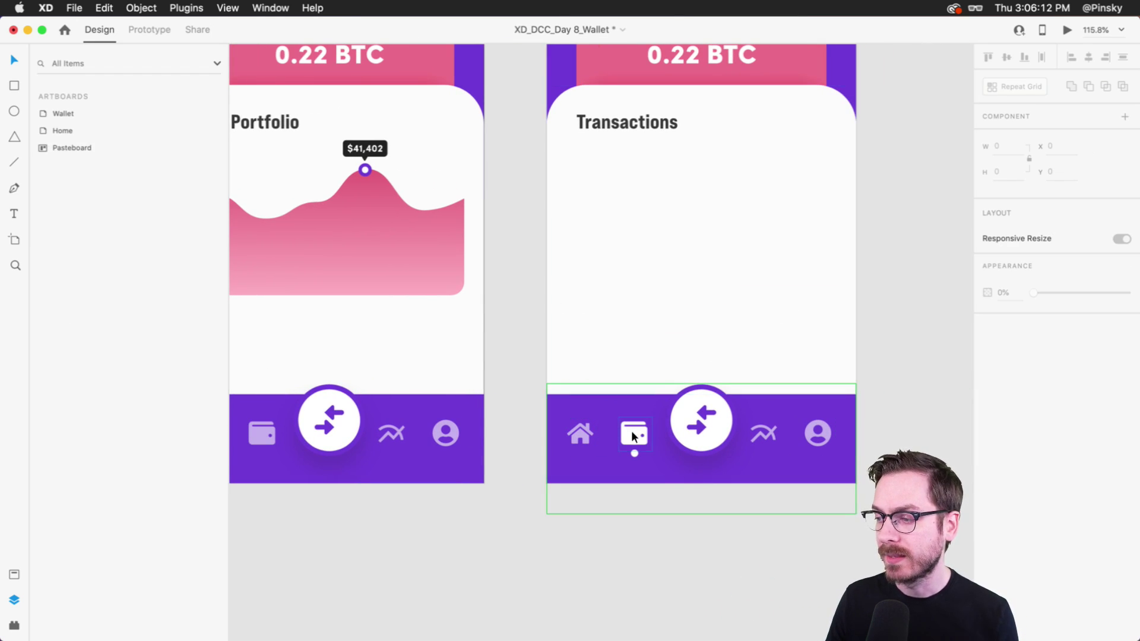
pyautogui.scroll(5, 746, 311)
pyautogui.scroll(-2, 746, 311)
pyautogui.scroll(2, 746, 311)
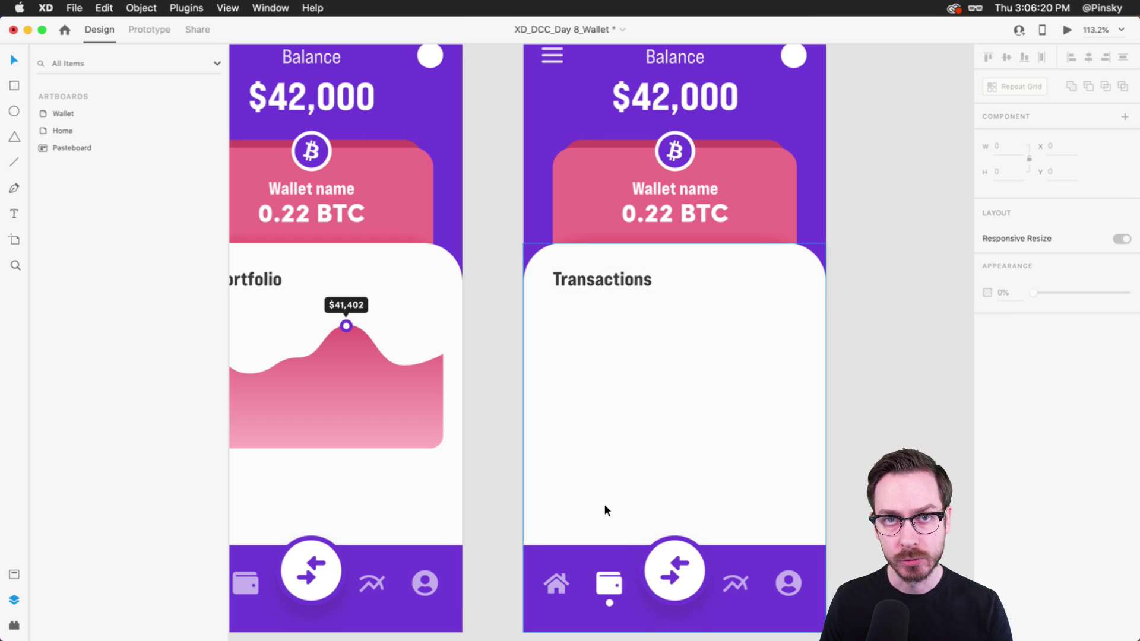
# Delete the $42,000 amount and the Balance label from the Wallet artboard's header.
pyautogui.scroll(2, 629, 305)
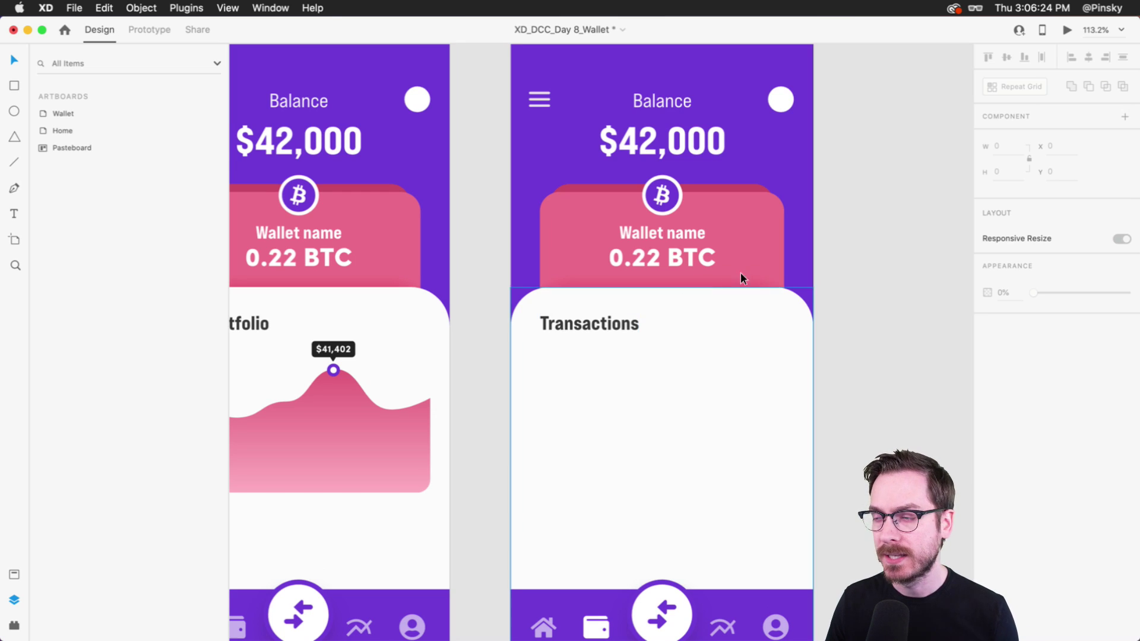
pyautogui.scroll(2, 749, 264)
pyautogui.hscroll(2, 748, 264)
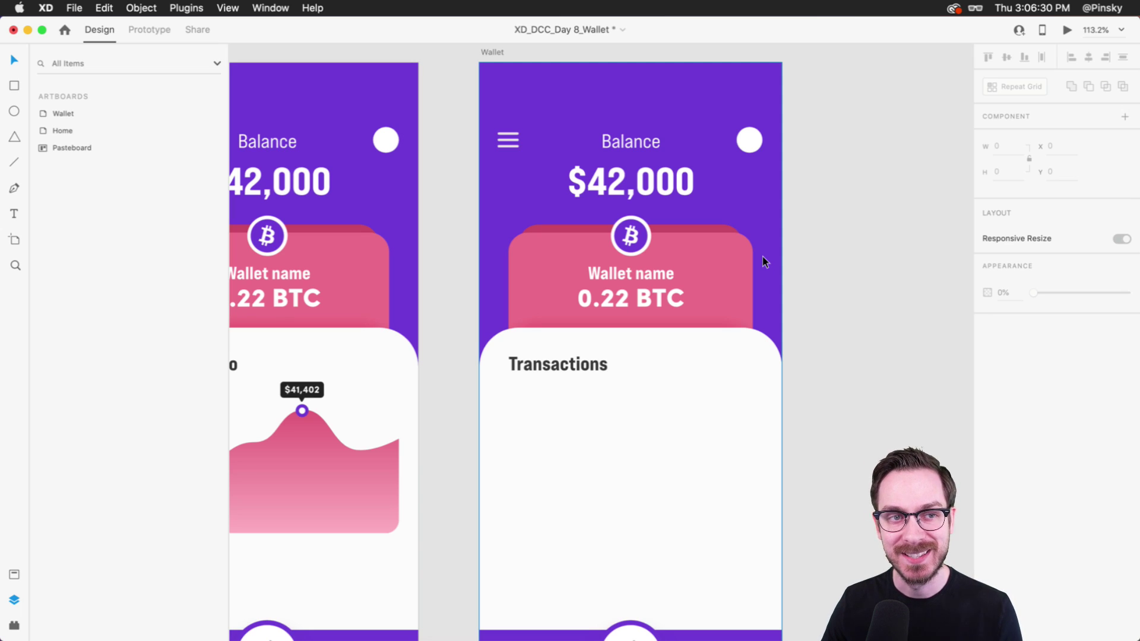
pyautogui.scroll(1, 763, 261)
pyautogui.click(619, 193)
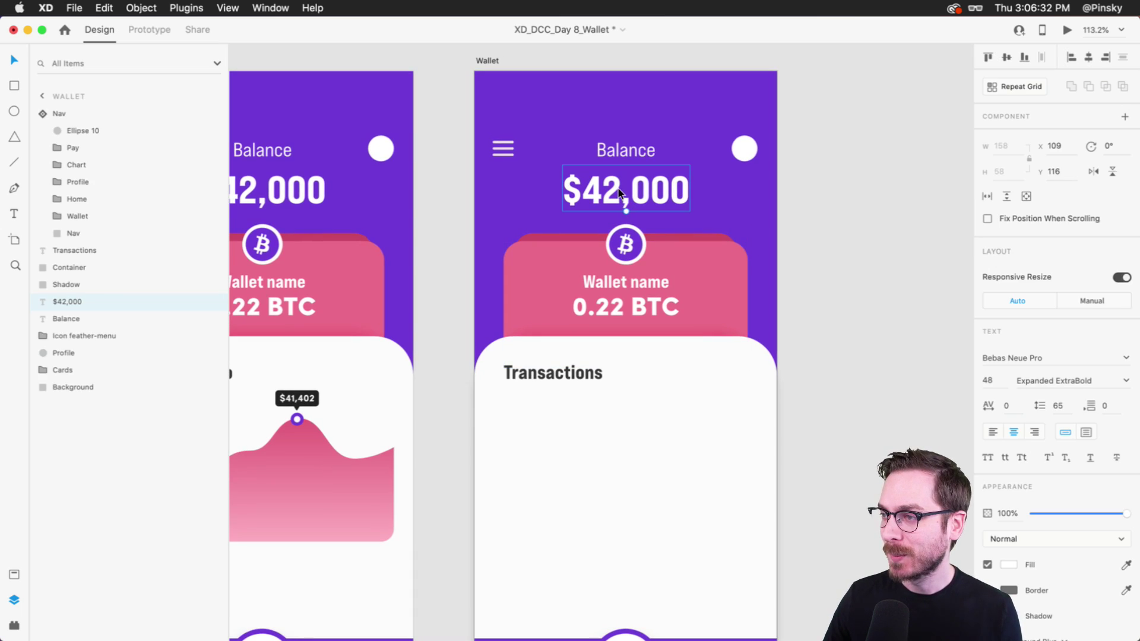
pyautogui.press('Delete')
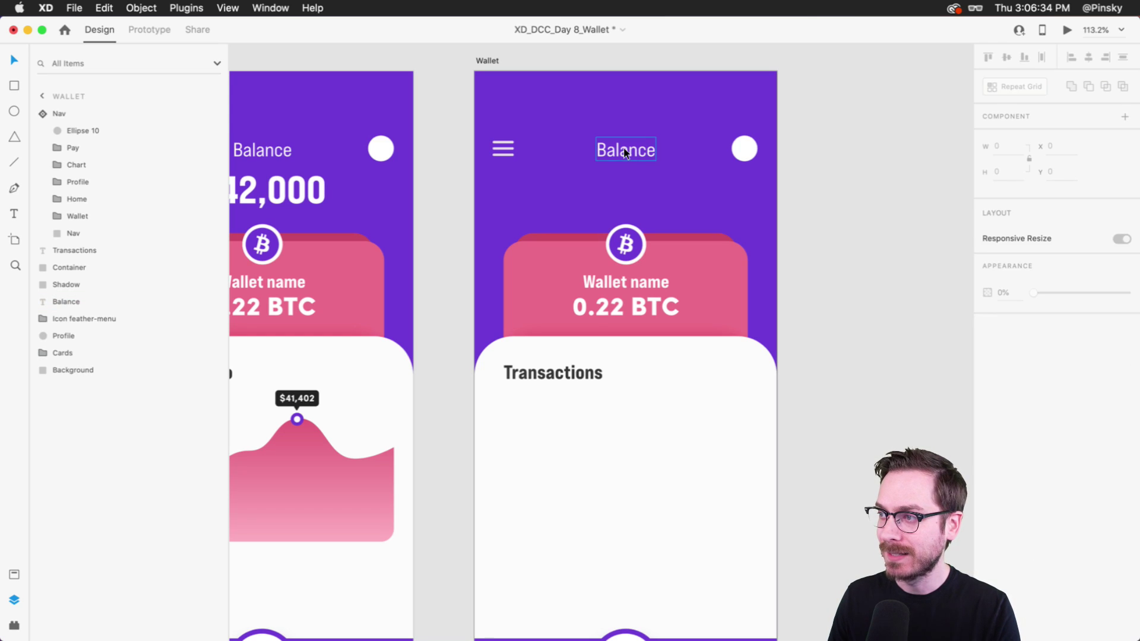
pyautogui.click(626, 152)
pyautogui.press('Delete')
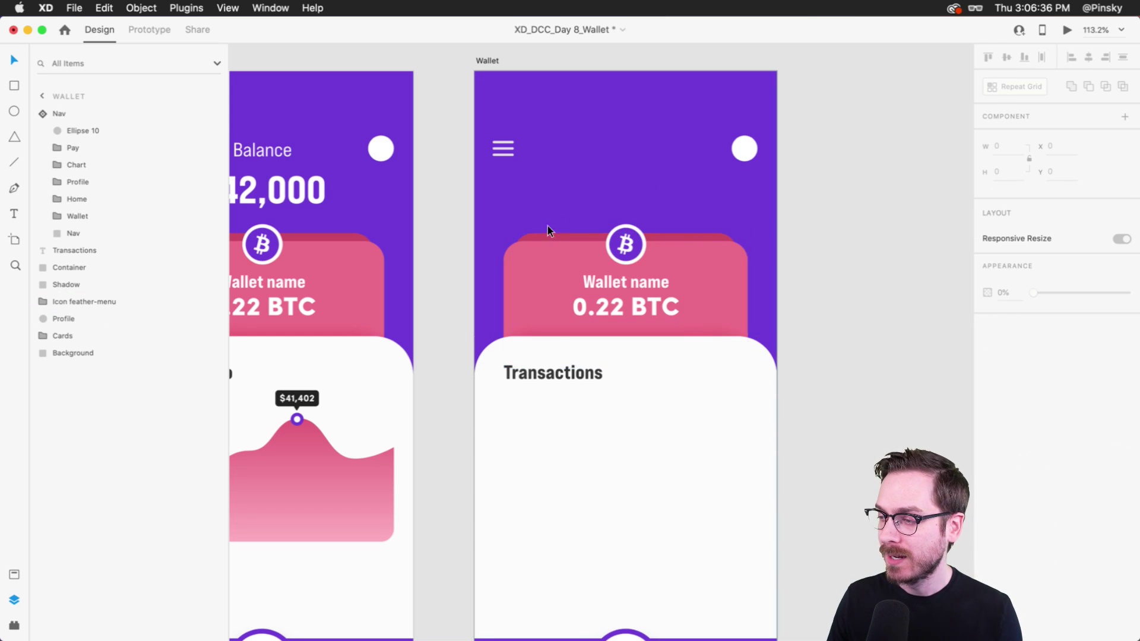
# Move the Wallet artboard's card group up to Y 74 and stretch its pink rectangle to 375 × 392 at Y -4.
pyautogui.click(621, 297)
pyautogui.moveTo(673, 258); pyautogui.dragTo(676, 163)
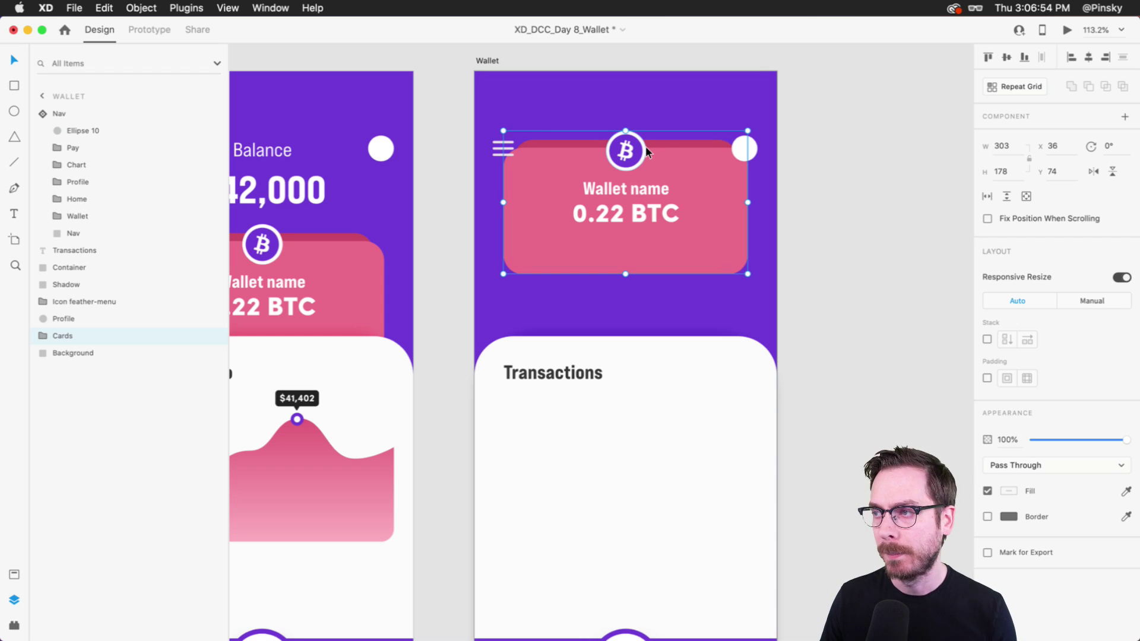
pyautogui.doubleClick(701, 161)
pyautogui.moveTo(626, 150); pyautogui.dragTo(626, 68)
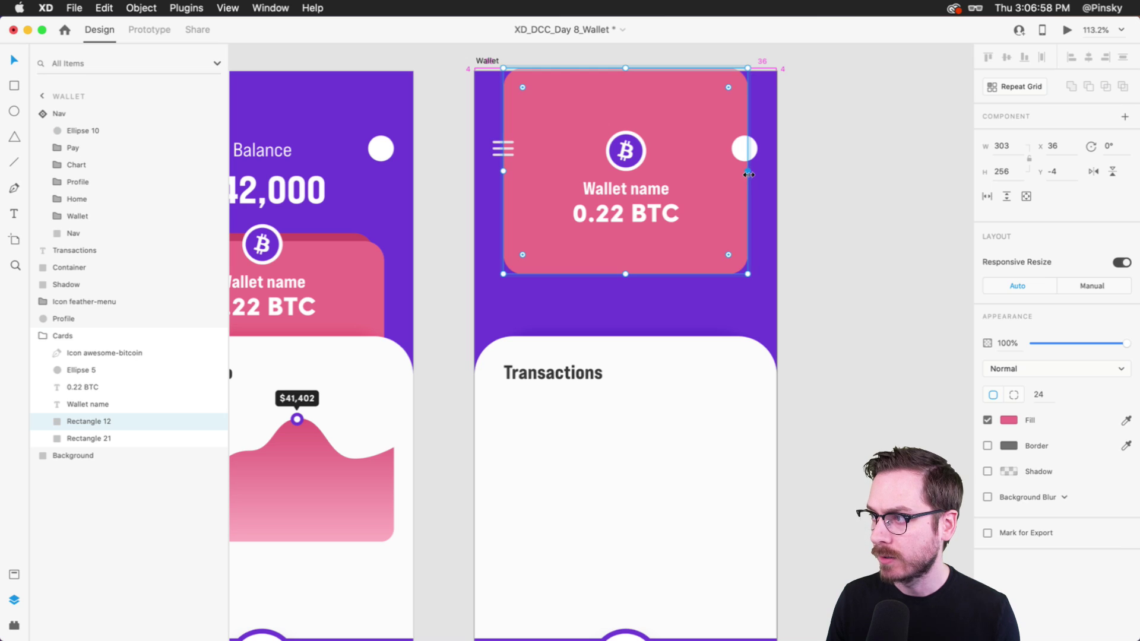
pyautogui.moveTo(749, 174); pyautogui.dragTo(777, 175)
pyautogui.moveTo(626, 274); pyautogui.dragTo(633, 383)
# Extend the white container upward to just below the 0.22 BTC amount and move the Transactions heading up to Y 225.
pyautogui.click(660, 415)
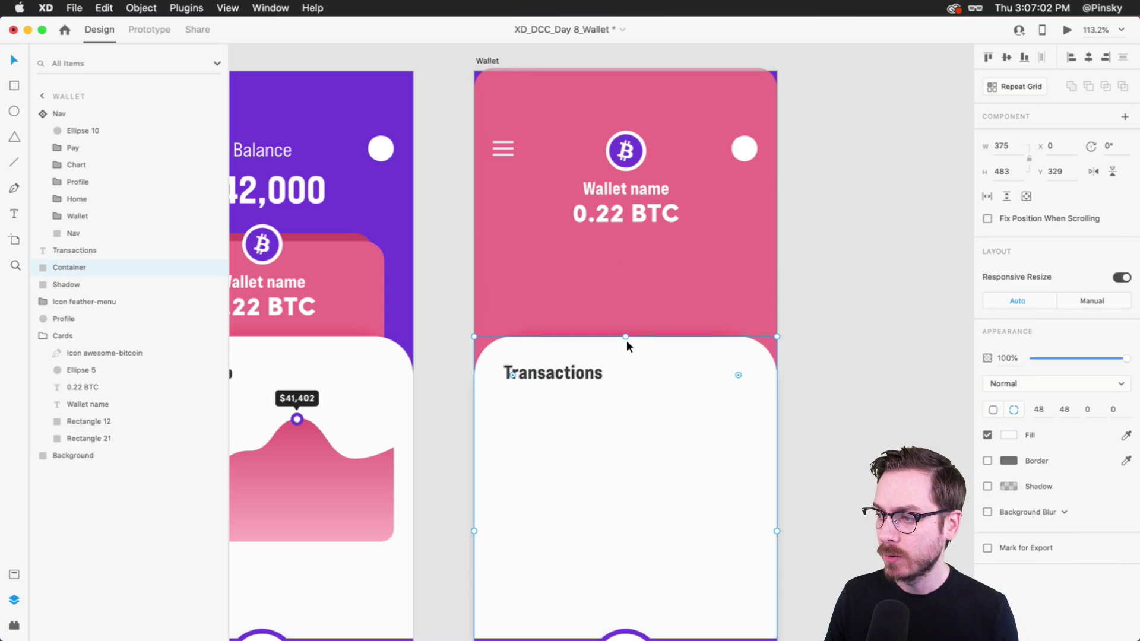
pyautogui.moveTo(625, 337); pyautogui.dragTo(626, 231)
pyautogui.moveTo(556, 371); pyautogui.dragTo(559, 264)
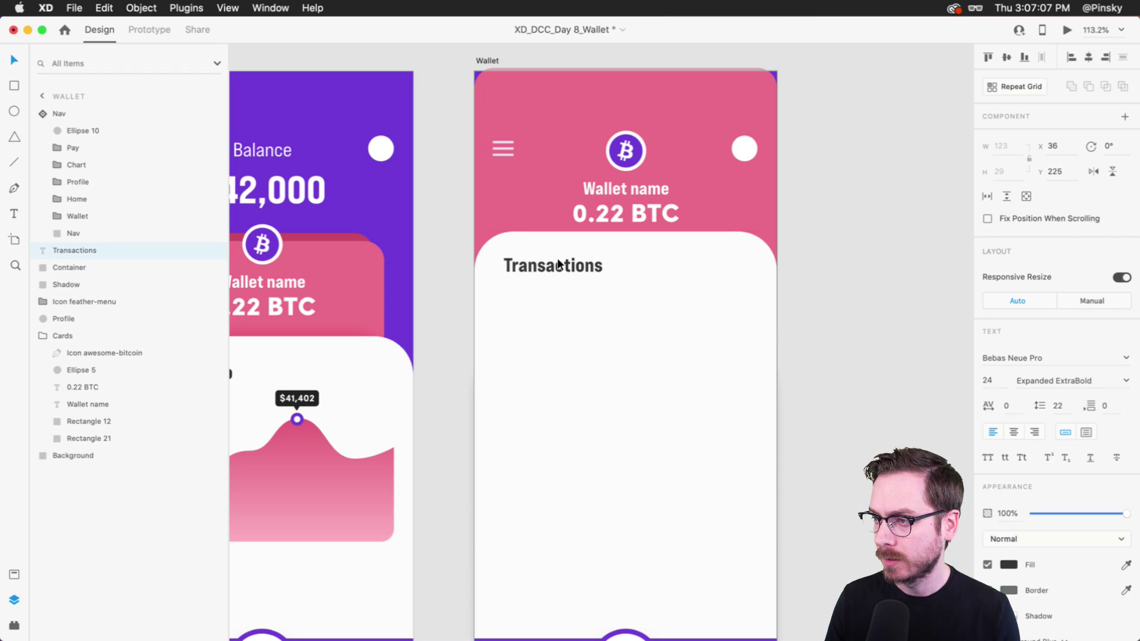
# Recolour the bitcoin icon with pink sampled from the header background and remove the pink rectangle's corner rounding.
pyautogui.doubleClick(625, 150)
pyautogui.press('i')
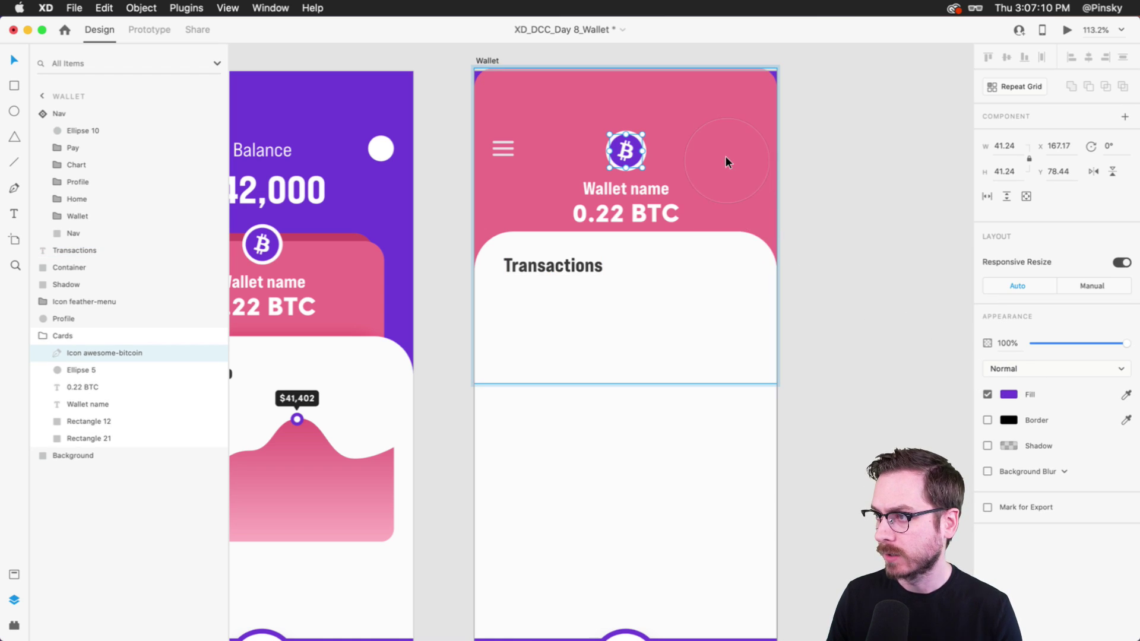
pyautogui.click(721, 166)
pyautogui.click(712, 161)
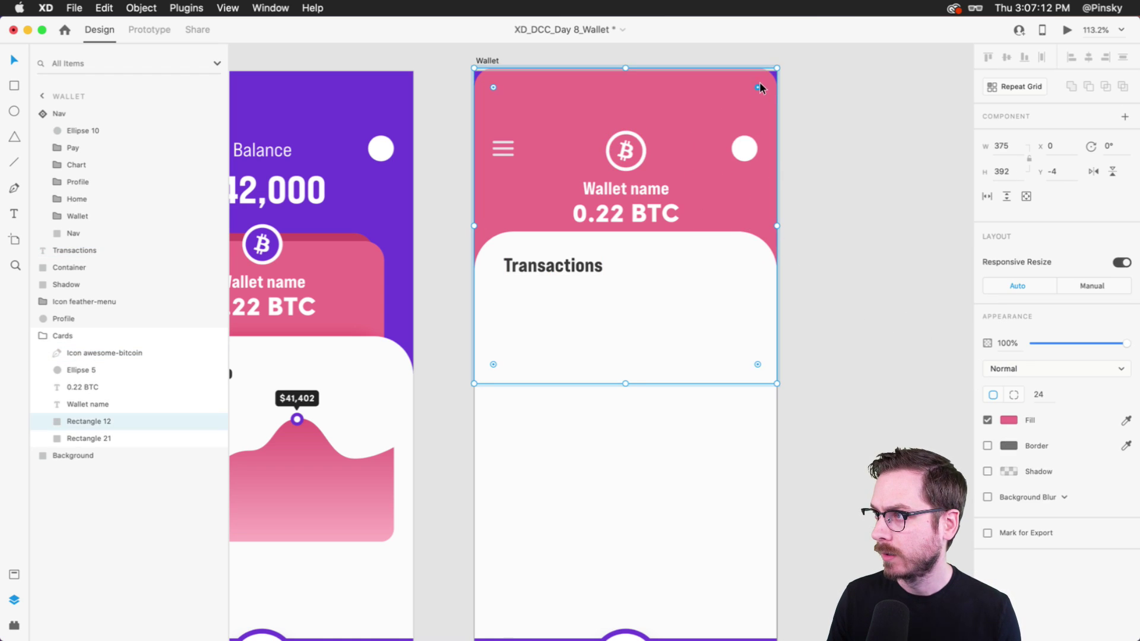
pyautogui.click(789, 62)
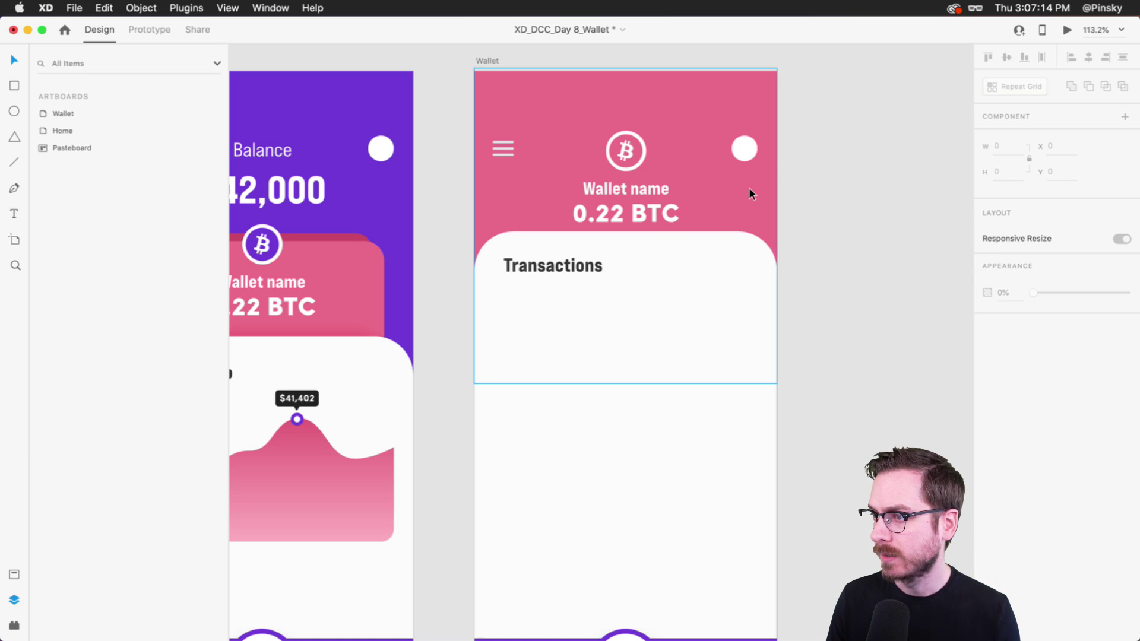
# Show the layout guides and draw a 327 × 70 rectangle with a corner radius of 16 between the margins below the Transactions heading.
pyautogui.scroll(-3, 599, 269)
pyautogui.hscroll(3, 600, 269)
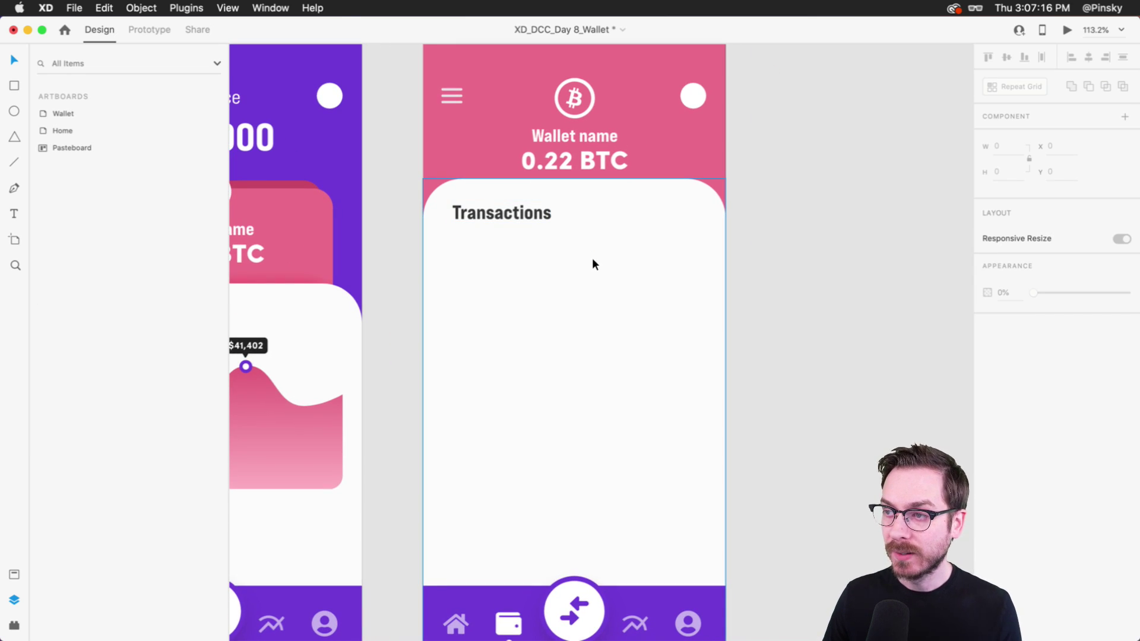
pyautogui.click(497, 208)
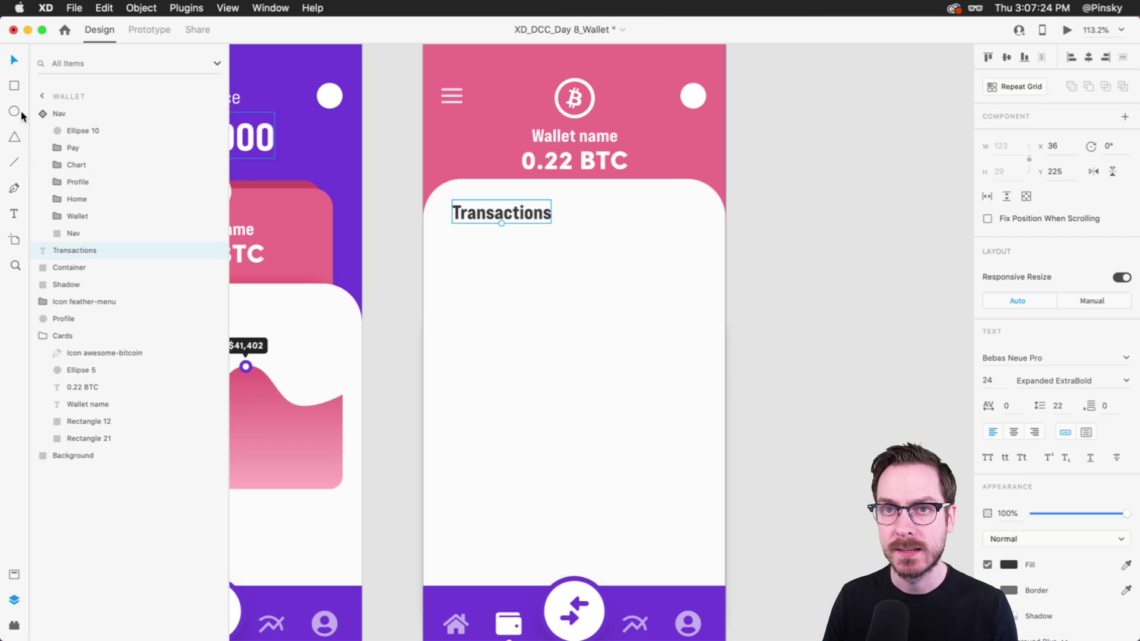
pyautogui.press('super+shift+apostrophe')
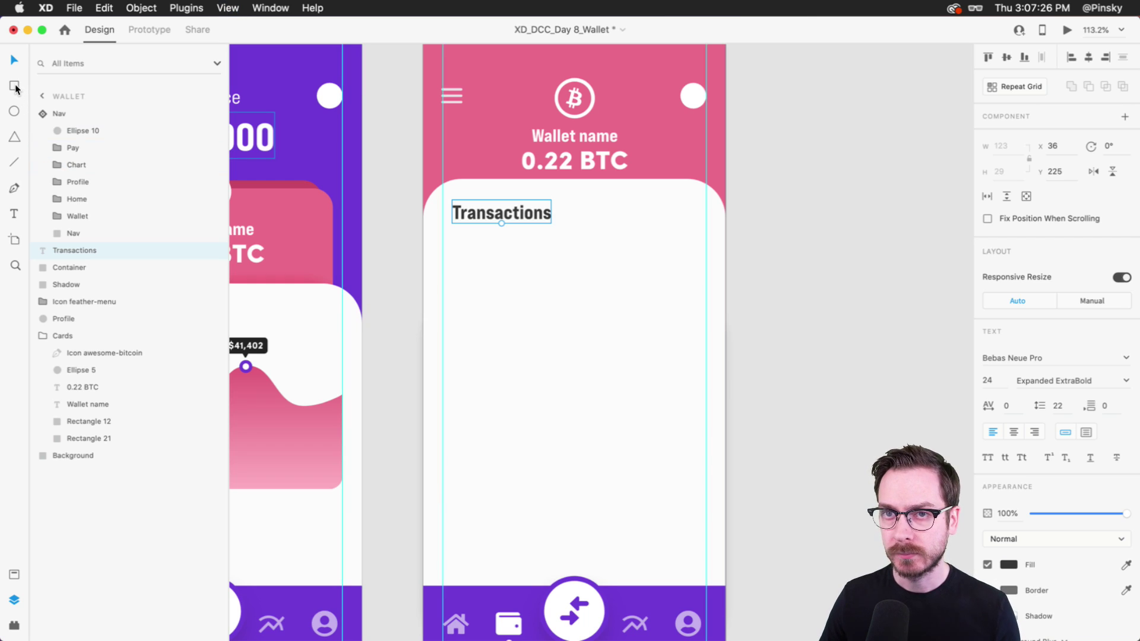
pyautogui.click(15, 89)
pyautogui.click(449, 242)
pyautogui.moveTo(448, 242); pyautogui.dragTo(569, 265)
pyautogui.moveTo(651, 278); pyautogui.dragTo(708, 297)
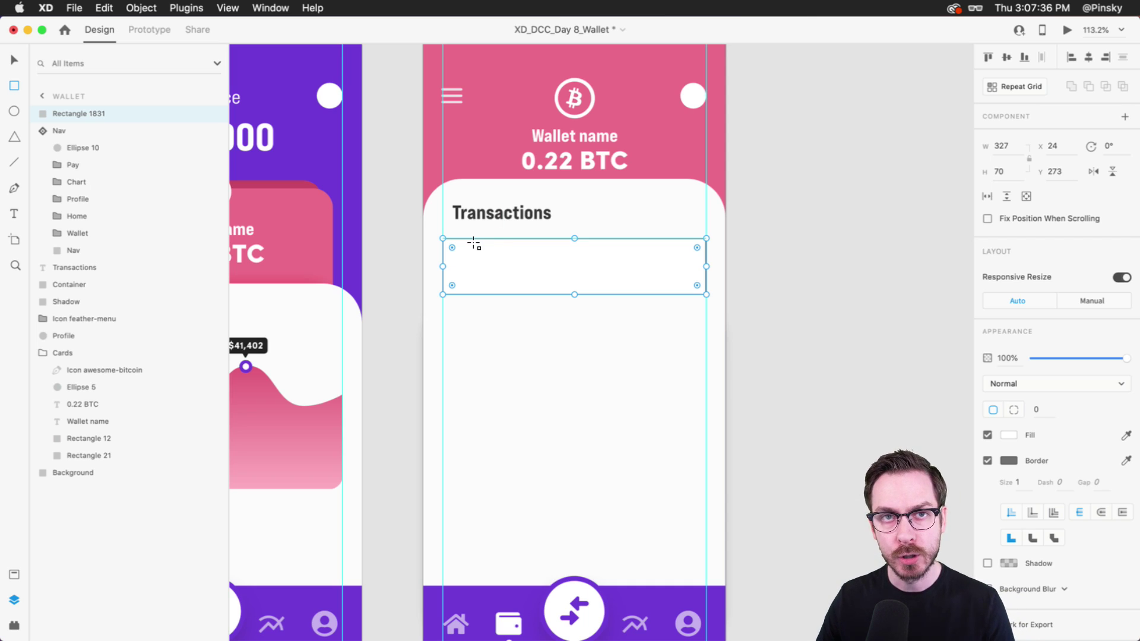
pyautogui.moveTo(453, 246); pyautogui.dragTo(455, 248)
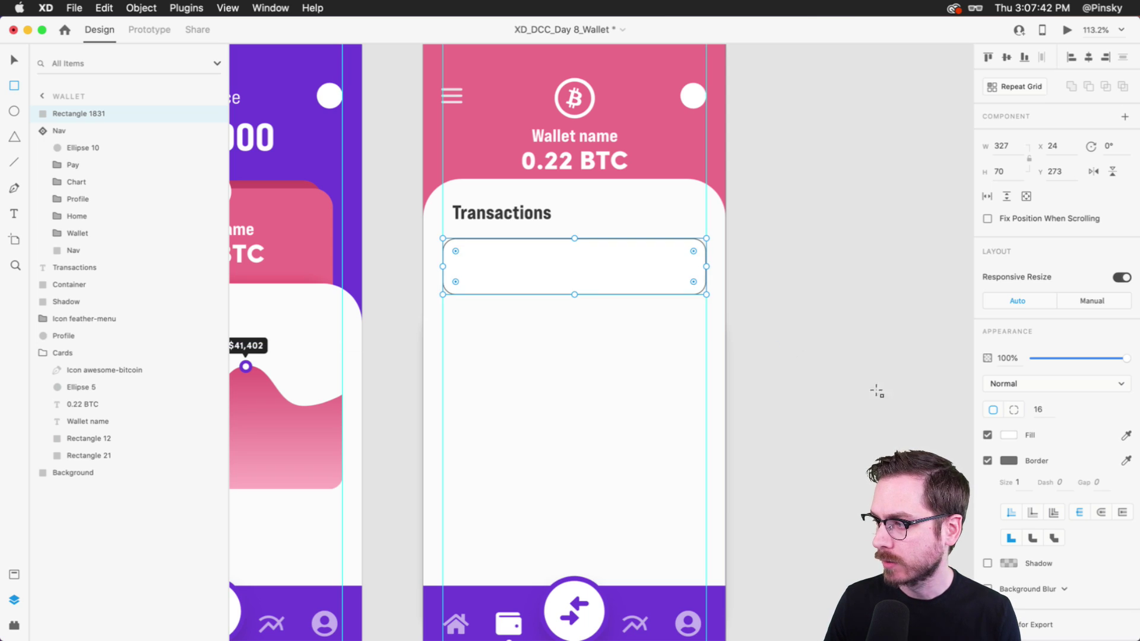
# Remove the border from the rounded rectangle below the Transactions heading.
pyautogui.click(987, 461)
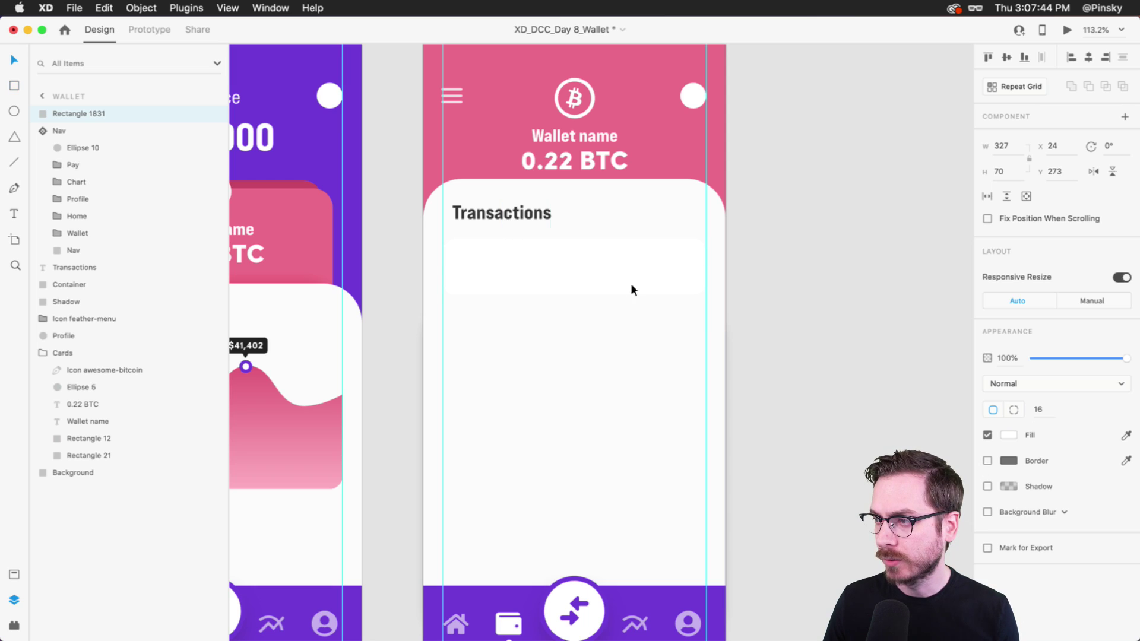
pyautogui.click(789, 319)
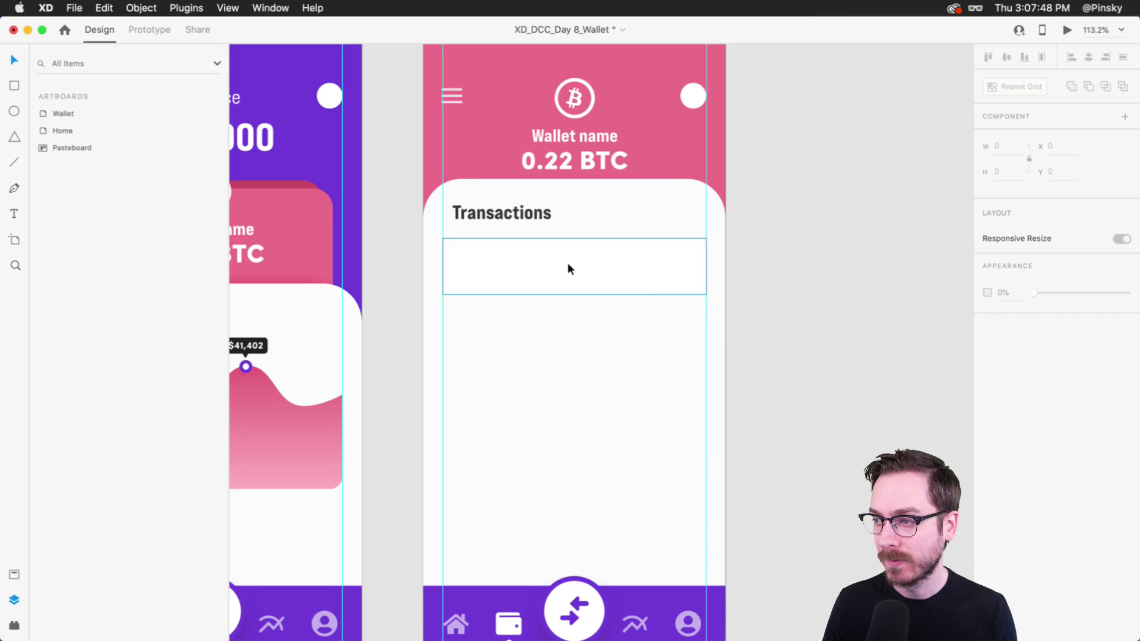
pyautogui.click(541, 253)
# Examine the fill colour of the white container behind the transaction card.
pyautogui.click(534, 344)
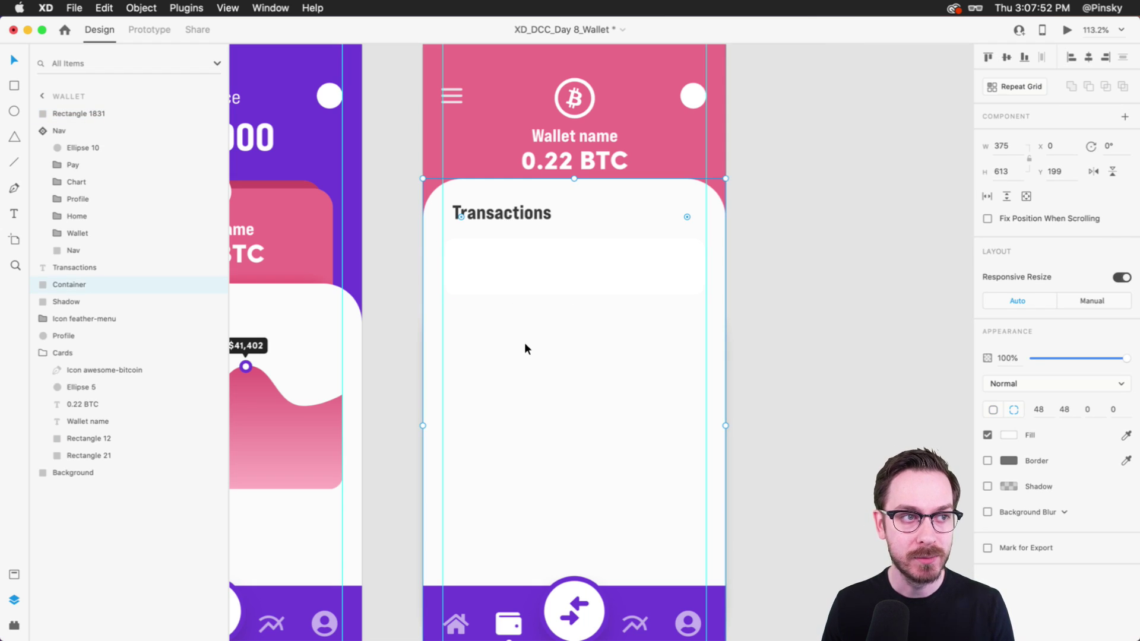
pyautogui.click(529, 259)
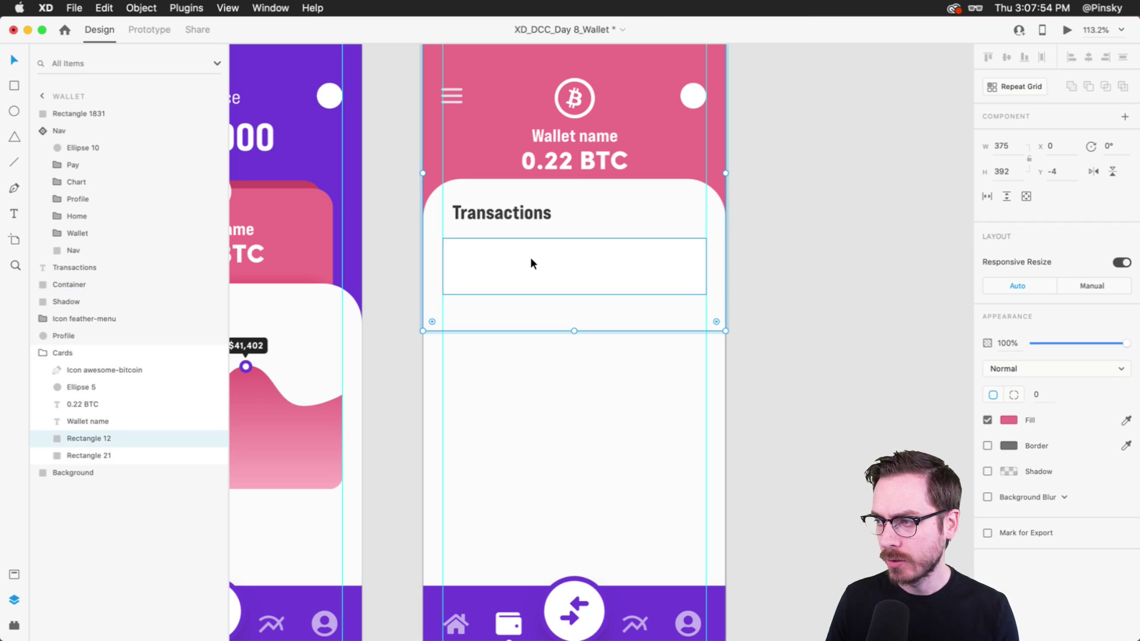
pyautogui.press('super+8')
pyautogui.press('super+z')
pyautogui.click(579, 343)
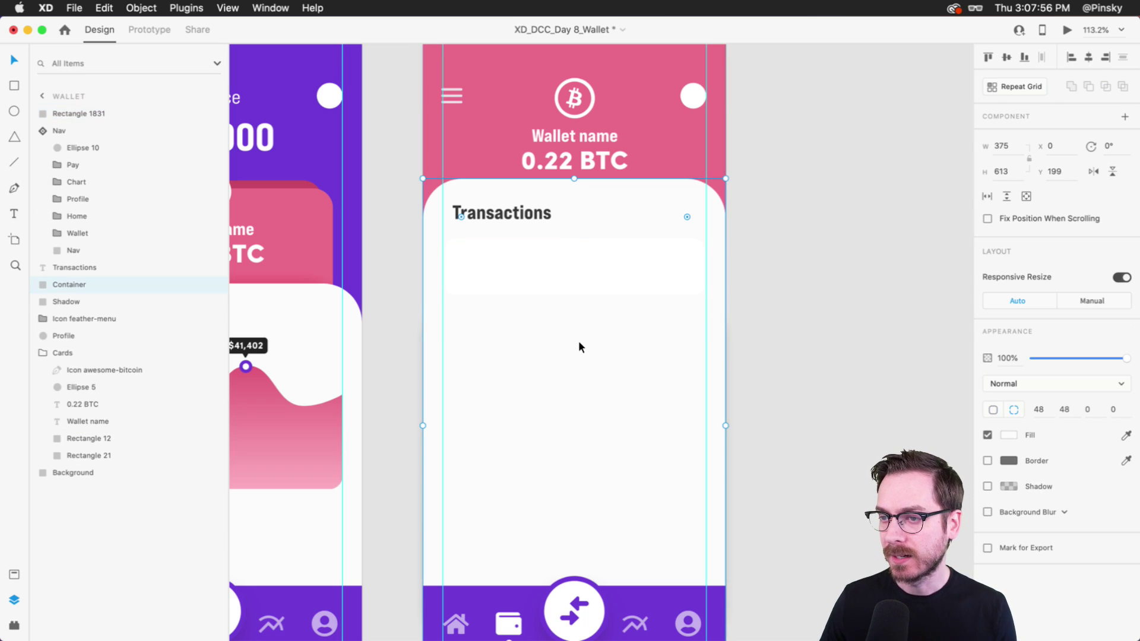
pyautogui.click(1009, 434)
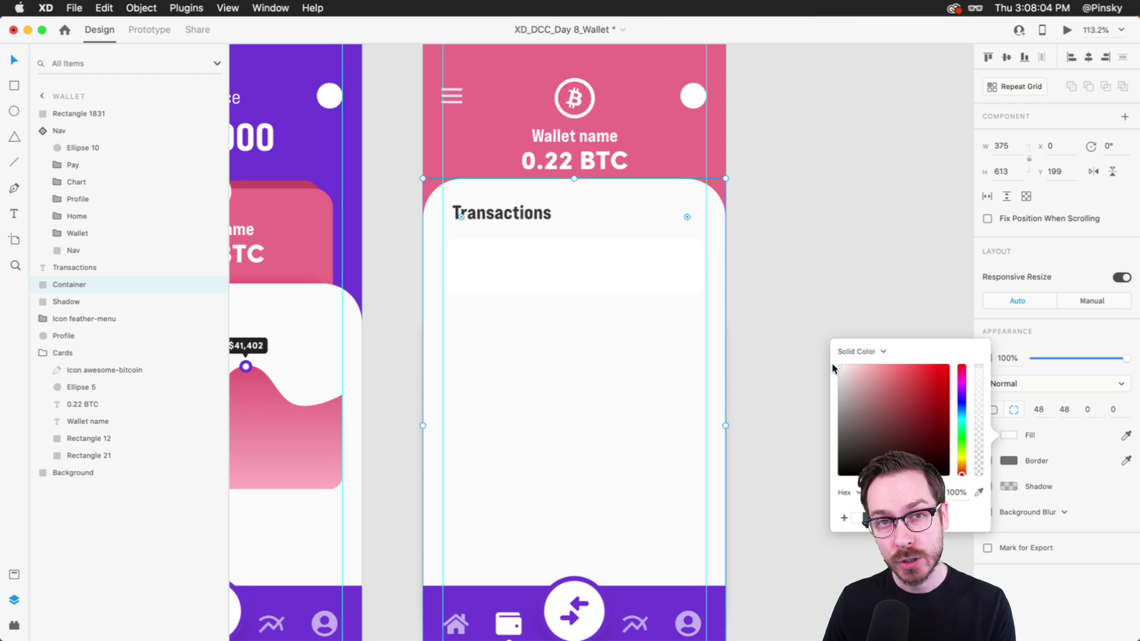
# Add a nearly opaque black drop shadow to the transaction card.
pyautogui.click(605, 268)
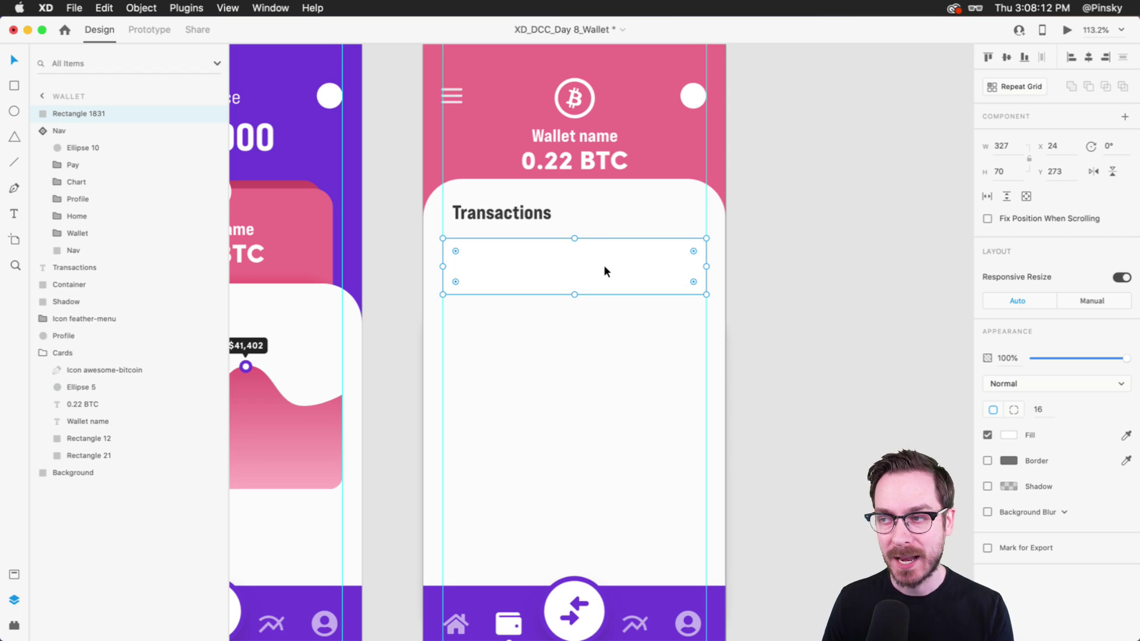
pyautogui.scroll(5, 544, 211)
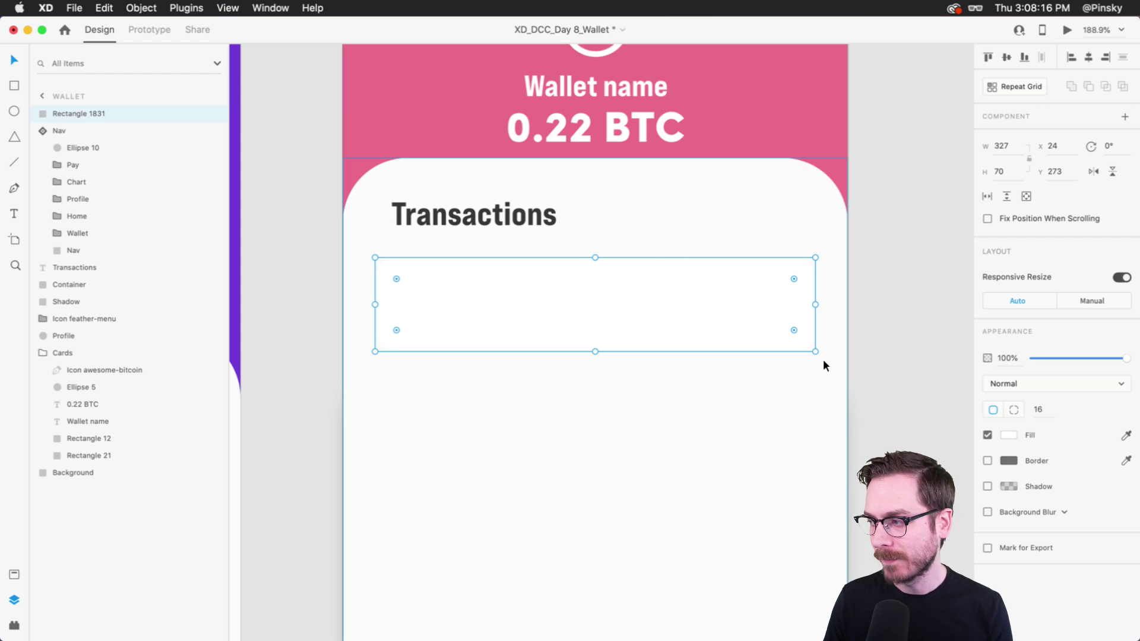
pyautogui.click(988, 486)
pyautogui.click(1012, 488)
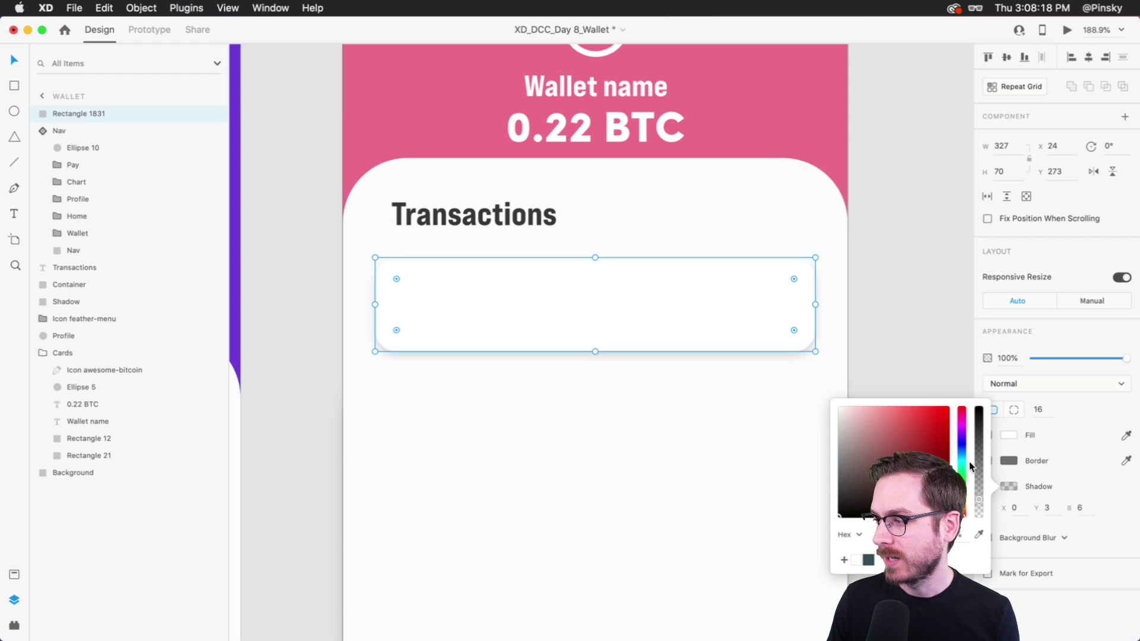
pyautogui.click(980, 465)
pyautogui.click(923, 329)
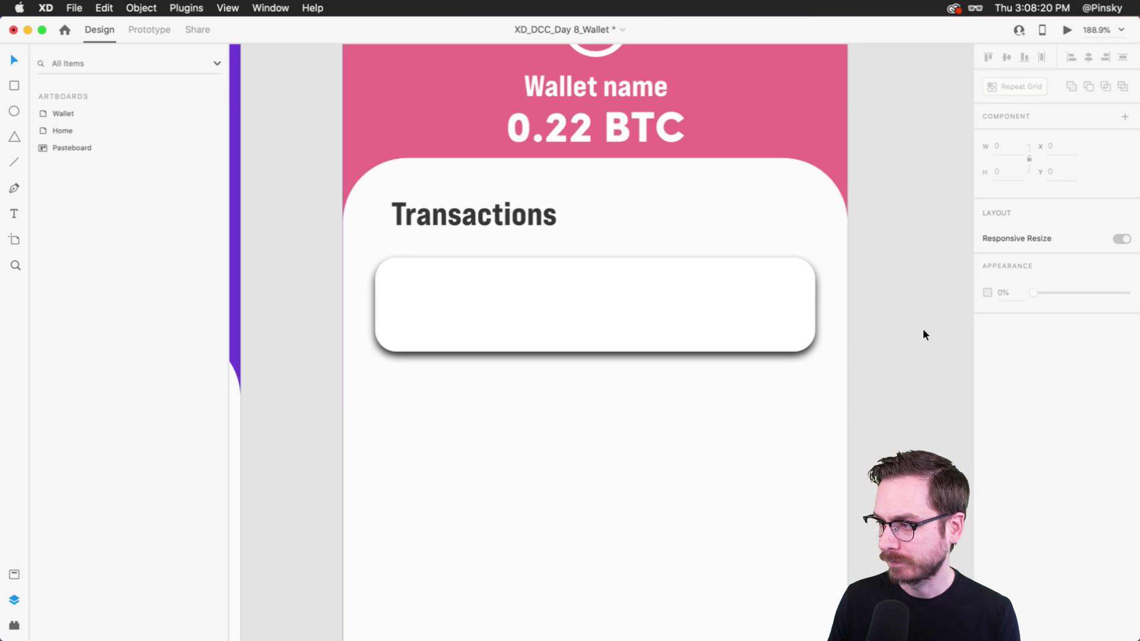
# Try a vertical repeat grid of three transaction cards, preview the Wallet screen and undo the grid.
pyautogui.click(540, 308)
pyautogui.press('super+r')
pyautogui.moveTo(594, 357); pyautogui.dragTo(576, 568)
pyautogui.press('super+Return')
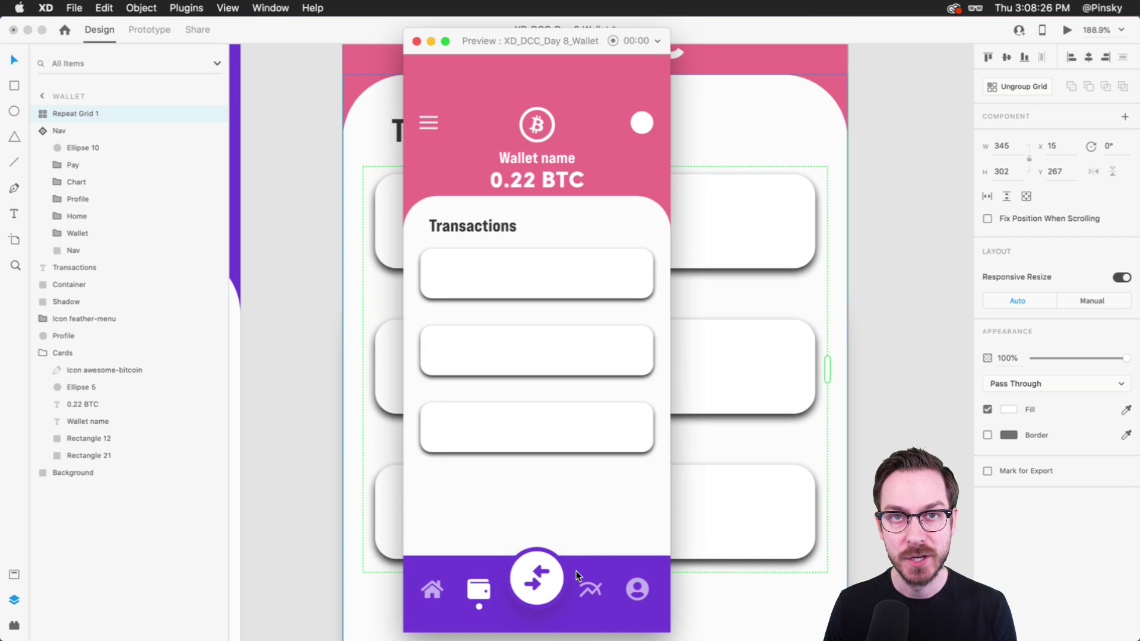
pyautogui.press('super+w')
pyautogui.press('super+z')
pyautogui.press('super+z')
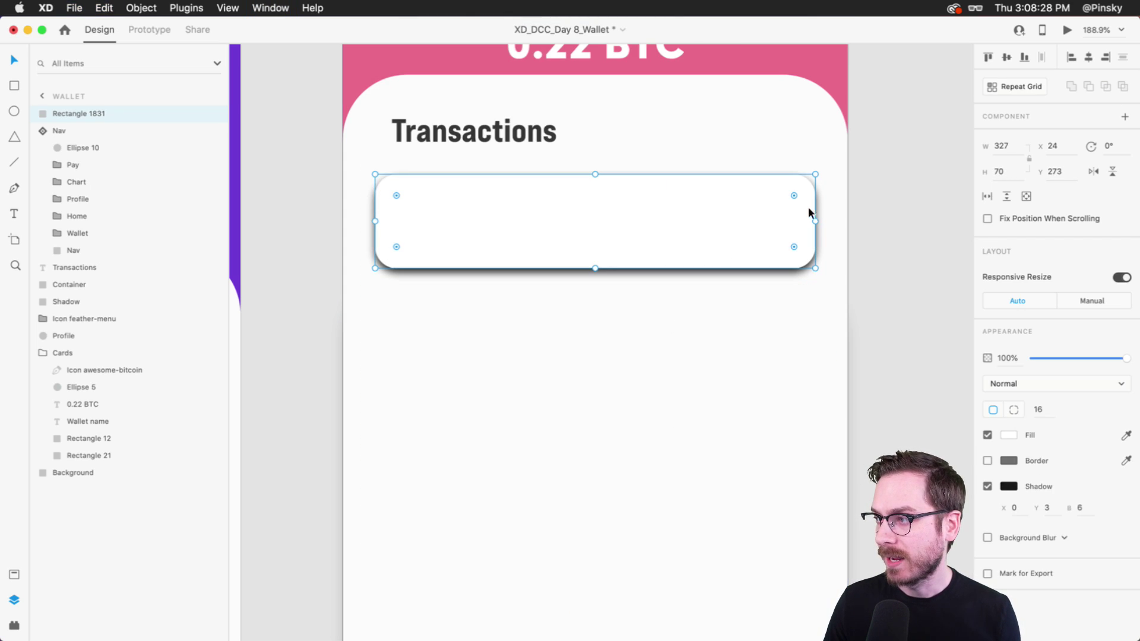
# Narrow the transaction card to 303 wide at X 36 and recolour its shadow to a translucent purple.
pyautogui.moveTo(817, 223); pyautogui.dragTo(798, 224)
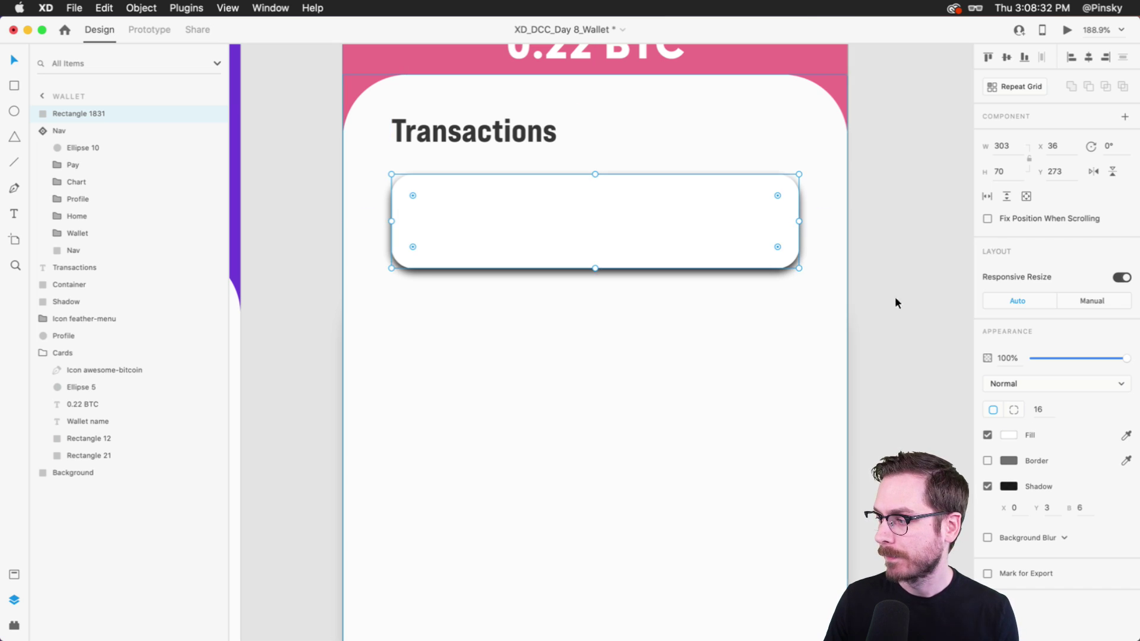
pyautogui.click(1009, 486)
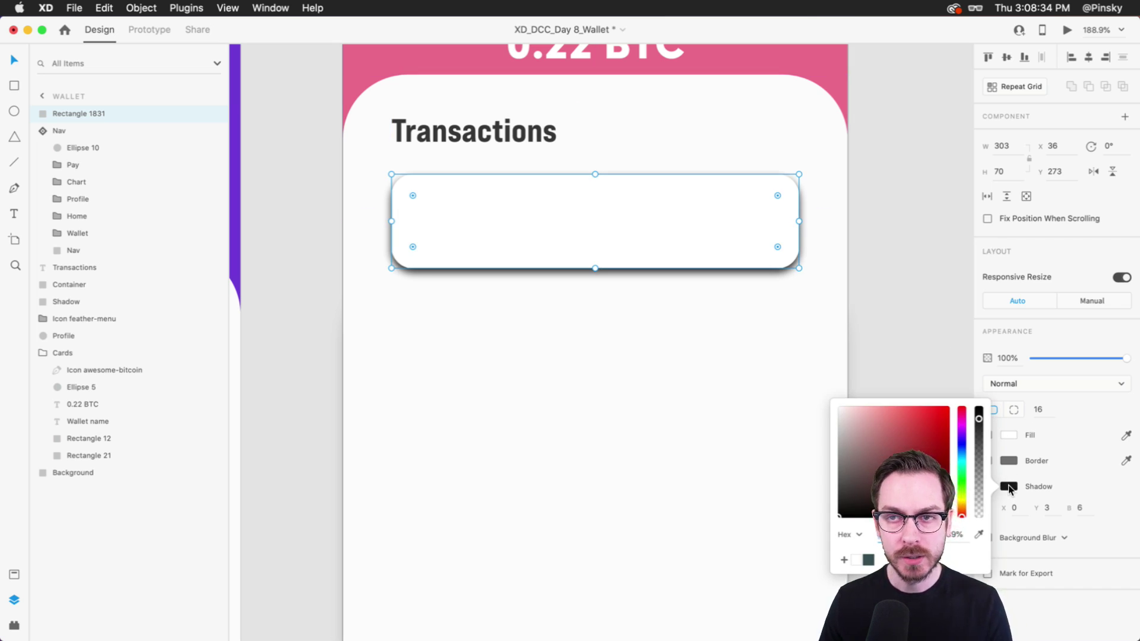
pyautogui.click(962, 433)
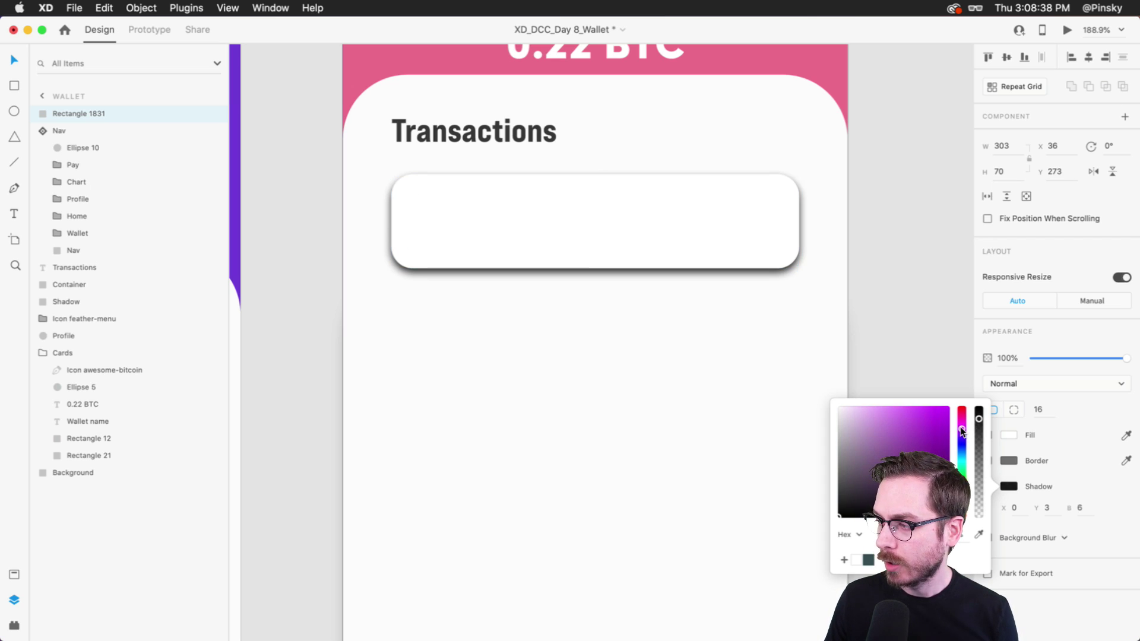
pyautogui.click(948, 434)
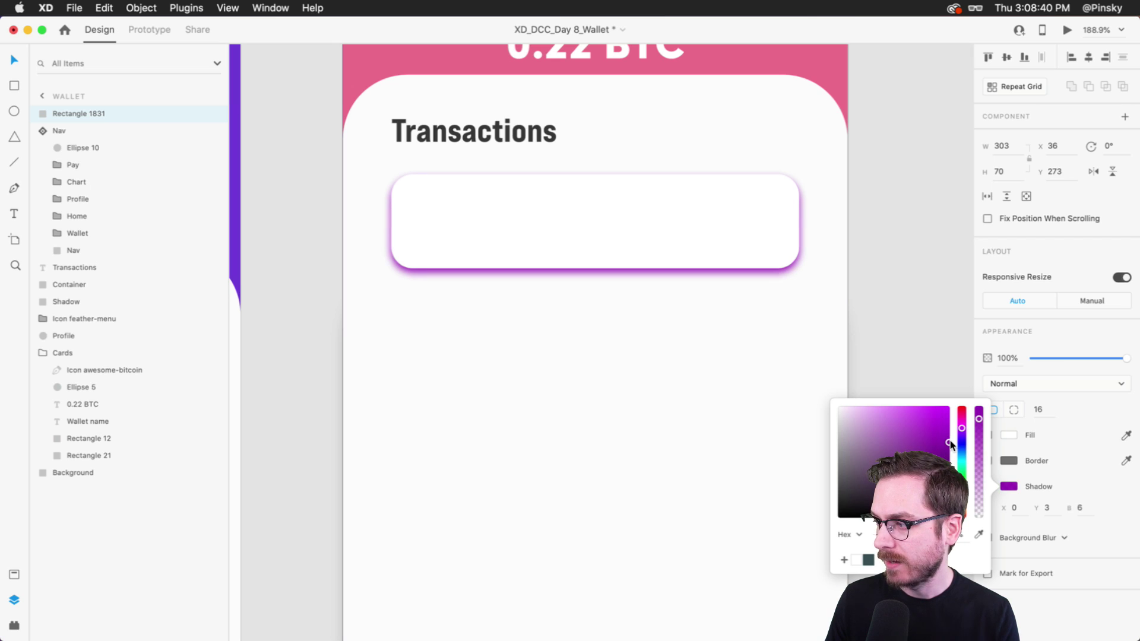
pyautogui.moveTo(949, 436); pyautogui.dragTo(962, 446)
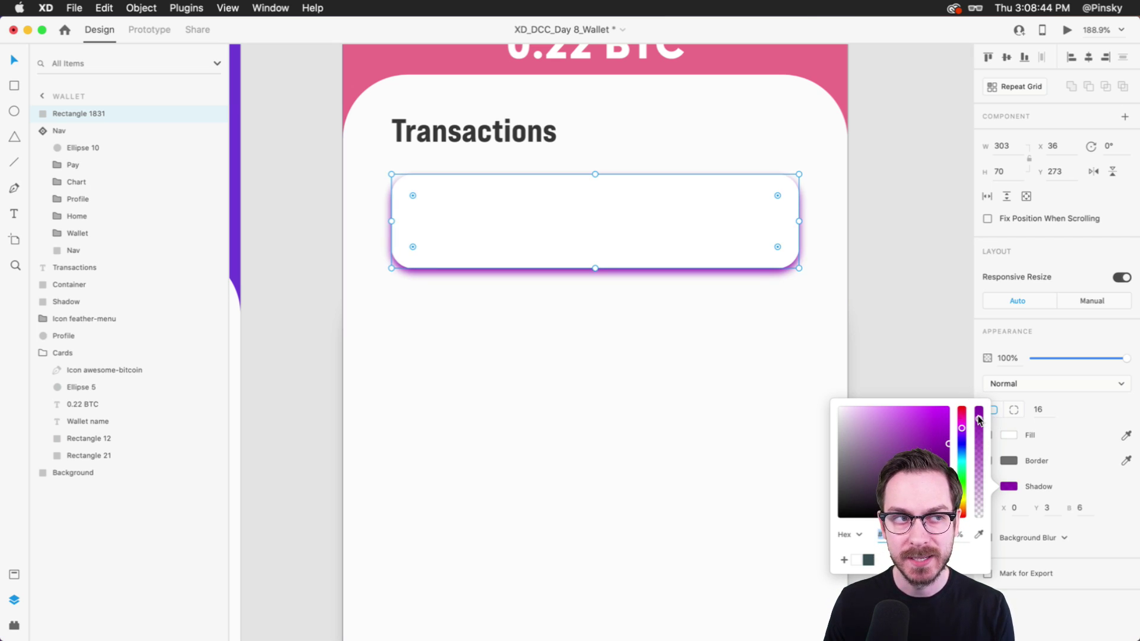
pyautogui.moveTo(980, 423); pyautogui.dragTo(974, 490)
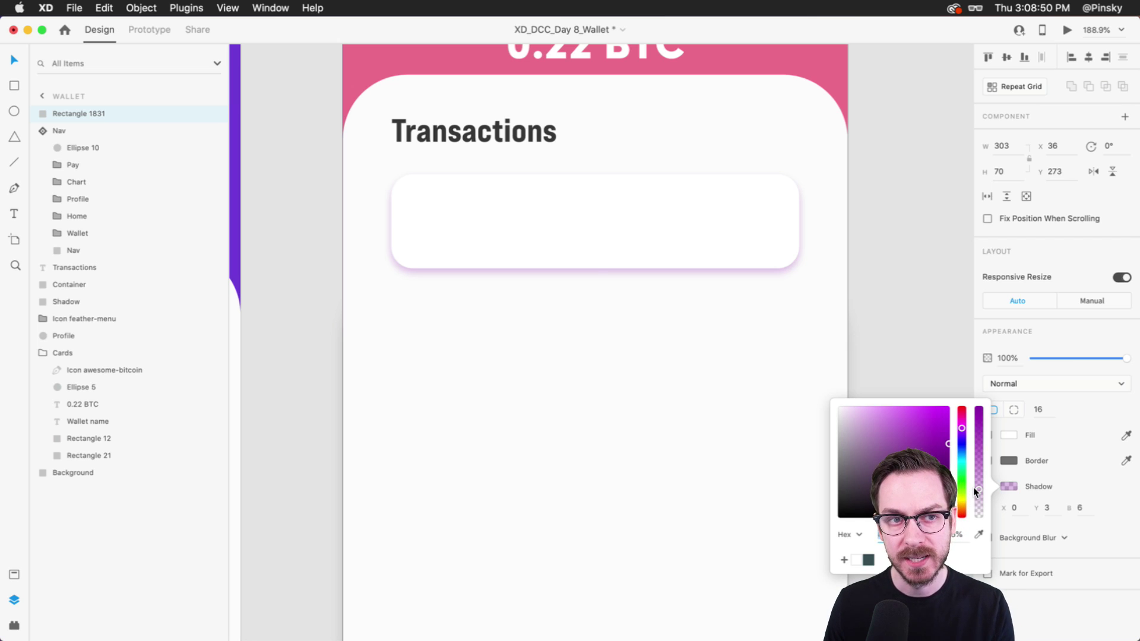
pyautogui.click(1048, 610)
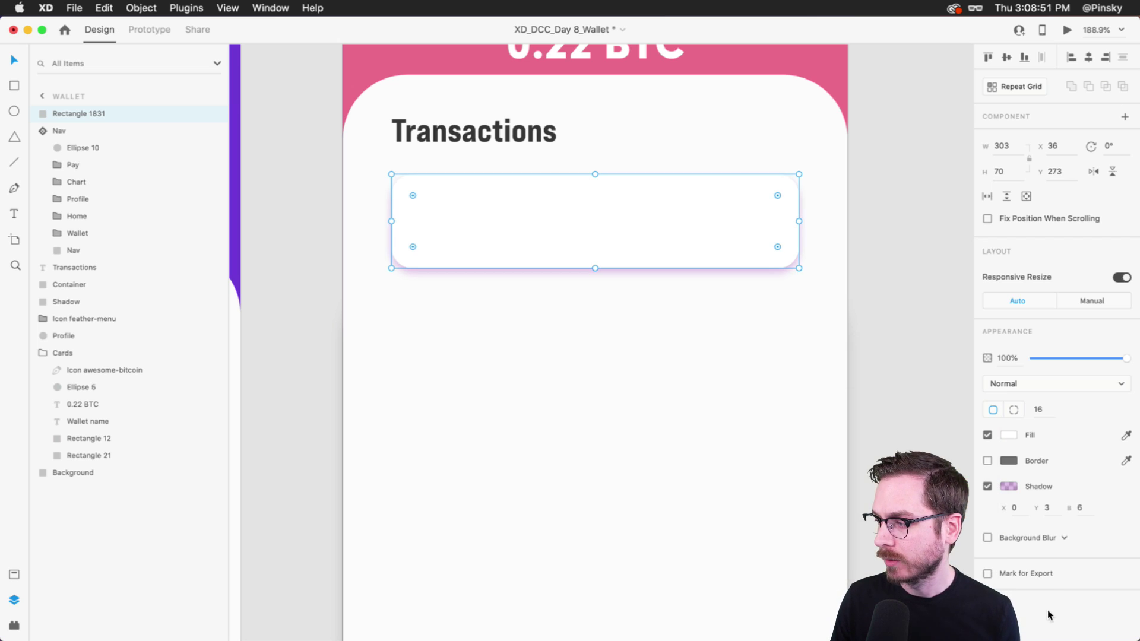
# Set the card shadow's Y offset to 9 and its blur to 16.
pyautogui.click(1050, 509)
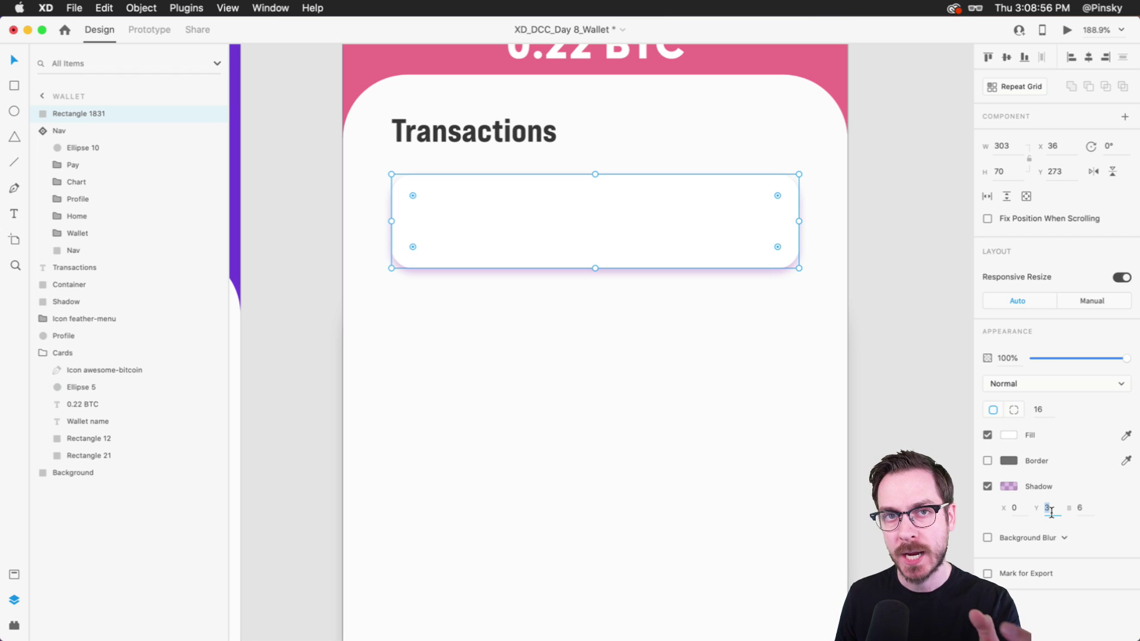
pyautogui.write('9')
pyautogui.press('Return')
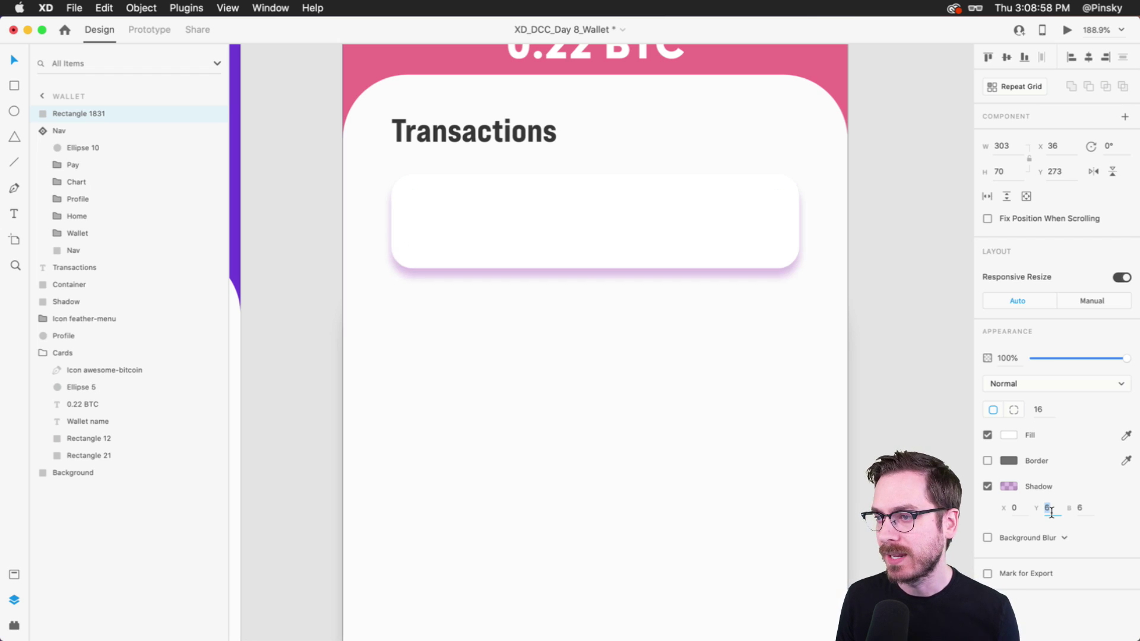
pyautogui.press('Tab')
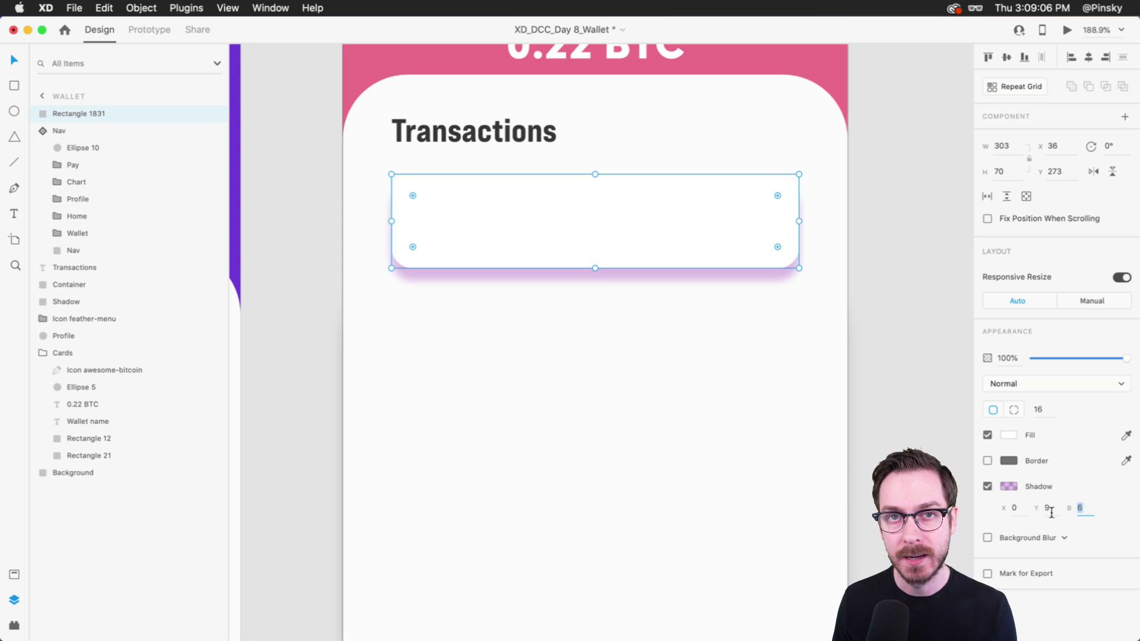
pyautogui.write('16')
pyautogui.press('Return')
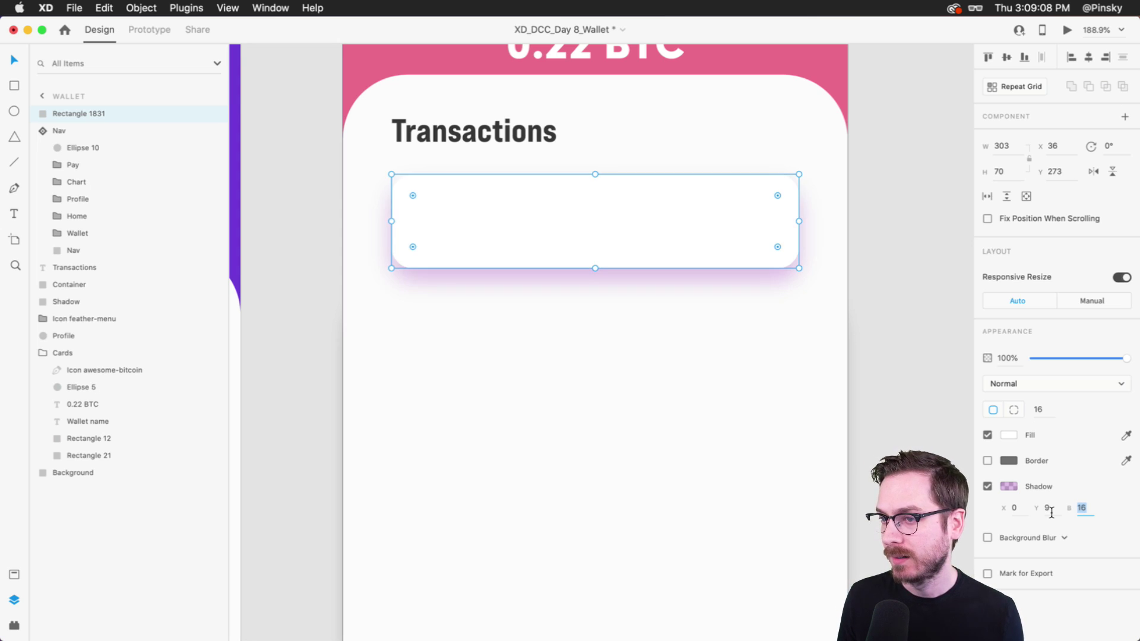
# Darken the card shadow's purple, shift its hue slightly towards magenta and lower its opacity.
pyautogui.click(1009, 487)
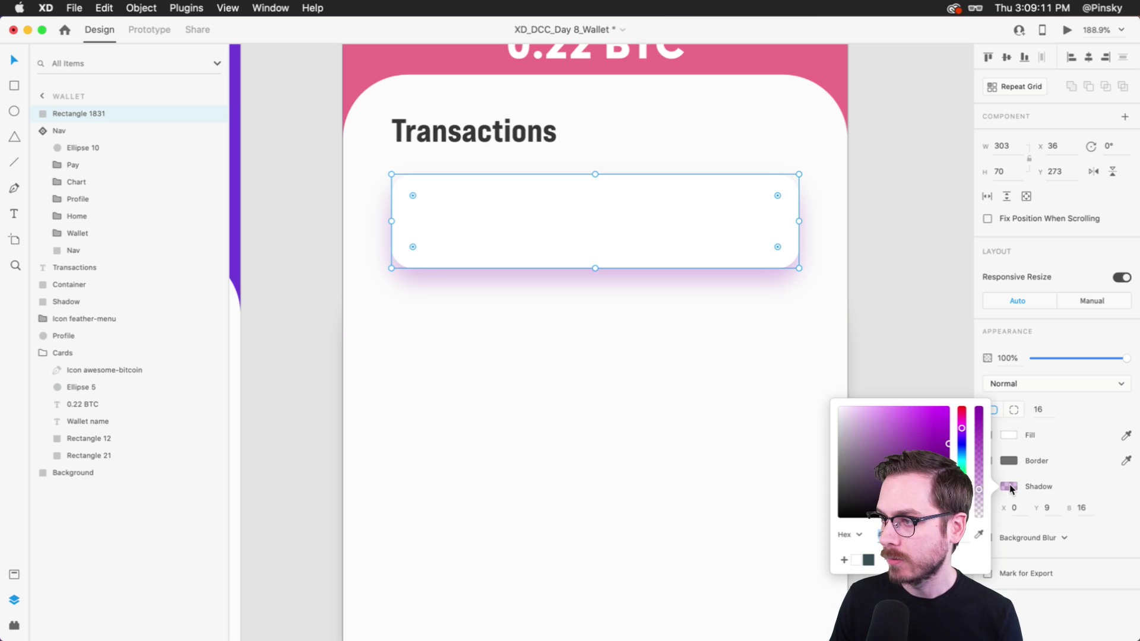
pyautogui.click(962, 431)
pyautogui.moveTo(948, 451); pyautogui.dragTo(980, 501)
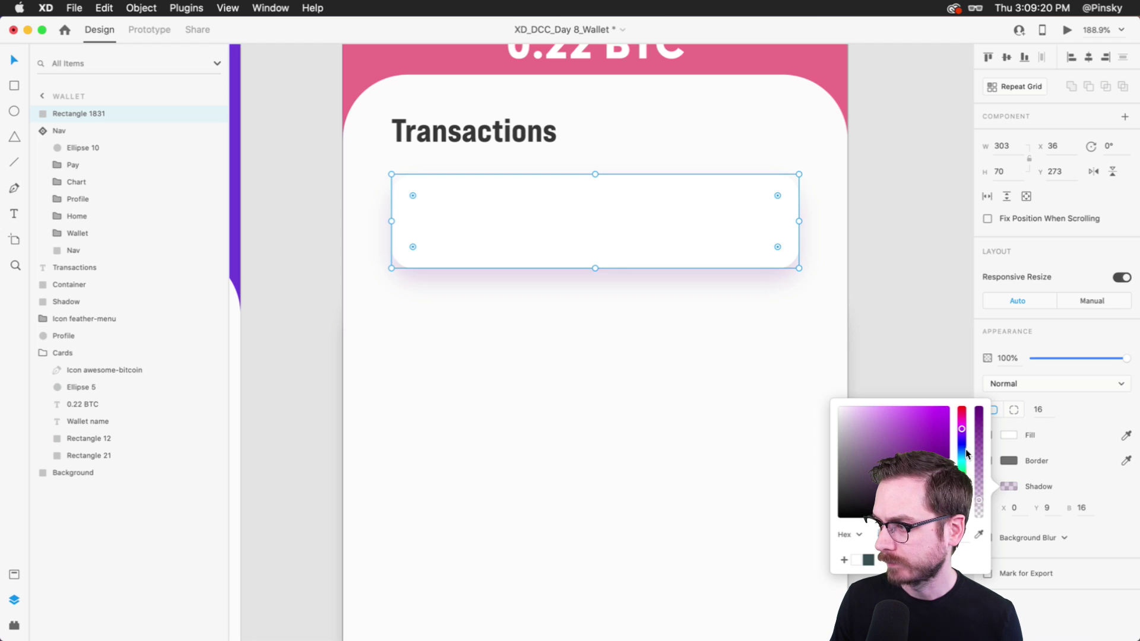
pyautogui.click(963, 432)
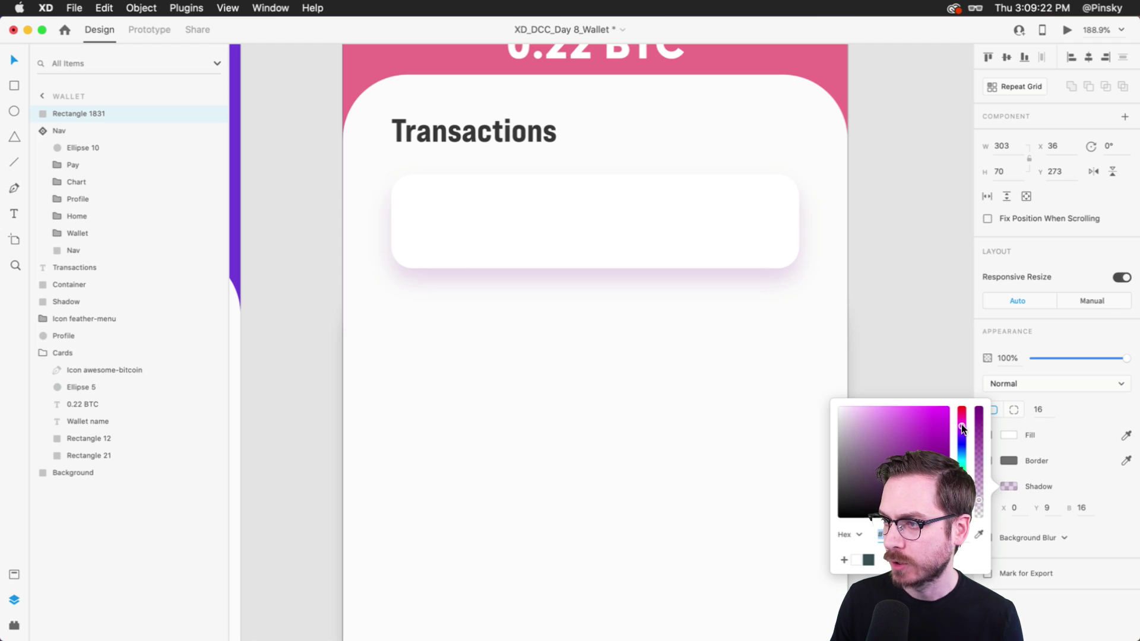
pyautogui.click(875, 281)
# Extend the transaction card downward to a height of 75.
pyautogui.scroll(-5, 875, 282)
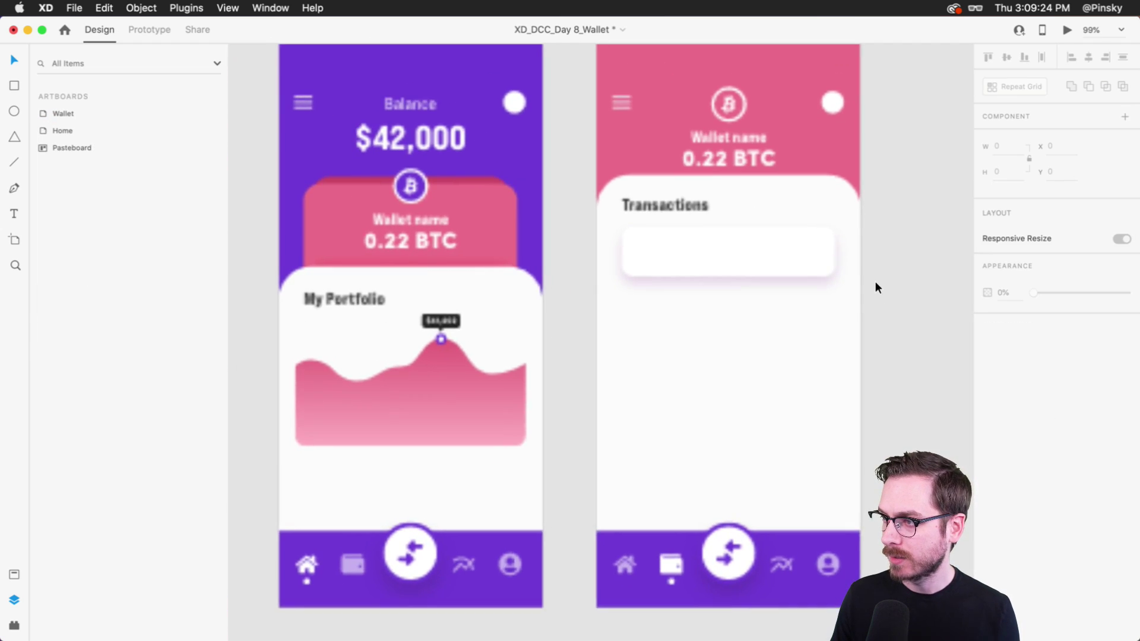
pyautogui.hscroll(1, 782, 277)
pyautogui.click(617, 256)
pyautogui.moveTo(632, 279); pyautogui.dragTo(632, 285)
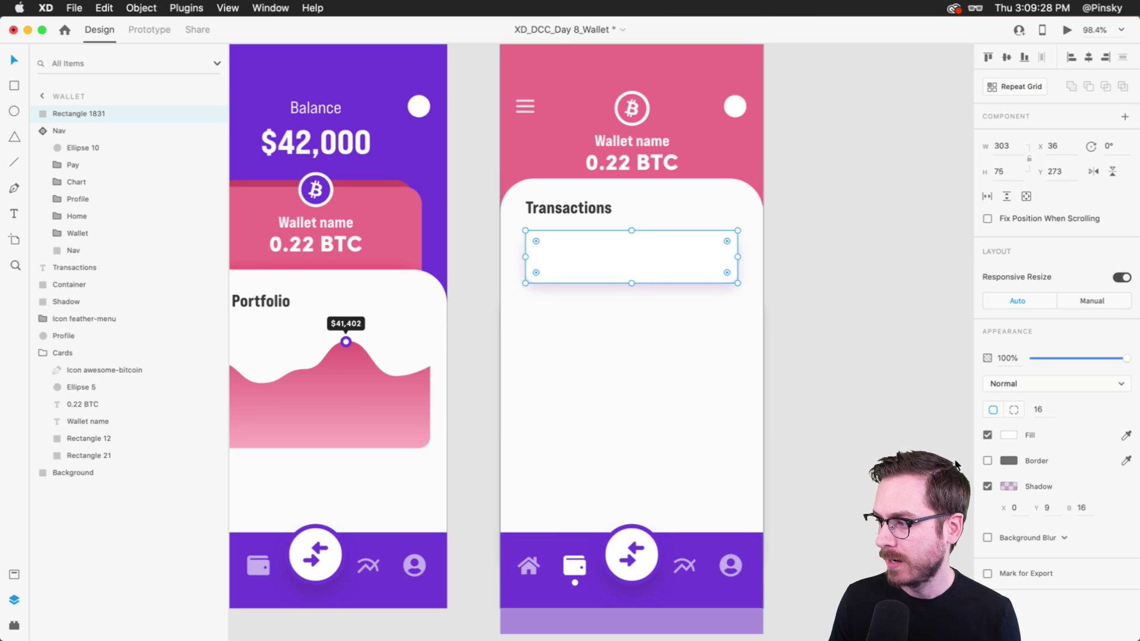
# Switch the card's shadow off and back on to compare its effect.
pyautogui.scroll(5, 739, 279)
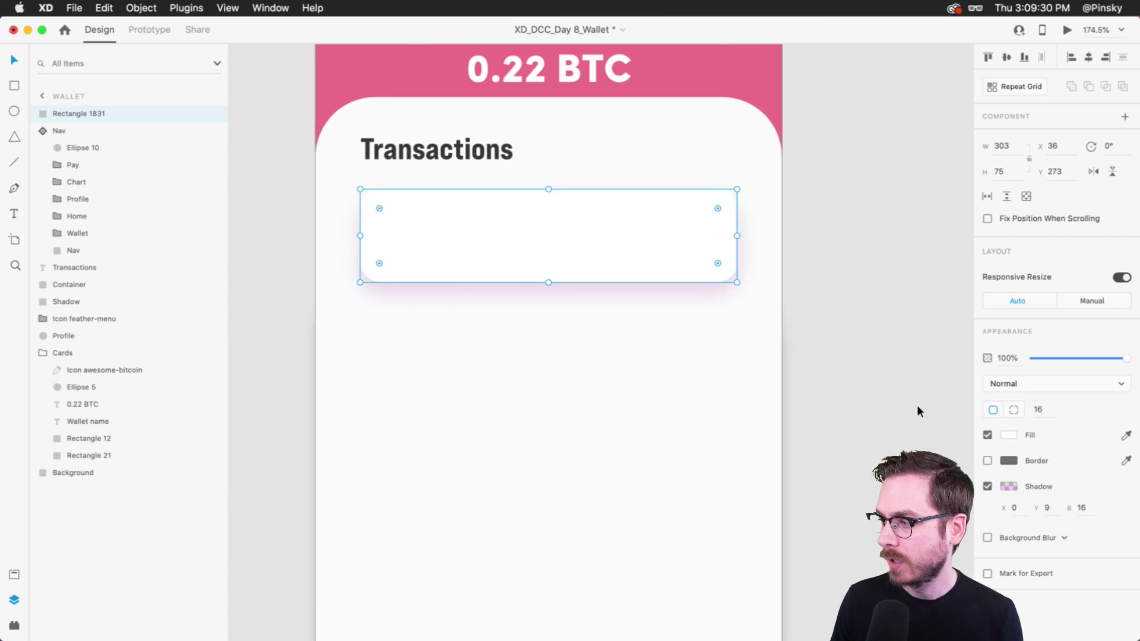
pyautogui.click(988, 487)
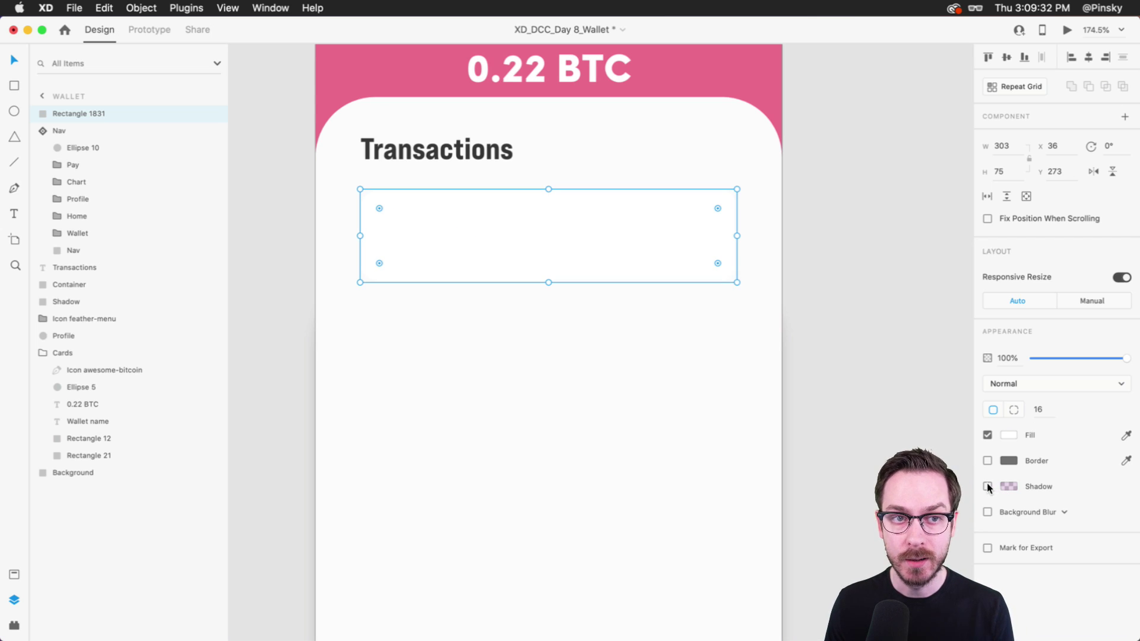
pyautogui.click(988, 487)
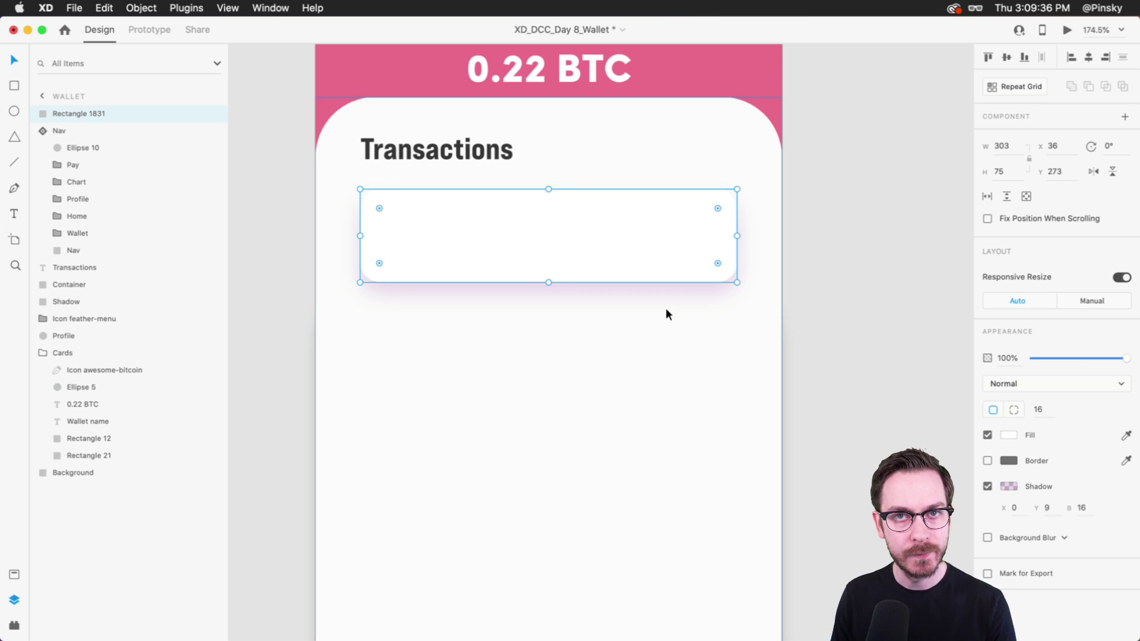
# Try a different shadow colour on the transaction card and undo the change.
pyautogui.click(1006, 484)
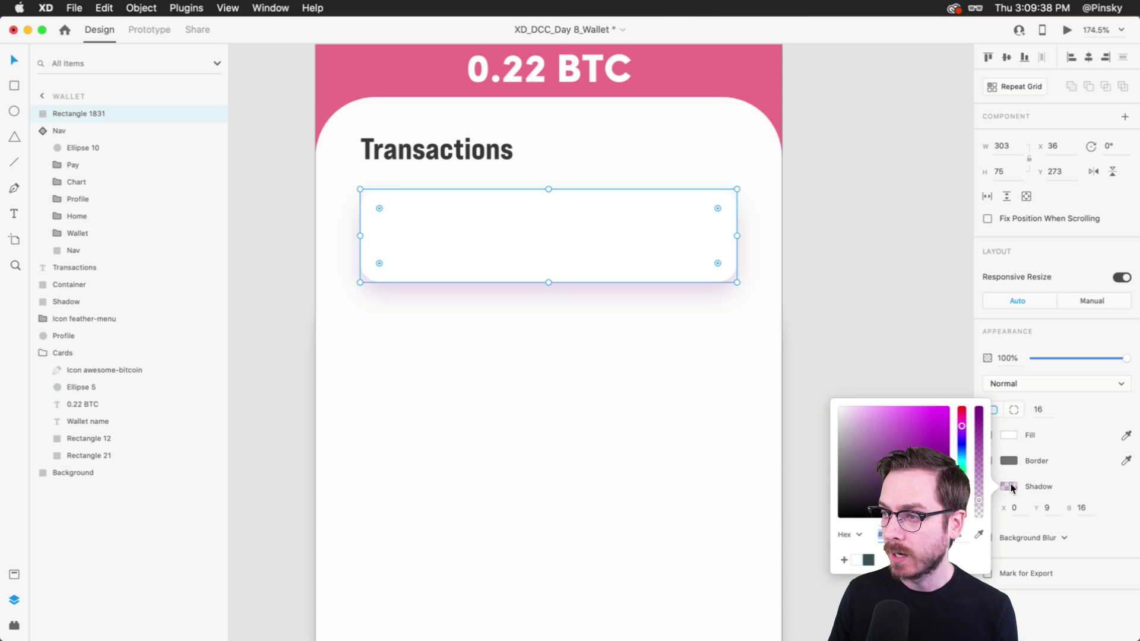
pyautogui.moveTo(849, 464)
pyautogui.mouseDown()
pyautogui.moveTo(822, 461)
pyautogui.moveTo(812, 485)
pyautogui.mouseUp()
pyautogui.click(873, 258)
pyautogui.press('super+z')
pyautogui.click(873, 259)
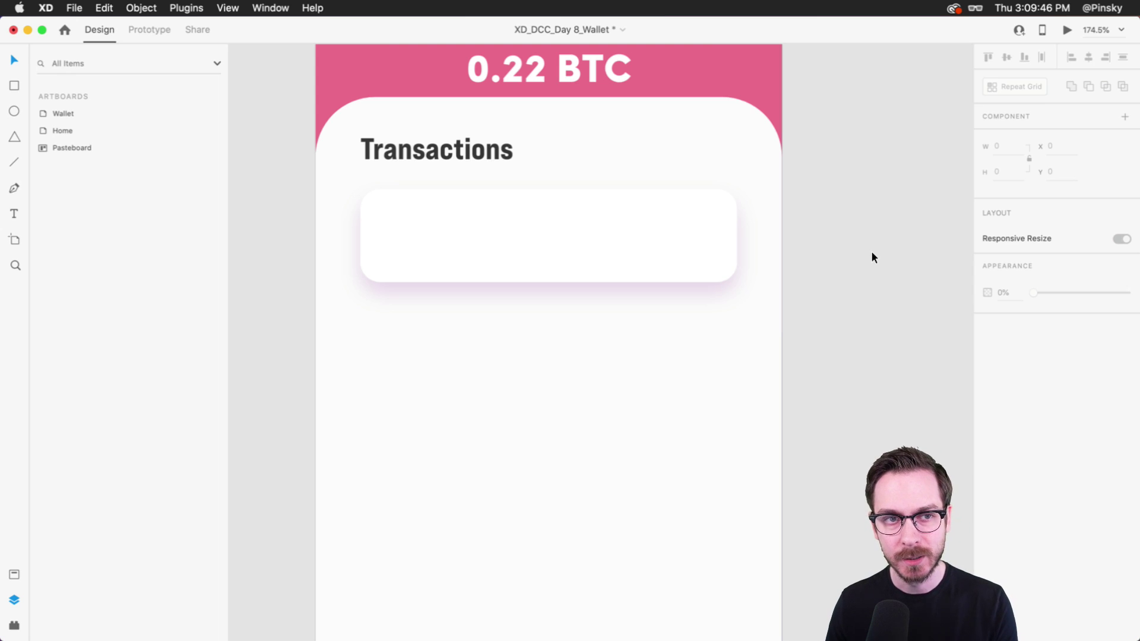
# Add a 39 by 39 circle to the transaction card, placed 16 from its left edge and vertically centred.
pyautogui.scroll(1, 584, 208)
pyautogui.scroll(2, 583, 205)
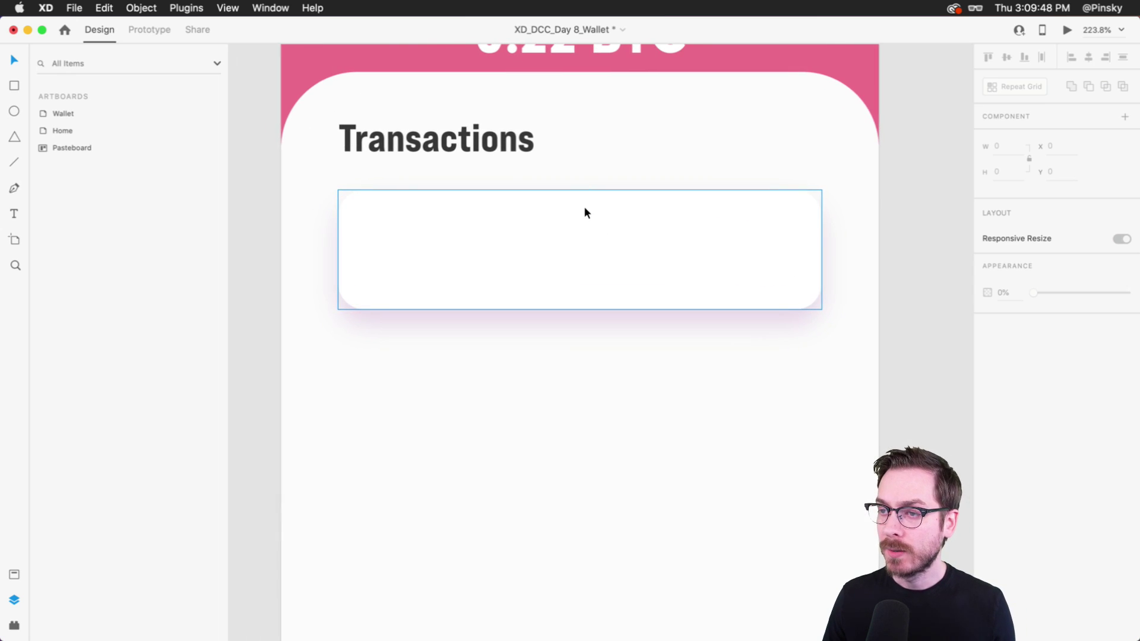
pyautogui.click(492, 230)
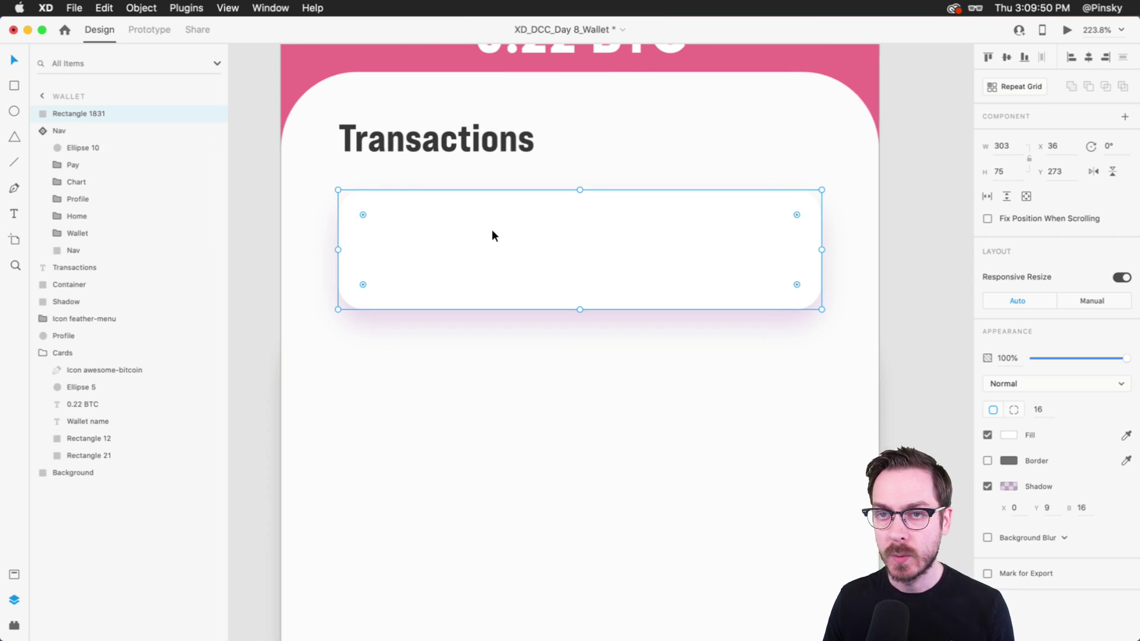
pyautogui.press('r')
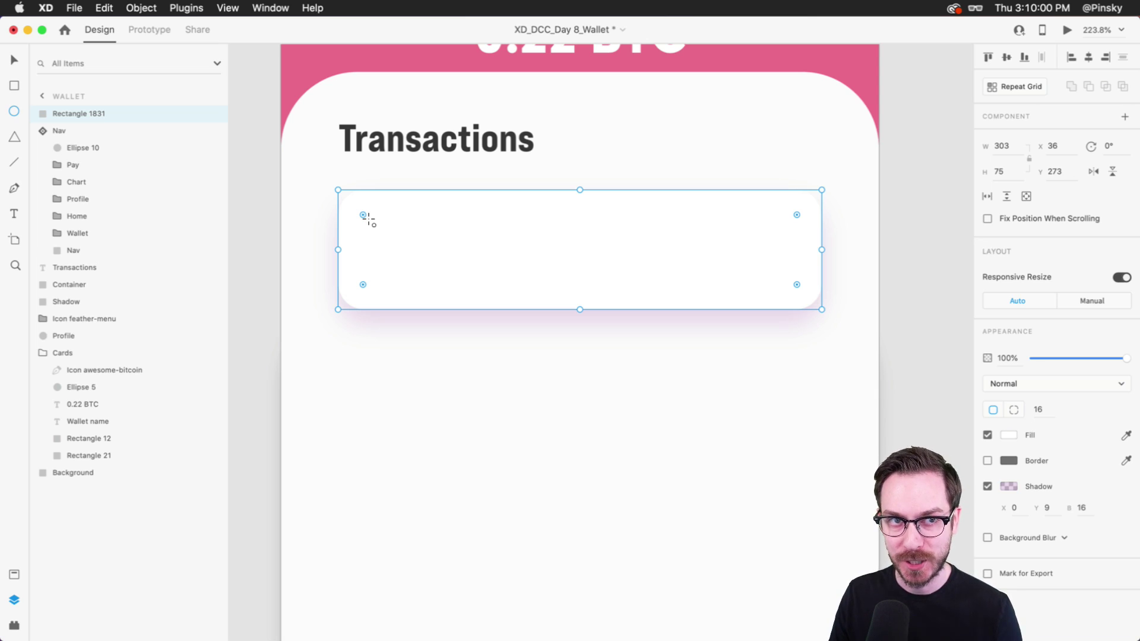
pyautogui.moveTo(368, 218); pyautogui.dragTo(407, 256)
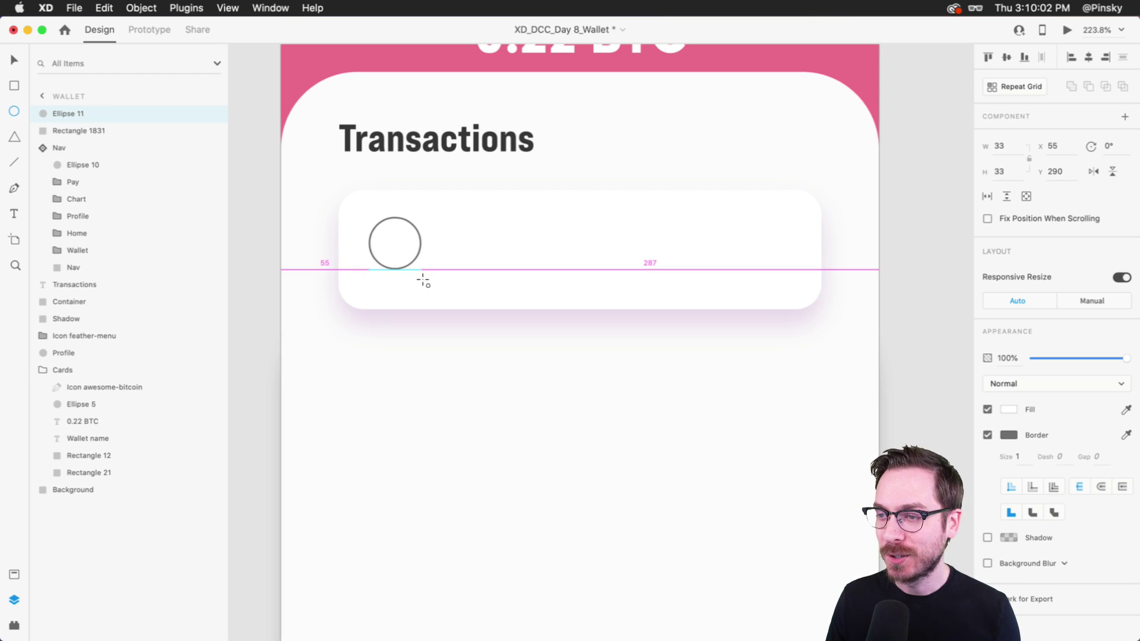
pyautogui.press('v')
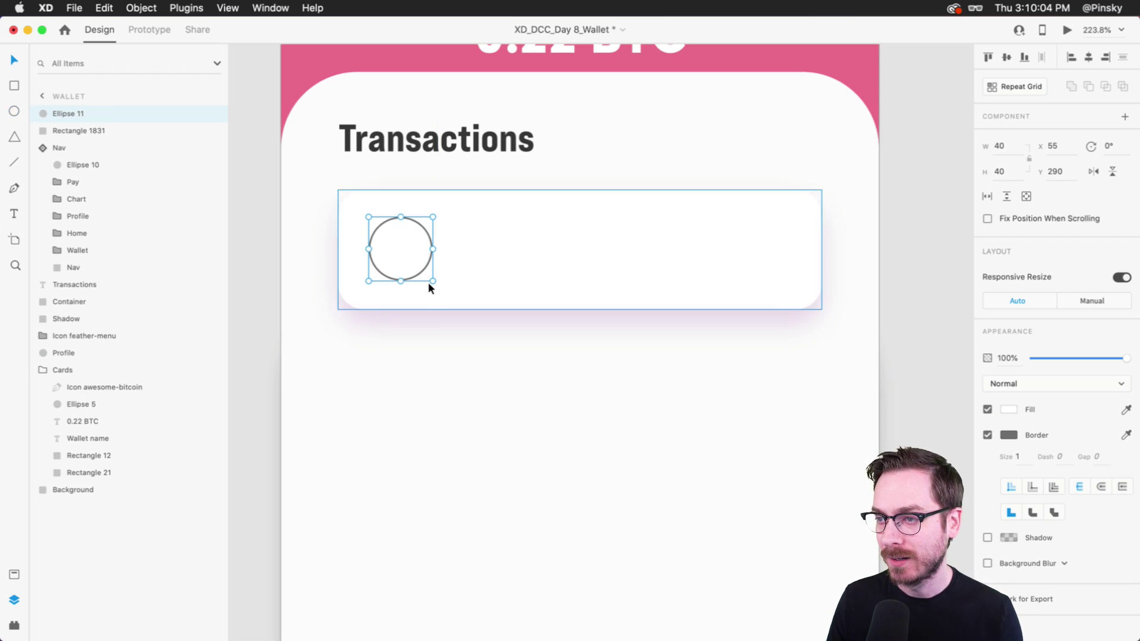
pyautogui.moveTo(392, 230); pyautogui.dragTo(389, 240)
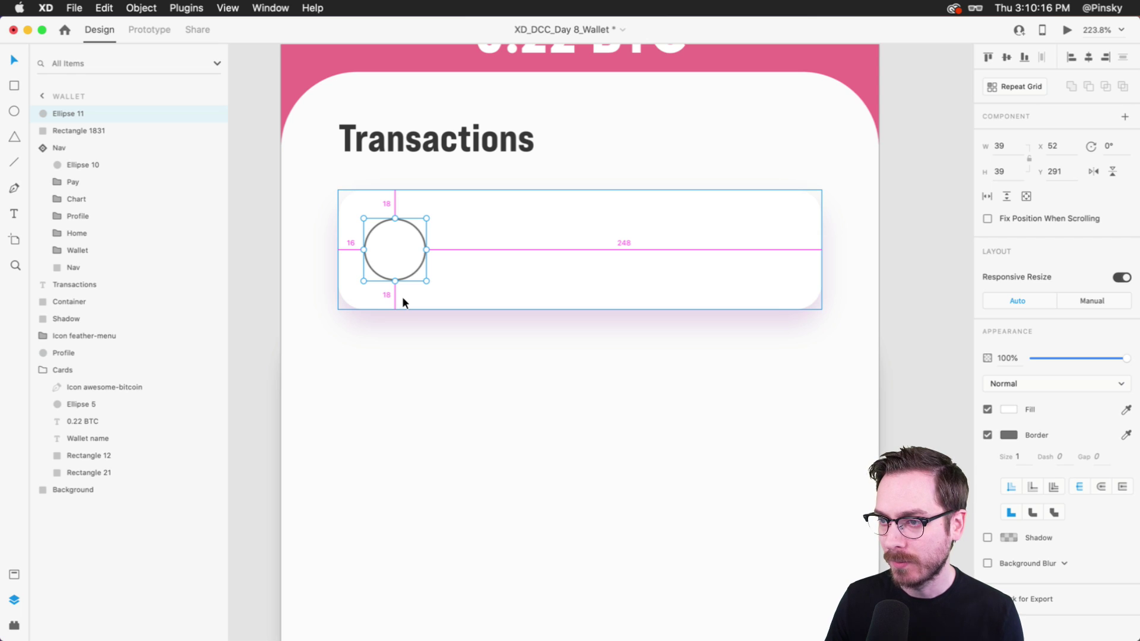
# Remove the circle's border and fill it with medium grey.
pyautogui.click(987, 435)
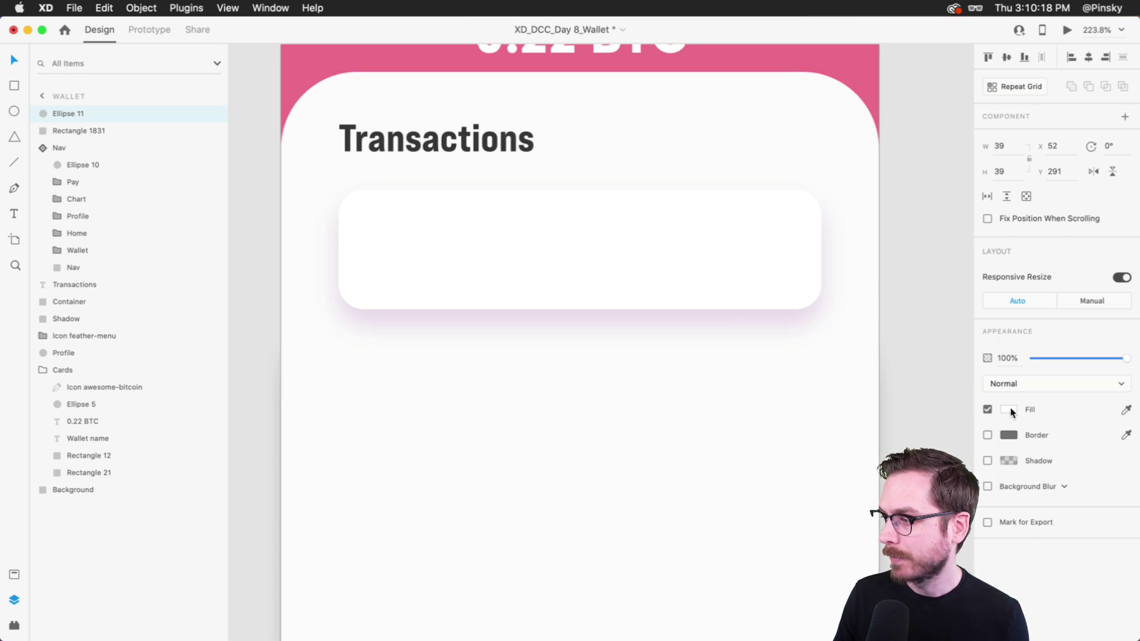
pyautogui.click(1009, 409)
pyautogui.moveTo(870, 364); pyautogui.dragTo(822, 378)
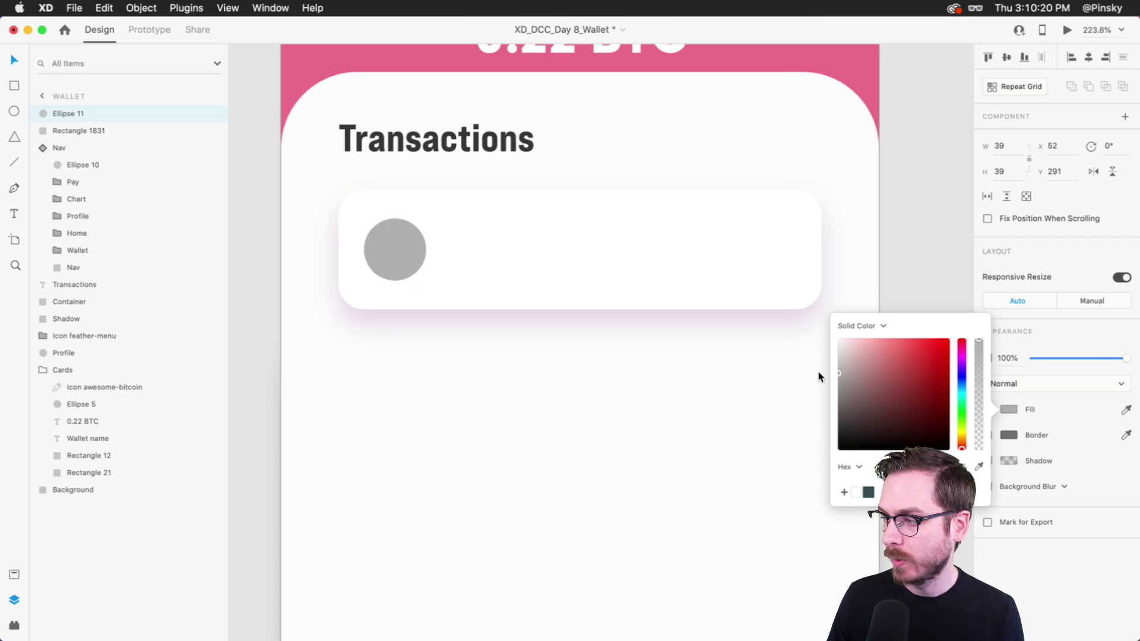
pyautogui.click(1001, 538)
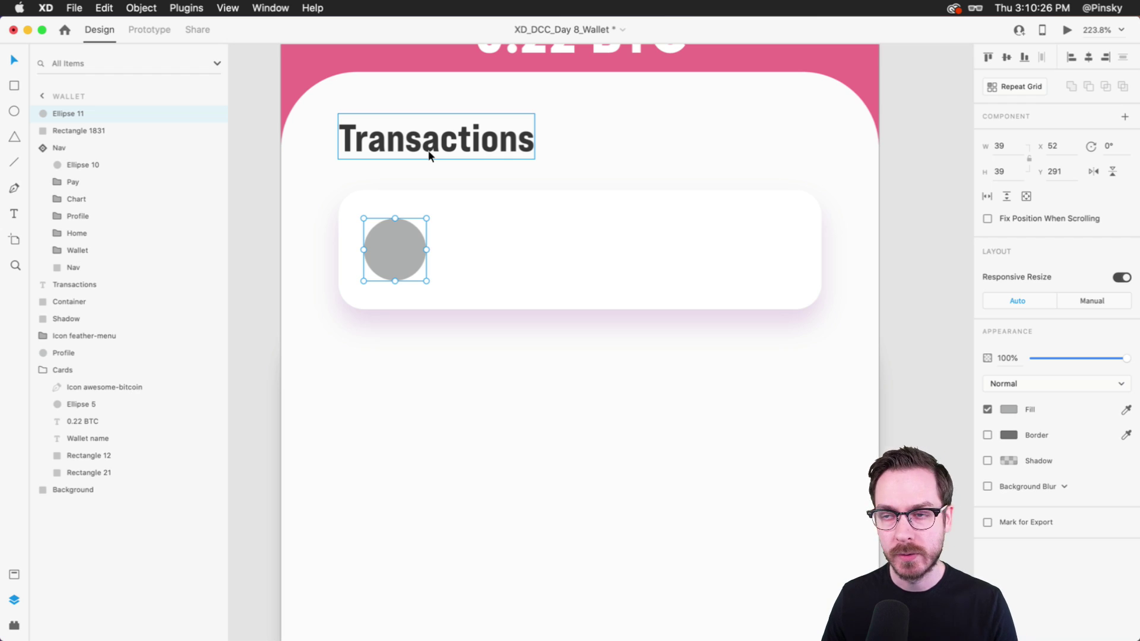
# Add the text label "Name" to the right of the grey circle and set its font to Sofia Pro.
pyautogui.scroll(2, 493, 223)
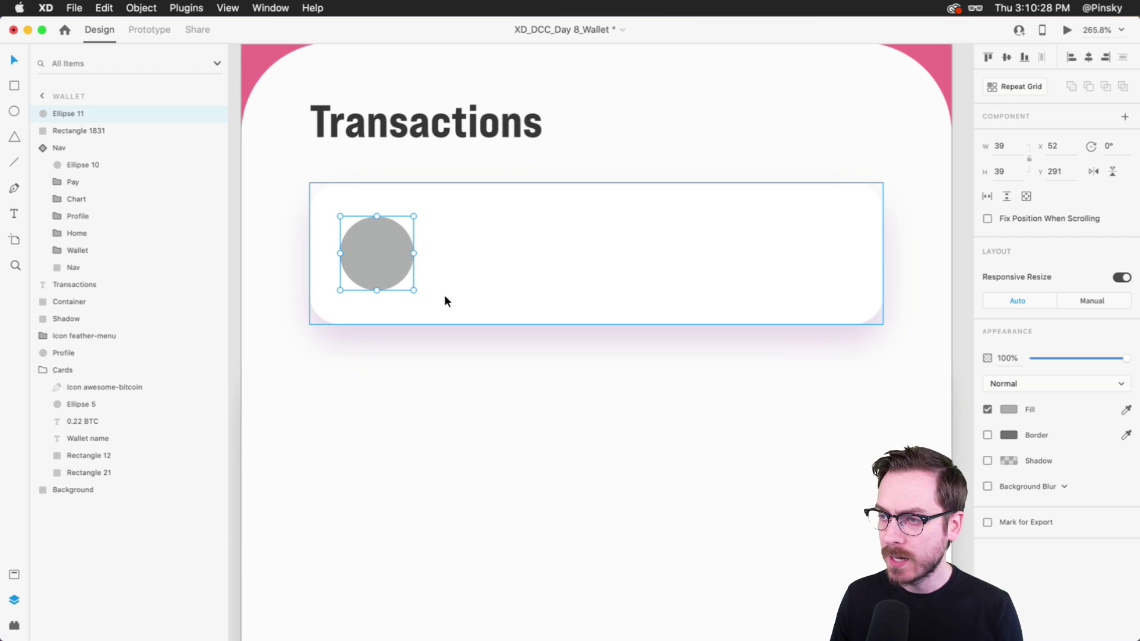
pyautogui.press('t')
pyautogui.click(434, 245)
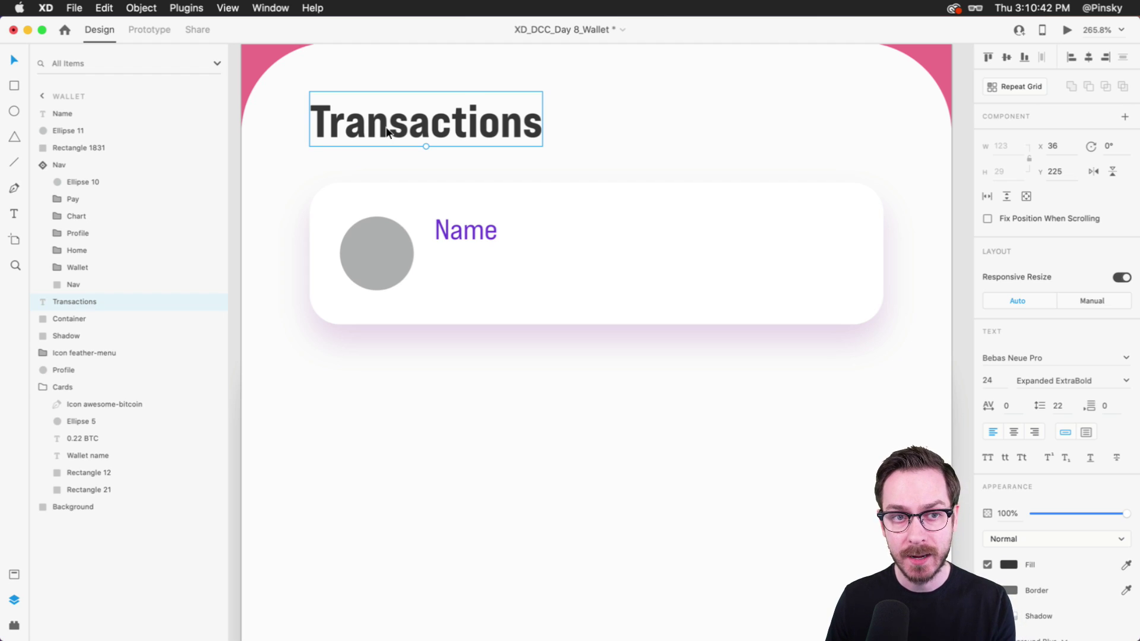
pyautogui.click(454, 240)
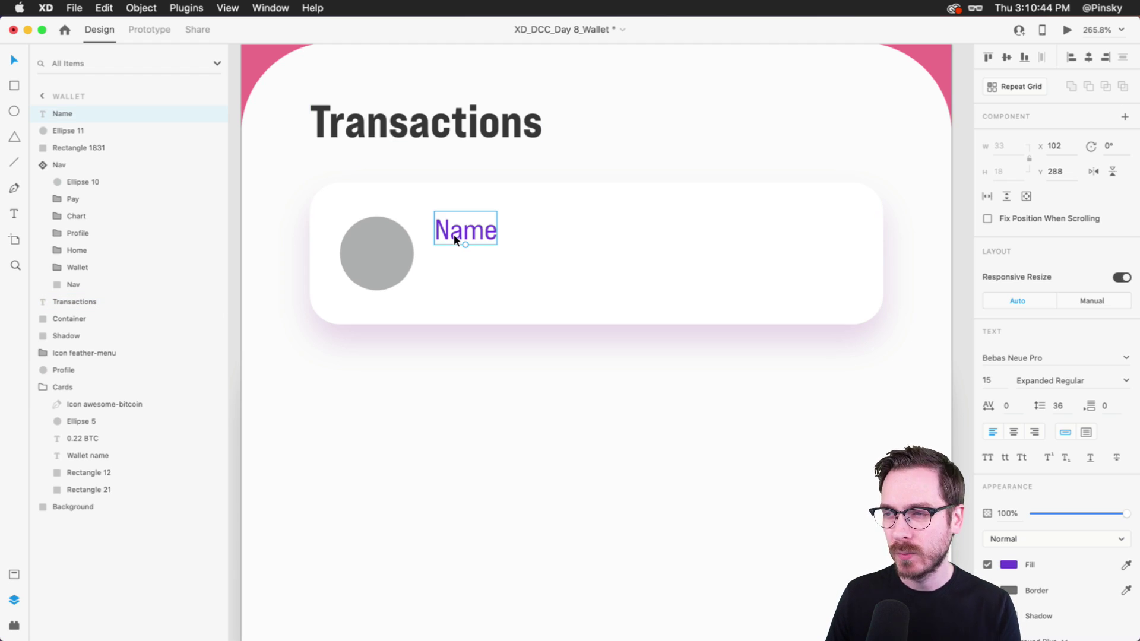
pyautogui.click(1015, 368)
pyautogui.write('Sofia')
pyautogui.press('Return')
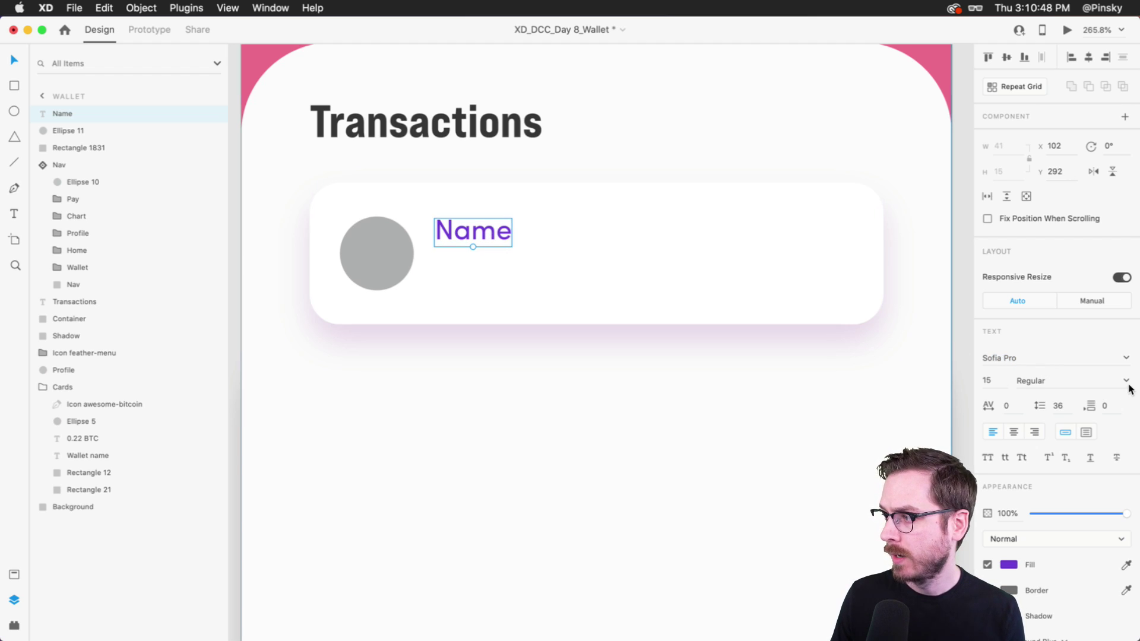
# Set the Name label's weight to Semi Bold and change its fill to dark grey.
pyautogui.click(1127, 380)
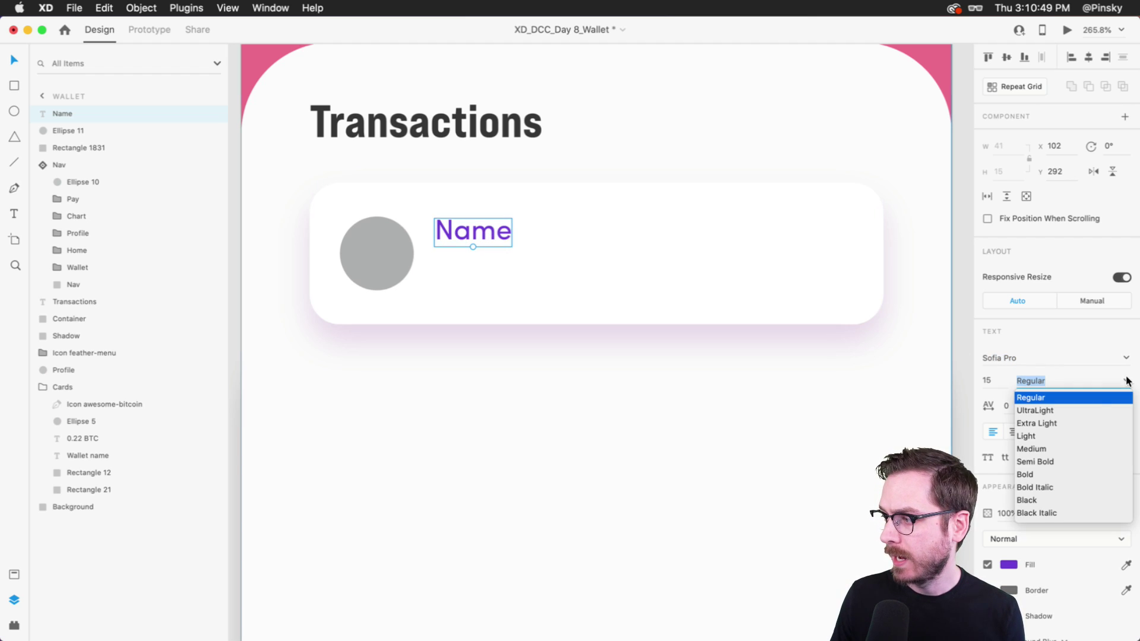
pyautogui.click(1036, 462)
pyautogui.click(1008, 564)
pyautogui.moveTo(848, 546); pyautogui.dragTo(826, 547)
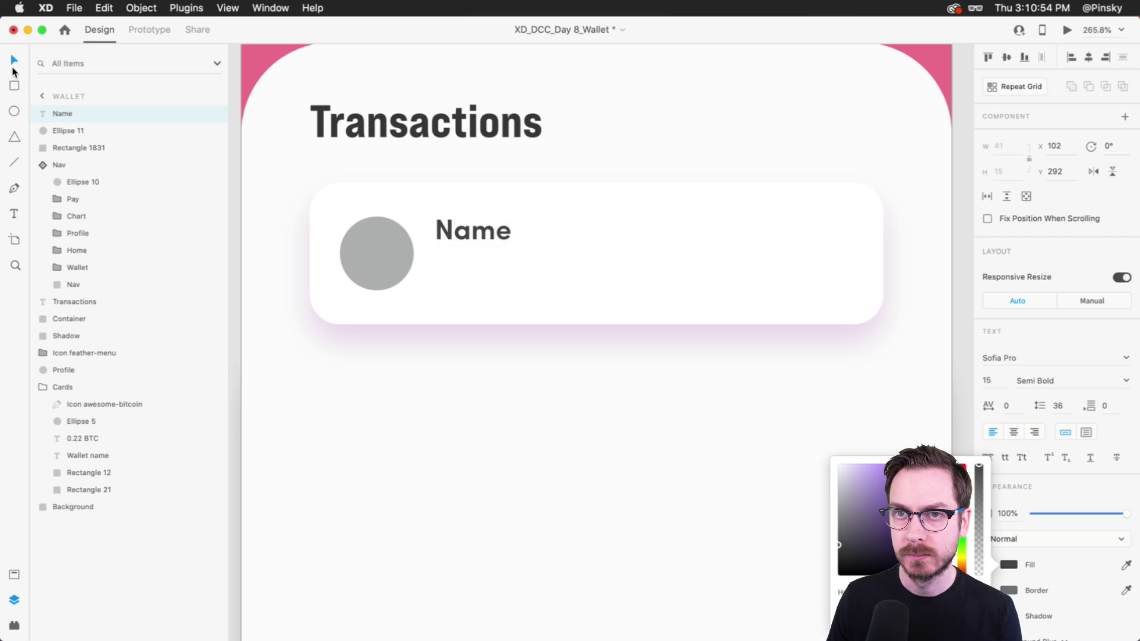
pyautogui.press('Escape')
# Duplicate the Name label directly beneath the original and set the copy to Medium weight at size 14.
pyautogui.moveTo(457, 219); pyautogui.dragTo(454, 261)
pyautogui.press('Up')
pyautogui.press('Up')
pyautogui.click(1122, 379)
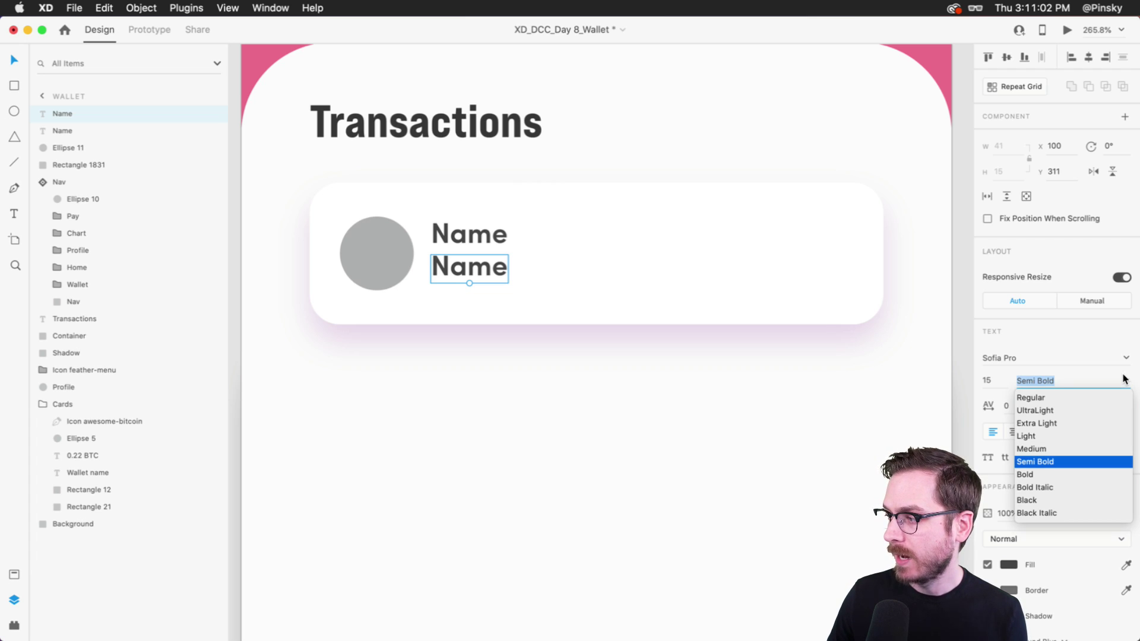
pyautogui.click(1043, 449)
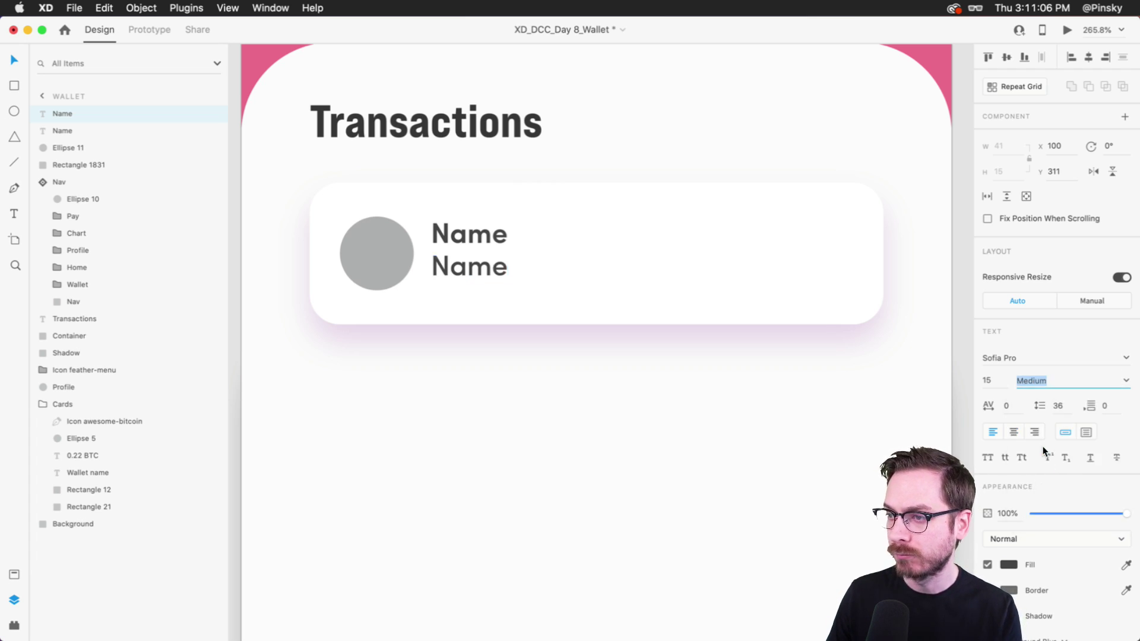
pyautogui.click(989, 382)
pyautogui.write('14')
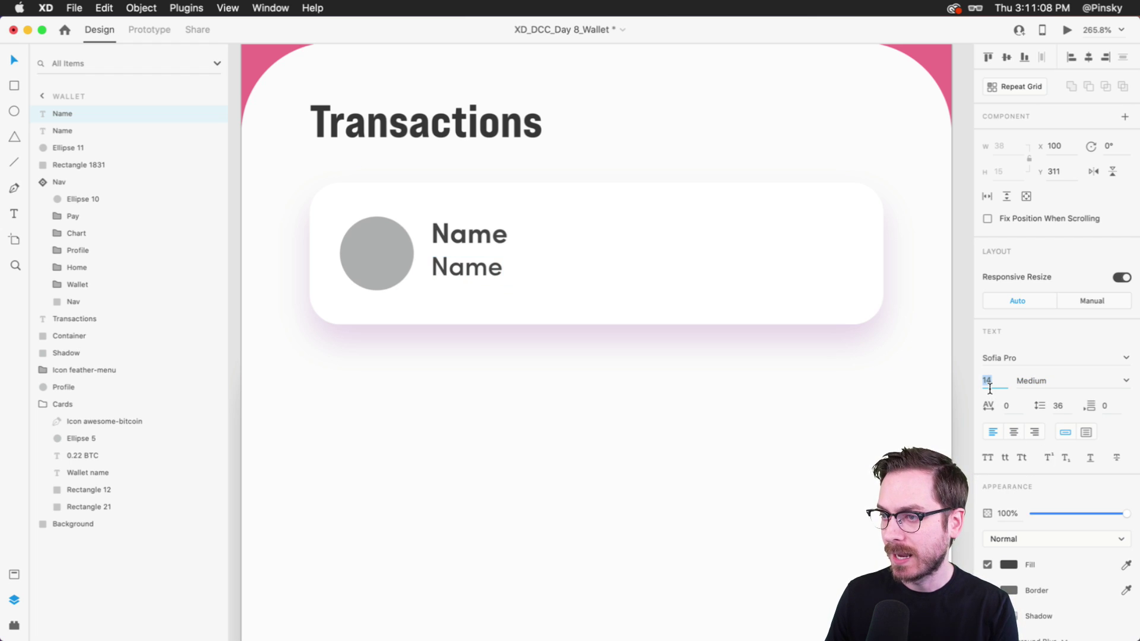
# Replace the text of the card's lower label with "Burritos".
pyautogui.doubleClick(473, 268)
pyautogui.write('Cater')
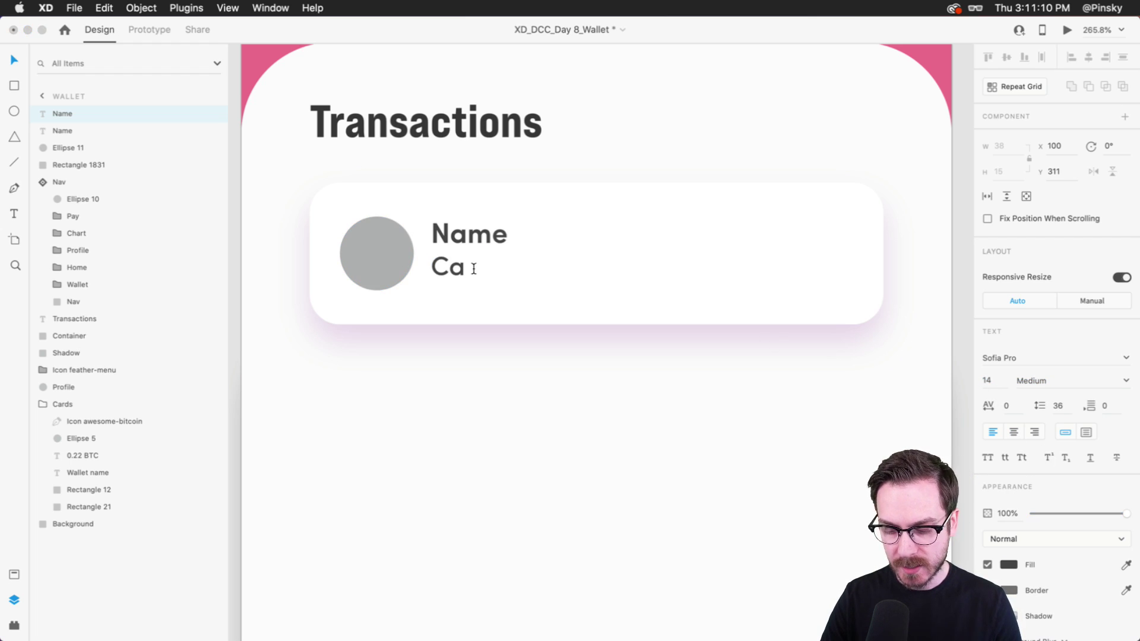
pyautogui.press('BackSpace')
pyautogui.press('BackSpace')
pyautogui.press('BackSpace')
pyautogui.press('BackSpace')
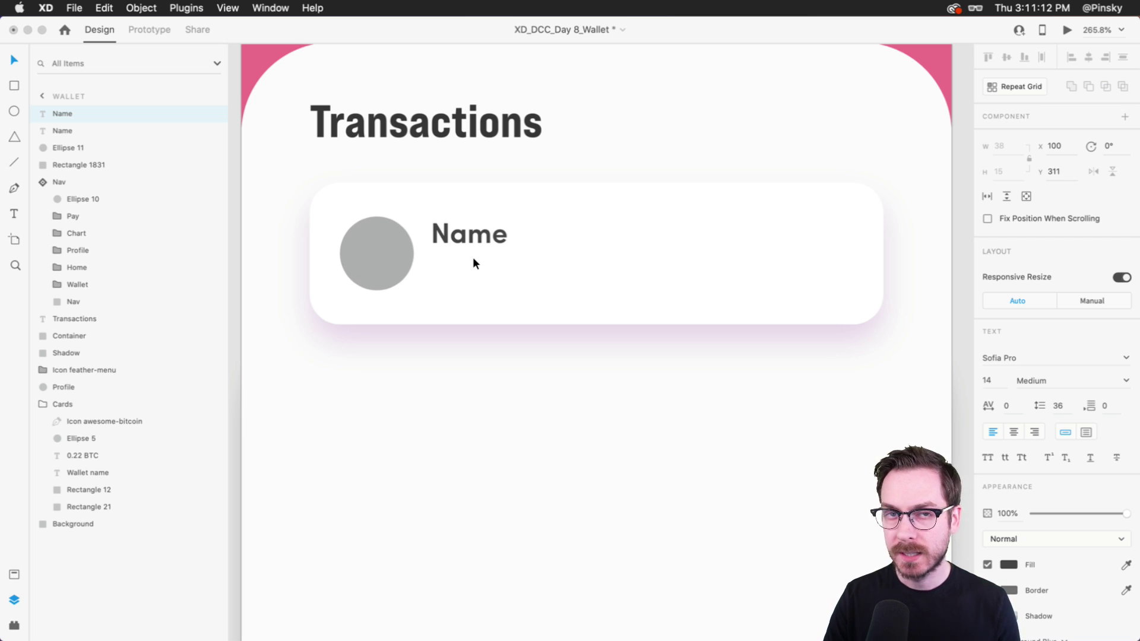
pyautogui.press('BackSpace')
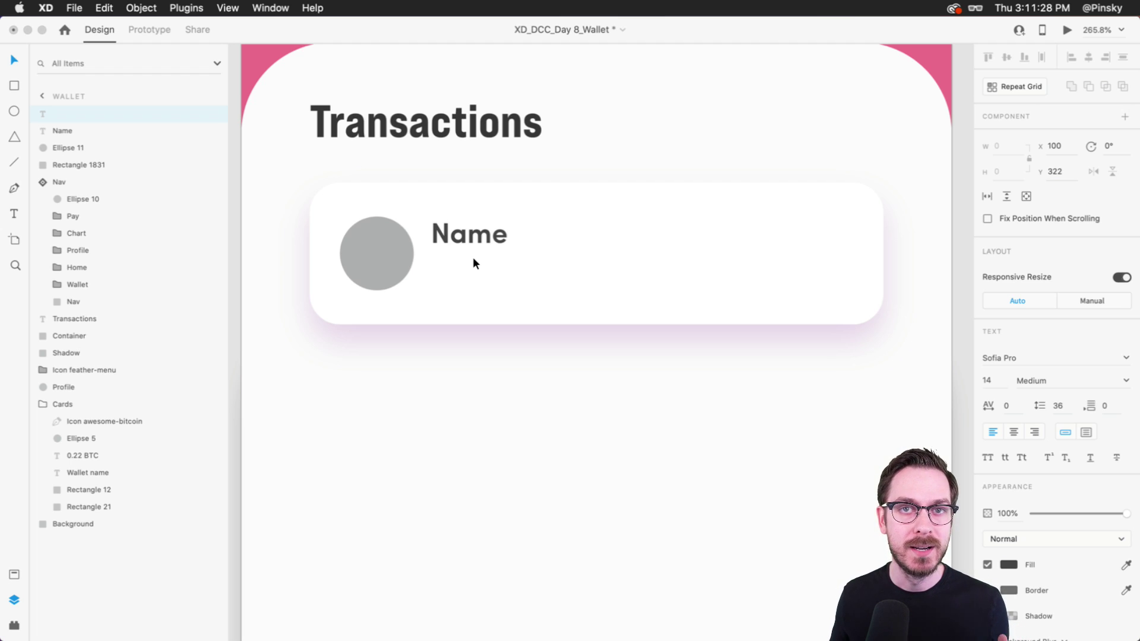
pyautogui.write('Burritos')
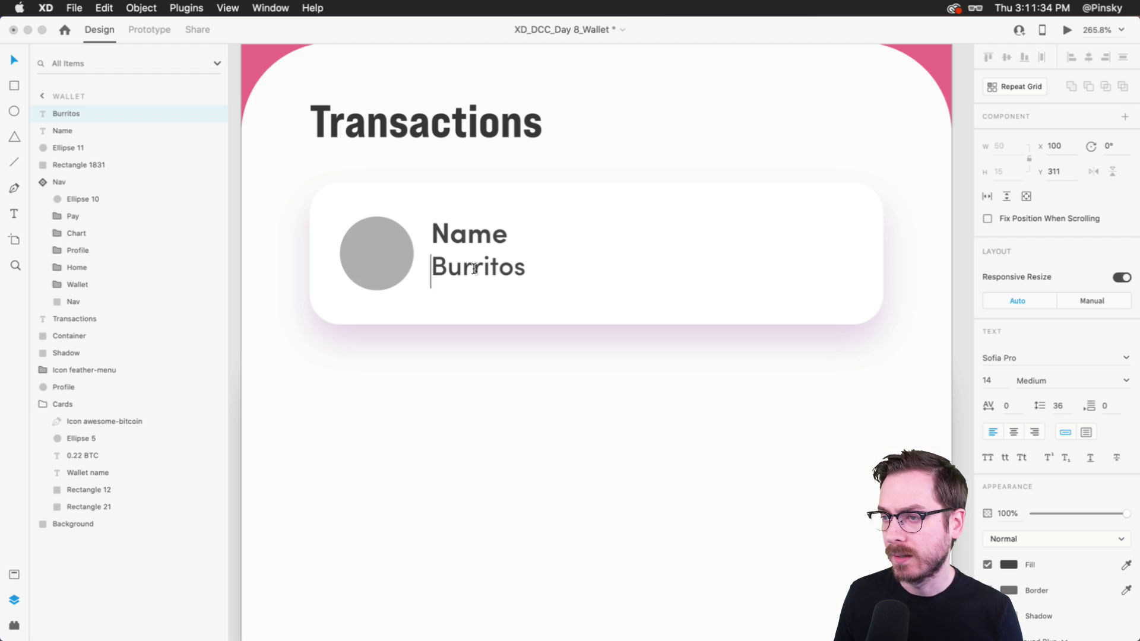
pyautogui.press('Escape')
# Replace the text of the card's upper label with the recipient's first name.
pyautogui.click(493, 233)
pyautogui.doubleClick(490, 235)
pyautogui.write('Howard')
pyautogui.press('Escape')
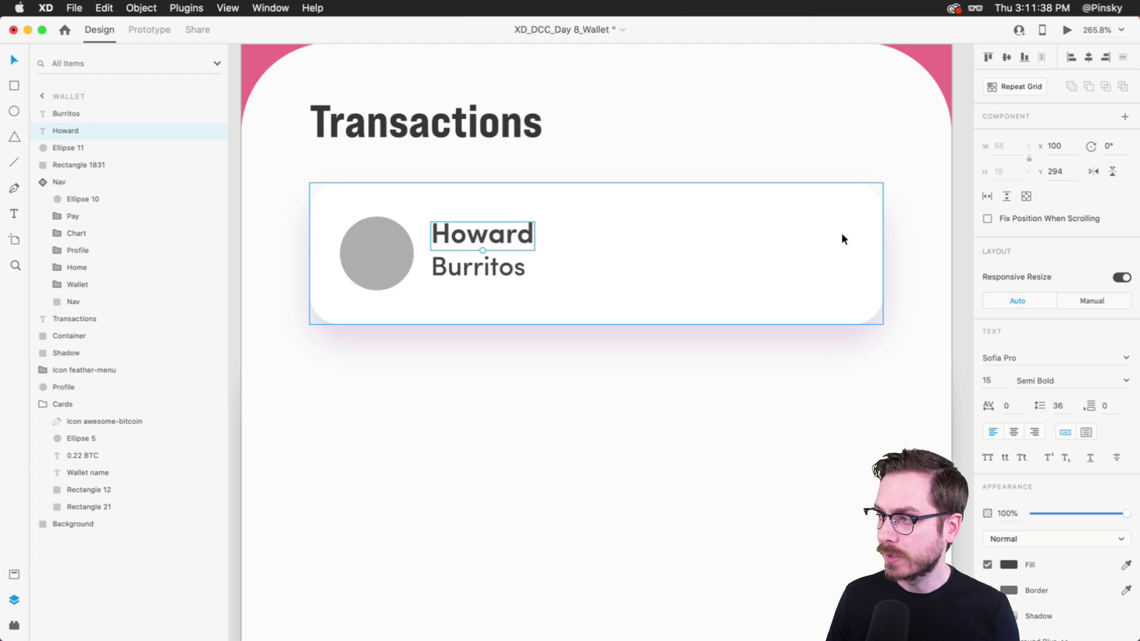
# Copy the recipient label to the card's right end at X 268 and right-align its text.
pyautogui.moveTo(474, 232); pyautogui.dragTo(778, 248)
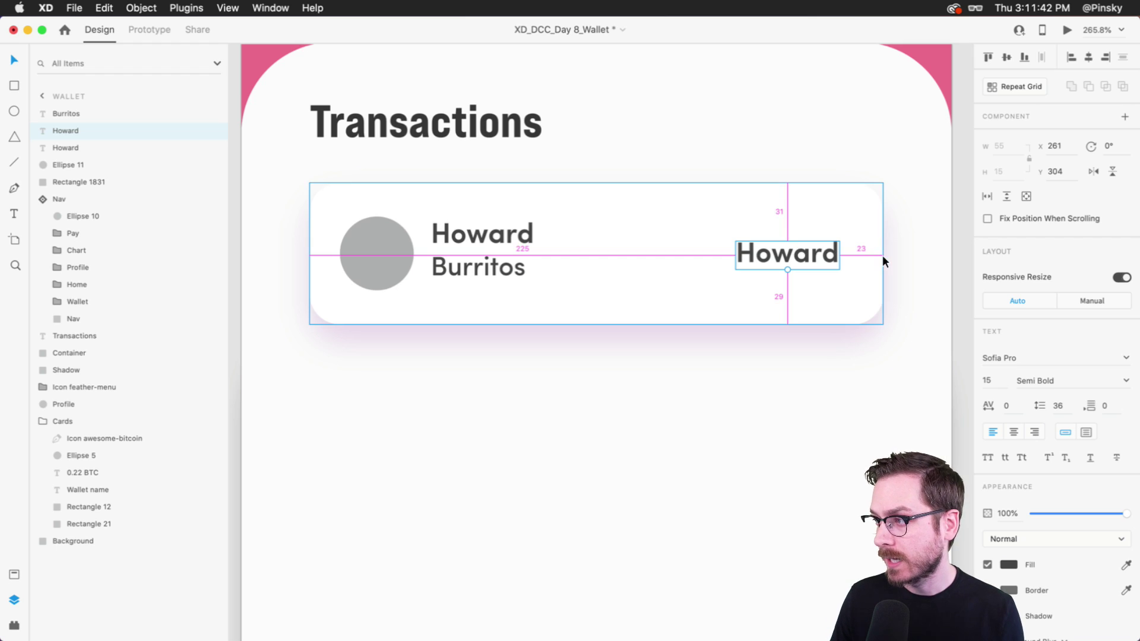
pyautogui.press('Right')
pyautogui.press('Right')
pyautogui.press('Right')
pyautogui.press('Right')
pyautogui.press('Right')
pyautogui.press('Right')
pyautogui.press('Right')
pyautogui.press('Right')
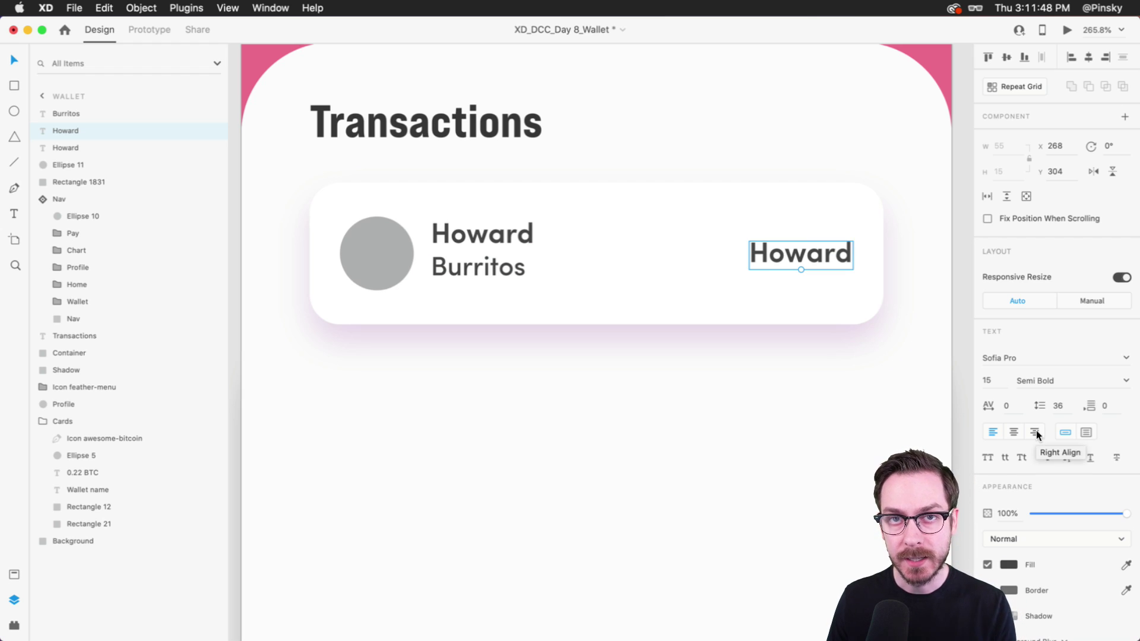
pyautogui.click(1036, 432)
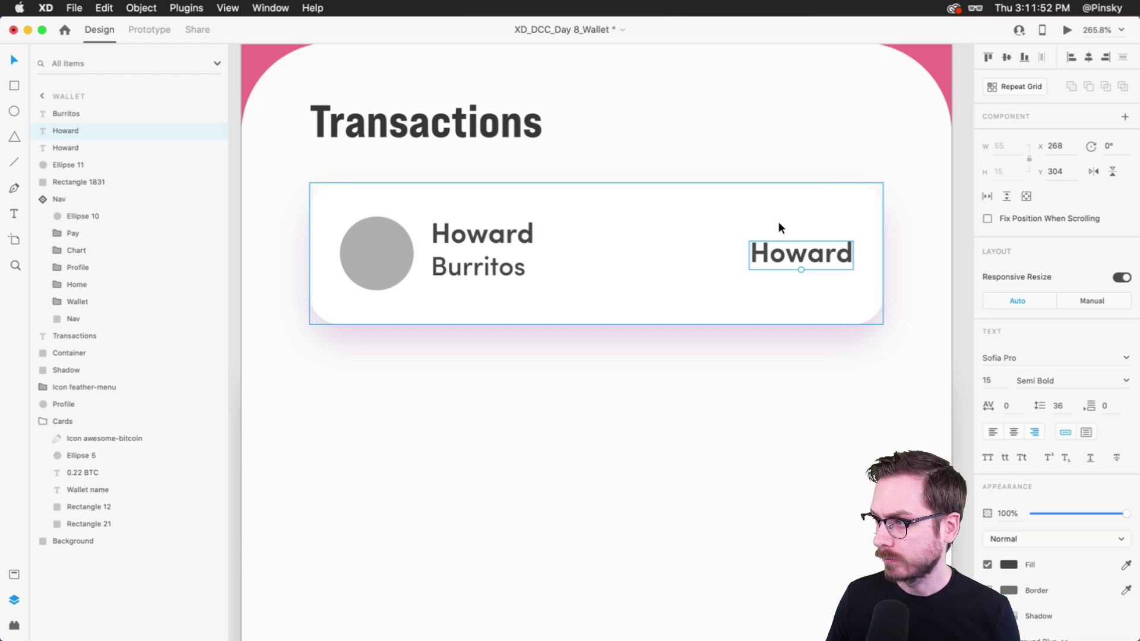
# Change the right-aligned copy's text to the transaction amount "0.00423 BTC".
pyautogui.doubleClick(787, 253)
pyautogui.write('0.00')
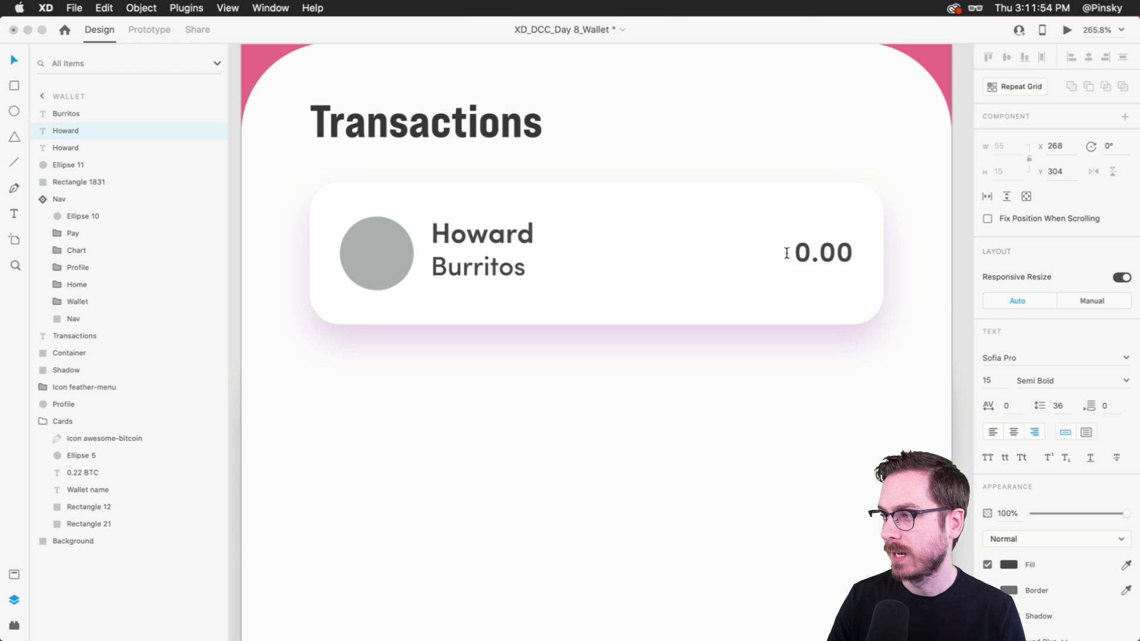
pyautogui.write('423 BTC')
pyautogui.press('Escape')
# Rename the grey circle's layer to Photo and the recipient name's text layer to Recipient.
pyautogui.click(443, 244)
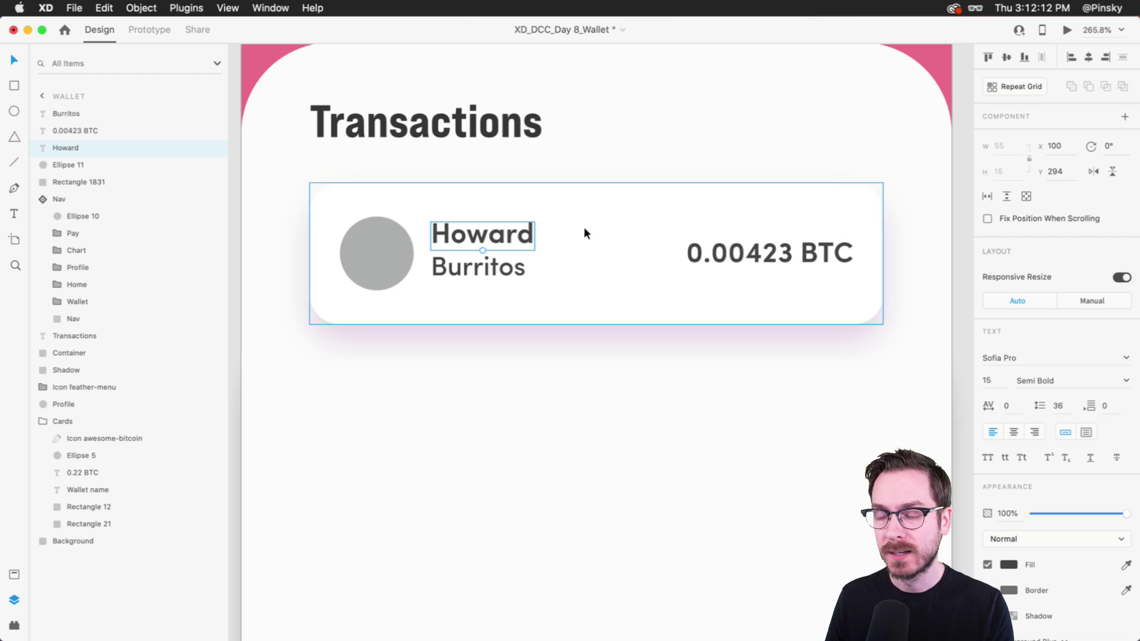
pyautogui.click(739, 262)
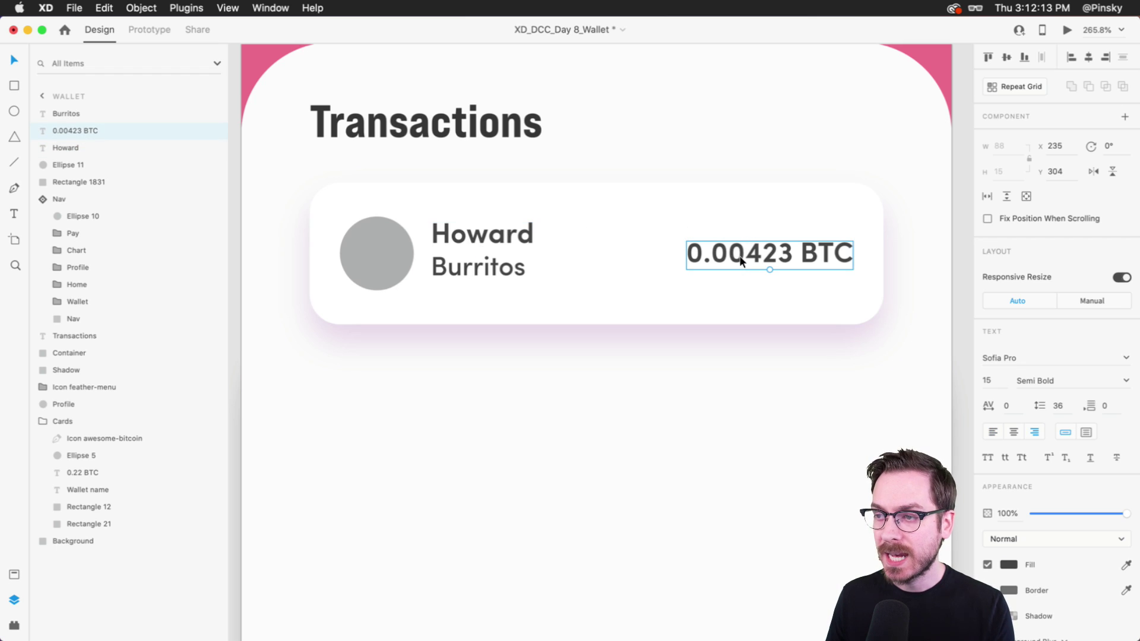
pyautogui.click(370, 258)
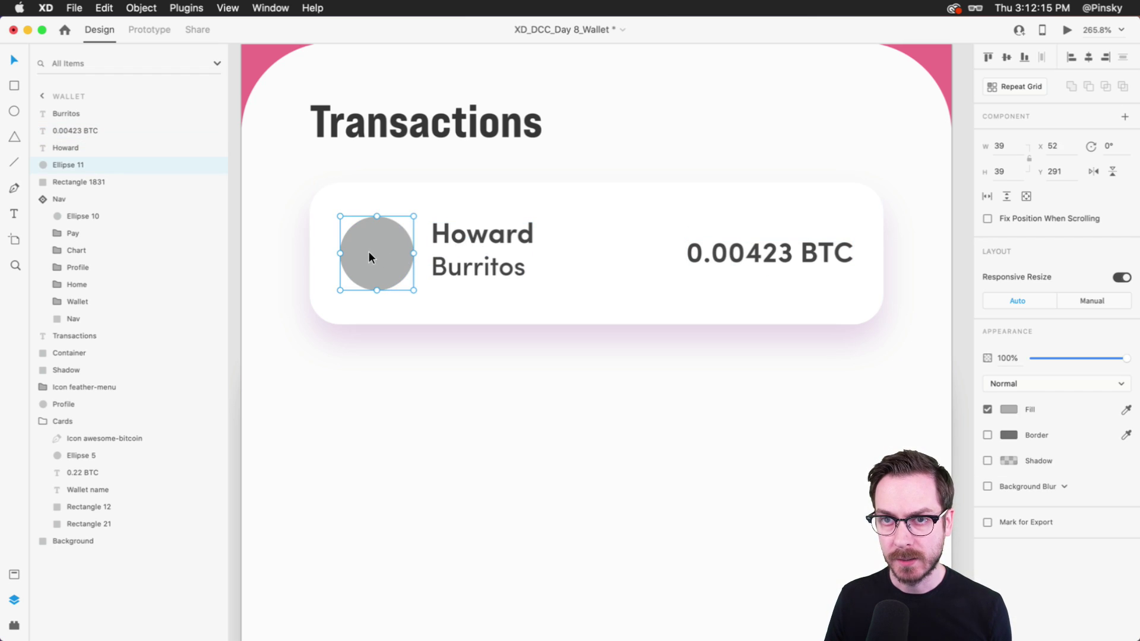
pyautogui.doubleClick(75, 168)
pyautogui.write('Photo')
pyautogui.press('Return')
pyautogui.click(470, 224)
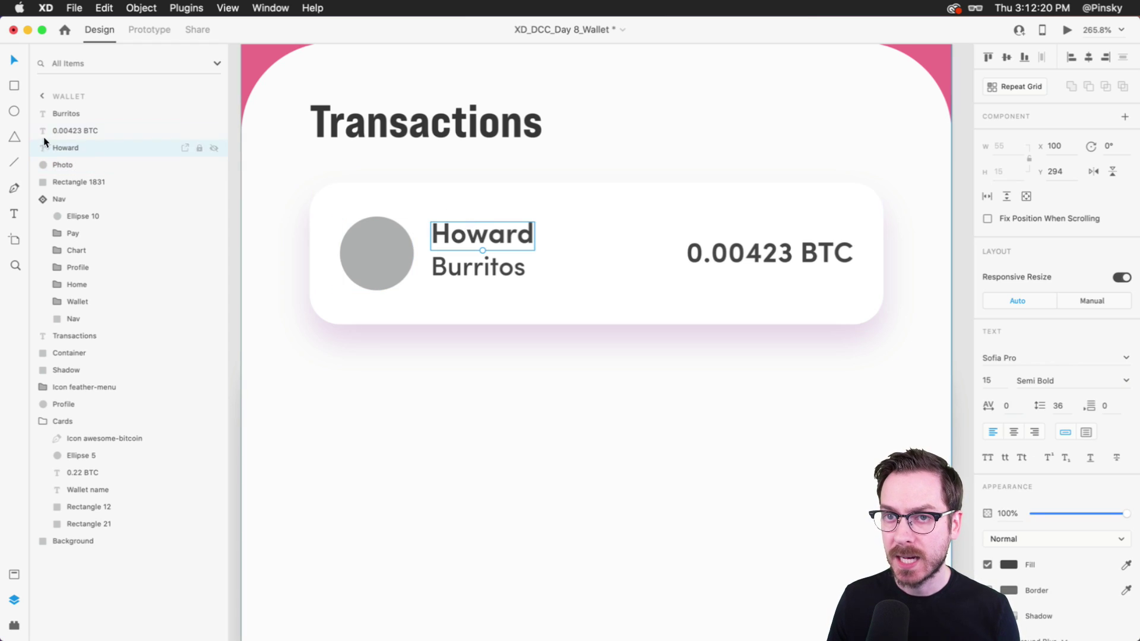
pyautogui.doubleClick(70, 148)
pyautogui.write('Recipient')
pyautogui.press('Return')
# Rename the BTC amount's text layer to Transaction and the Burritos text layer to Category.
pyautogui.click(750, 245)
pyautogui.doubleClick(73, 131)
pyautogui.write('Trasn')
pyautogui.press('BackSpace')
pyautogui.press('BackSpace')
pyautogui.write('nsaction')
pyautogui.press('Return')
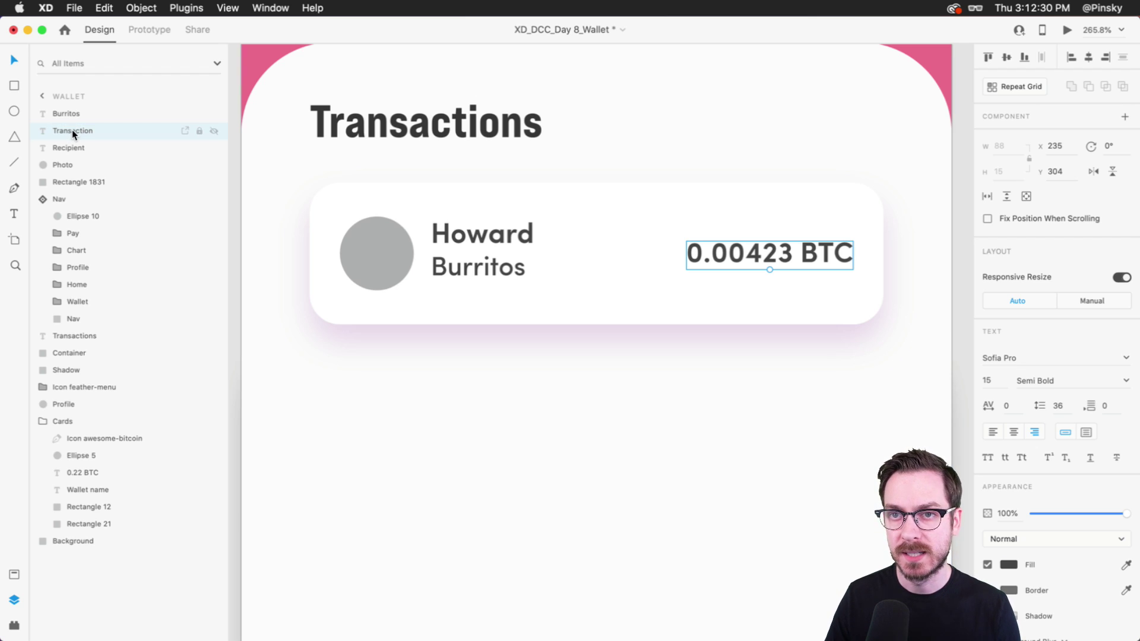
pyautogui.click(466, 266)
pyautogui.doubleClick(66, 114)
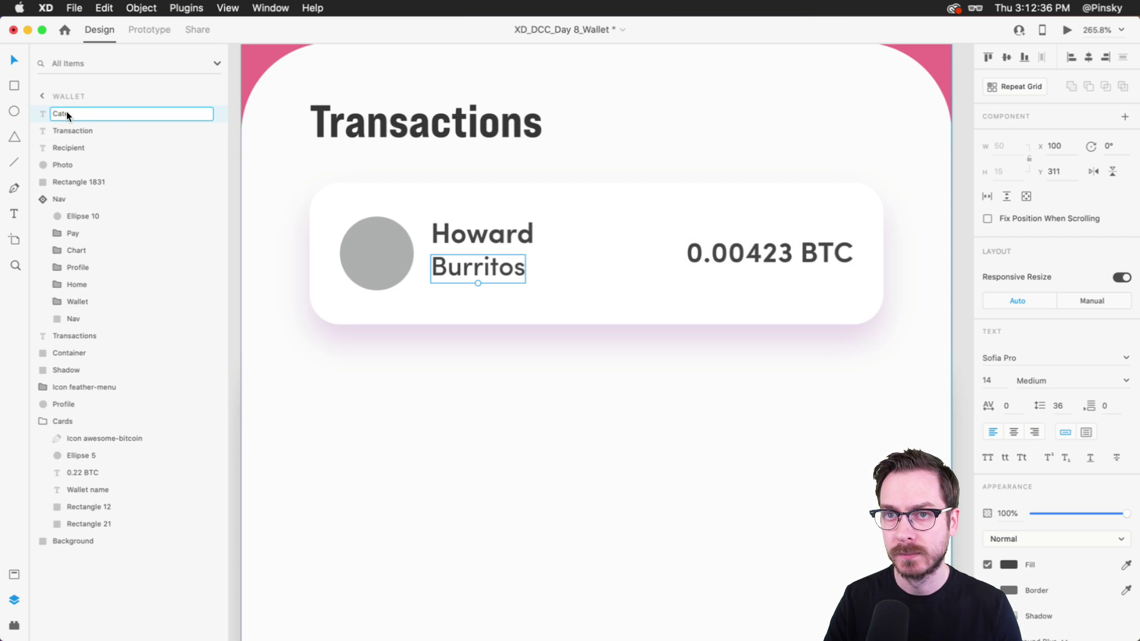
pyautogui.press('Return')
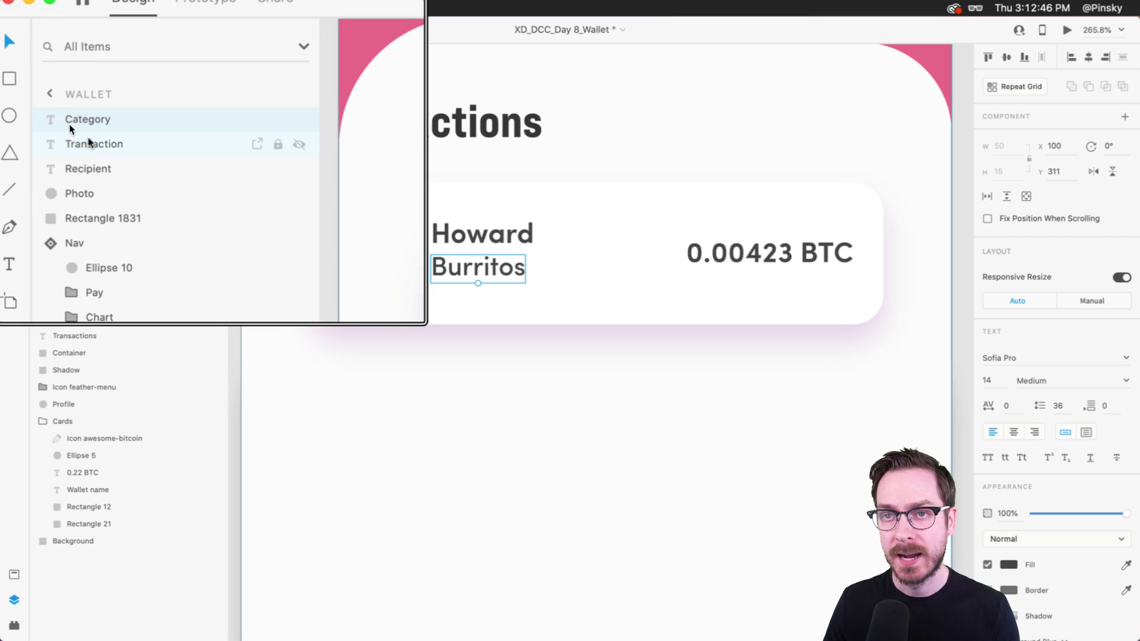
# Turn the transaction card's background, photo, recipient, transaction and category layers into a repeat grid.
pyautogui.keyDown('shift'); pyautogui.click(163, 225); pyautogui.keyUp('shift')
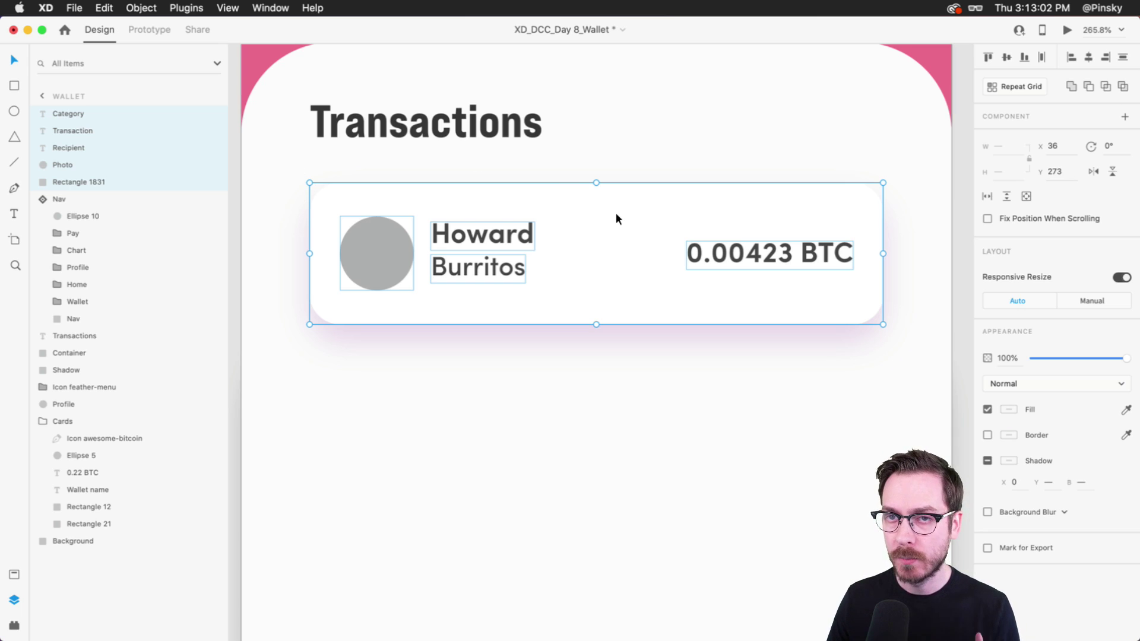
pyautogui.click(1025, 88)
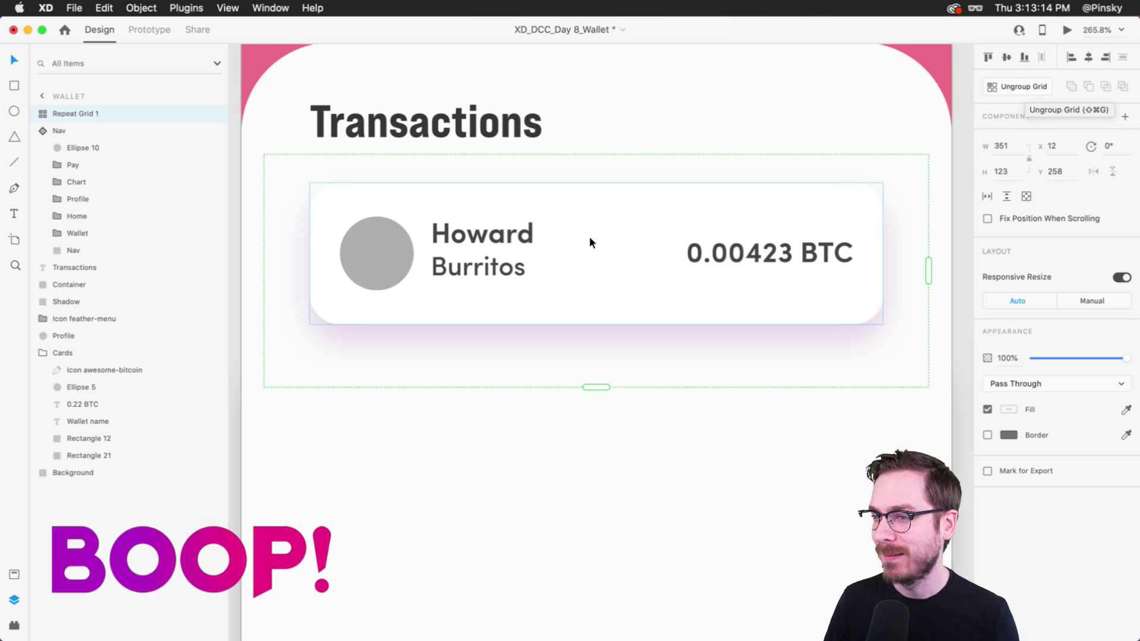
pyautogui.scroll(-5, 589, 236)
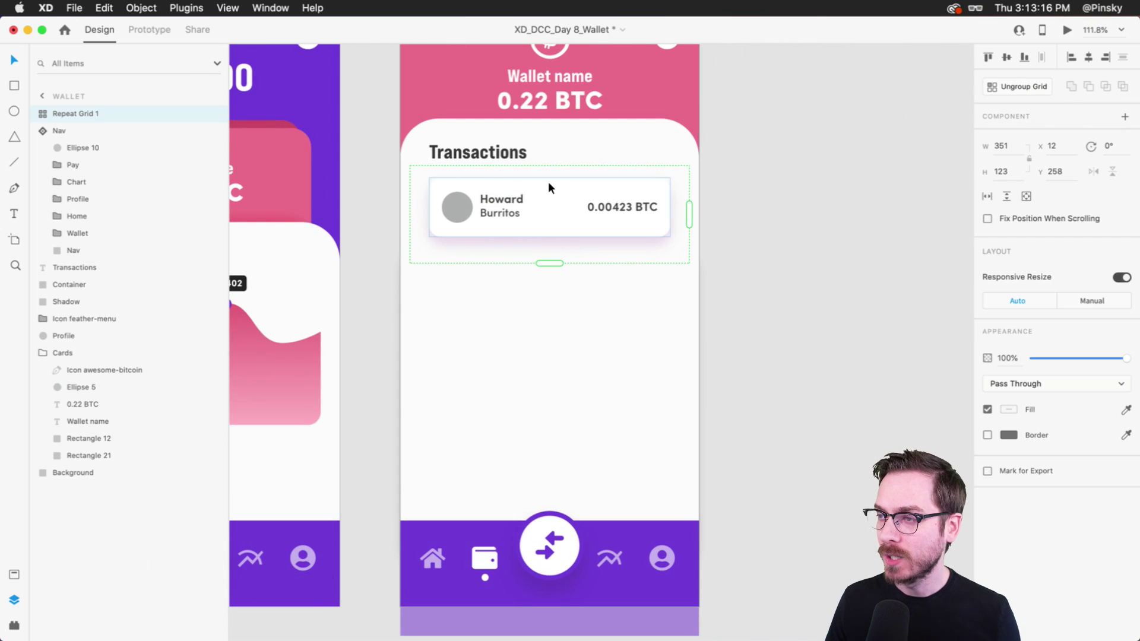
pyautogui.rightClick(563, 213)
pyautogui.press('Escape')
# Extend the card repeat grid down past the artboard's lower edge to a height of 753 and tighten the gap between the cards.
pyautogui.scroll(5, 563, 220)
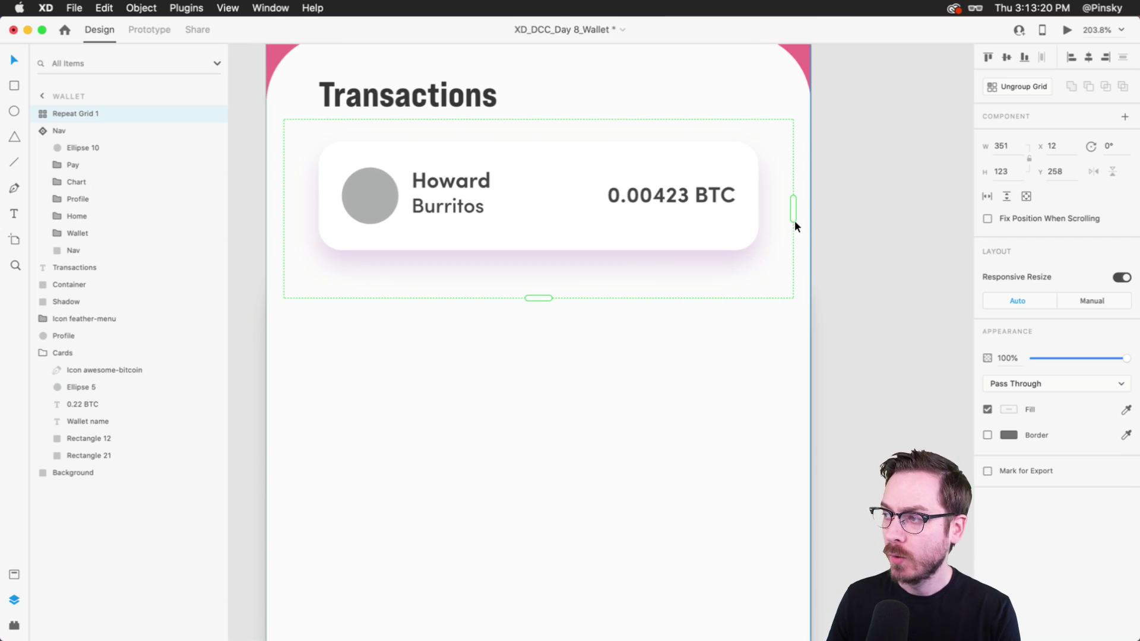
pyautogui.scroll(-5, 664, 224)
pyautogui.scroll(-2, 664, 224)
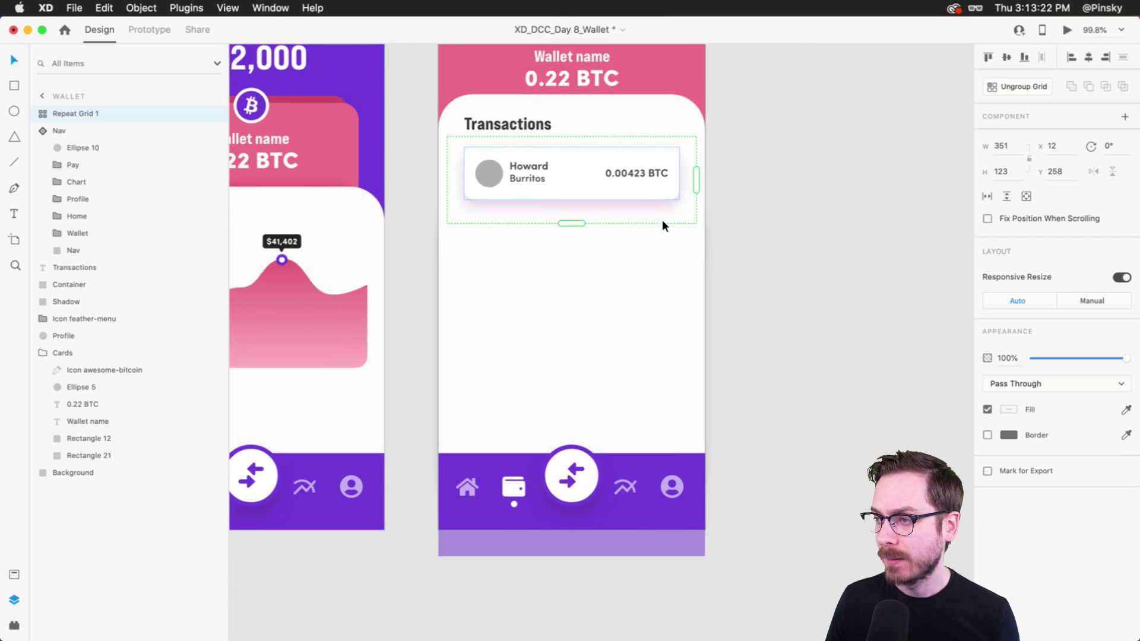
pyautogui.moveTo(582, 224); pyautogui.dragTo(611, 590)
pyautogui.moveTo(565, 288); pyautogui.dragTo(565, 236)
pyautogui.scroll(-5, 586, 490)
pyautogui.moveTo(567, 364); pyautogui.dragTo(567, 509)
# Rename the card repeat grid's layer to Transactions.
pyautogui.doubleClick(62, 114)
pyautogui.write('T')
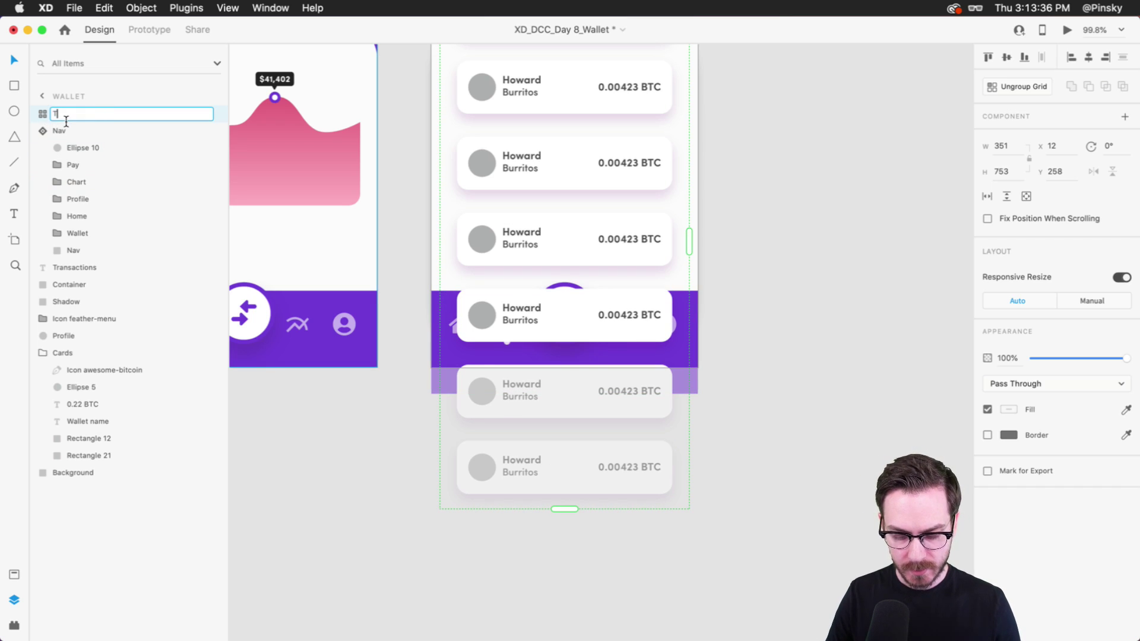
pyautogui.write('racsactions')
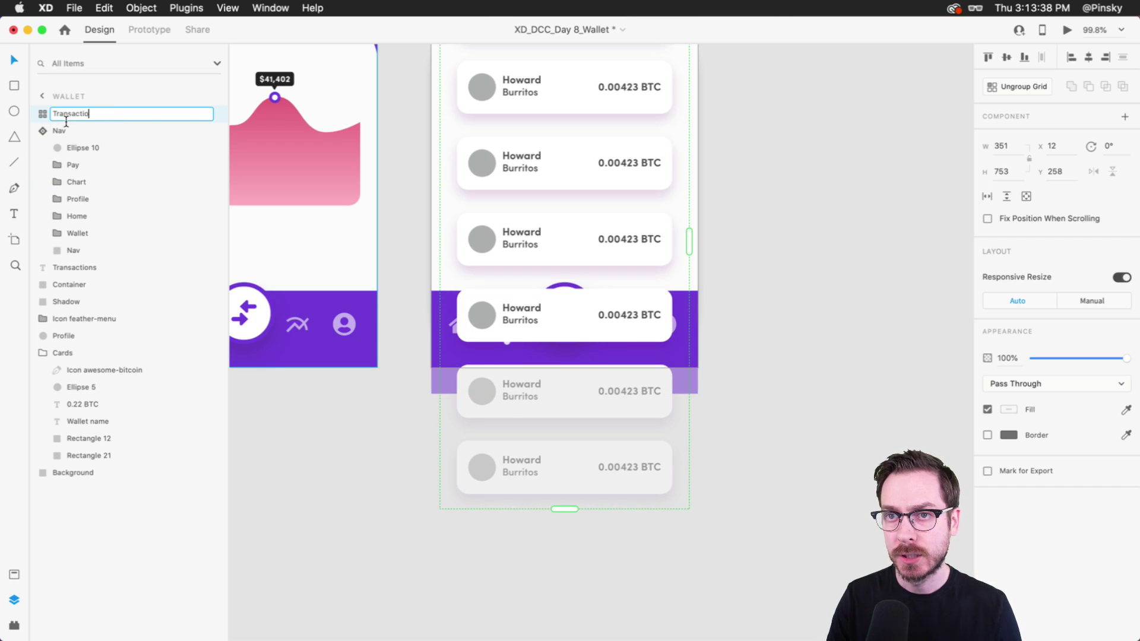
pyautogui.press('Return')
# Move the Nav component above the Transactions repeat grid in the layer order.
pyautogui.click(81, 130)
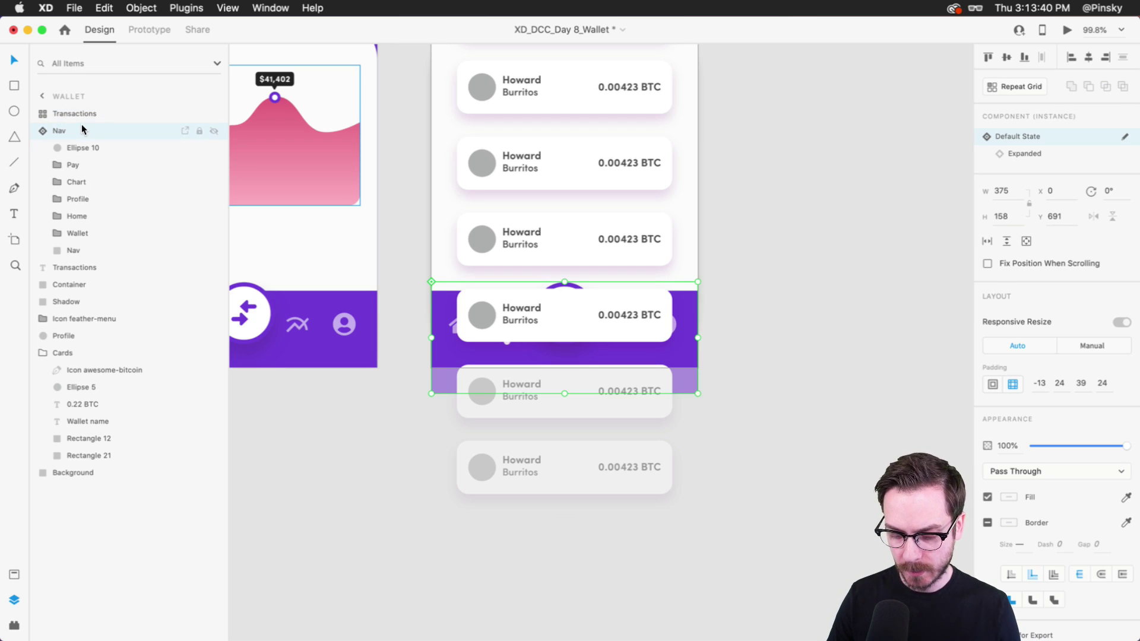
pyautogui.press('super+g')
pyautogui.press('super+z')
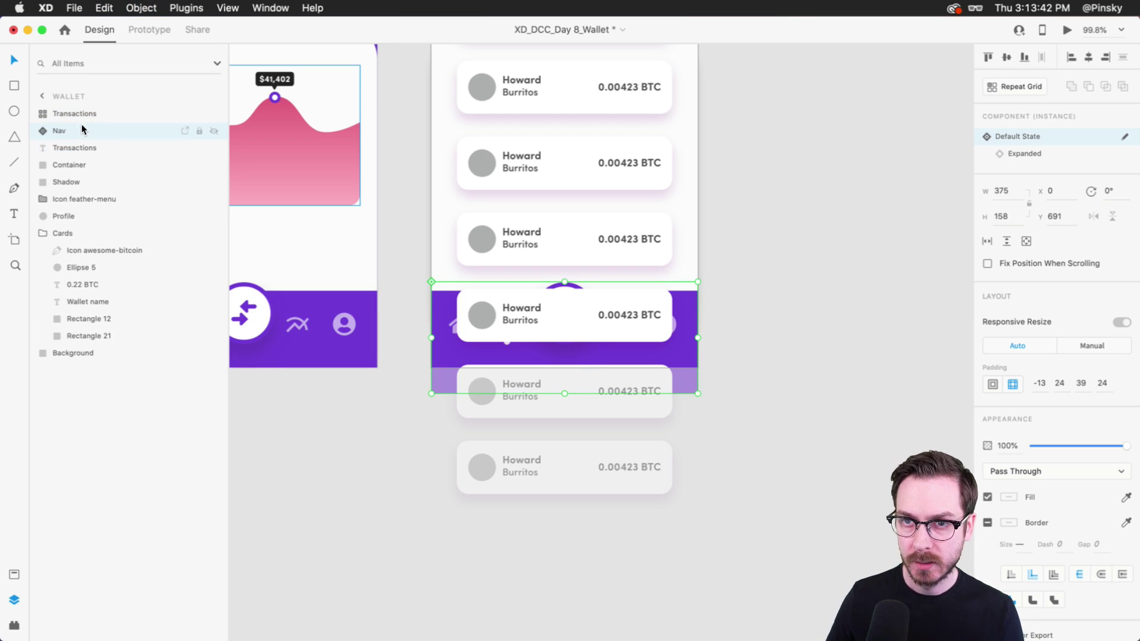
pyautogui.moveTo(77, 130); pyautogui.dragTo(78, 109)
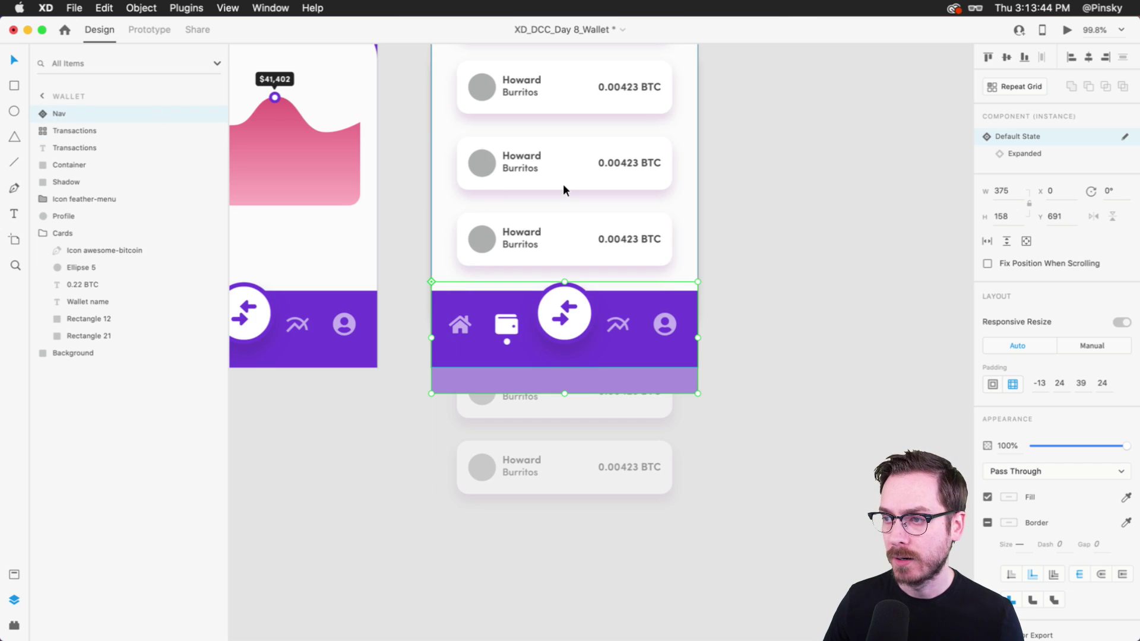
# Preview the Wallet artboard and test the navigation bar's central transfer button.
pyautogui.scroll(3, 565, 196)
pyautogui.click(786, 237)
pyautogui.scroll(2, 558, 183)
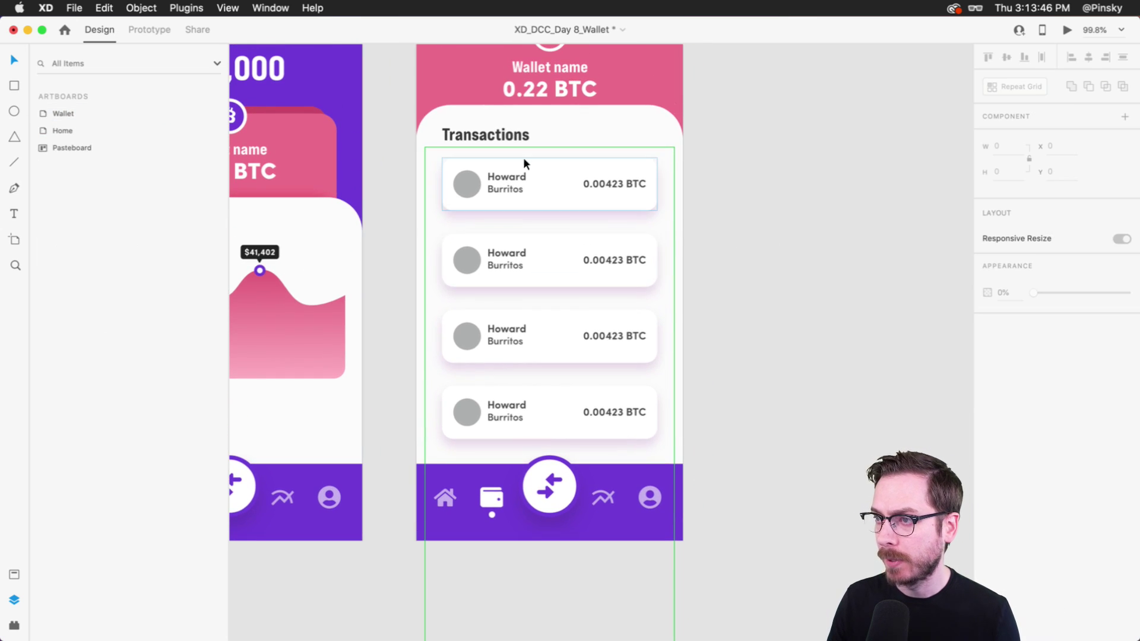
pyautogui.scroll(3, 498, 138)
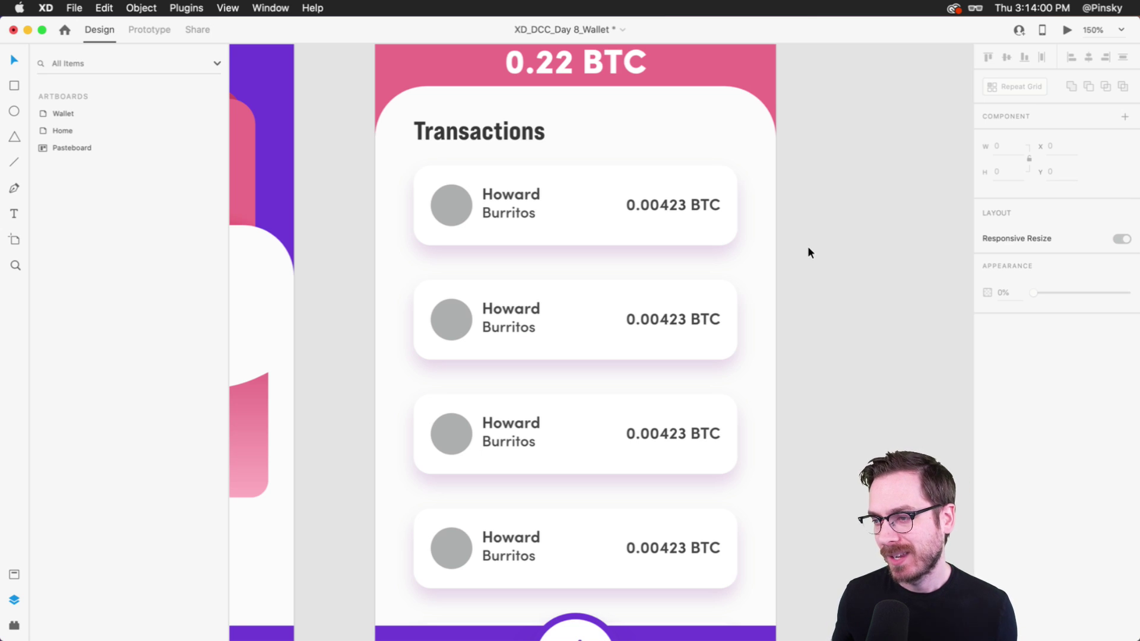
pyautogui.click(704, 243)
pyautogui.press('super+Return')
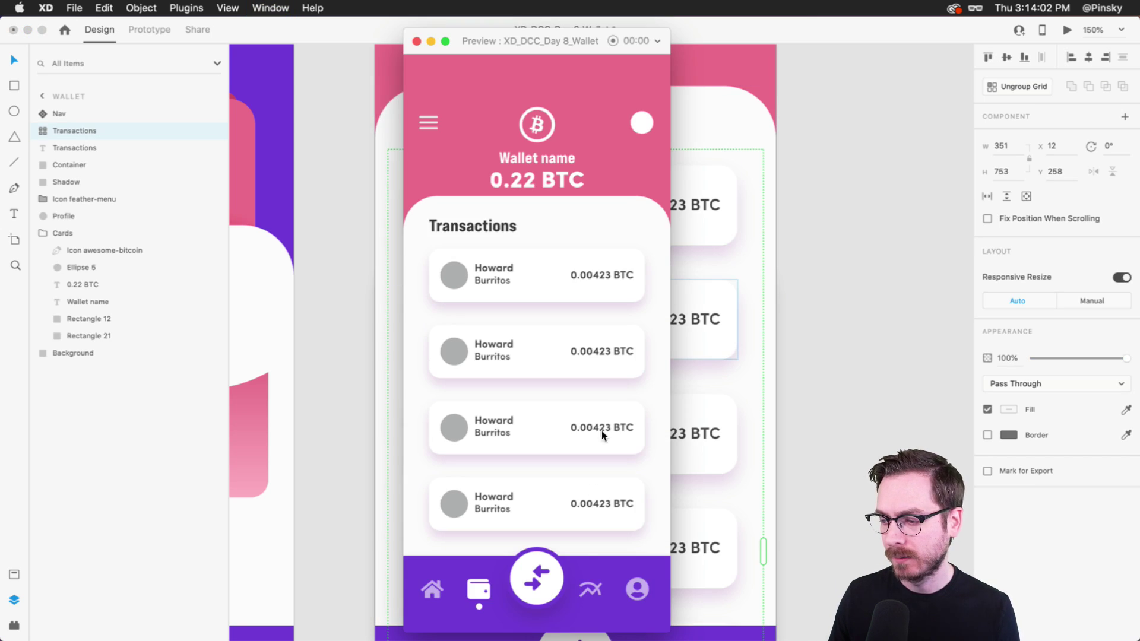
pyautogui.click(541, 579)
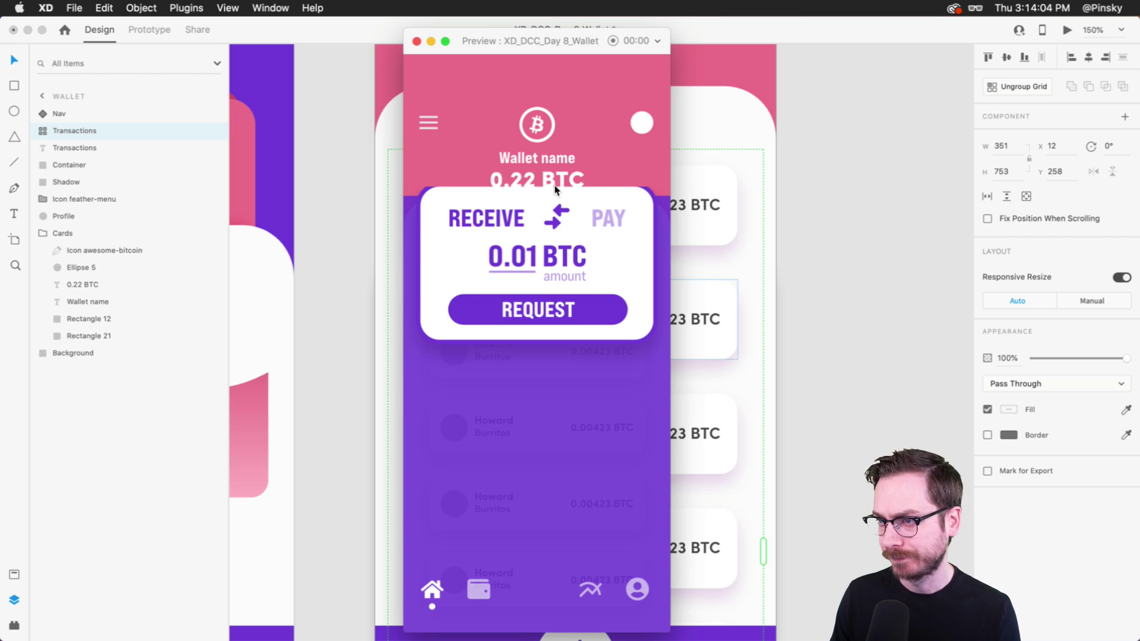
pyautogui.press('super+s')
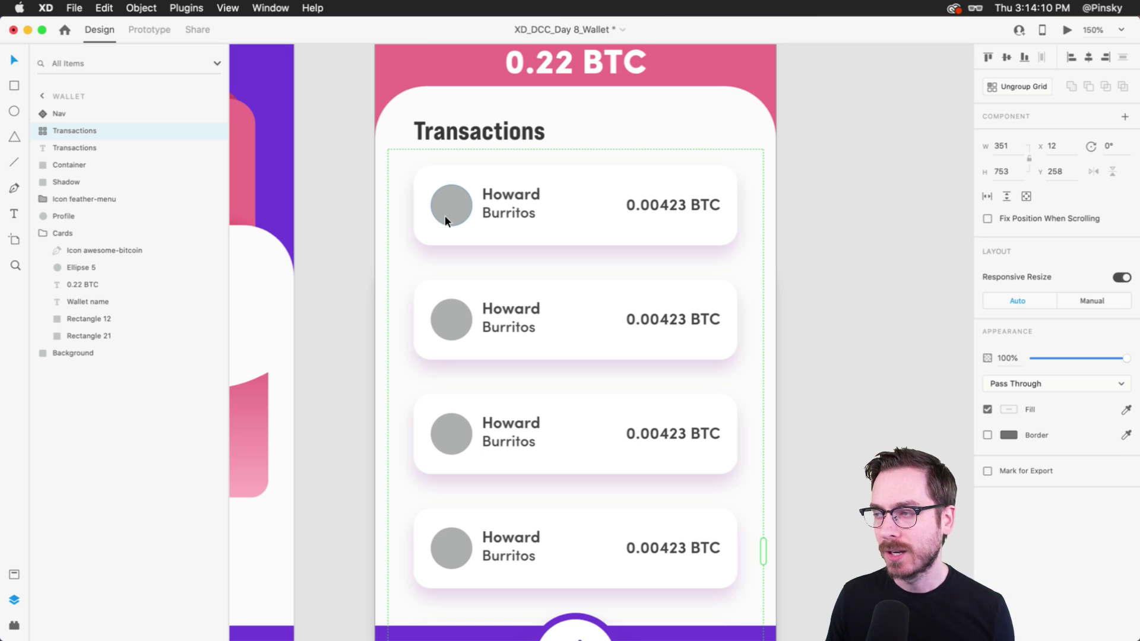
# Switch to the Colorful folder in Finder and place its window beside the transaction cards.
pyautogui.click(816, 219)
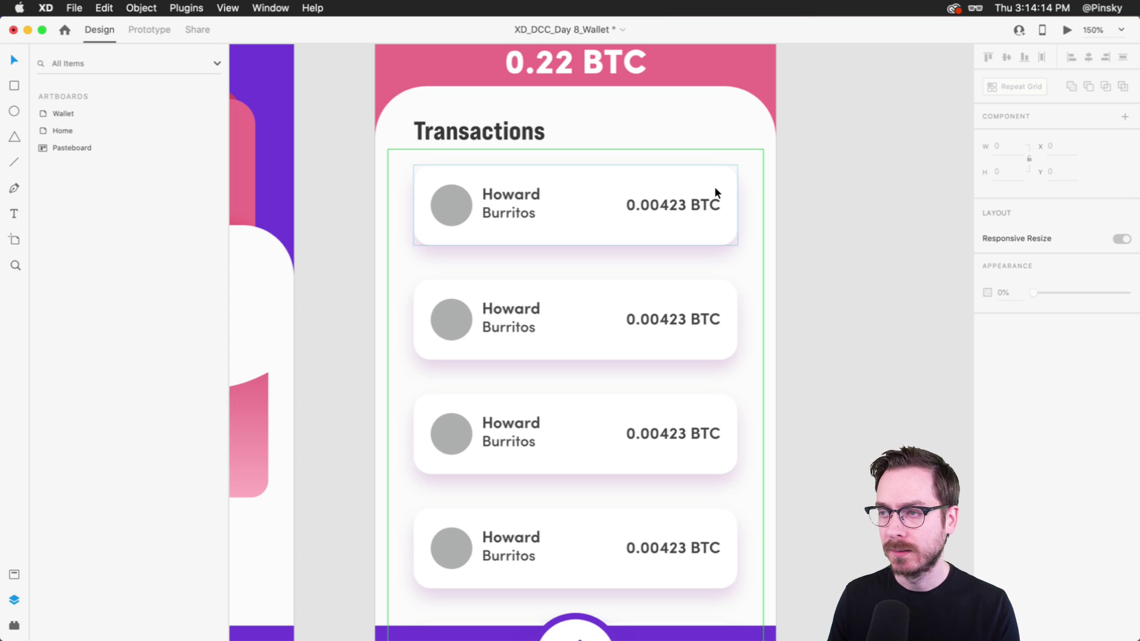
pyautogui.scroll(3, 668, 156)
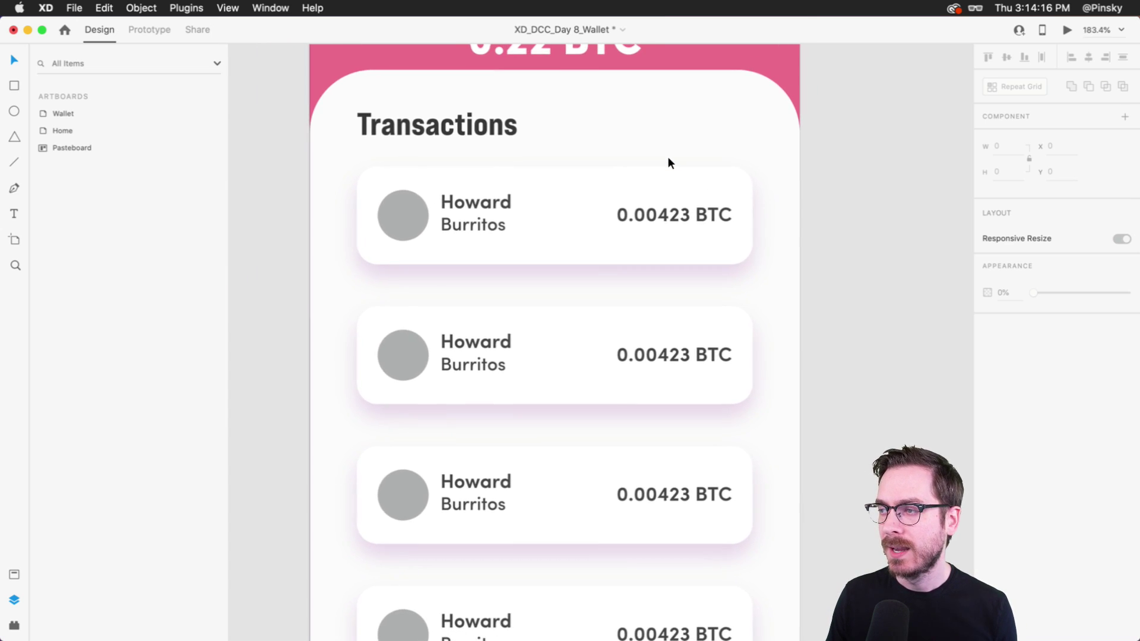
pyautogui.hscroll(-2, 668, 156)
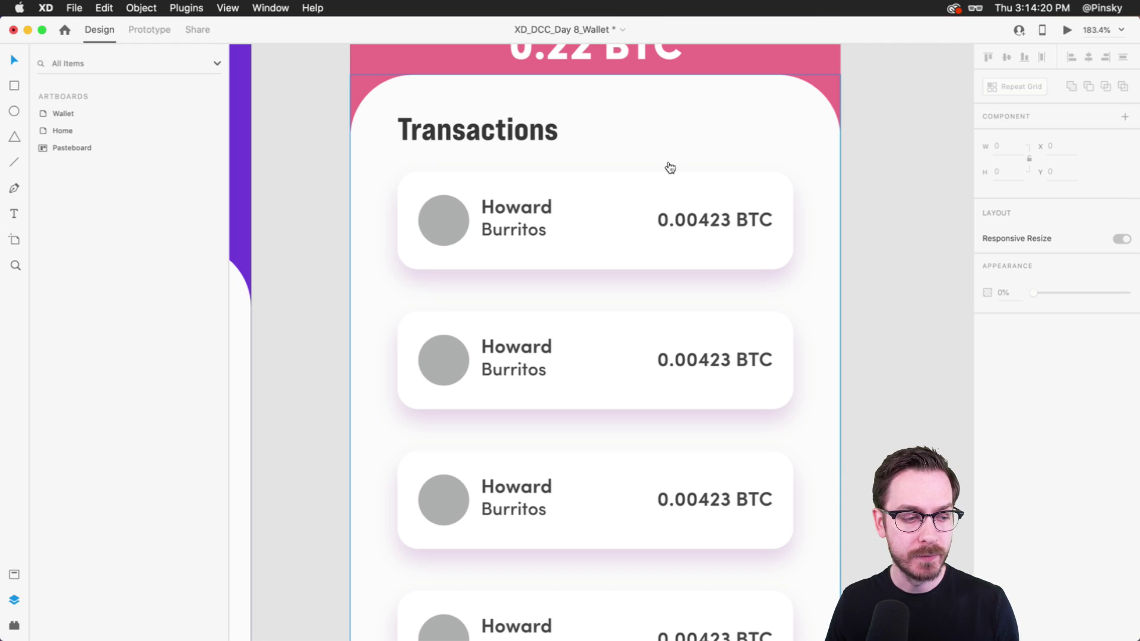
pyautogui.press('super+Tab')
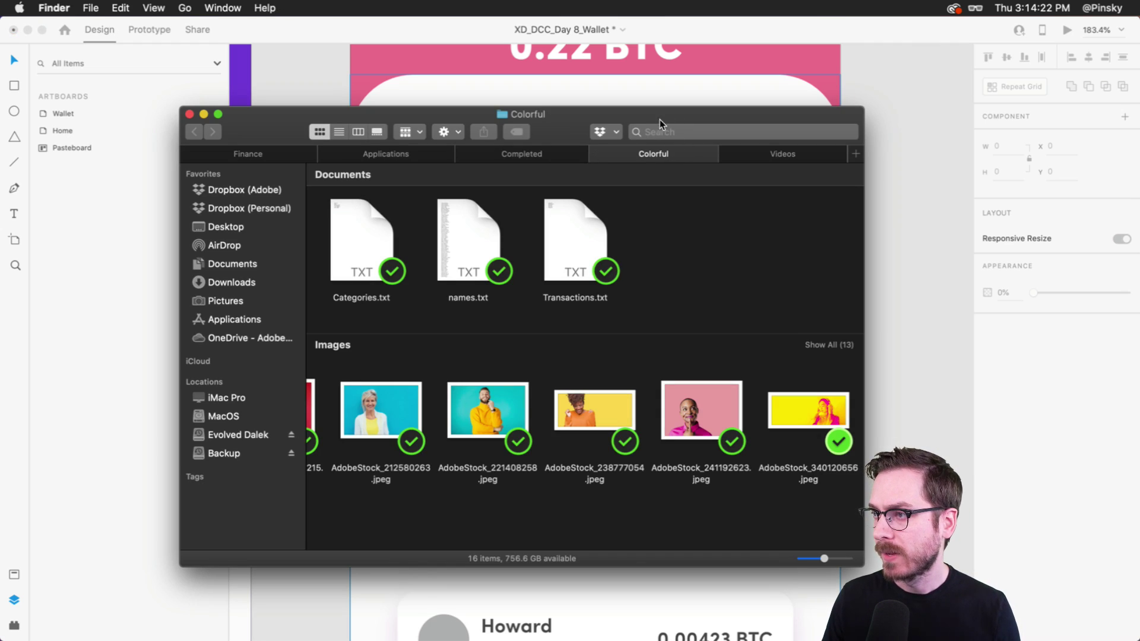
pyautogui.hscroll(-5, 404, 409)
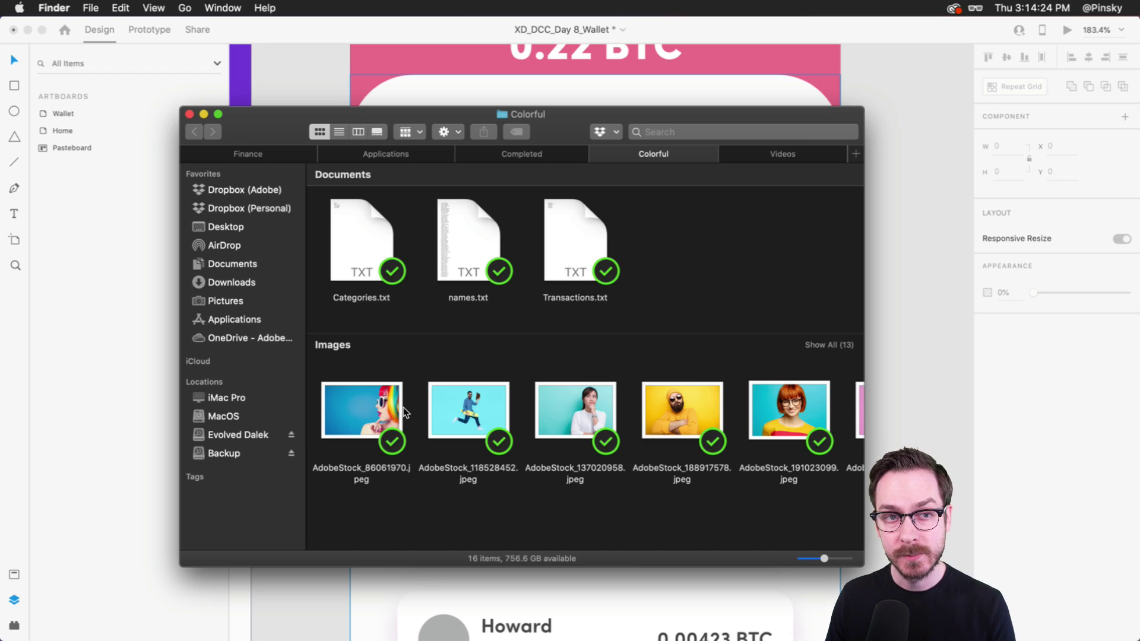
pyautogui.moveTo(360, 112); pyautogui.dragTo(722, 110)
pyautogui.hscroll(4, 438, 291)
pyautogui.scroll(-2, 438, 290)
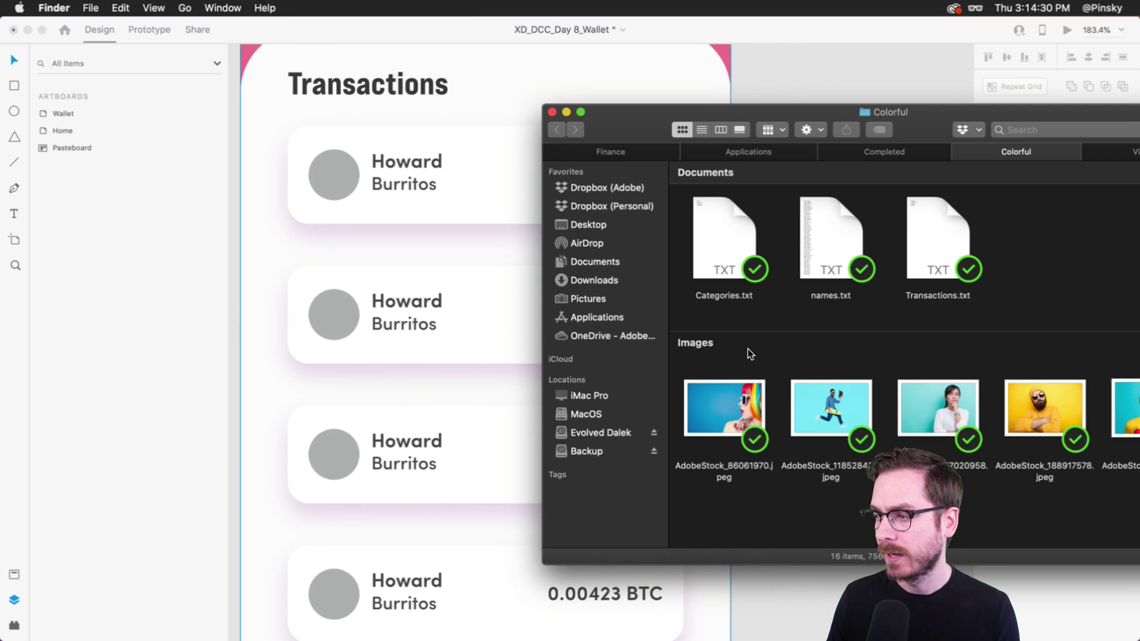
# Fill the first card's photo circle with the image AdobeStock_86061970.jpeg.
pyautogui.click(740, 398)
pyautogui.moveTo(740, 398); pyautogui.dragTo(532, 127)
pyautogui.moveTo(623, 418); pyautogui.dragTo(338, 174)
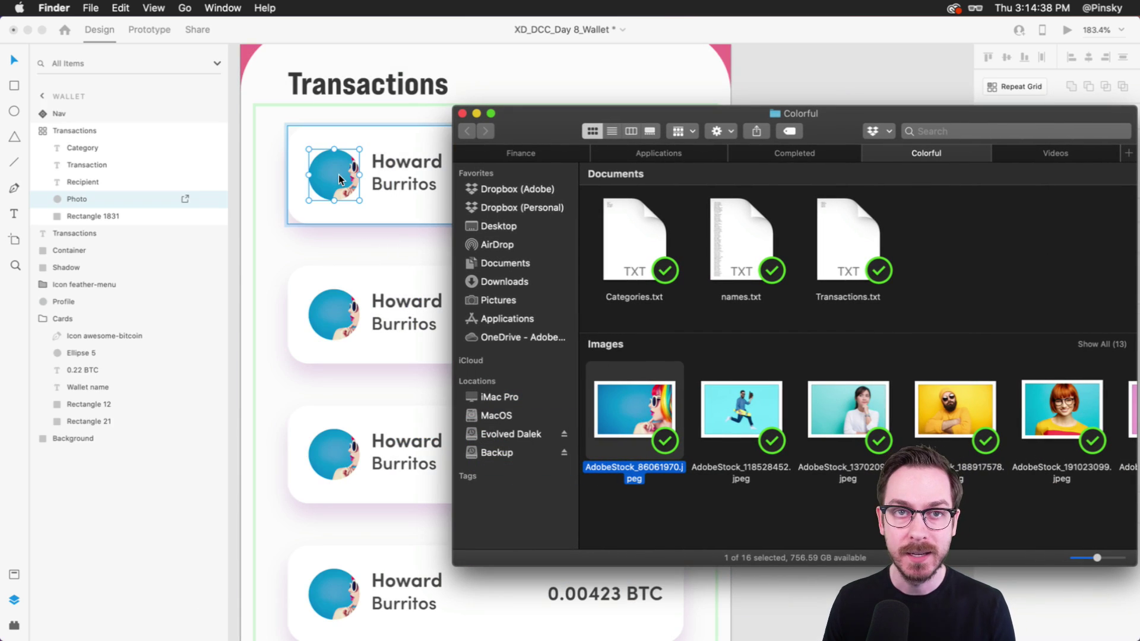
pyautogui.click(338, 175)
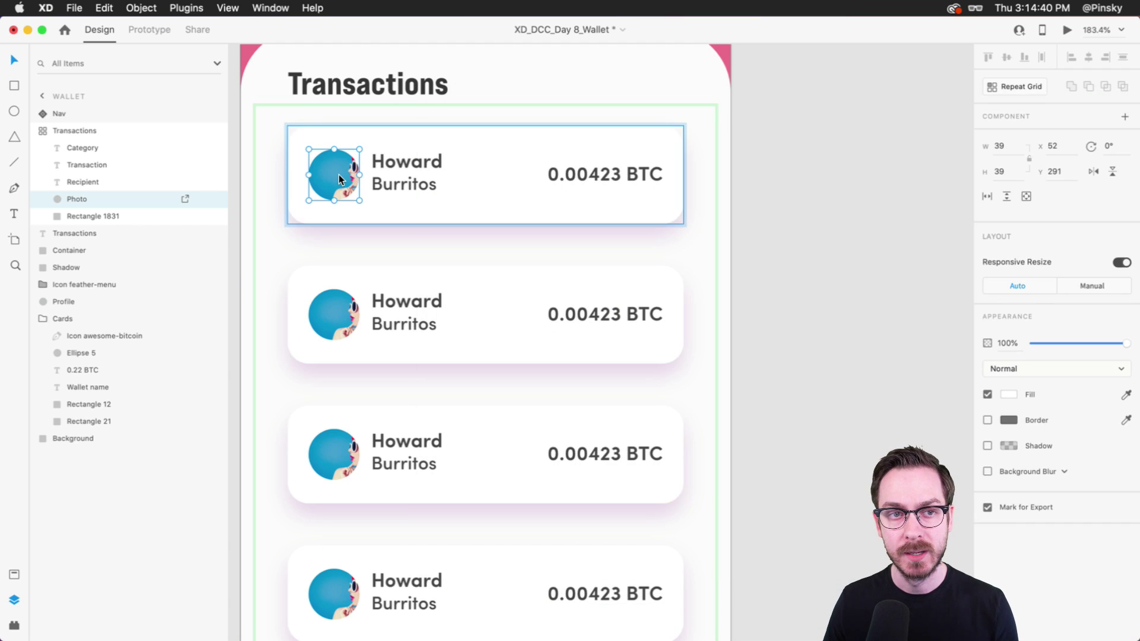
# Undo the single-image fill and fill the photo circles with four portraits, starting with AdobeStock_188917578.jpeg and AdobeStock_191023099.jpeg.
pyautogui.press('super+z')
pyautogui.press('super+Tab')
pyautogui.moveTo(608, 364); pyautogui.dragTo(340, 299)
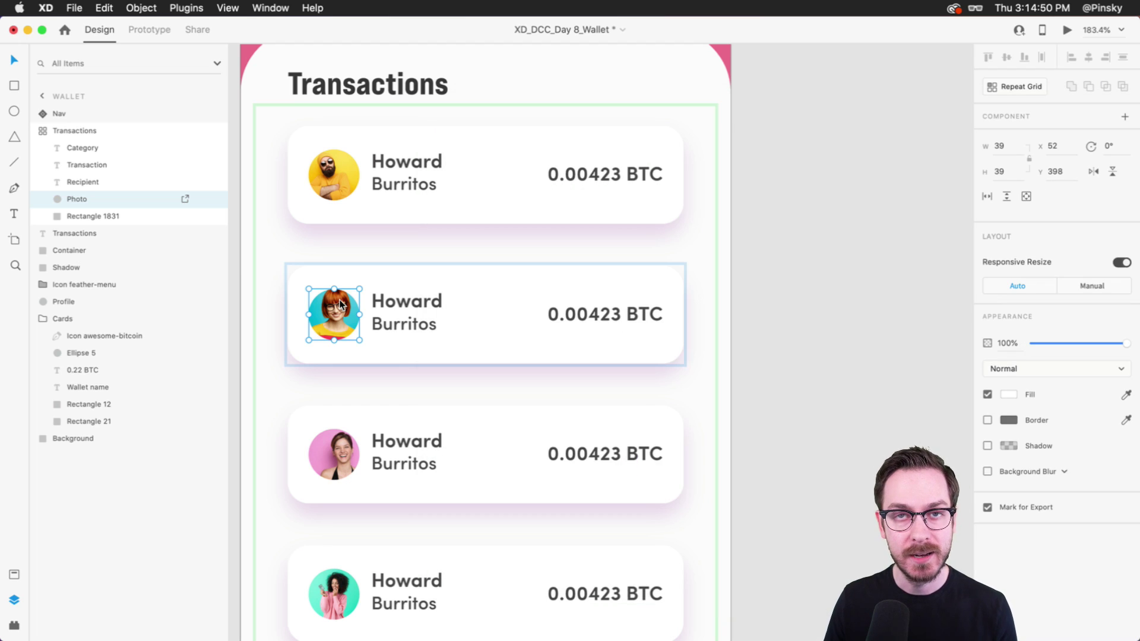
# Return to the Colorful folder in Finder and inspect the contents of names.txt.
pyautogui.press('super+Tab')
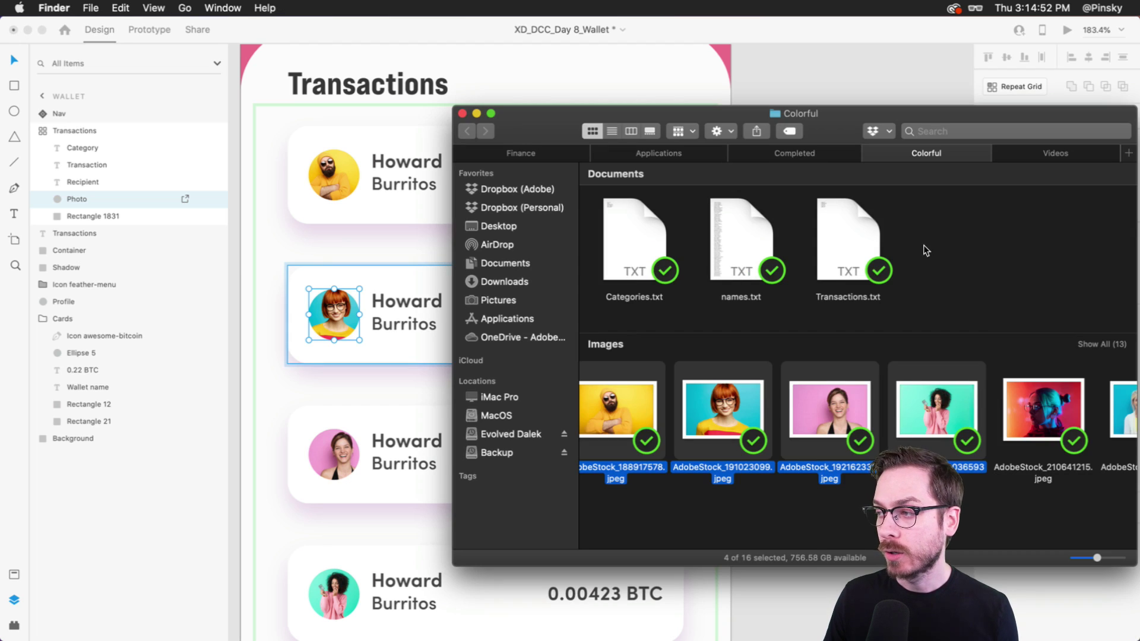
pyautogui.click(925, 249)
pyautogui.moveTo(534, 113); pyautogui.dragTo(279, 260)
pyautogui.click(480, 367)
pyautogui.press('space')
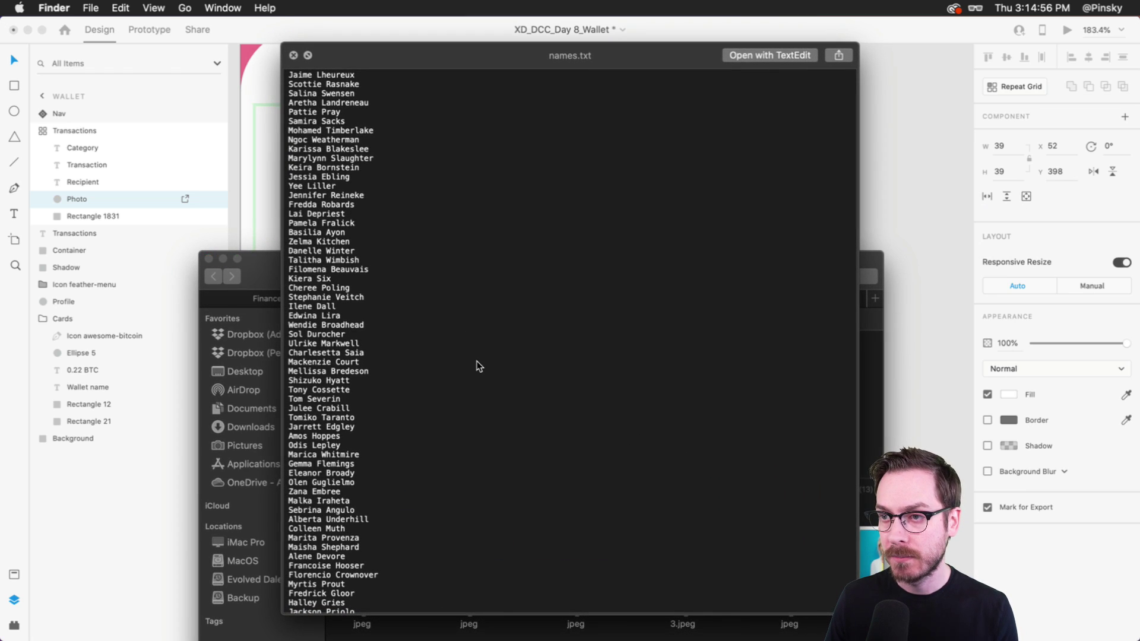
pyautogui.press('space')
# Populate the cards' recipients from names.txt, categories from Categories.txt and amounts from Transactions.txt.
pyautogui.moveTo(501, 376); pyautogui.dragTo(409, 159)
pyautogui.moveTo(369, 390); pyautogui.dragTo(409, 179)
pyautogui.moveTo(586, 377); pyautogui.dragTo(594, 167)
pyautogui.click(612, 175)
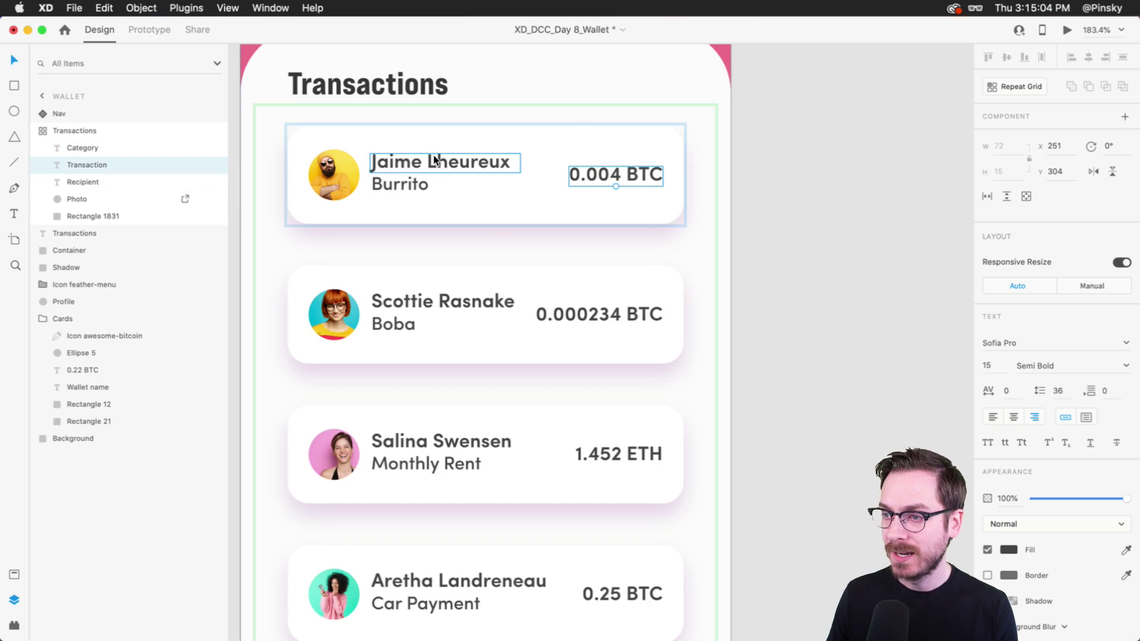
pyautogui.scroll(-5, 416, 496)
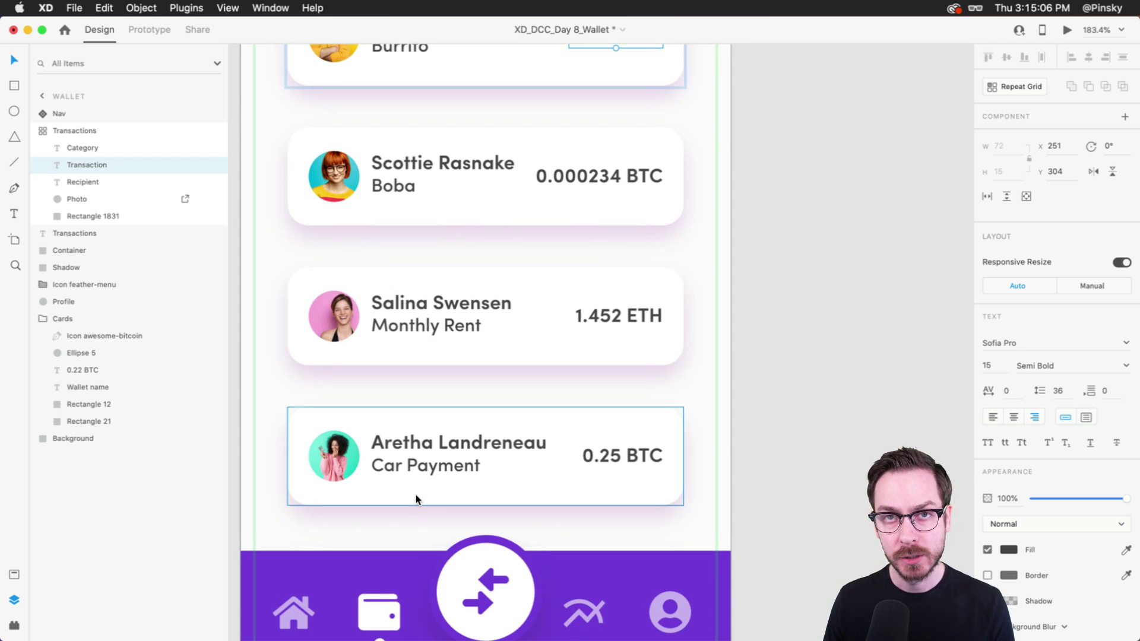
pyautogui.scroll(-9, 416, 498)
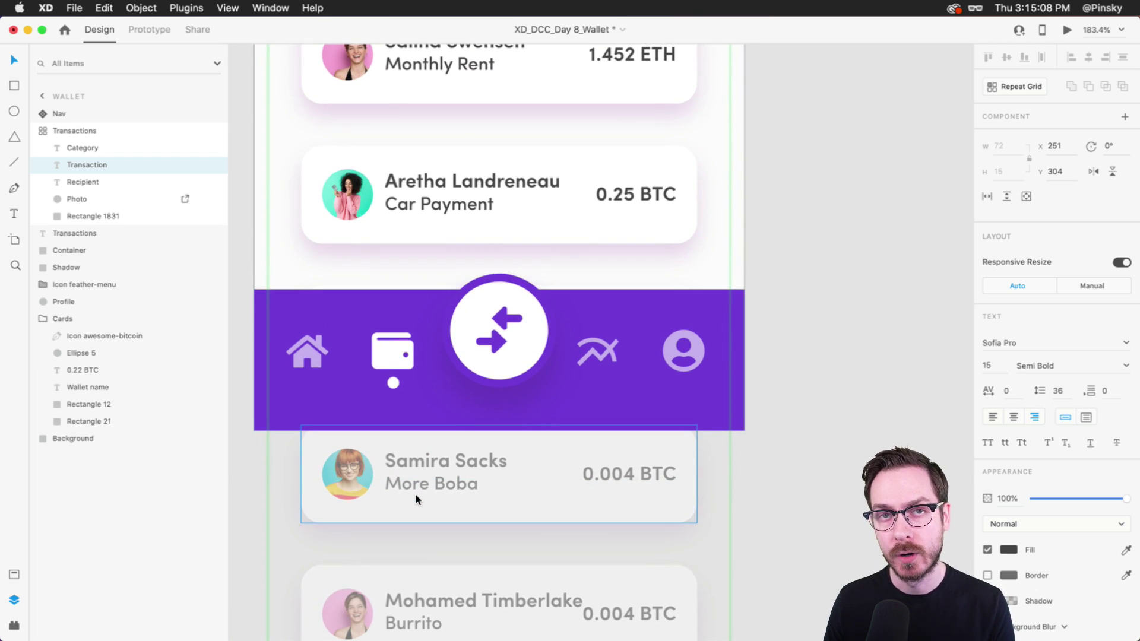
# Undo the imported amounts, categories, recipient names and photos in the repeat grid.
pyautogui.press('super+z')
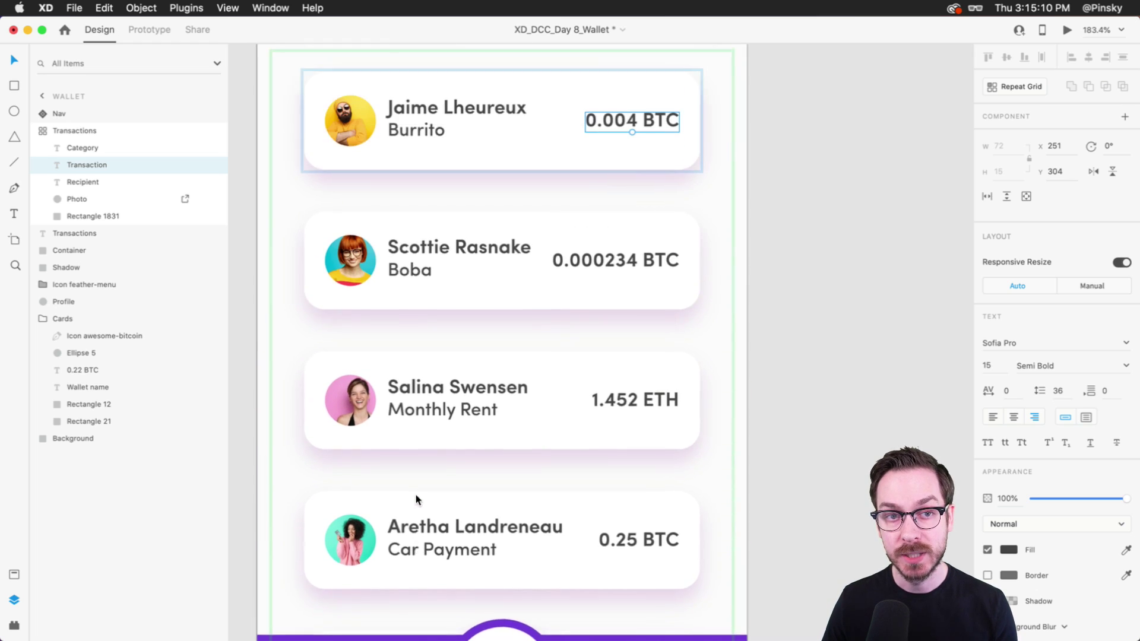
pyautogui.press('super+z')
pyautogui.press('super+z')
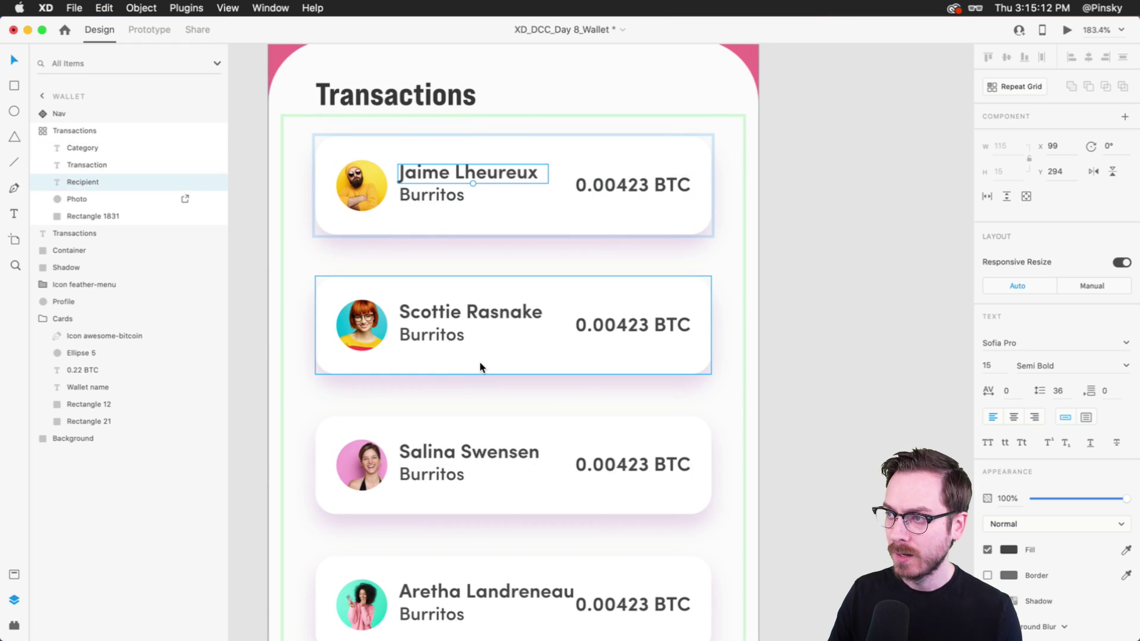
pyautogui.press('super+z')
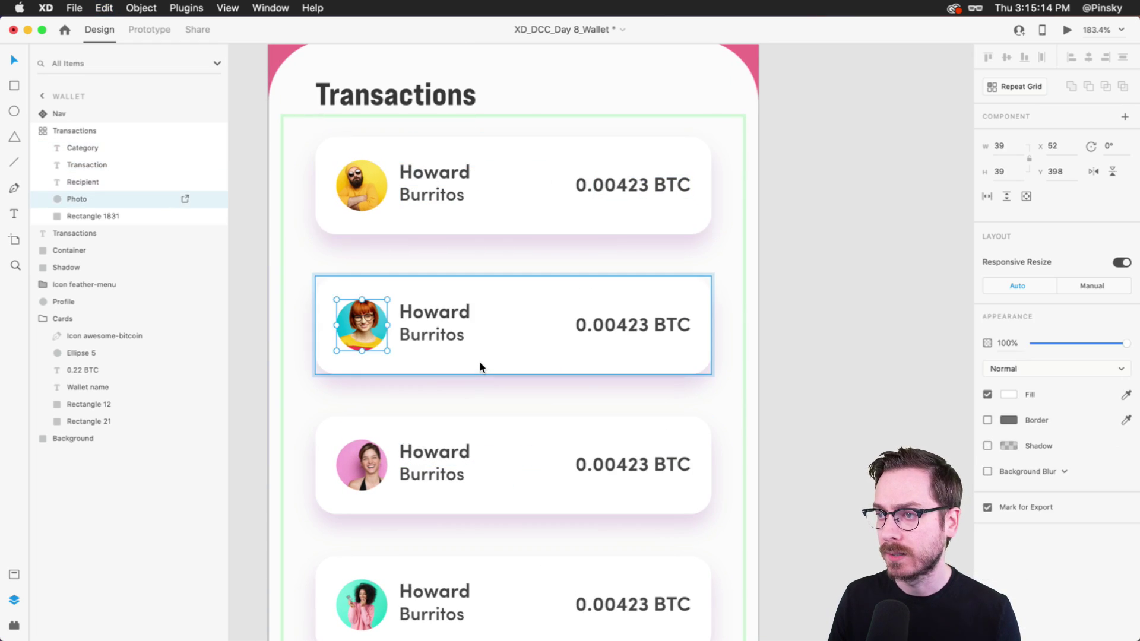
pyautogui.press('super+z')
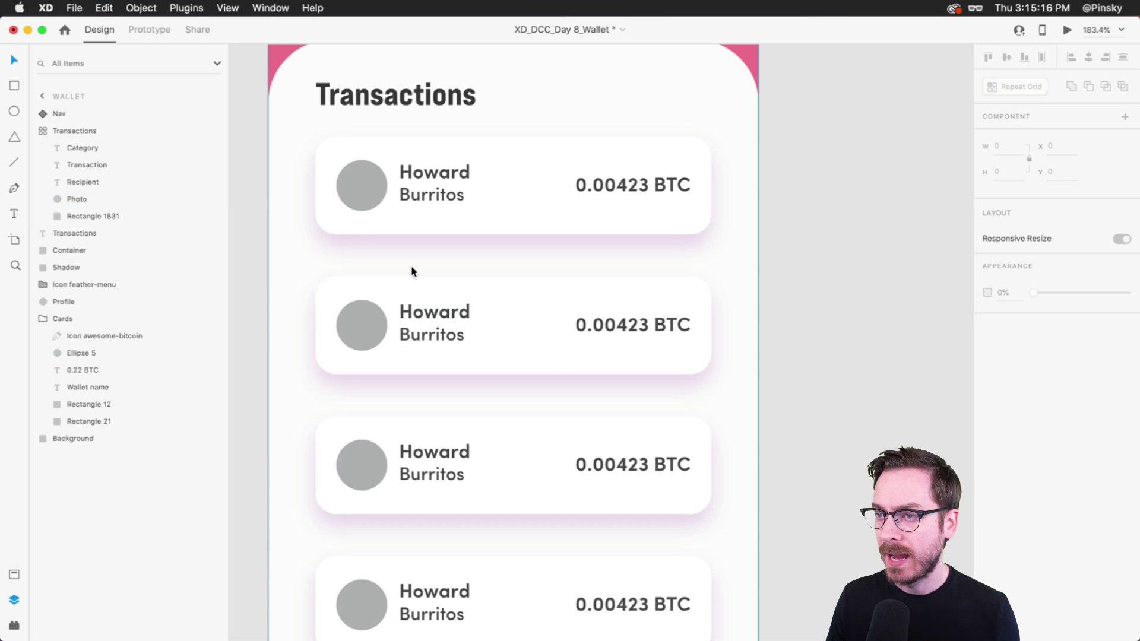
# Select the first card's photo circle and open the UI Faces photo selection with Unsplash.com as the source.
pyautogui.doubleClick(366, 187)
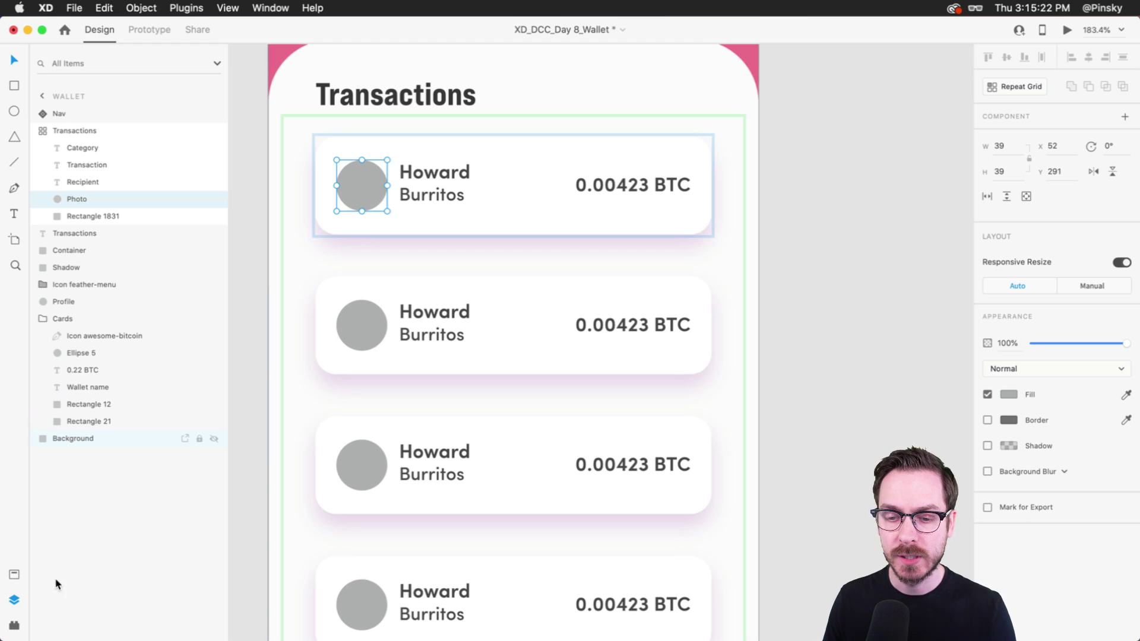
pyautogui.click(14, 625)
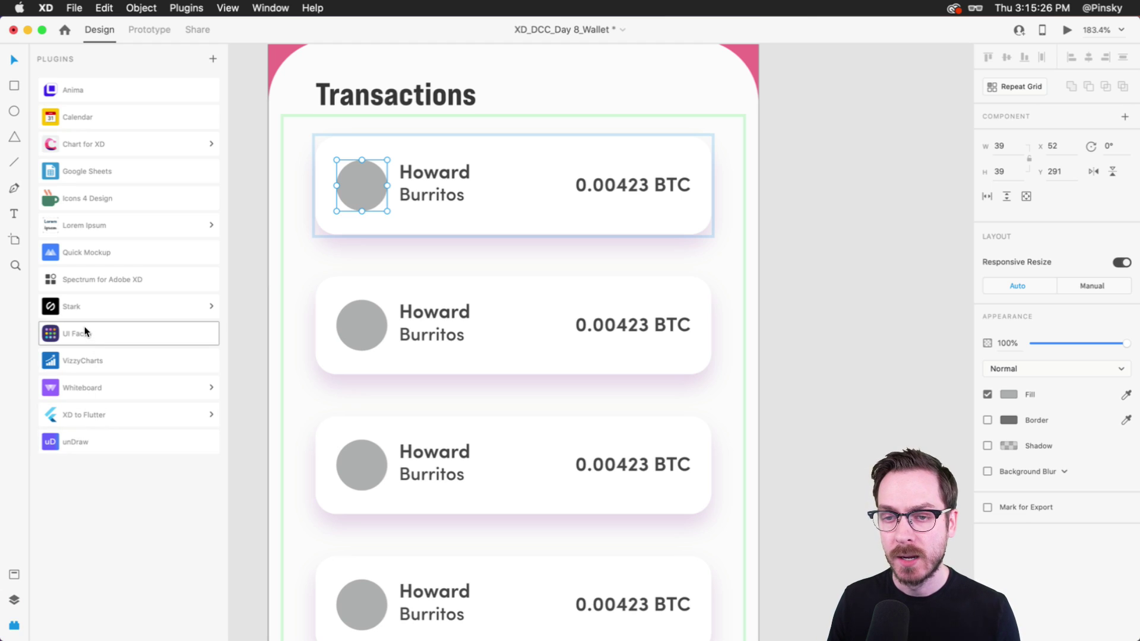
pyautogui.click(124, 337)
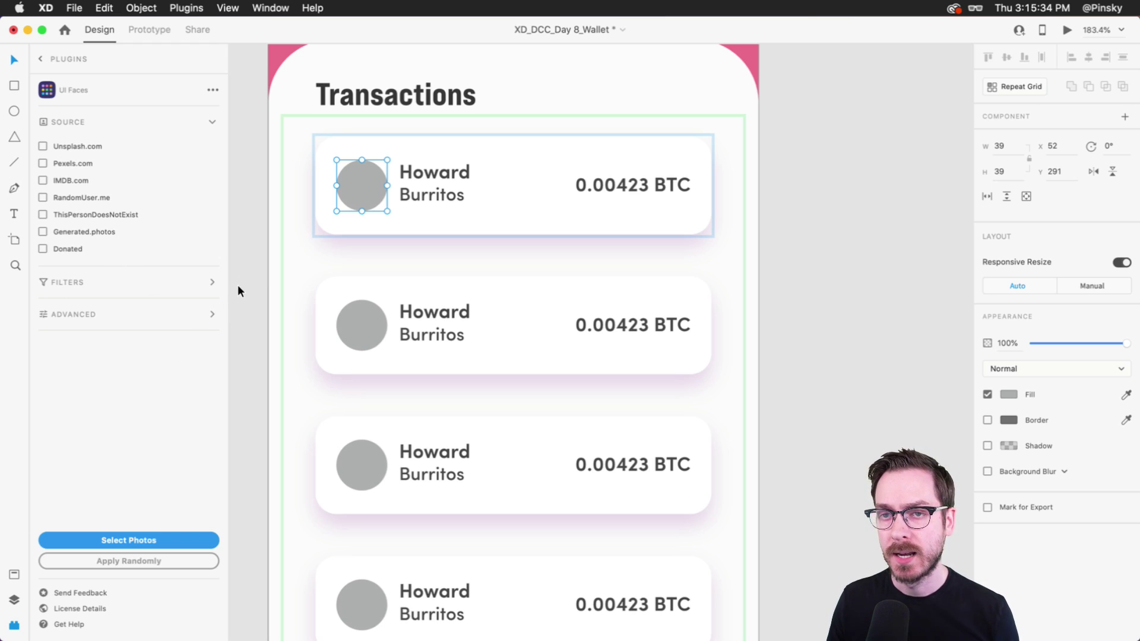
pyautogui.click(63, 147)
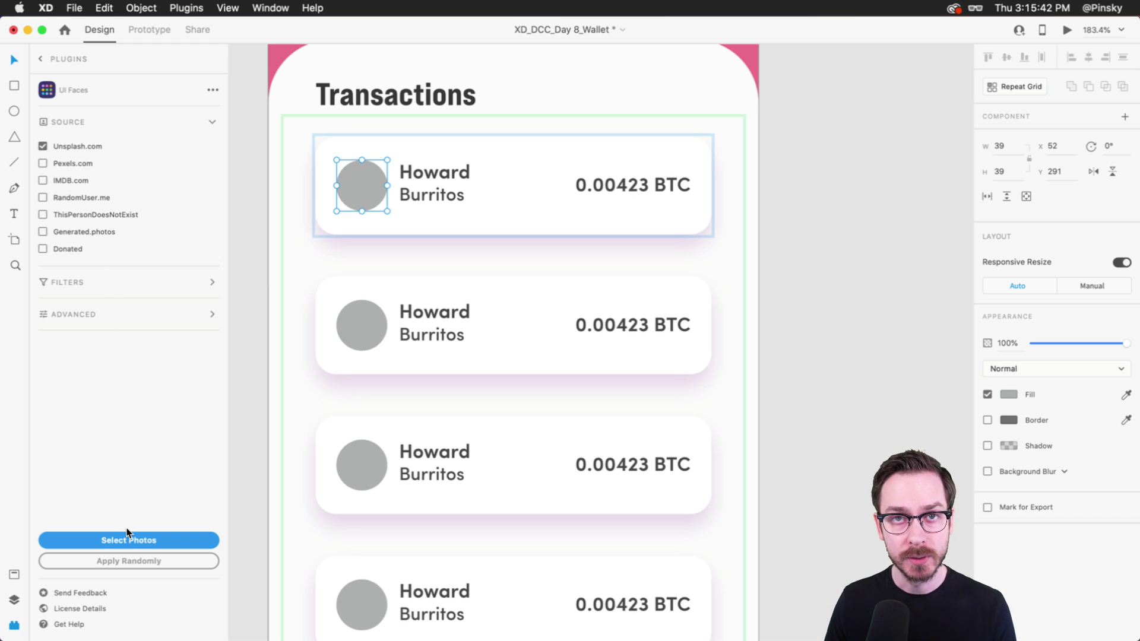
pyautogui.click(161, 540)
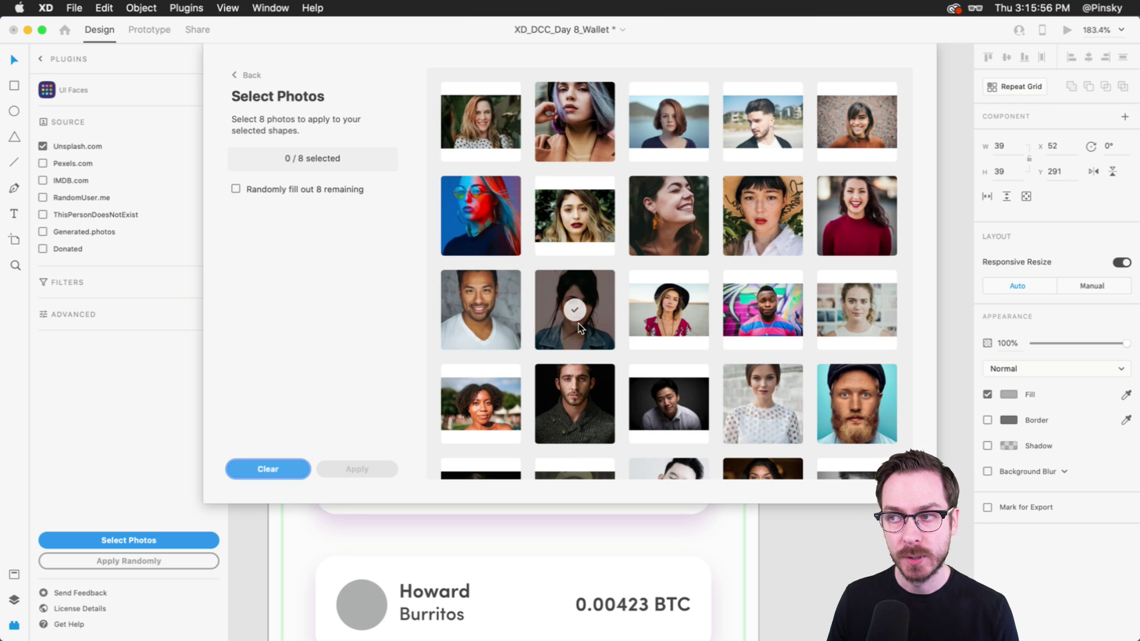
# Choose eight Unsplash portraits and apply them to the photo circles of the repeat grid.
pyautogui.click(480, 216)
pyautogui.click(668, 216)
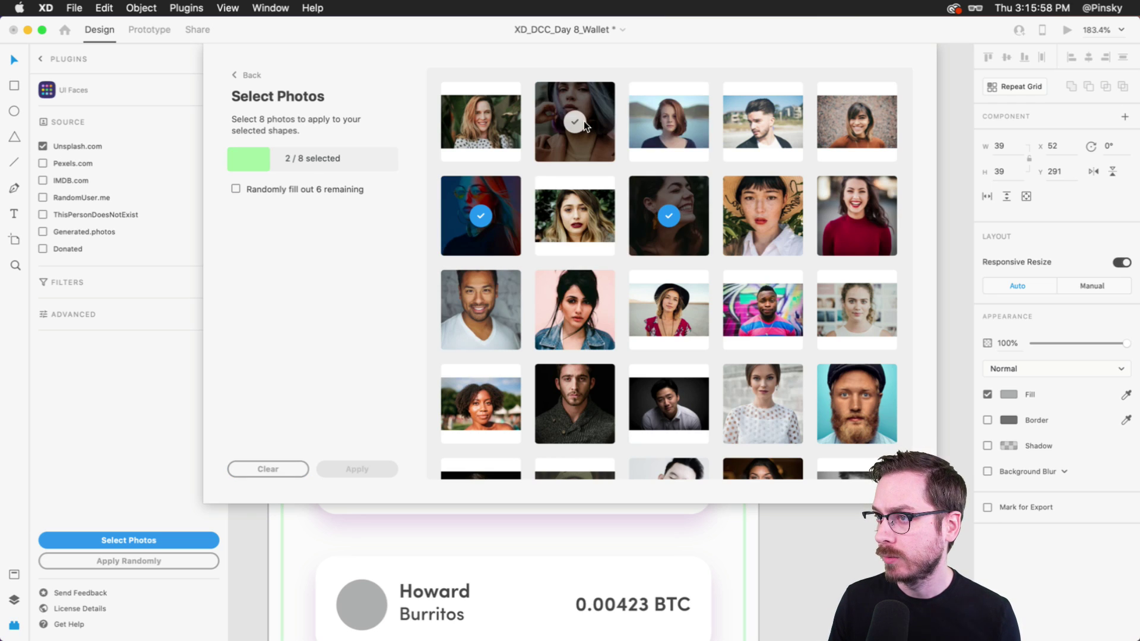
pyautogui.click(586, 127)
pyautogui.click(757, 128)
pyautogui.click(767, 415)
pyautogui.click(855, 410)
pyautogui.click(635, 409)
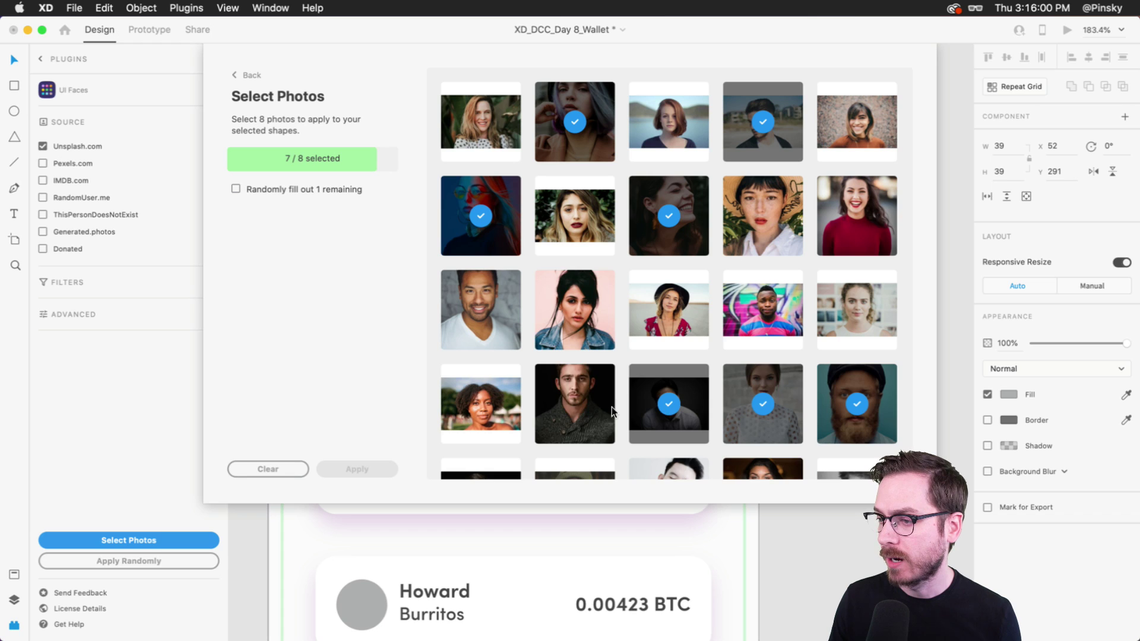
pyautogui.click(480, 404)
pyautogui.click(359, 469)
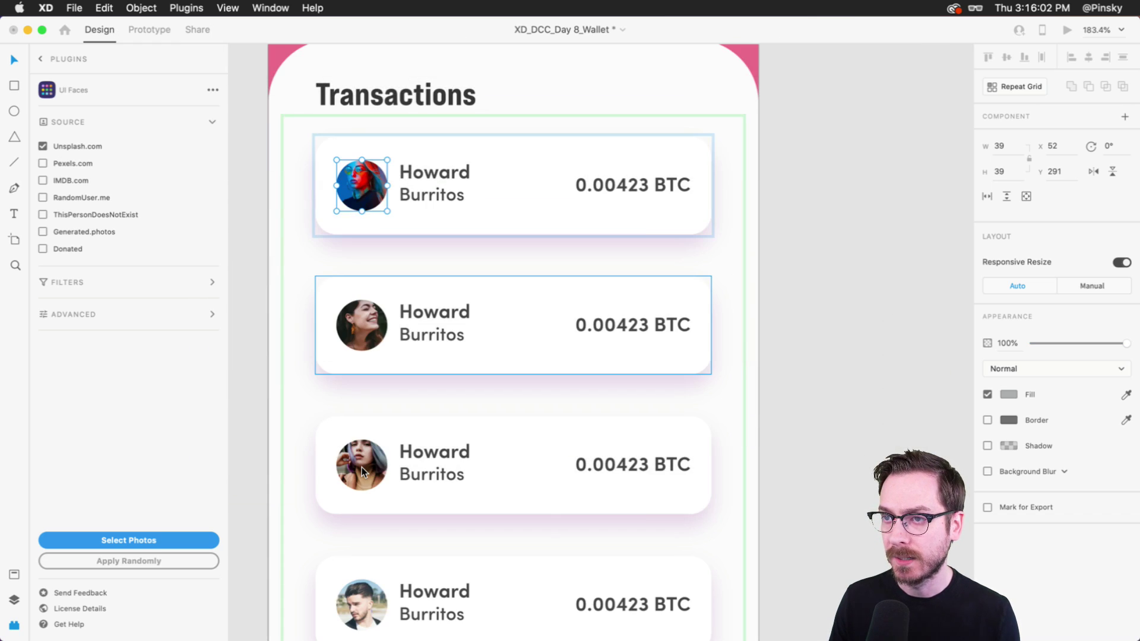
# Check the portraits on the lower cards and undo the Unsplash photo fill.
pyautogui.scroll(-10, 355, 584)
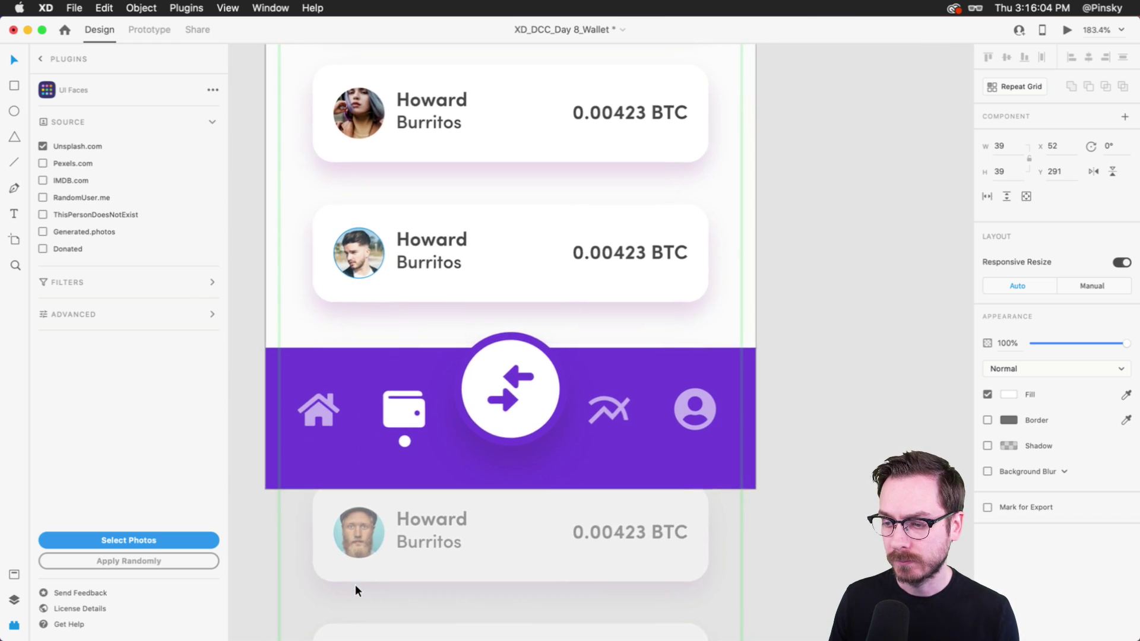
pyautogui.scroll(10, 355, 585)
pyautogui.press('super+z')
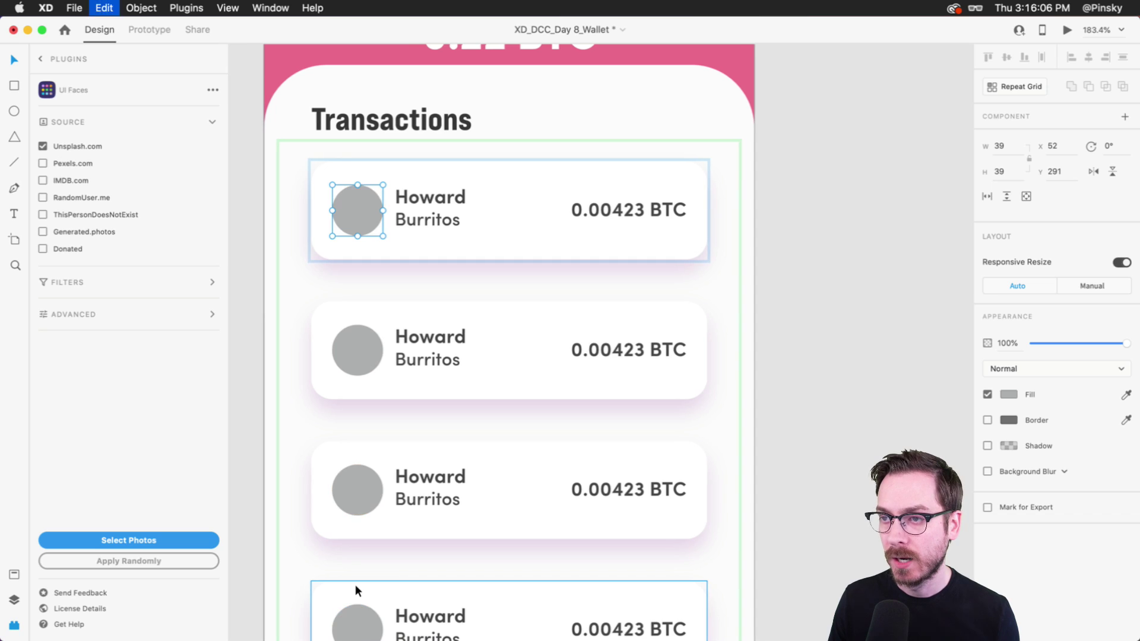
# Change the UI Faces source from Unsplash.com to ThisPersonDoesNotExist and browse its photo selection.
pyautogui.click(70, 146)
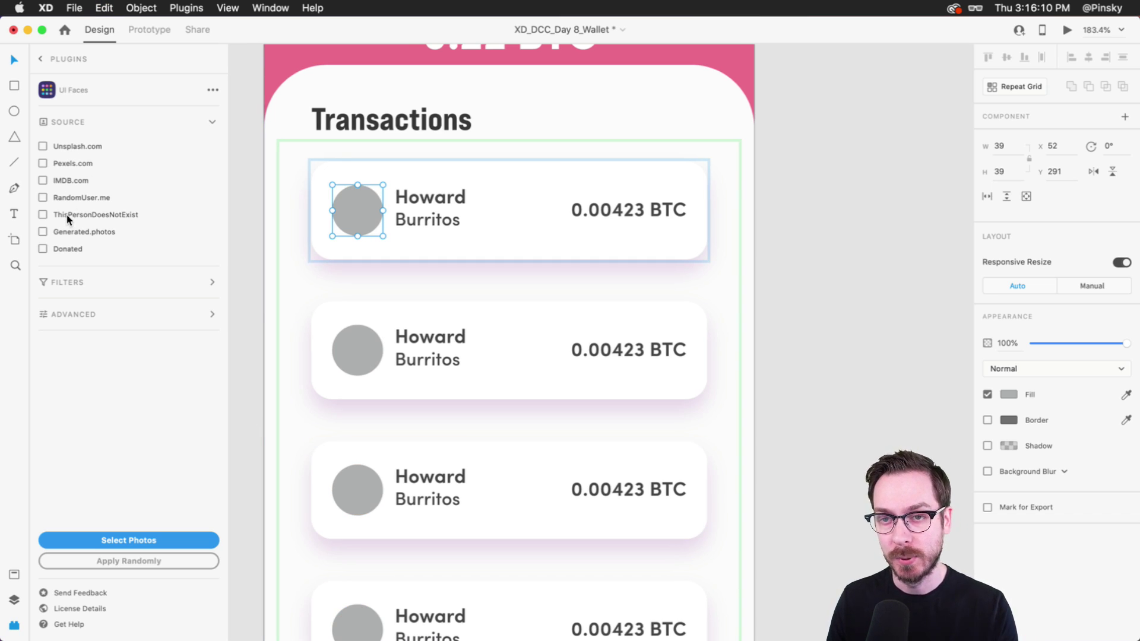
pyautogui.click(69, 219)
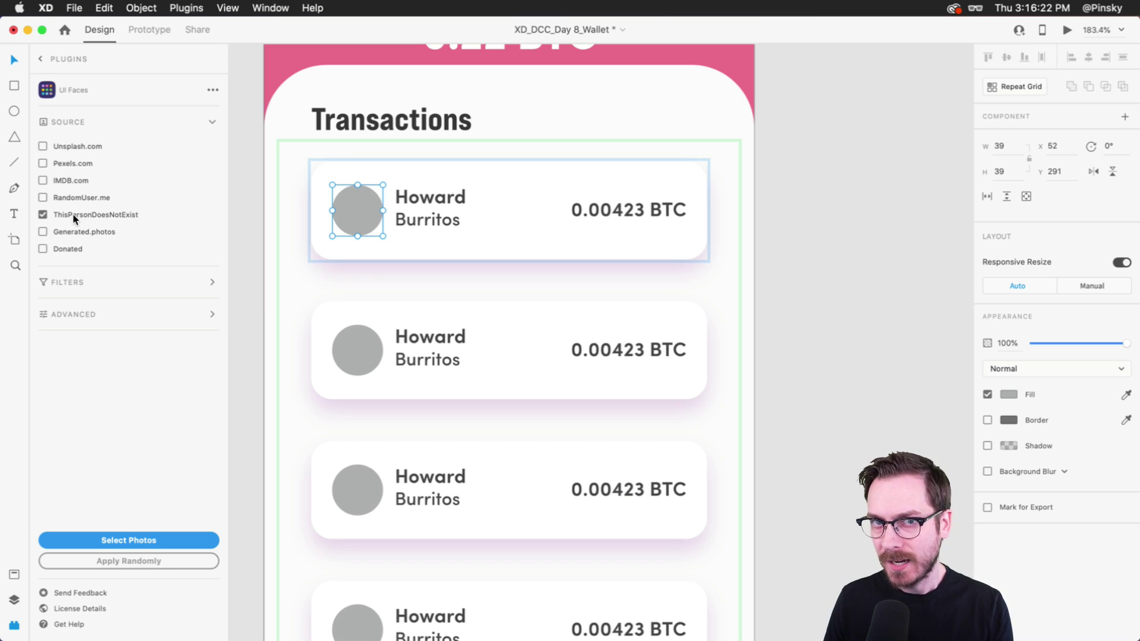
pyautogui.click(129, 540)
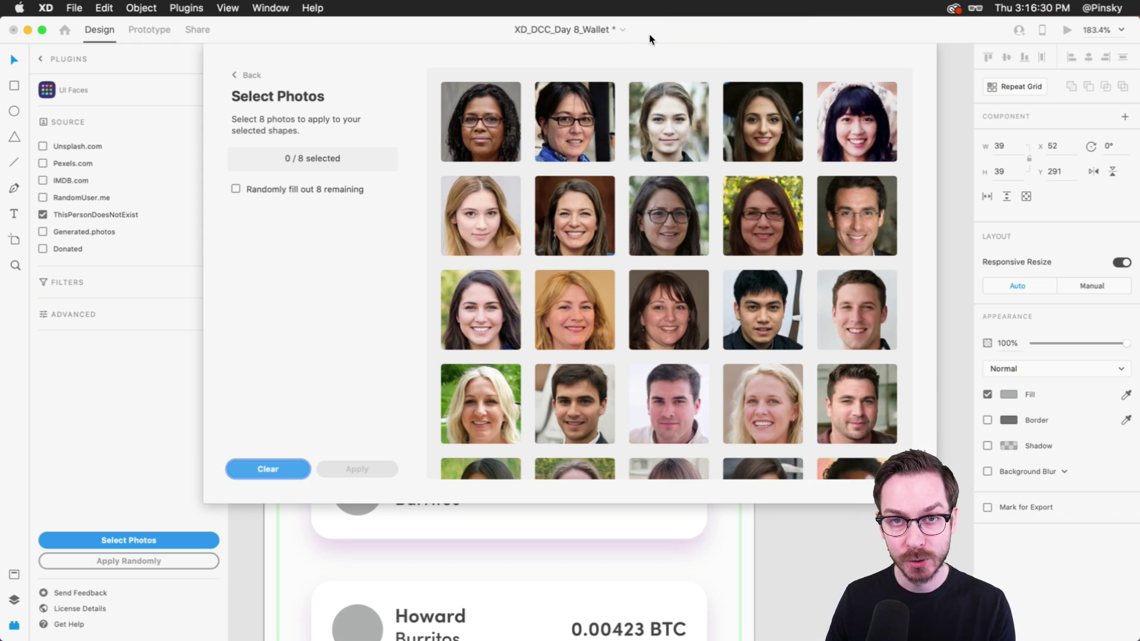
pyautogui.scroll(-3, 717, 293)
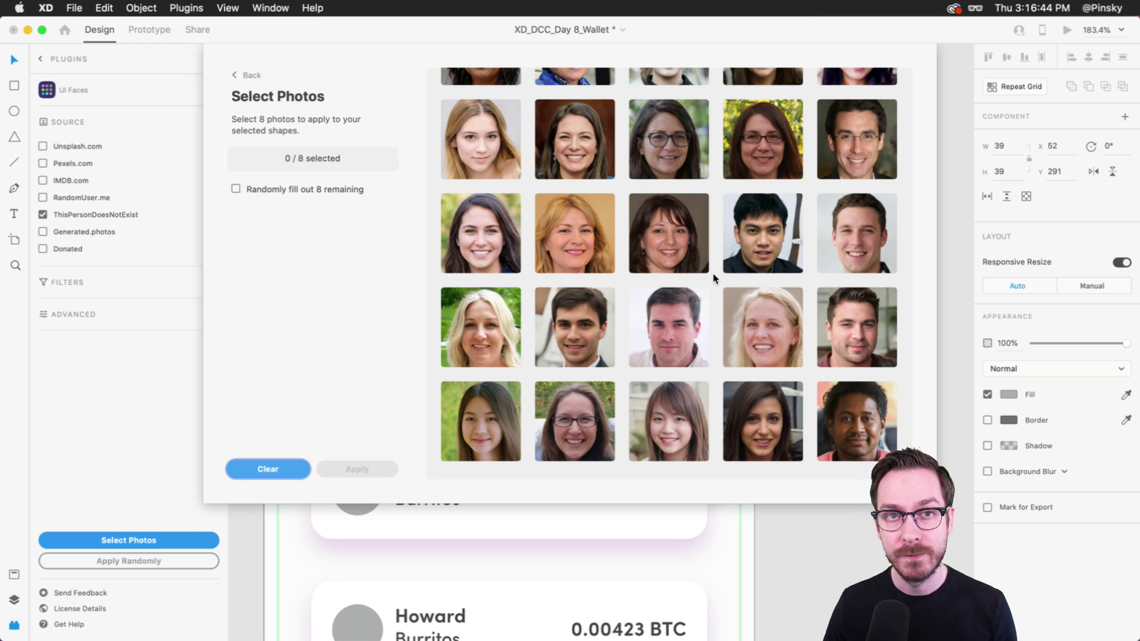
pyautogui.scroll(3, 714, 278)
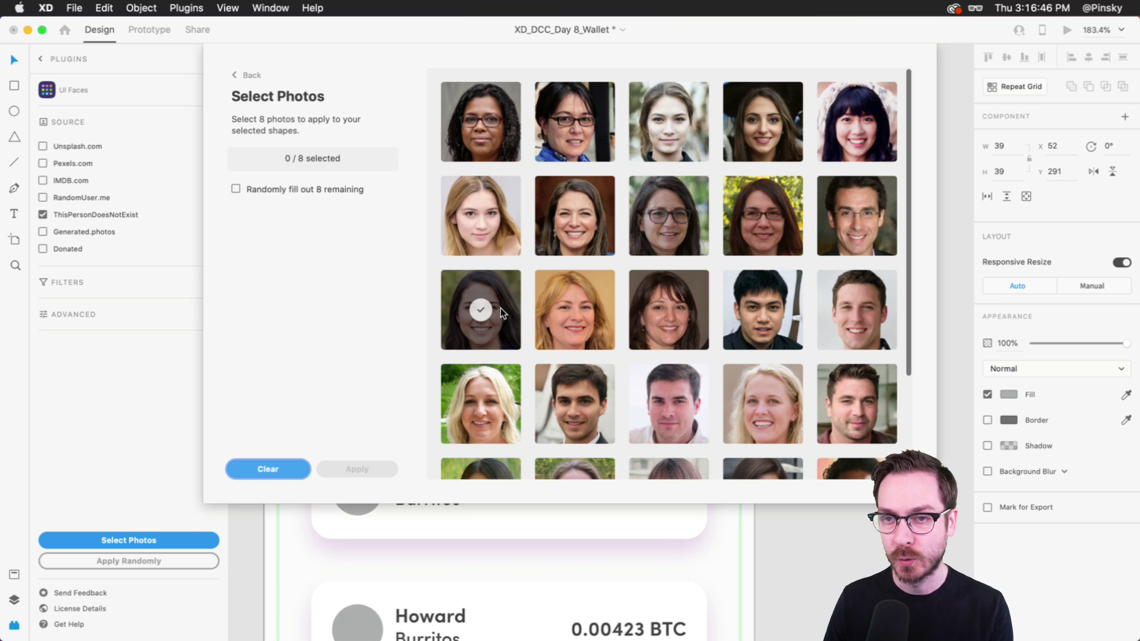
# Choose eight ThisPersonDoesNotExist portraits and apply them to the repeat grid's photo circles.
pyautogui.click(483, 310)
pyautogui.click(582, 228)
pyautogui.click(670, 220)
pyautogui.click(763, 219)
pyautogui.click(763, 312)
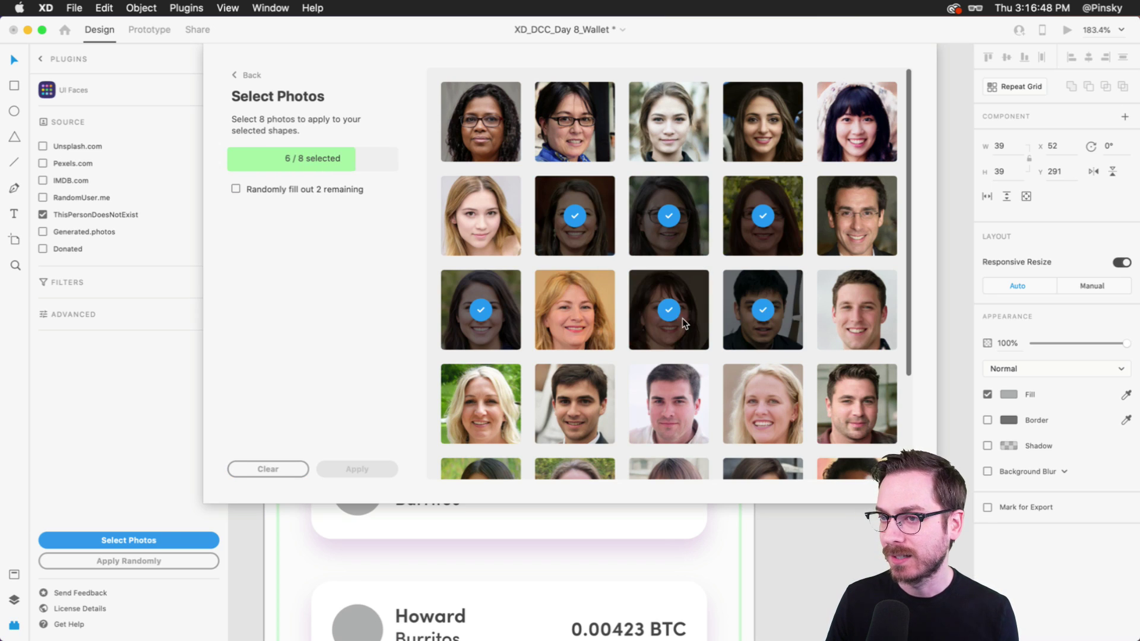
pyautogui.click(683, 319)
pyautogui.click(658, 405)
pyautogui.click(539, 412)
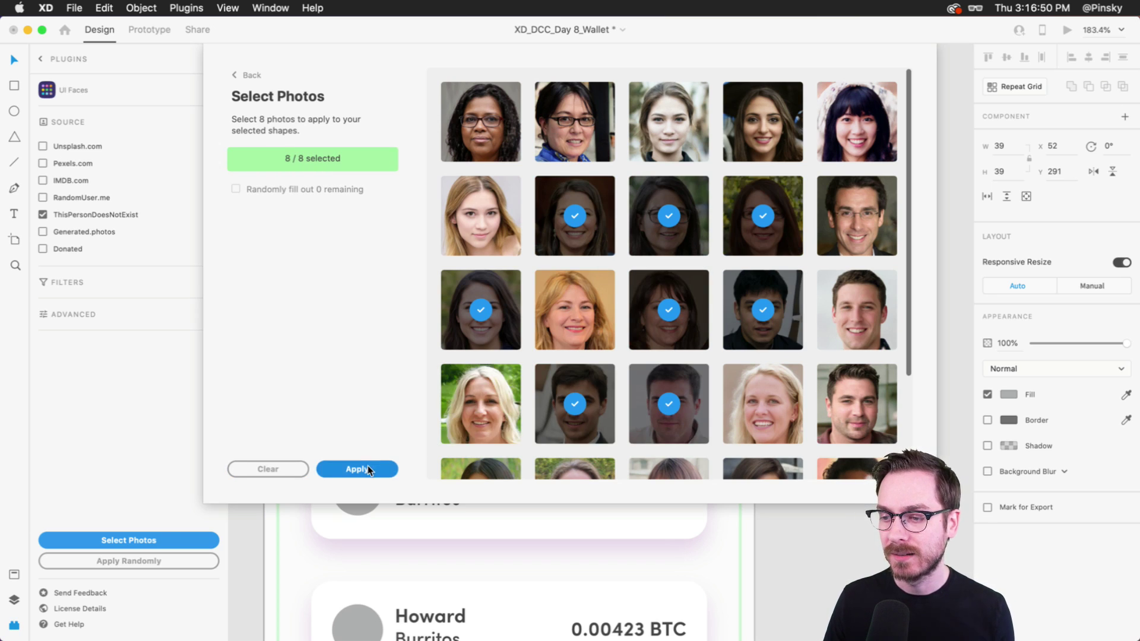
pyautogui.click(367, 466)
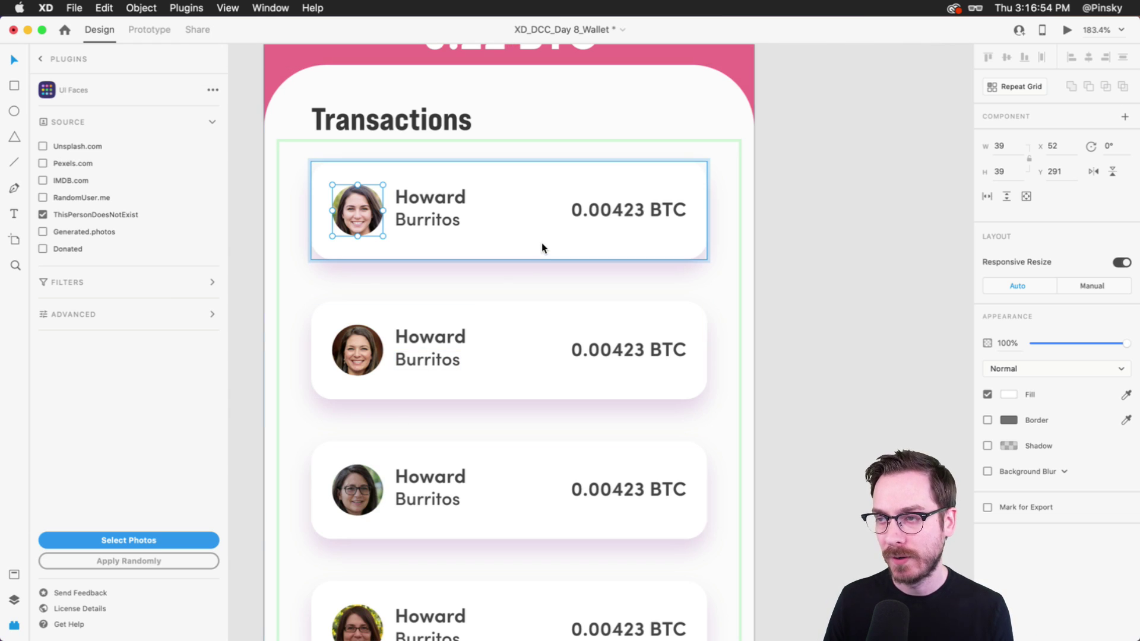
# Review the generated portraits down the card list and undo their fill.
pyautogui.scroll(-10, 428, 415)
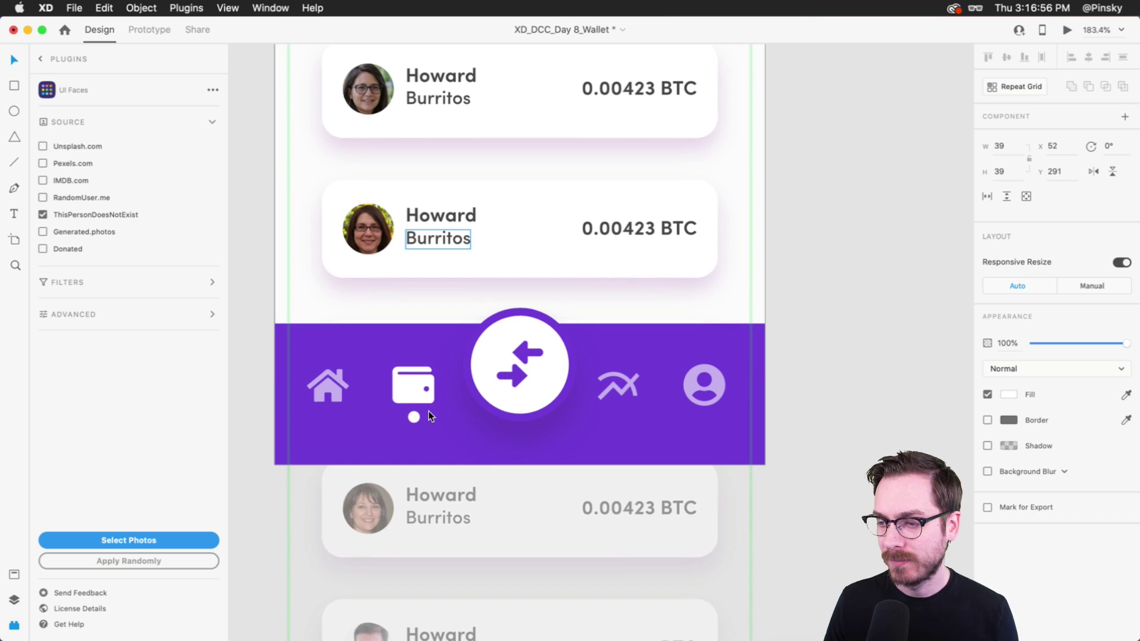
pyautogui.scroll(5, 429, 411)
pyautogui.scroll(10, 429, 414)
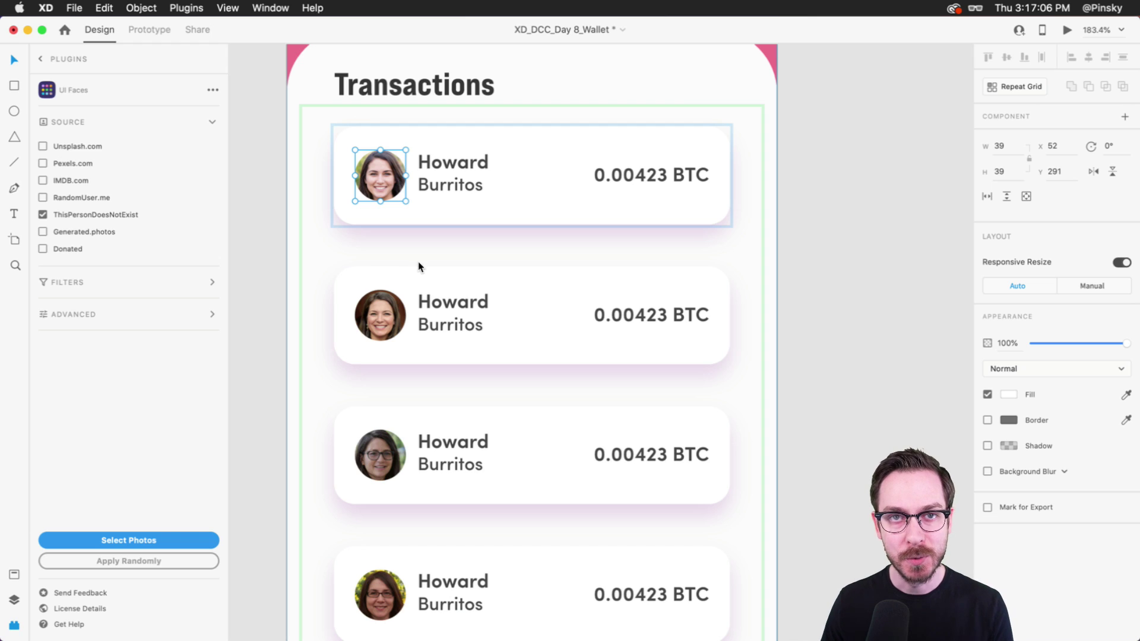
pyautogui.press('super+z')
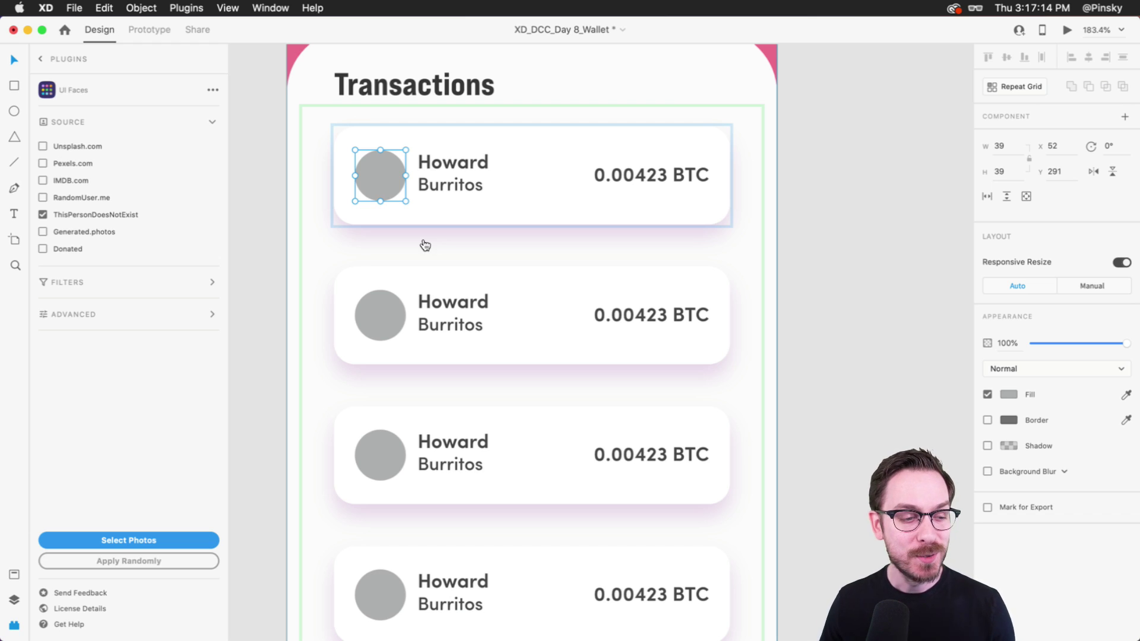
# Switch to the Transactions Google Sheet in Safari and enter recipients' first names in cells A2 and A3.
pyautogui.press('super+Tab')
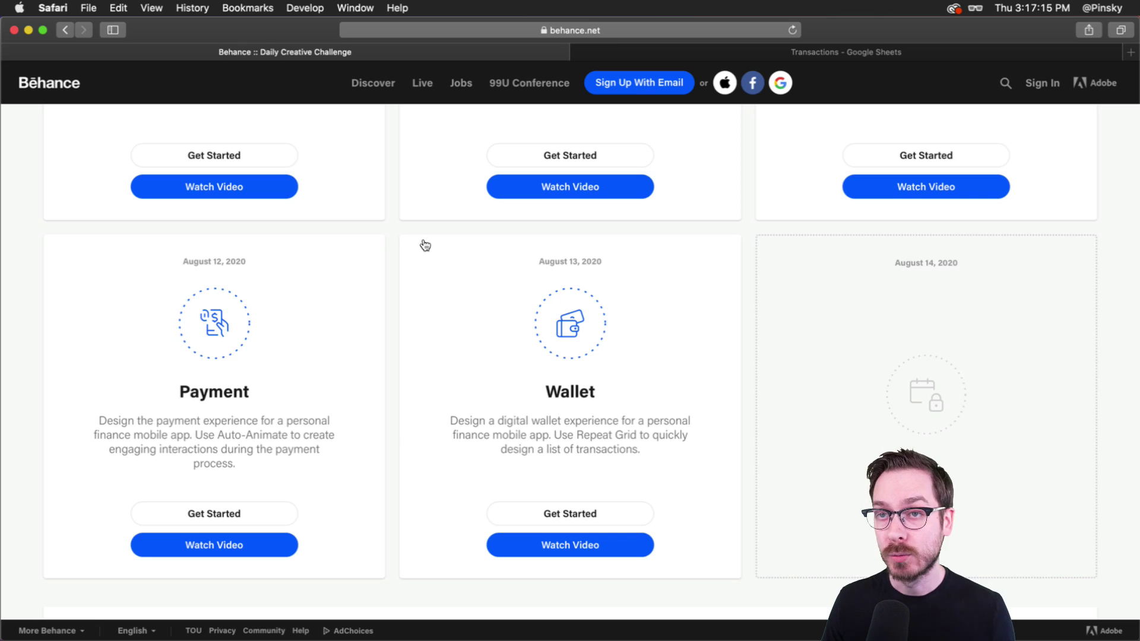
pyautogui.click(637, 52)
pyautogui.click(76, 191)
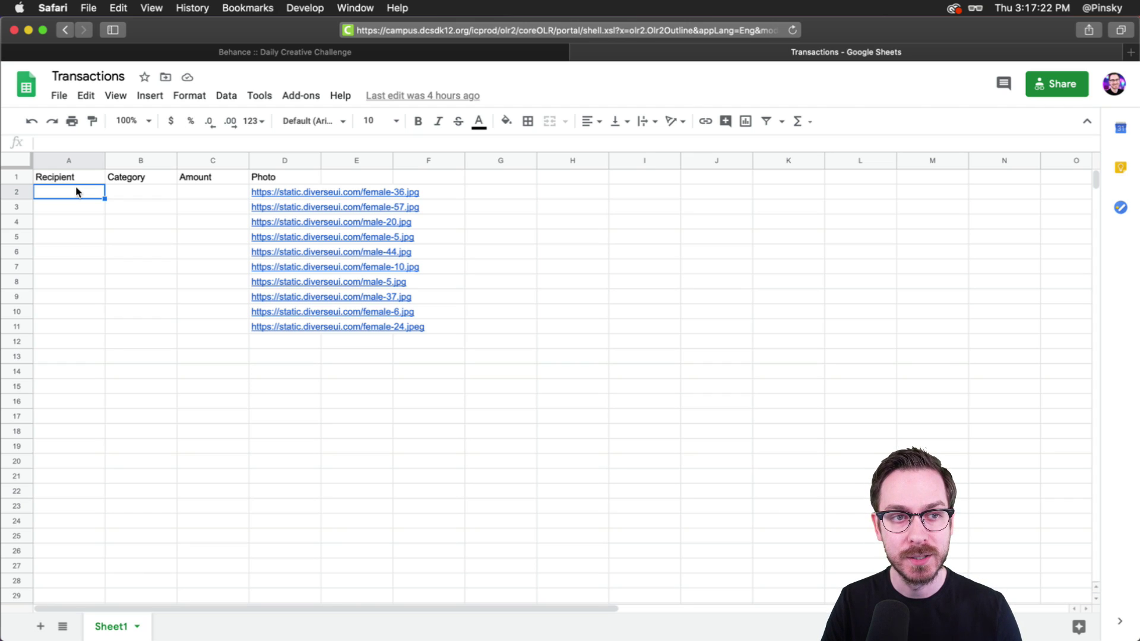
pyautogui.write('Erin')
pyautogui.press('Return')
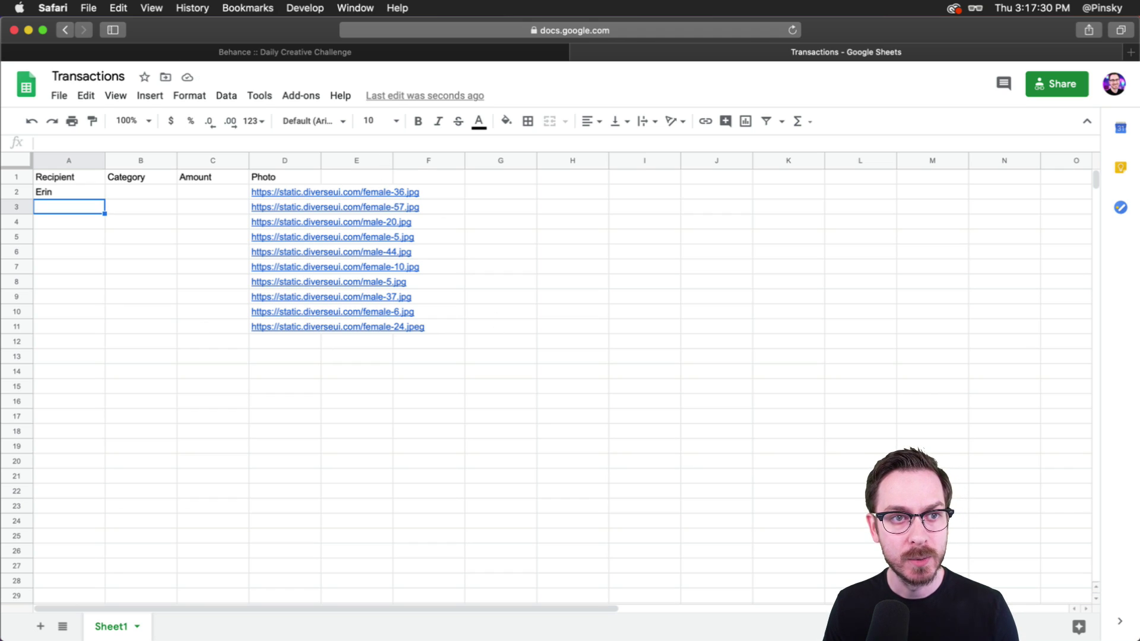
pyautogui.write('Anna')
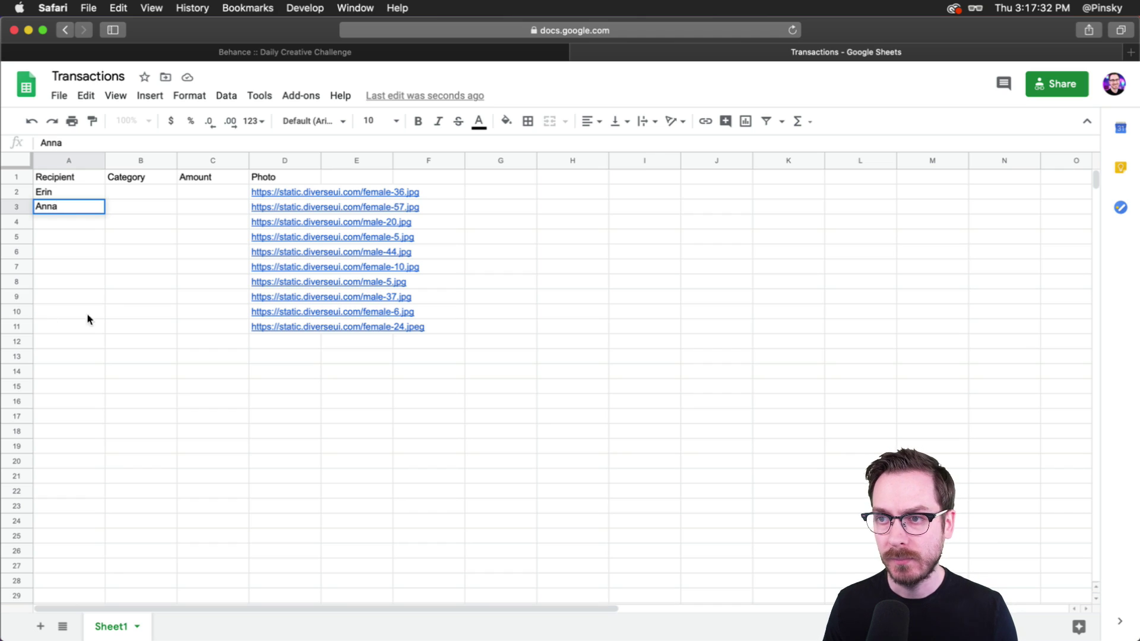
# Enter three more recipients' first names in cells A4 to A6 of the Recipient column.
pyautogui.click(60, 223)
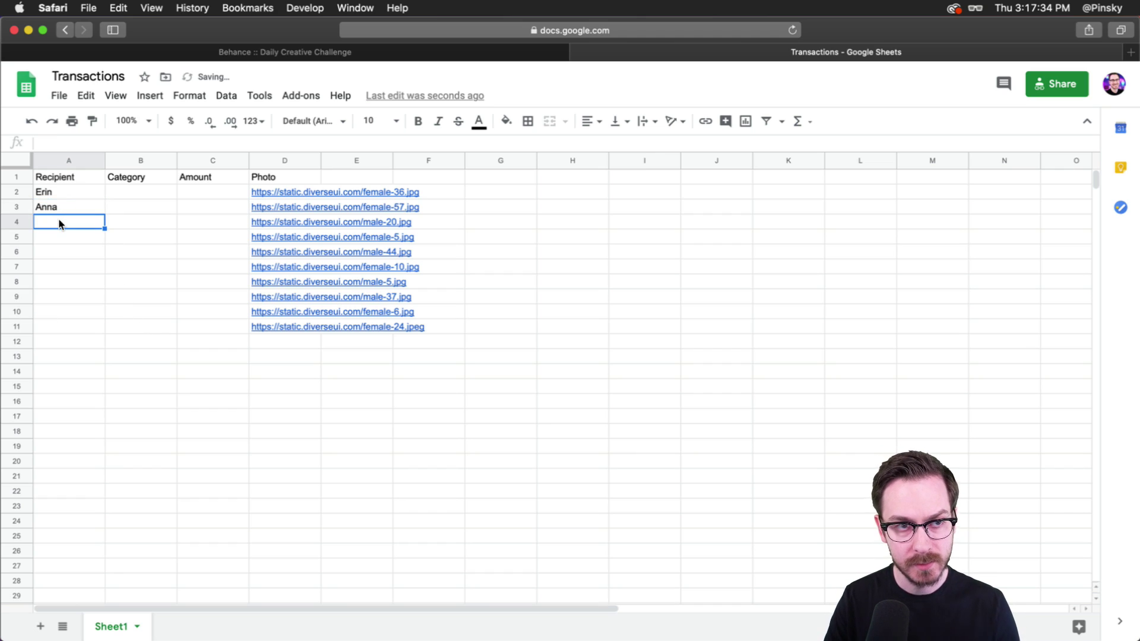
pyautogui.write('Richard')
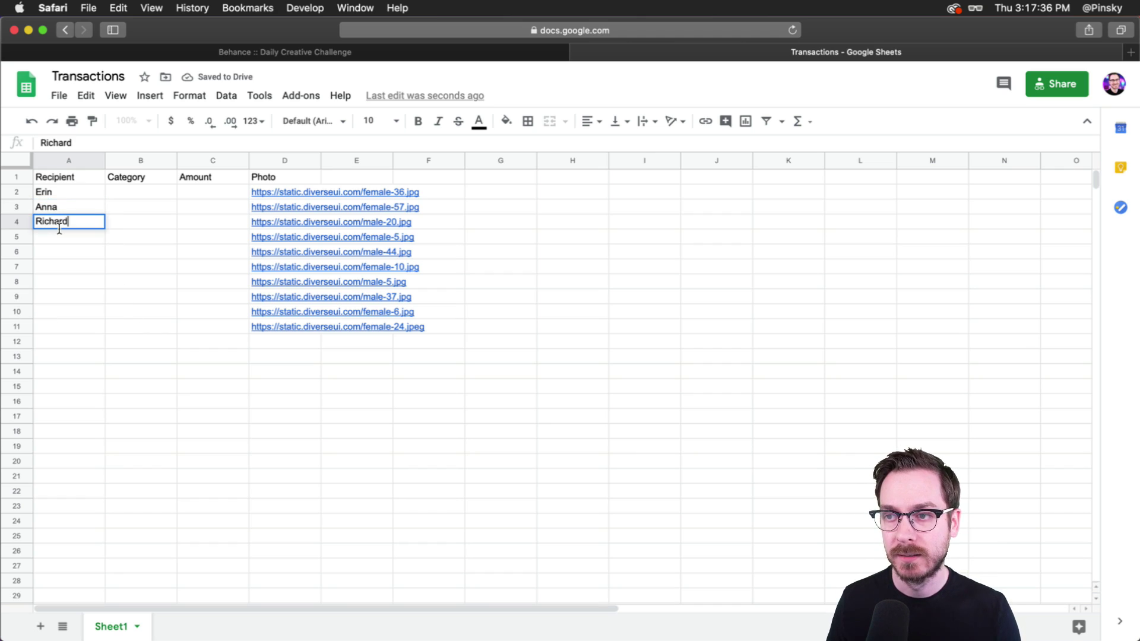
pyautogui.click(56, 235)
pyautogui.write('Anaheet')
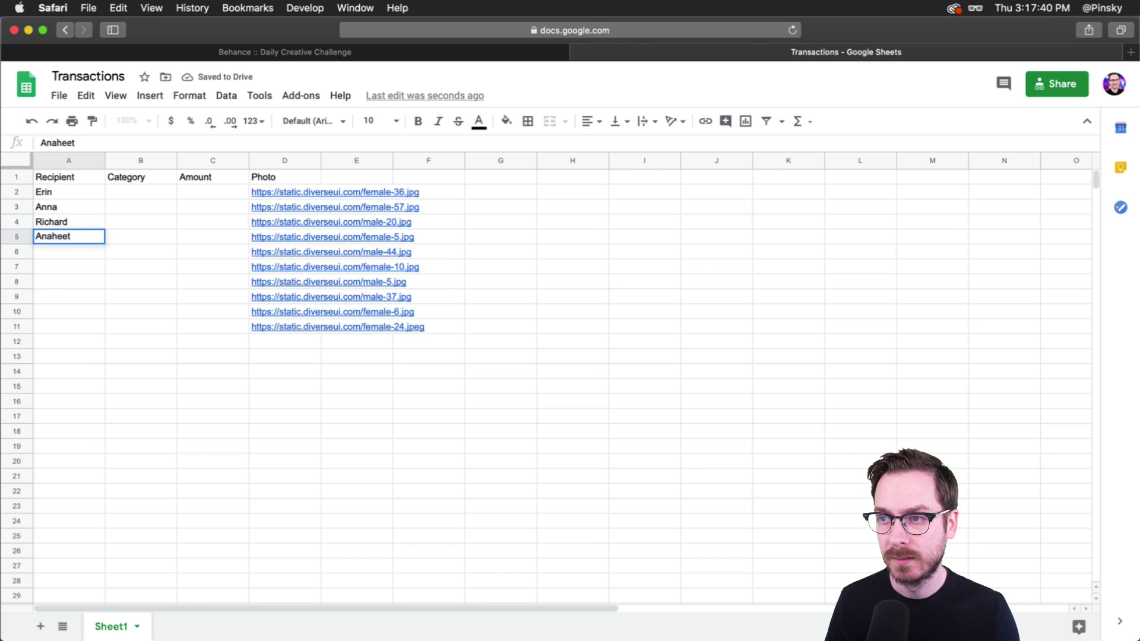
pyautogui.click(74, 254)
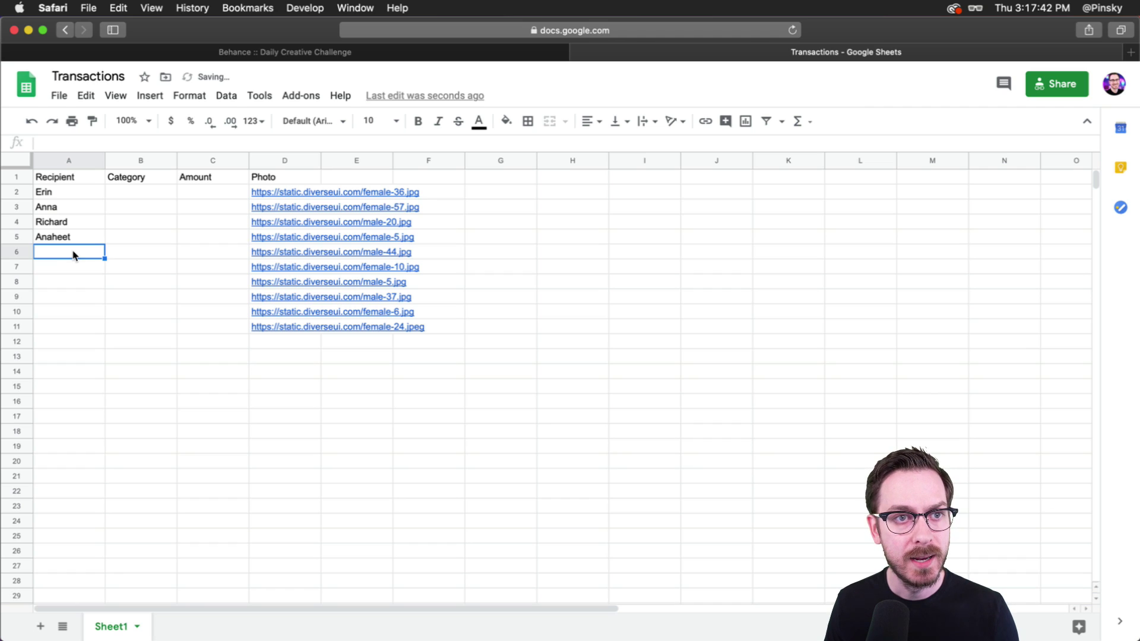
pyautogui.write('Jo')
# Enter two more recipients' first names in cells A7 and A8 of the Recipient column.
pyautogui.click(77, 268)
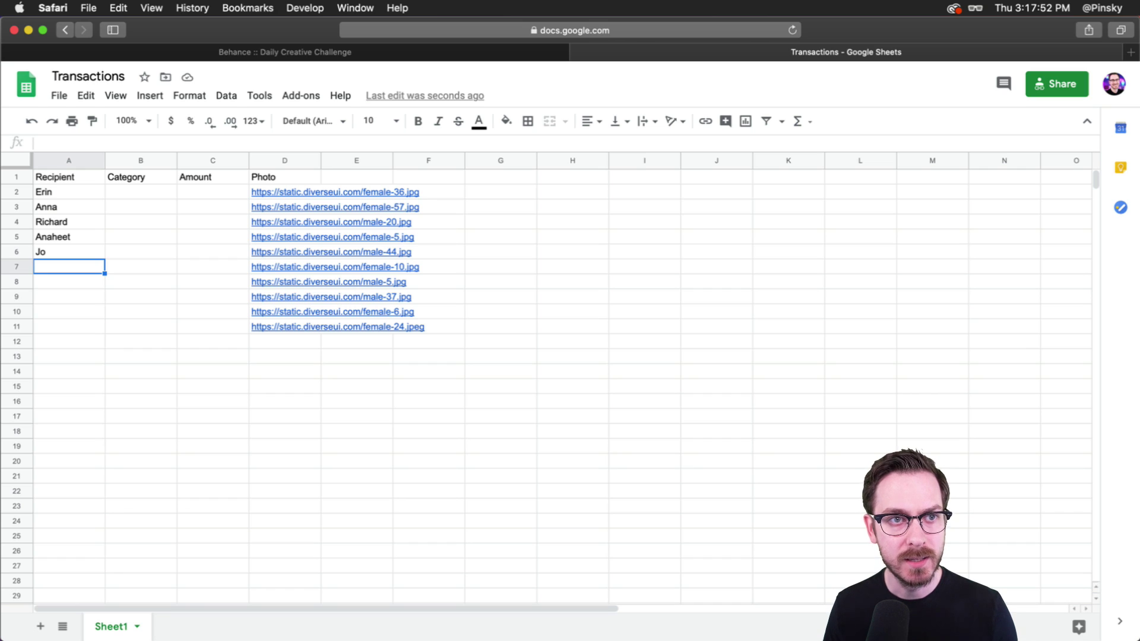
pyautogui.write('Nina')
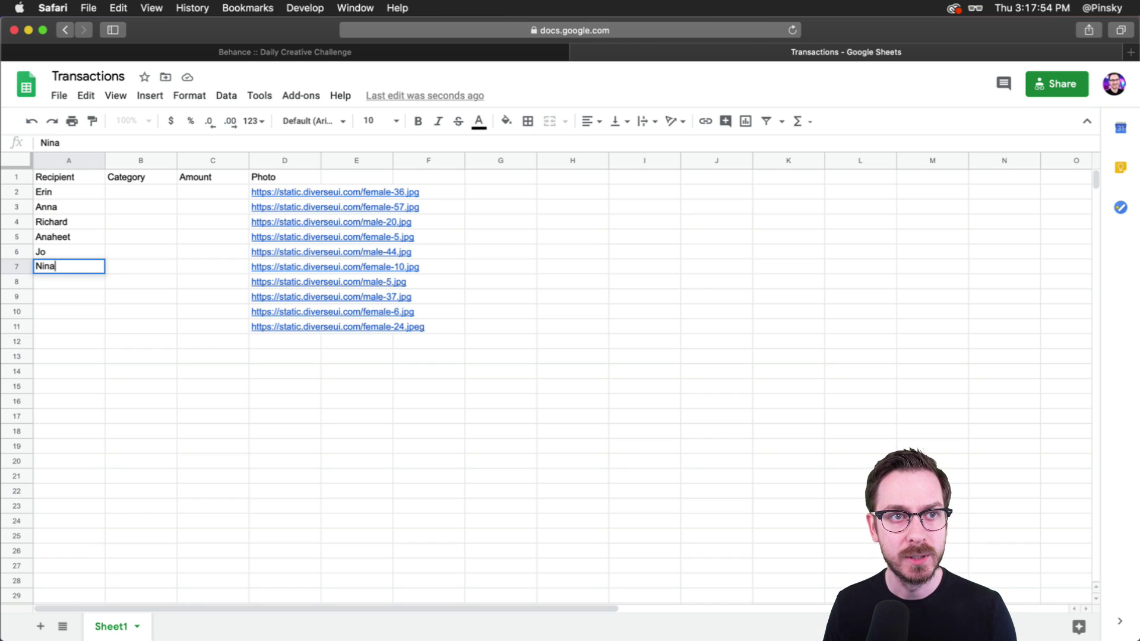
pyautogui.click(69, 280)
pyautogui.write('M')
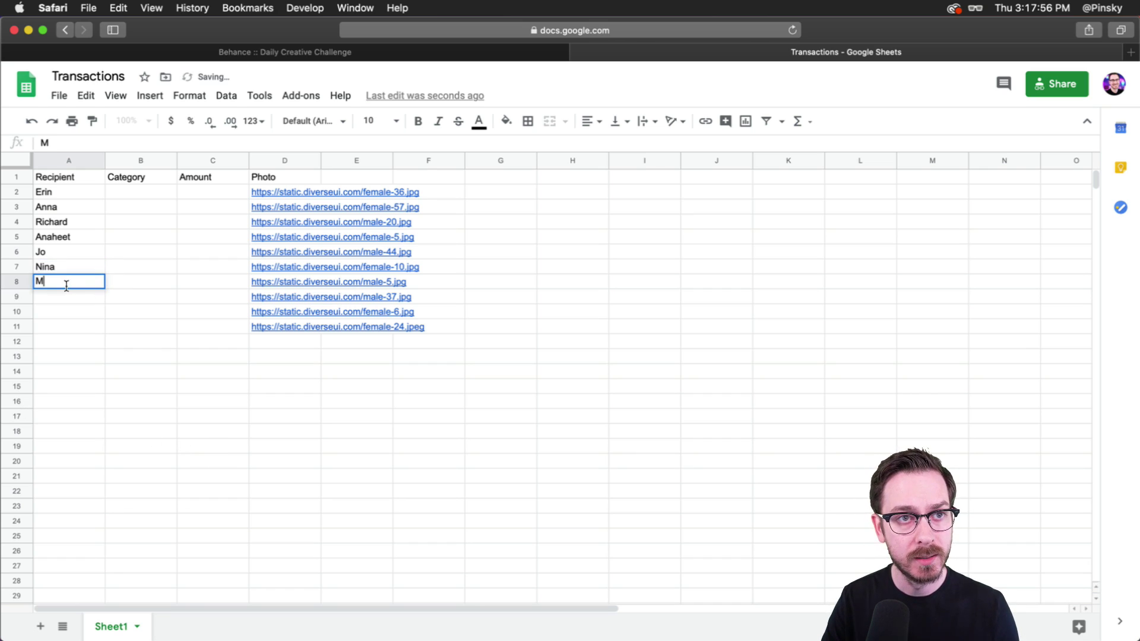
pyautogui.write('ounir')
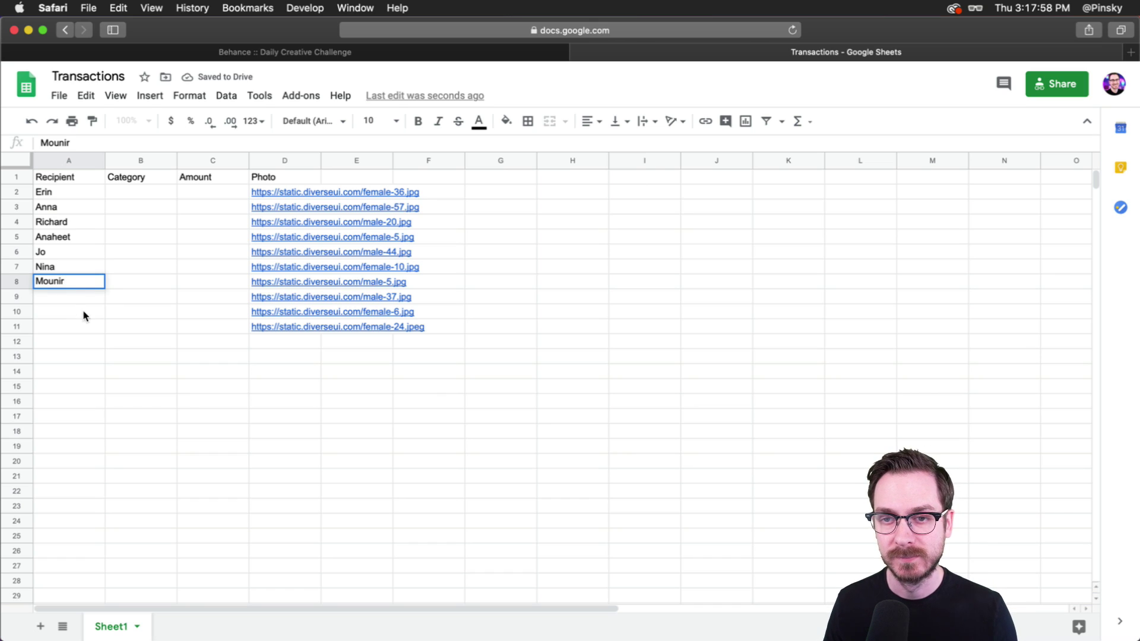
pyautogui.click(78, 295)
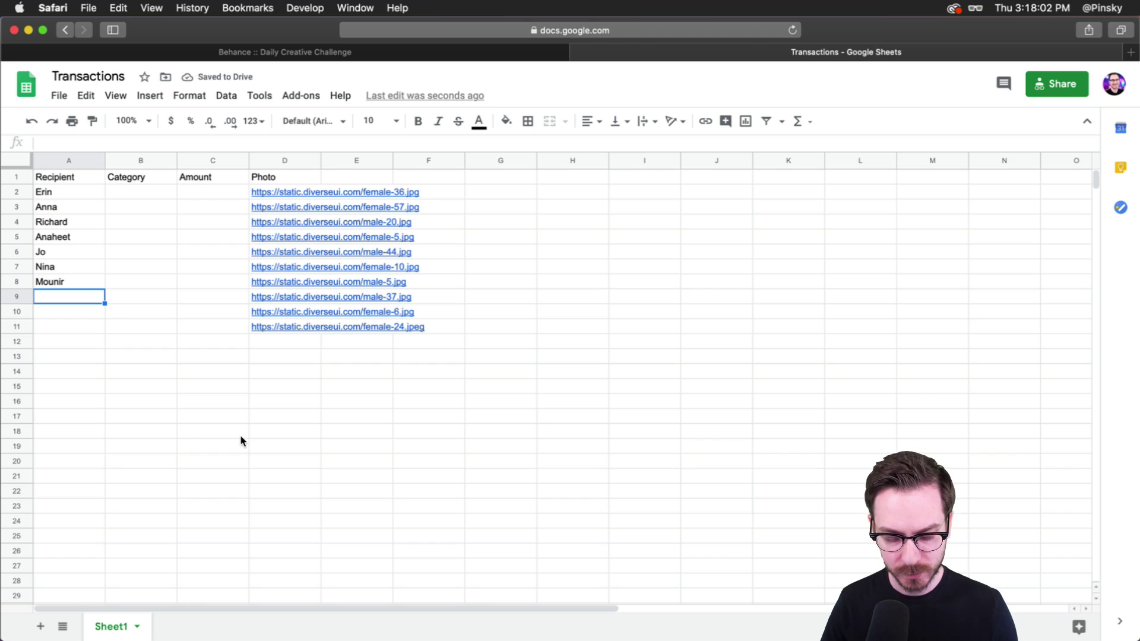
pyautogui.write('Erin')
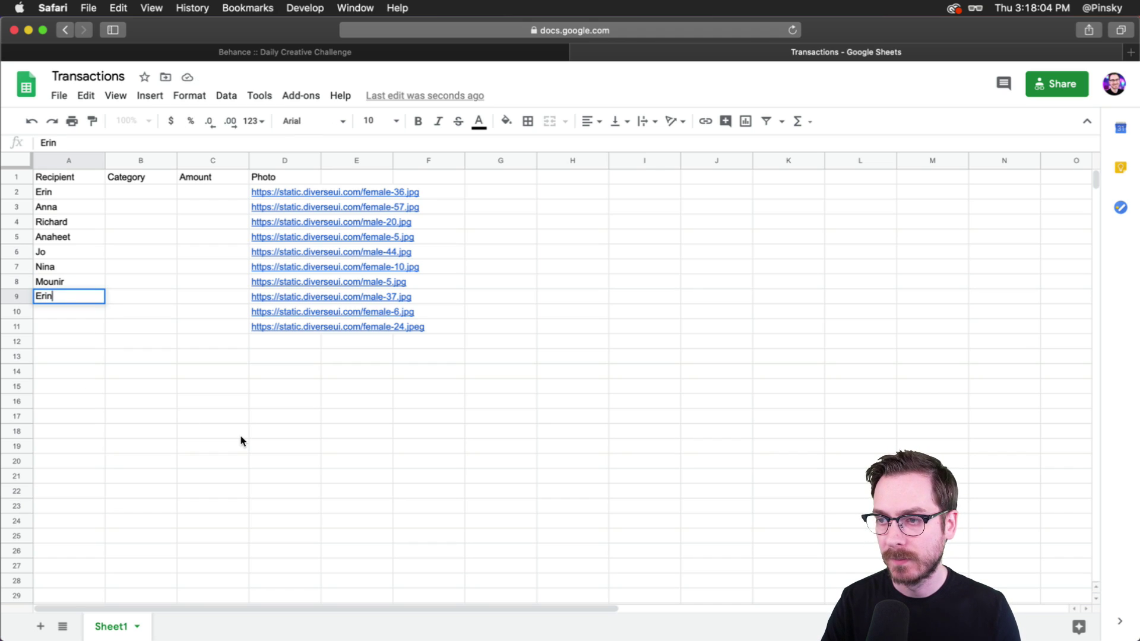
pyautogui.doubleClick(66, 299)
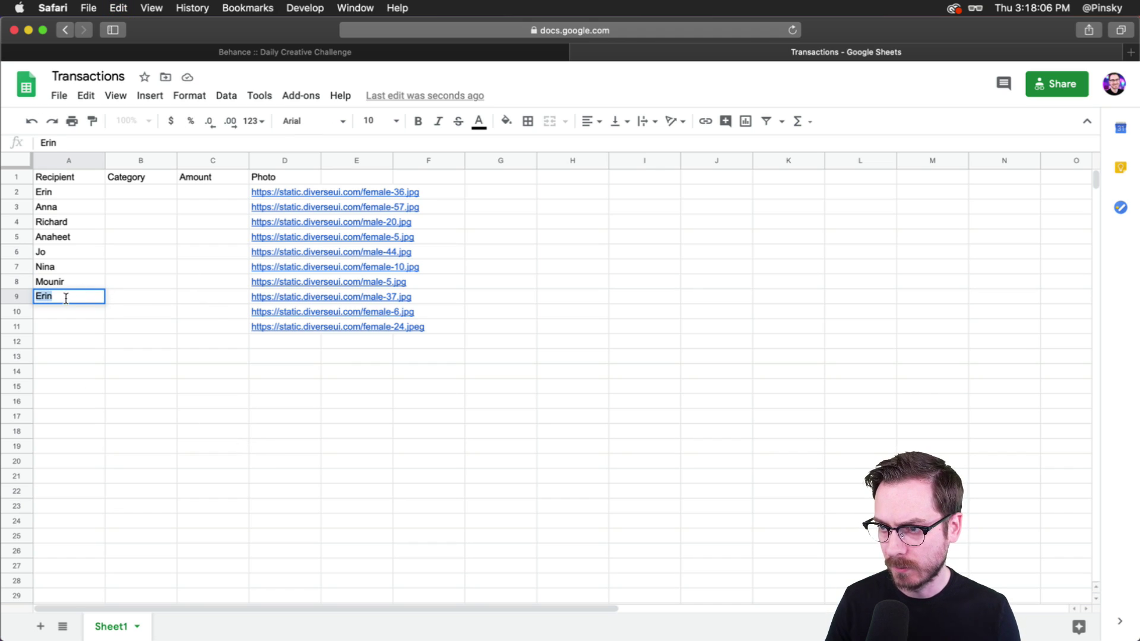
pyautogui.press('BackSpace')
pyautogui.press('Return')
# Enter a recipient's first name in cell A10, correcting the spelling before committing it.
pyautogui.write('E')
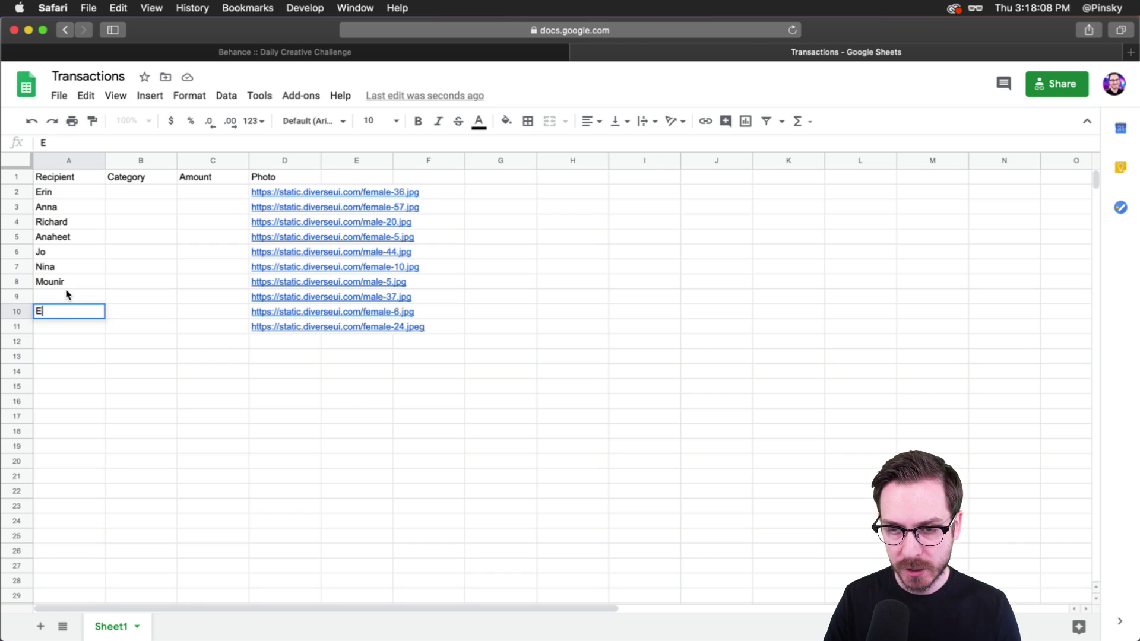
pyautogui.write('rnie')
pyautogui.press('BackSpace')
pyautogui.press('BackSpace')
pyautogui.press('BackSpace')
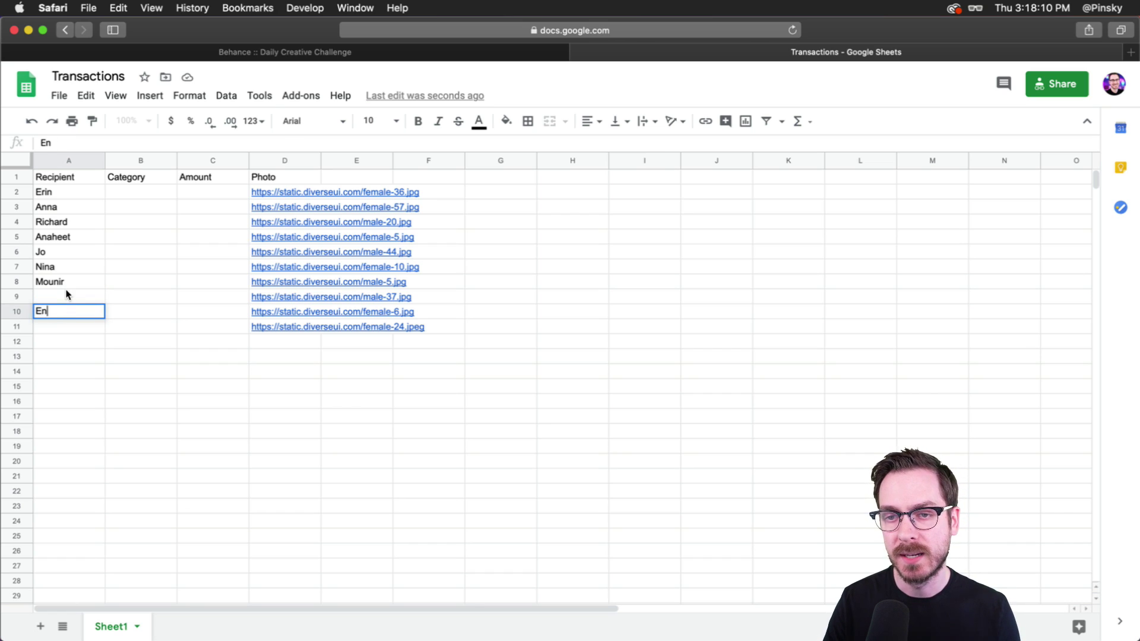
pyautogui.write('in')
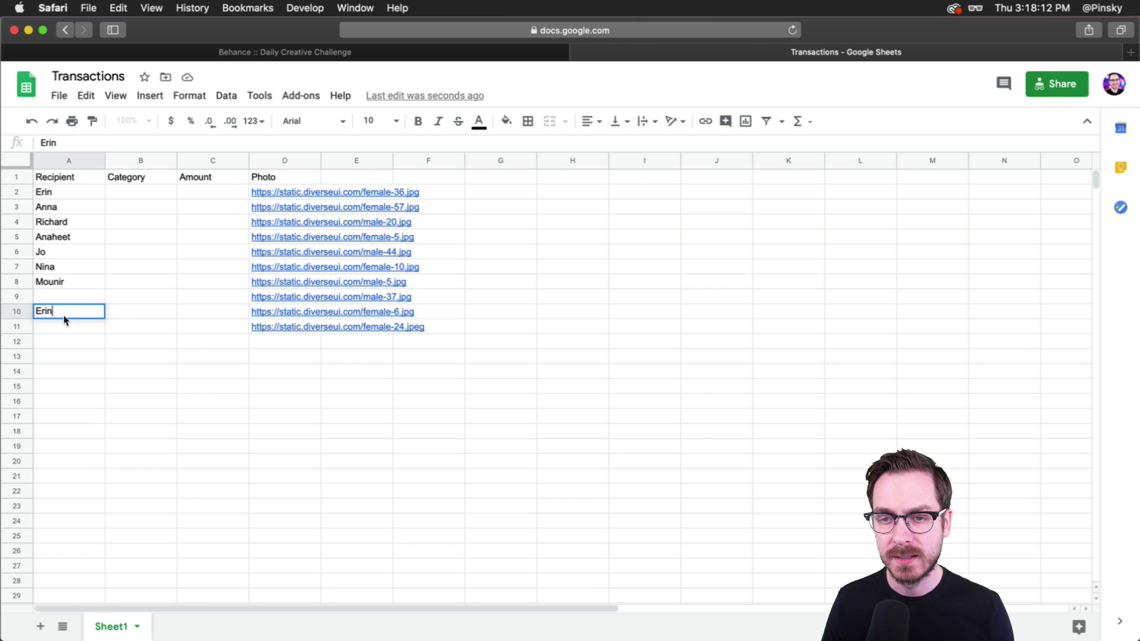
pyautogui.press('Return')
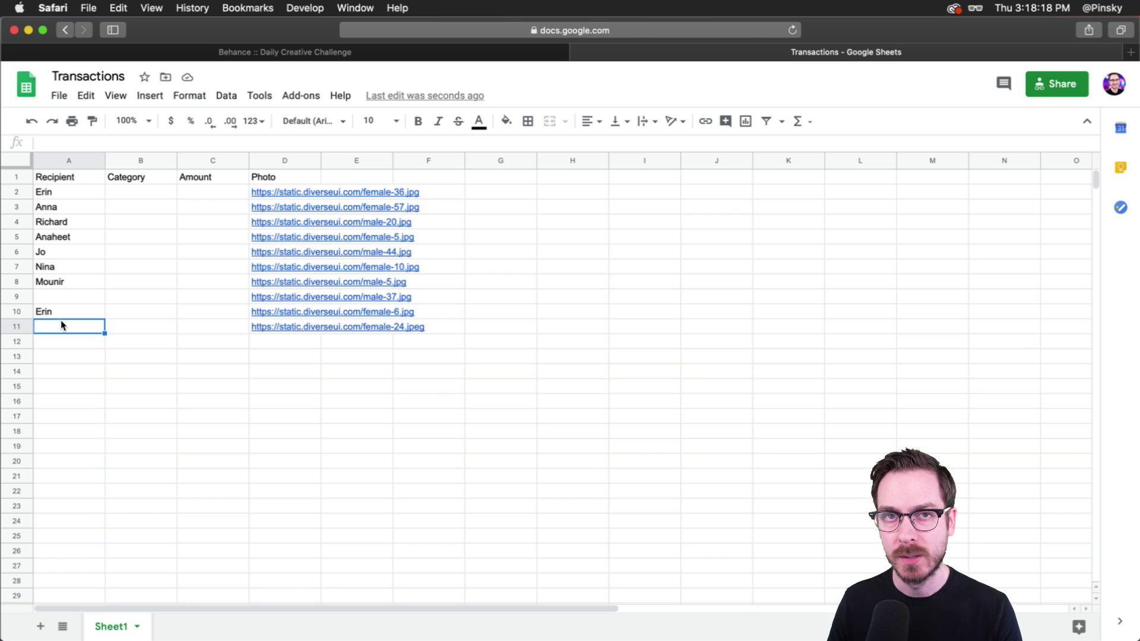
# Complete the Recipient column by entering first names in the empty cells A9 and A11.
pyautogui.click(63, 295)
pyautogui.write('Chris')
pyautogui.press('Return')
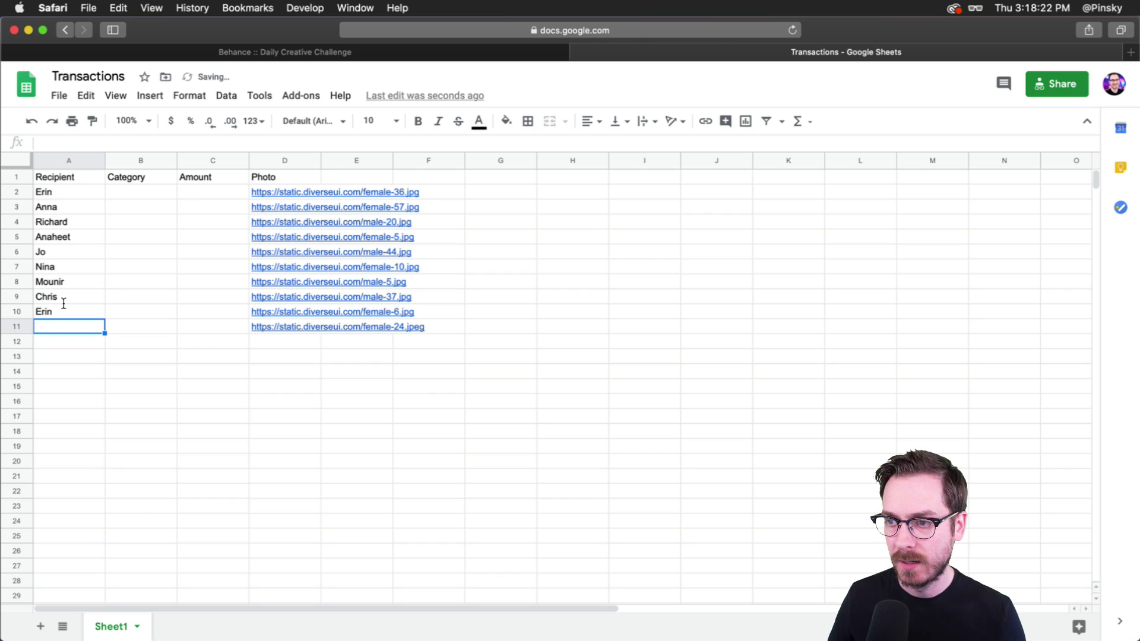
pyautogui.write('Ana')
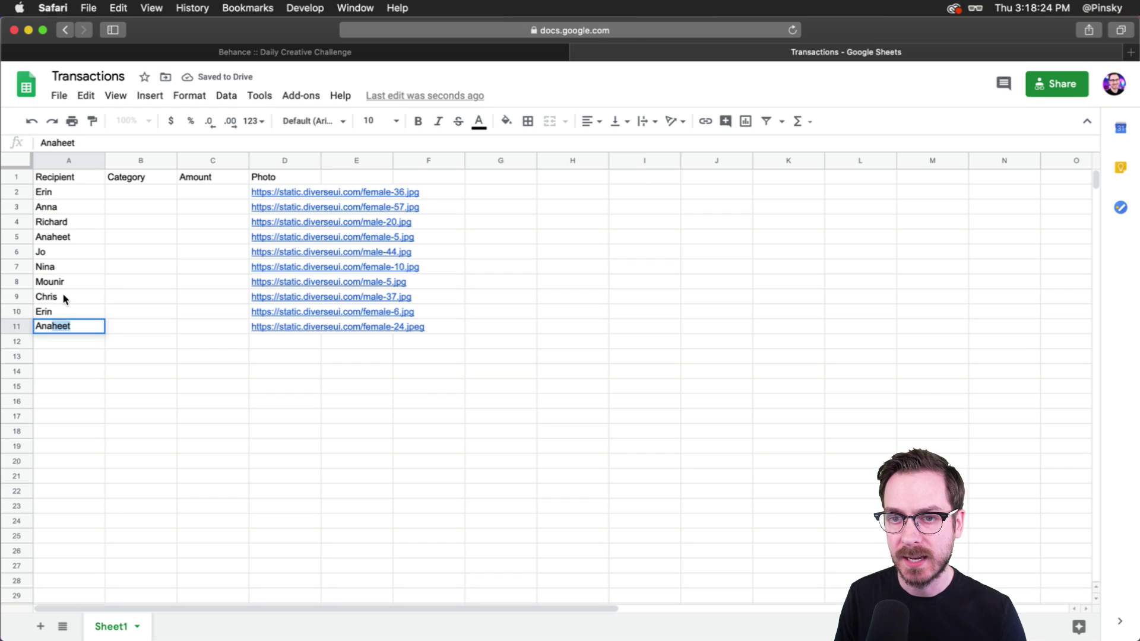
pyautogui.press('Return')
pyautogui.click(62, 295)
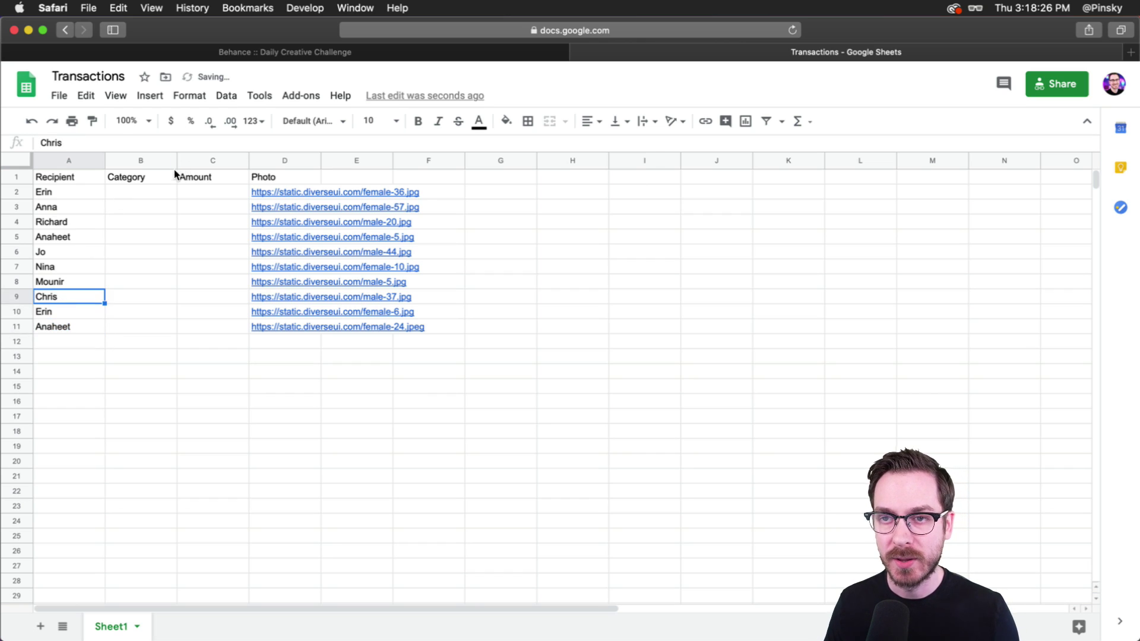
# Enter the categories Netflix, Coffee and Chocolate in cells B2 to B4.
pyautogui.click(155, 194)
pyautogui.write('Netlix')
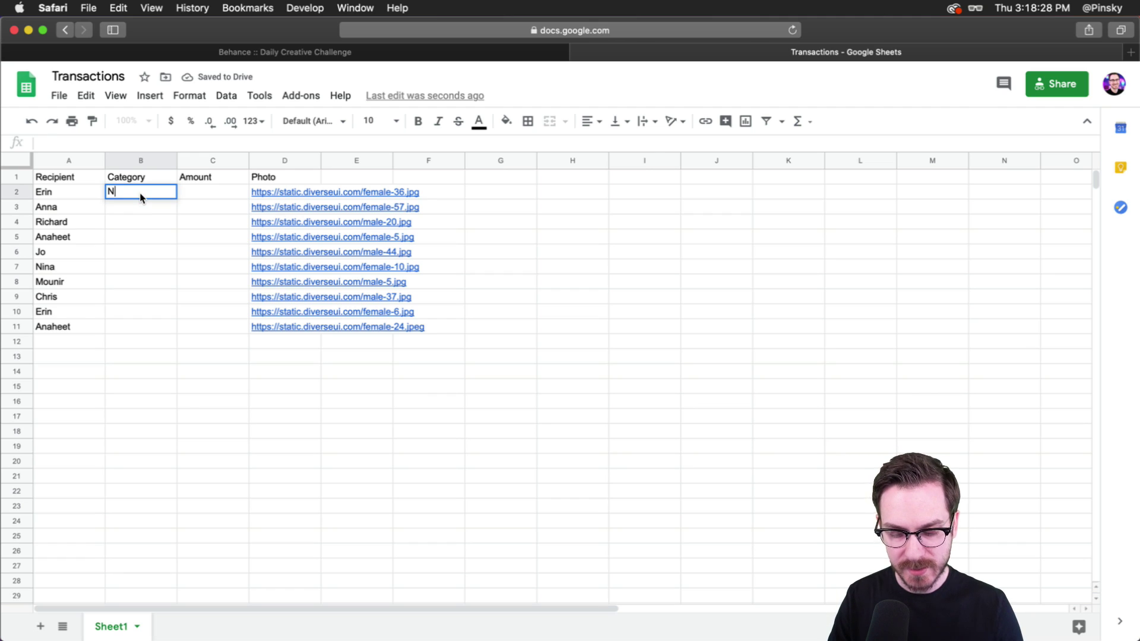
pyautogui.press('BackSpace')
pyautogui.press('BackSpace')
pyautogui.press('BackSpace')
pyautogui.write('flix')
pyautogui.press('Return')
pyautogui.write('Coffee')
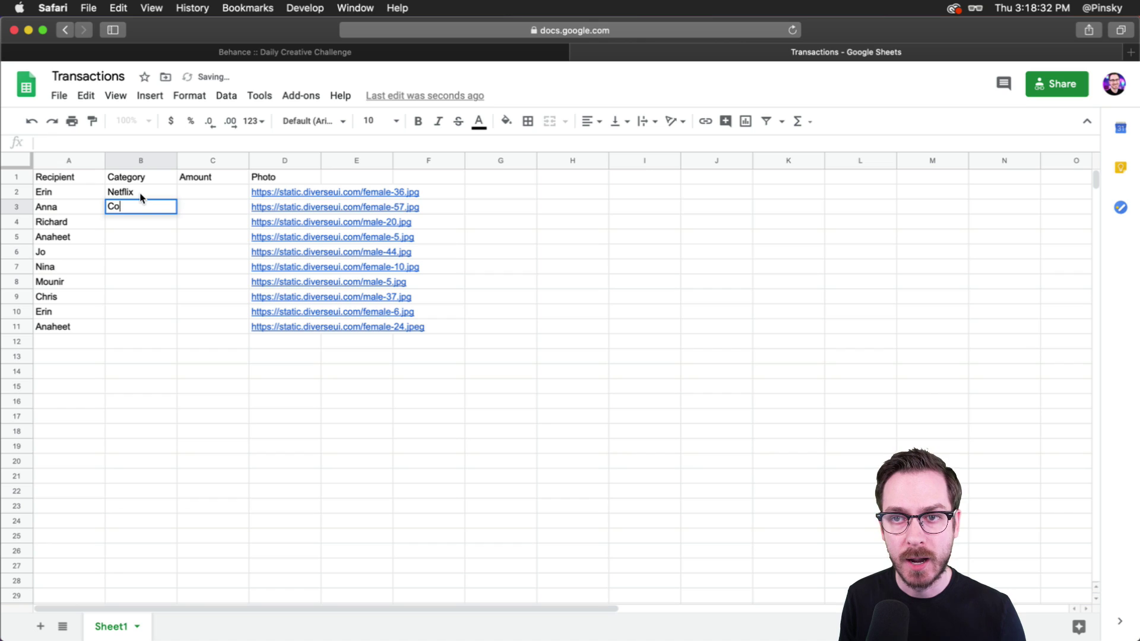
pyautogui.press('Return')
pyautogui.write('Chocolate')
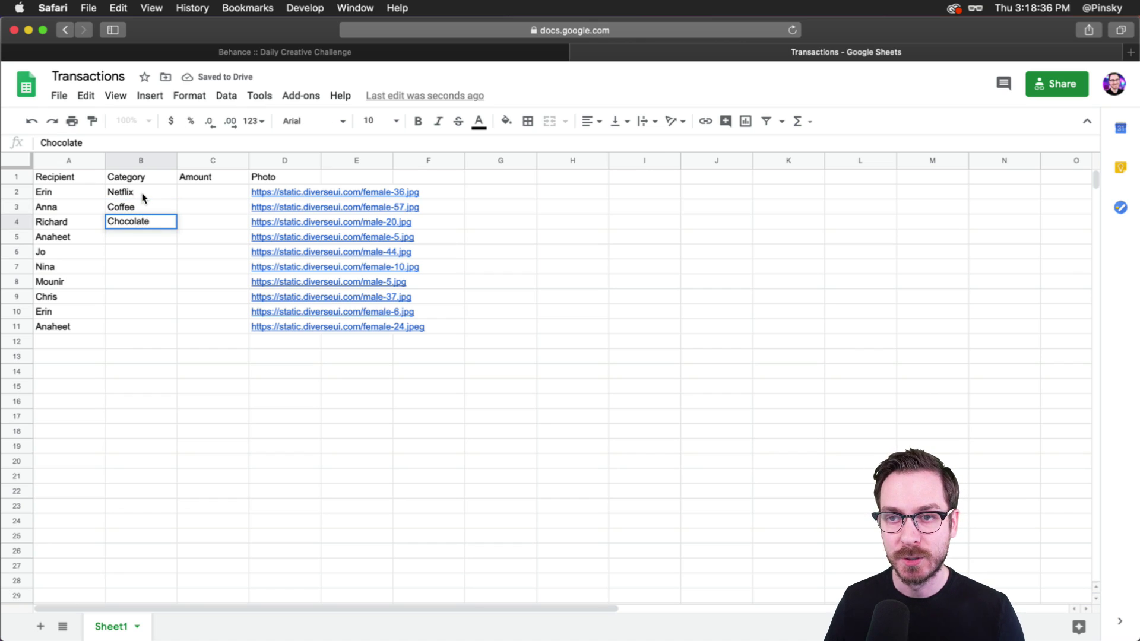
pyautogui.click(143, 239)
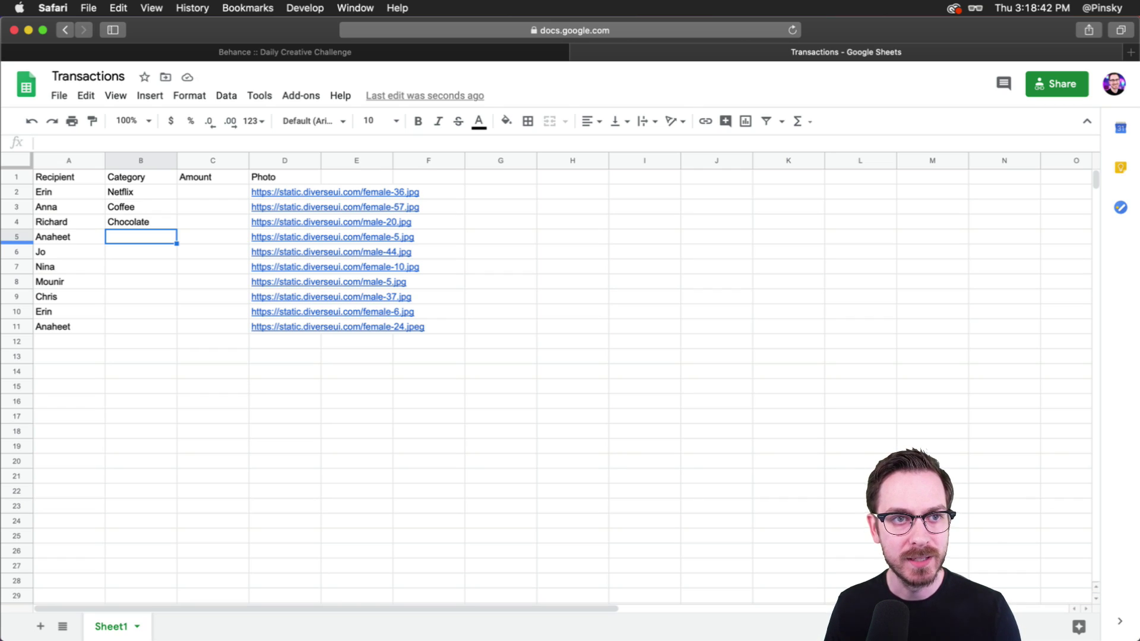
# Enter the categories Amazon Prime, Uber Eats and Donuts in cells B5 to B7.
pyautogui.write('Amazon Prime')
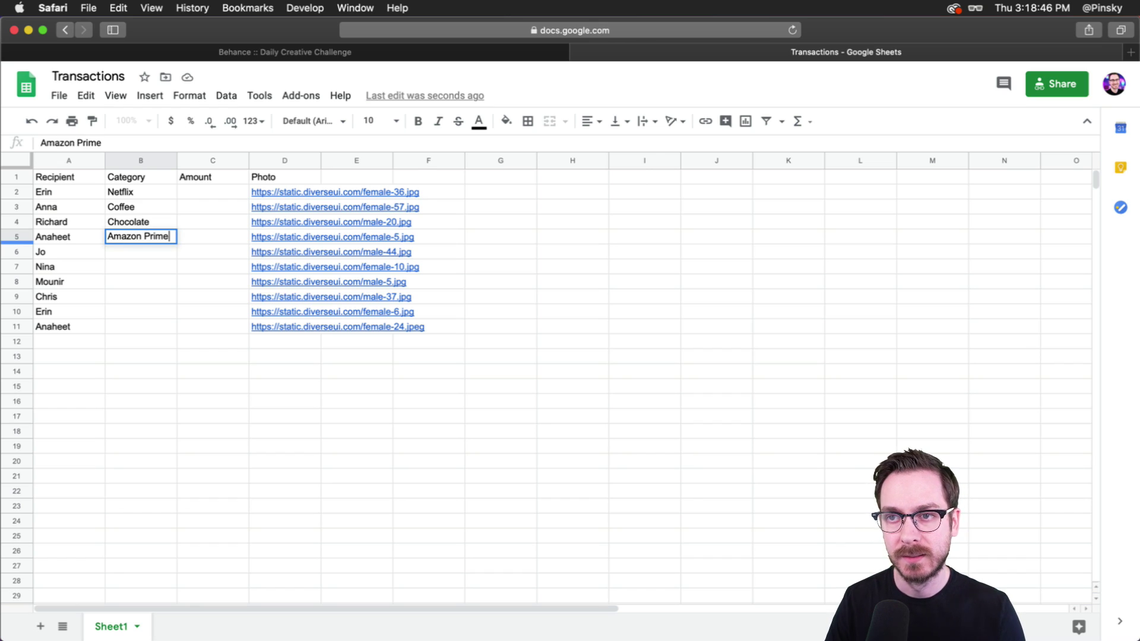
pyautogui.press('Return')
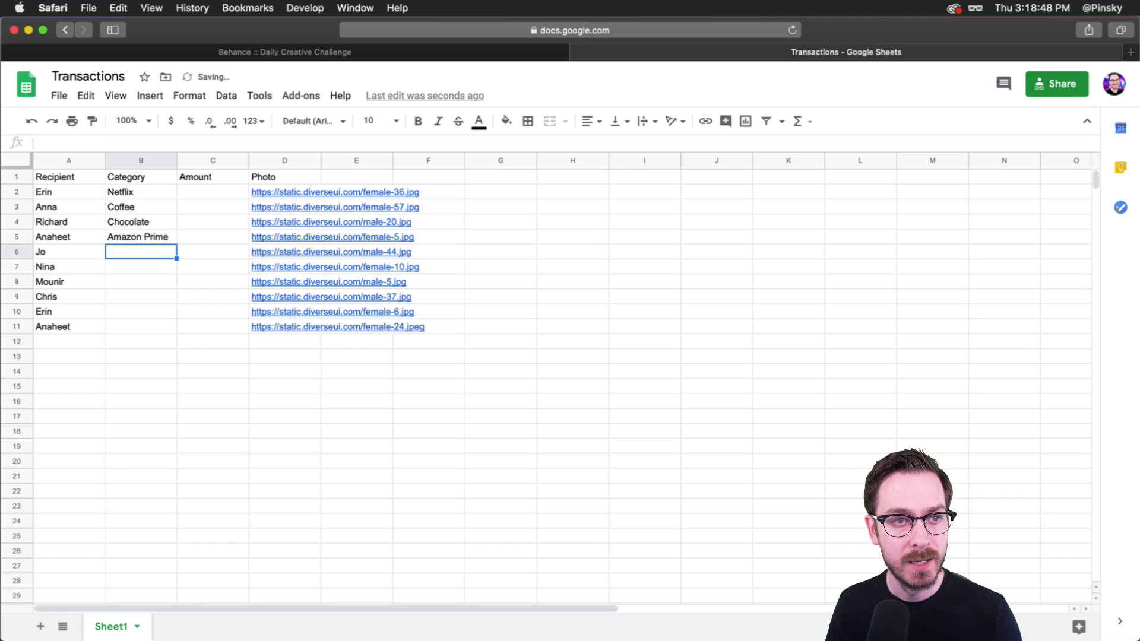
pyautogui.write('Uber Eats')
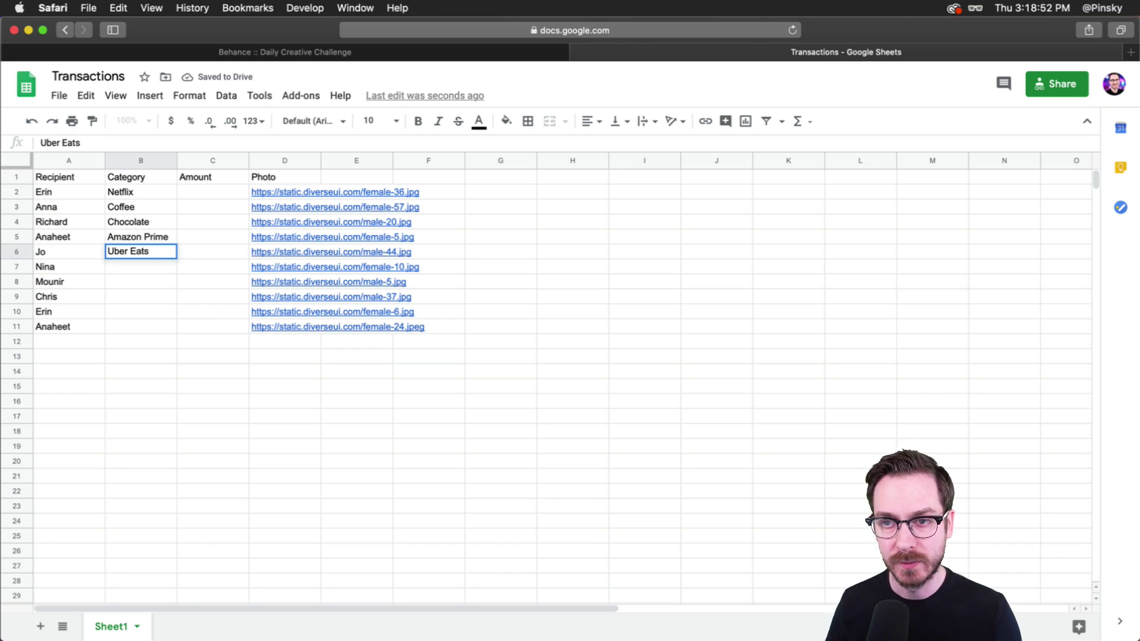
pyautogui.press('Return')
pyautogui.write('Donuts')
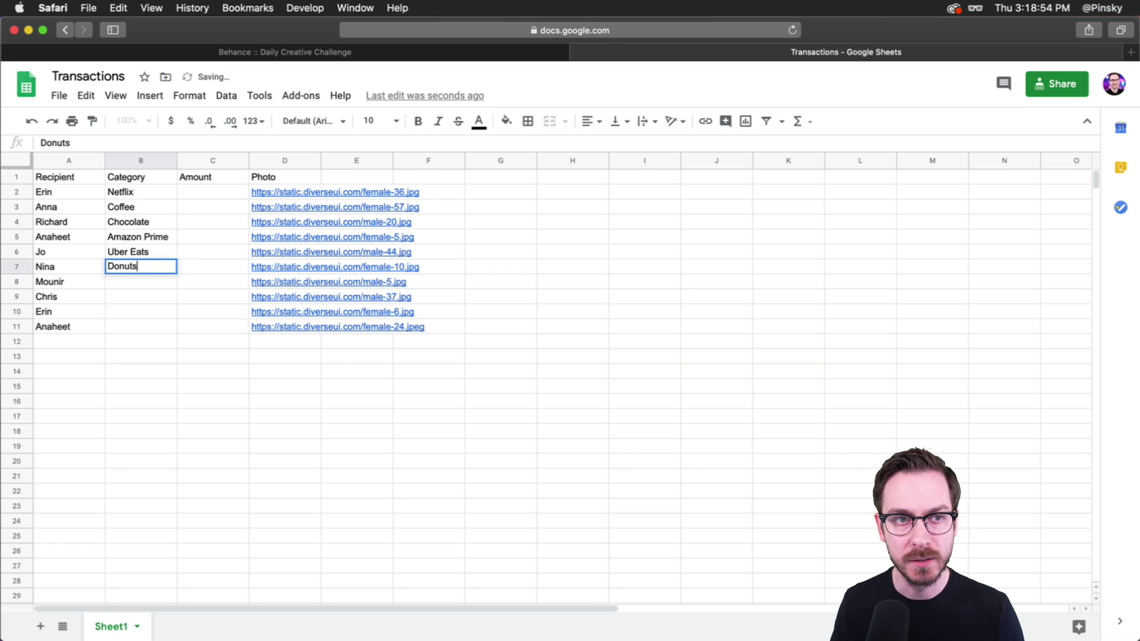
pyautogui.press('Return')
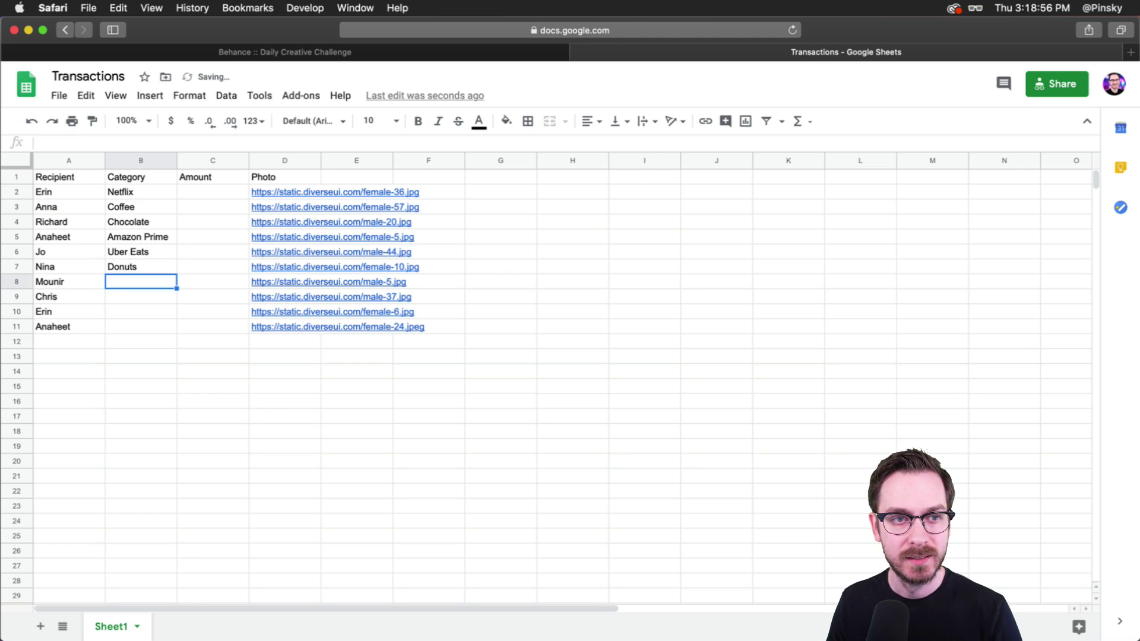
# Enter the categories Latte and Coffee in cells B8 and B9.
pyautogui.write('L')
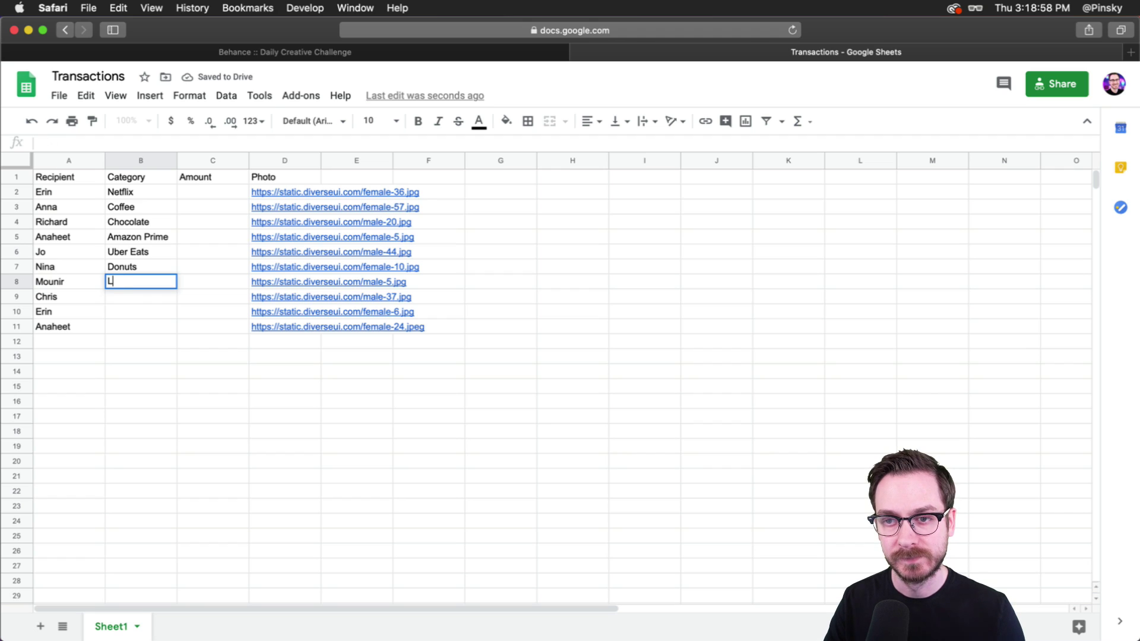
pyautogui.write('atte')
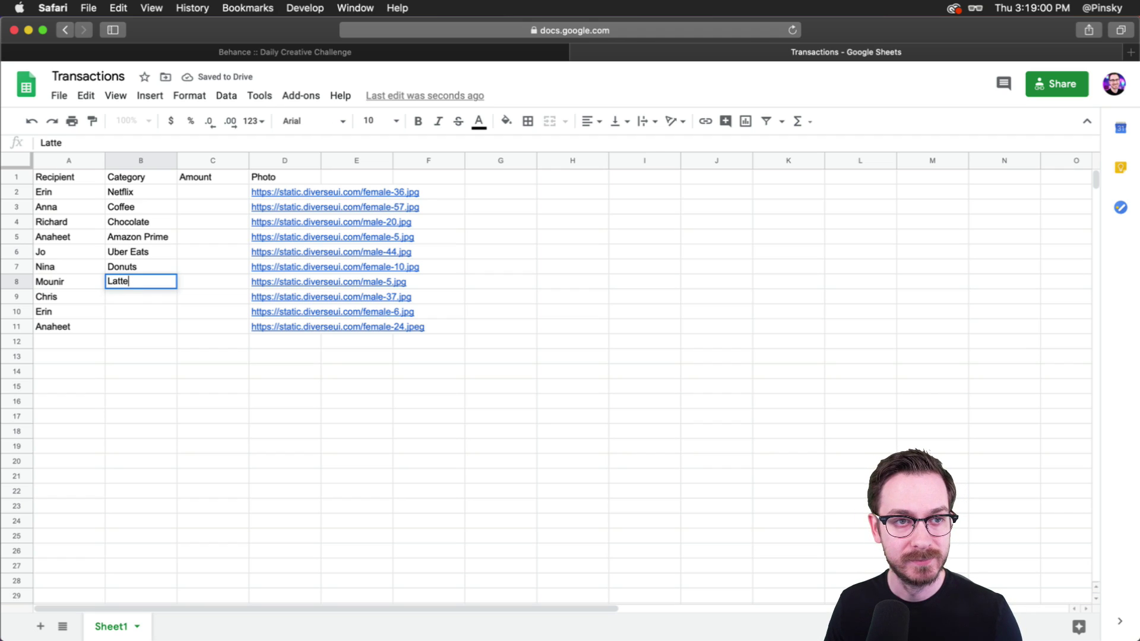
pyautogui.press('Return')
pyautogui.write('Coffee')
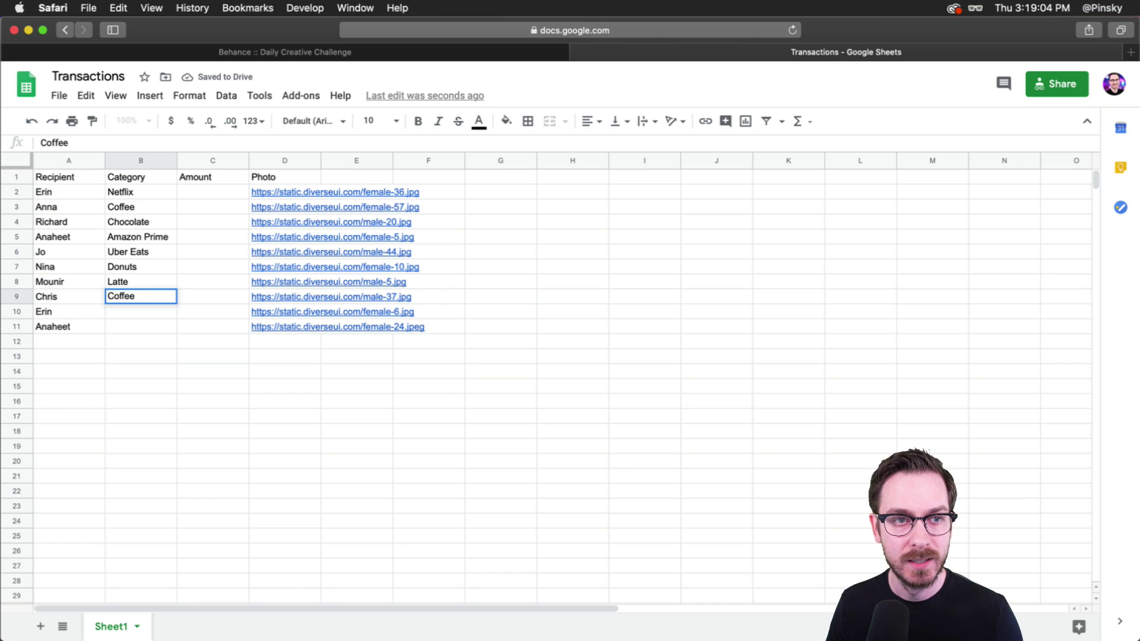
pyautogui.press('Return')
# Finish the Category column with Ice cream in cell B10 and Adobe Stock in B11.
pyautogui.write('Ulc')
pyautogui.press('BackSpace')
pyautogui.press('BackSpace')
pyautogui.press('BackSpace')
pyautogui.write('Ice cream')
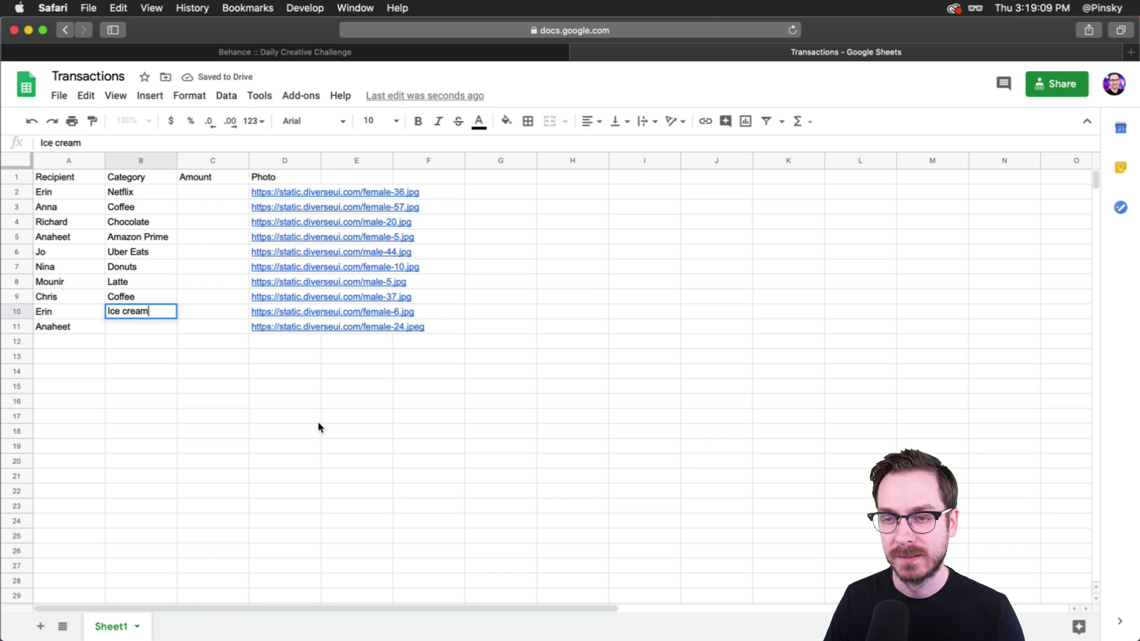
pyautogui.press('Return')
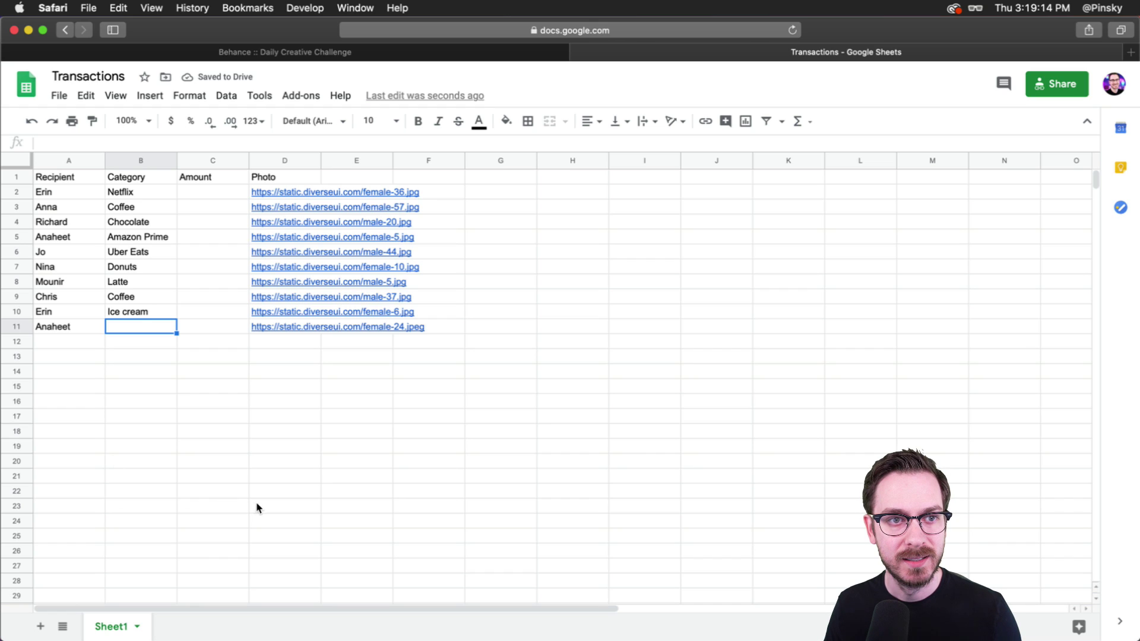
pyautogui.write('Adobe Stock')
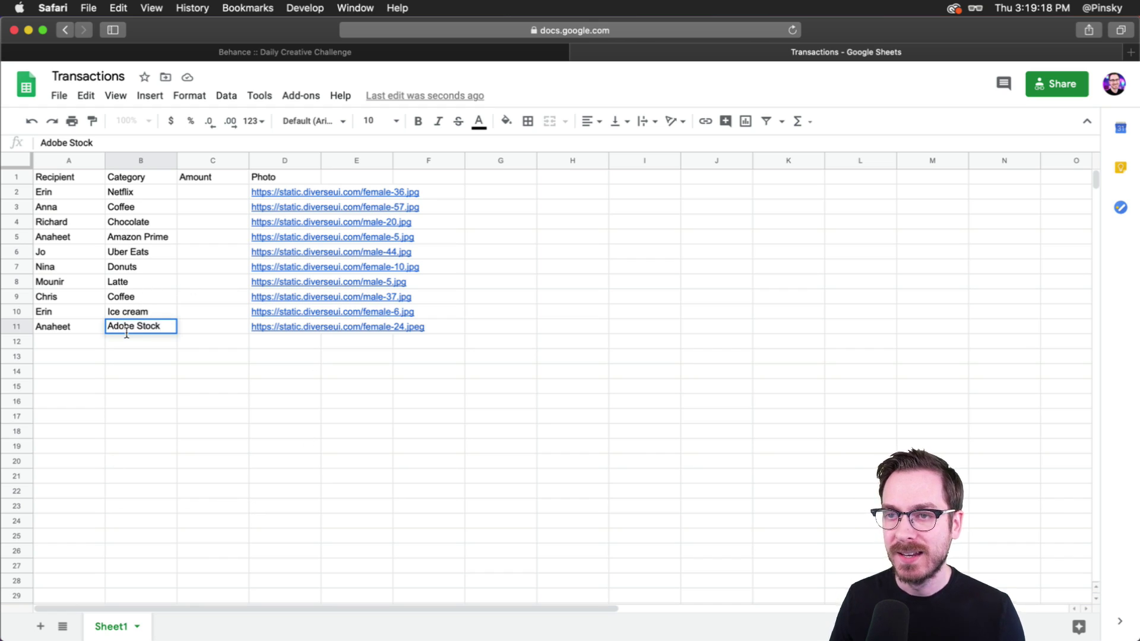
# Enter the amounts 0.023 BTC, 0.1345 BTC and 1.234 ETH in cells C2 to C4.
pyautogui.click(209, 190)
pyautogui.write('0.023 BTC')
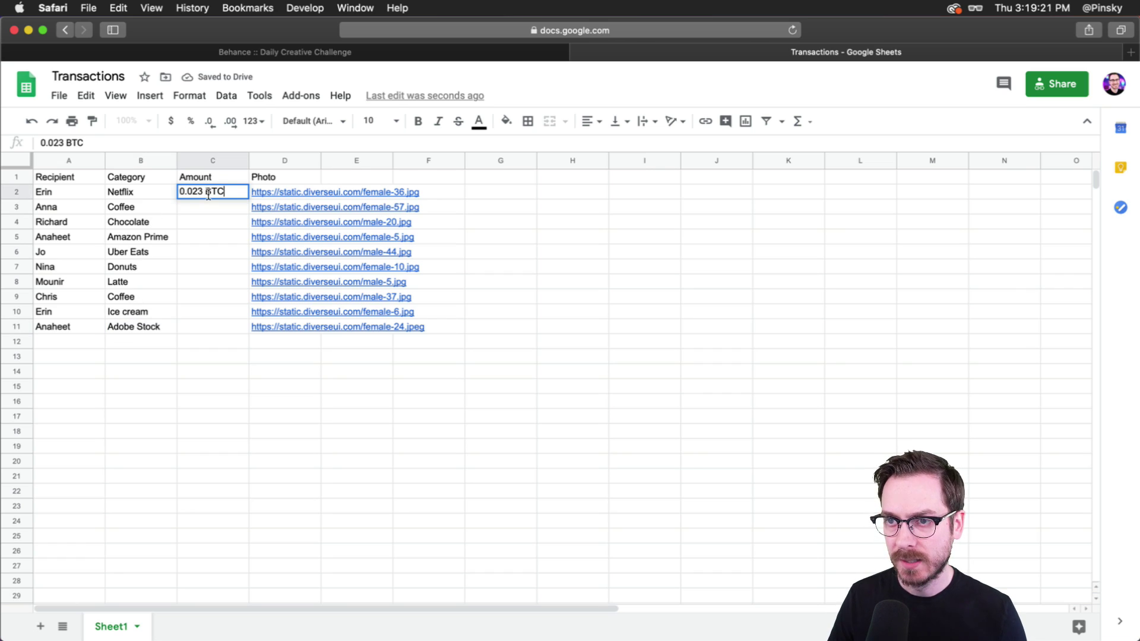
pyautogui.press('Return')
pyautogui.write('0')
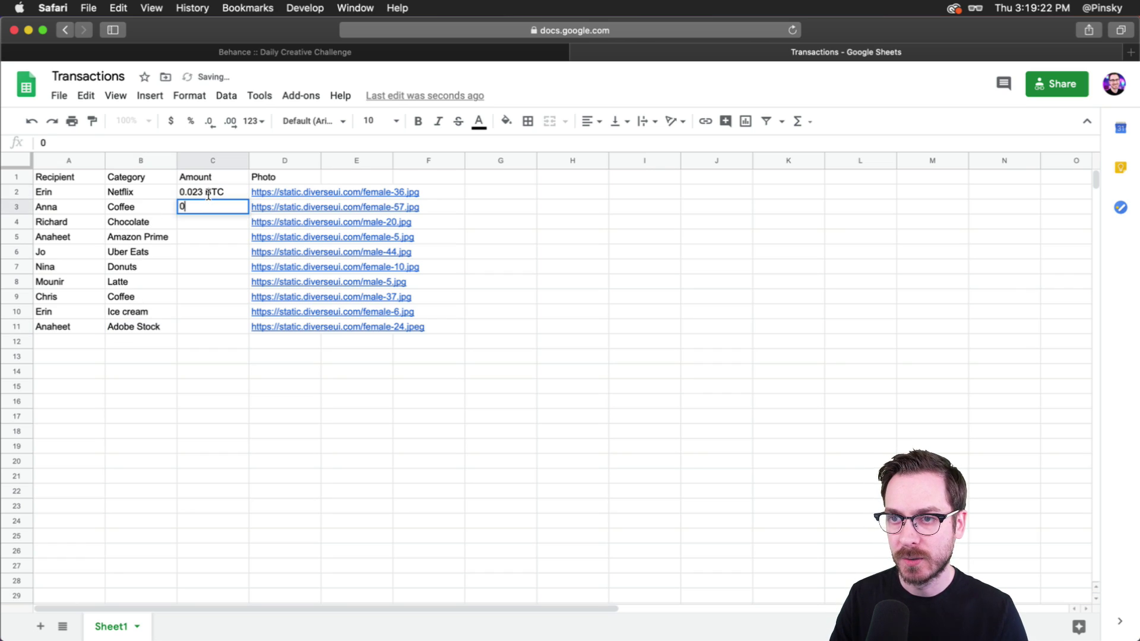
pyautogui.write('.1345 BTC')
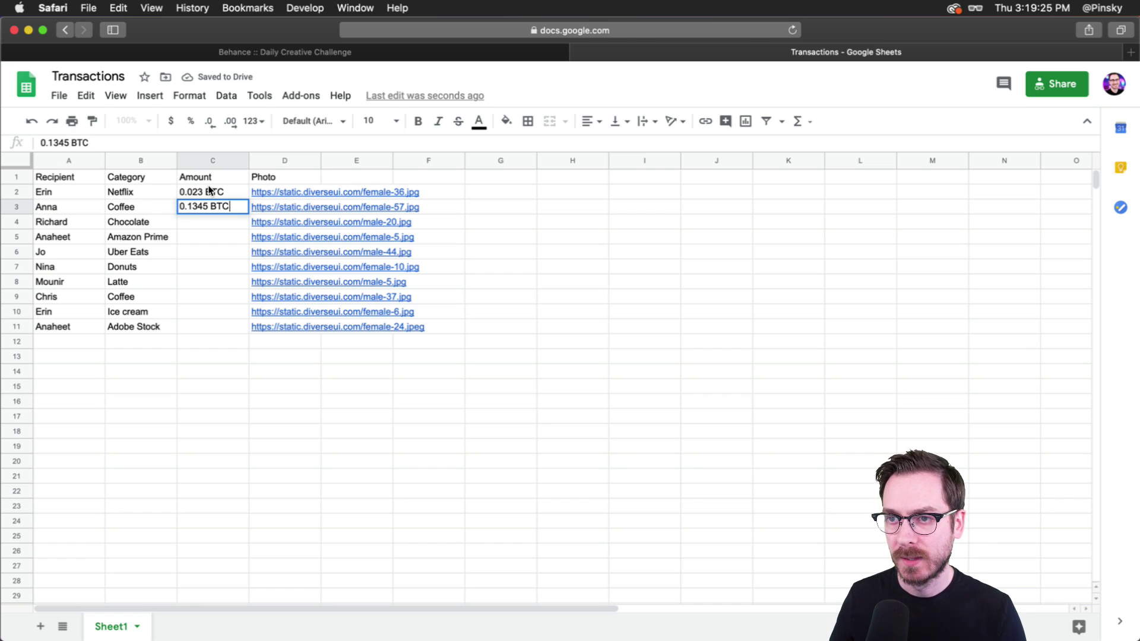
pyautogui.press('Return')
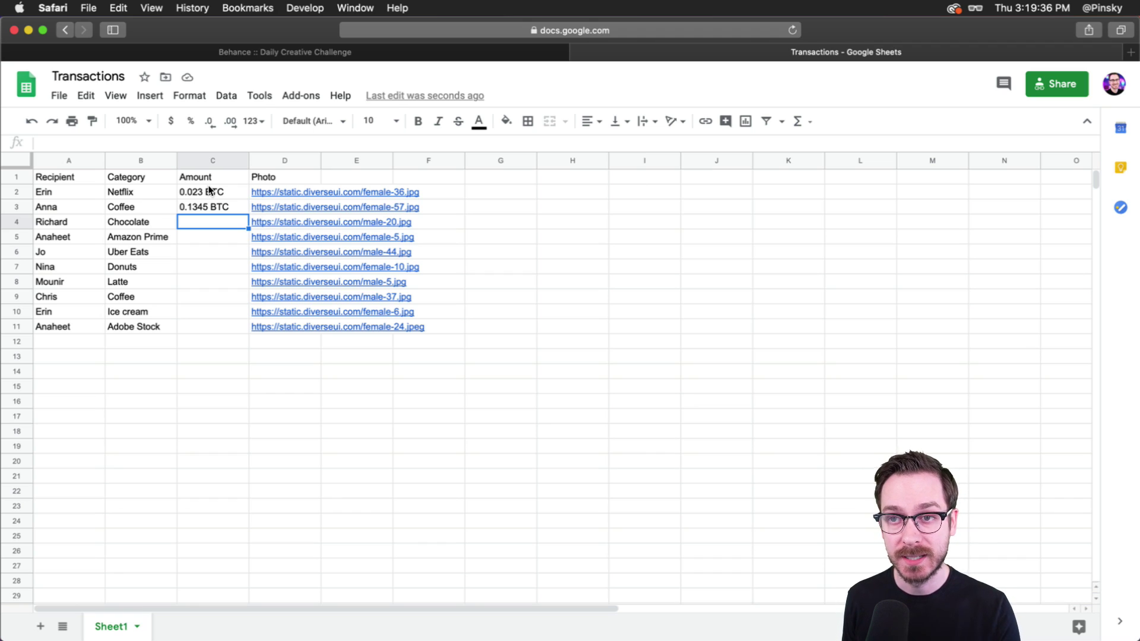
pyautogui.write('1.234 ETH')
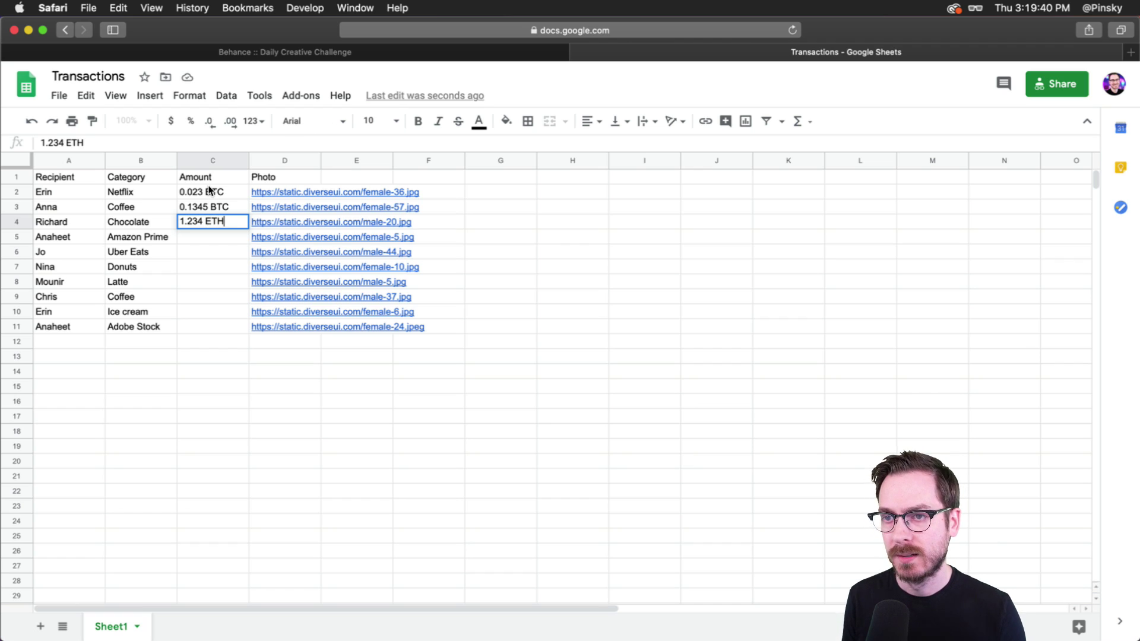
pyautogui.press('Return')
# Enter the amount 0.123 BTC in cell C5.
pyautogui.write('0.0134')
pyautogui.press('BackSpace')
pyautogui.press('BackSpace')
pyautogui.press('BackSpace')
pyautogui.press('BackSpace')
pyautogui.press('BackSpace')
pyautogui.press('BackSpace')
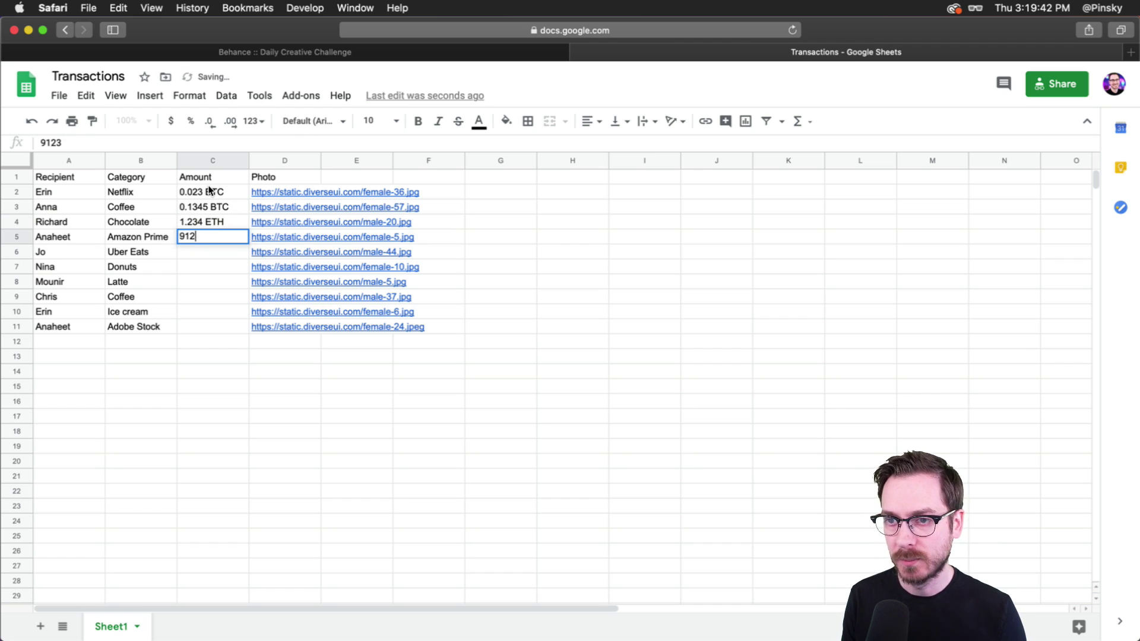
pyautogui.write('0123')
pyautogui.press('BackSpace')
pyautogui.press('BackSpace')
pyautogui.press('BackSpace')
pyautogui.write('.123 BTC')
# Copy the 0.023 BTC amount from cell C2 into cells C6 and C7.
pyautogui.click(191, 190)
pyautogui.press('super+c')
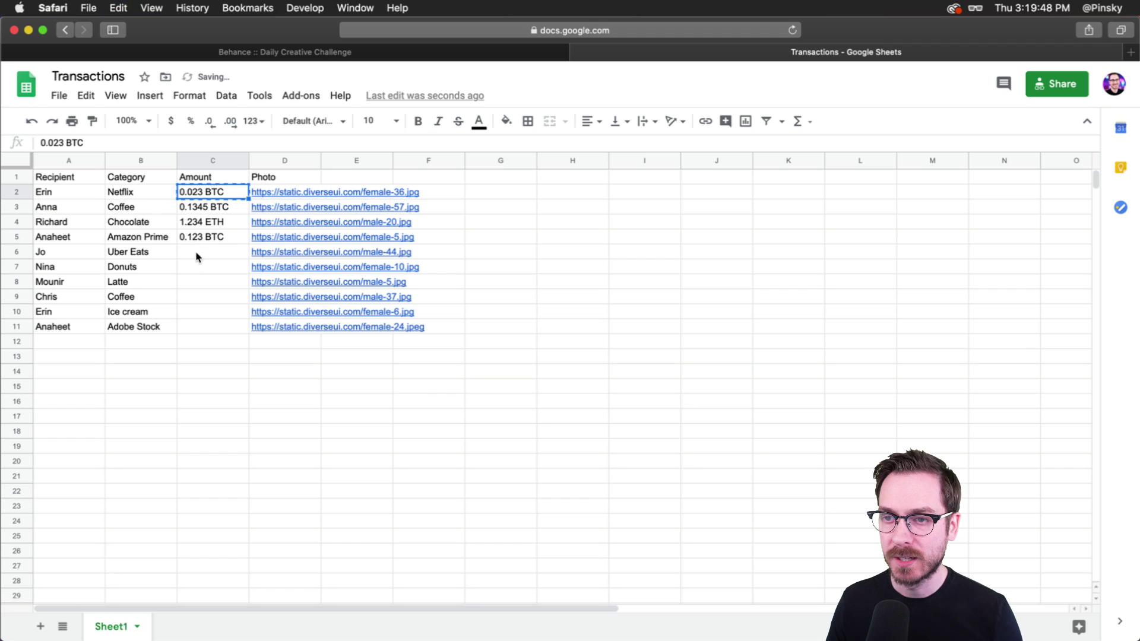
pyautogui.click(196, 255)
pyautogui.press('super+v')
pyautogui.click(196, 265)
pyautogui.press('super+v')
# Copy the 1.234 ETH amount from cell C4 into cells C8 and C11.
pyautogui.click(199, 208)
pyautogui.click(197, 222)
pyautogui.press('super+c')
pyautogui.click(196, 282)
pyautogui.press('super+v')
pyautogui.click(196, 331)
pyautogui.press('super+v')
# Copy the amount from cell C6 into cells C9 and C10.
pyautogui.click(196, 252)
pyautogui.press('super+c')
pyautogui.click(196, 296)
pyautogui.press('super+v')
pyautogui.click(195, 312)
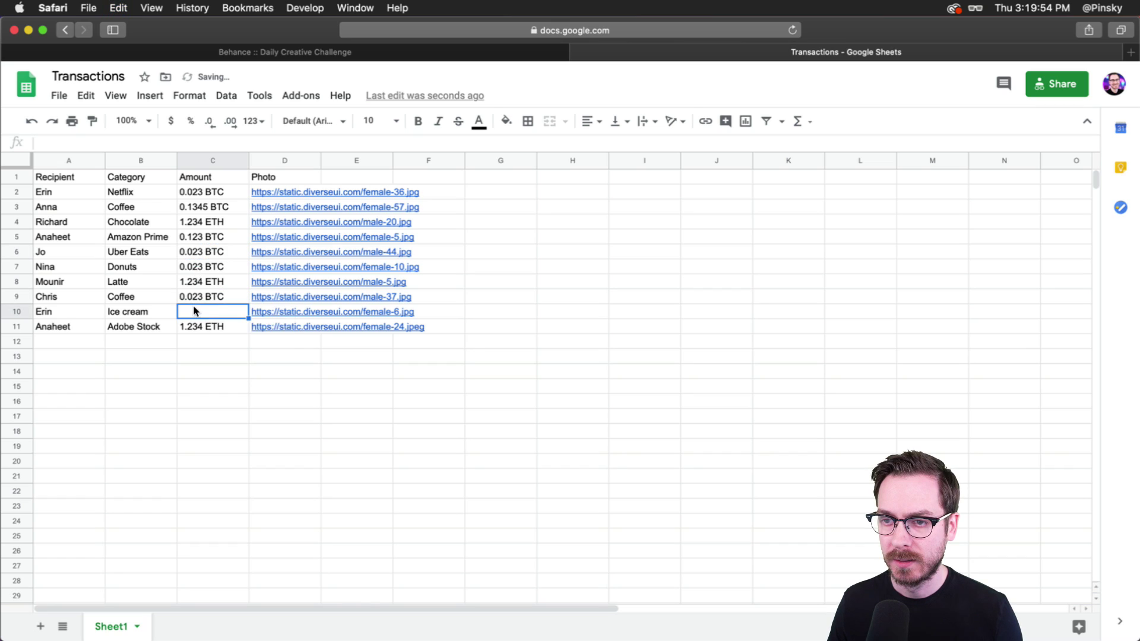
pyautogui.press('super+v')
# Edit the amounts in cells C9 and C10 to 0.0223 BTC and 0.051223 BTC.
pyautogui.click(196, 297)
pyautogui.doubleClick(196, 299)
pyautogui.write('2')
pyautogui.doubleClick(198, 311)
pyautogui.click(191, 311)
pyautogui.write('512')
pyautogui.click(219, 360)
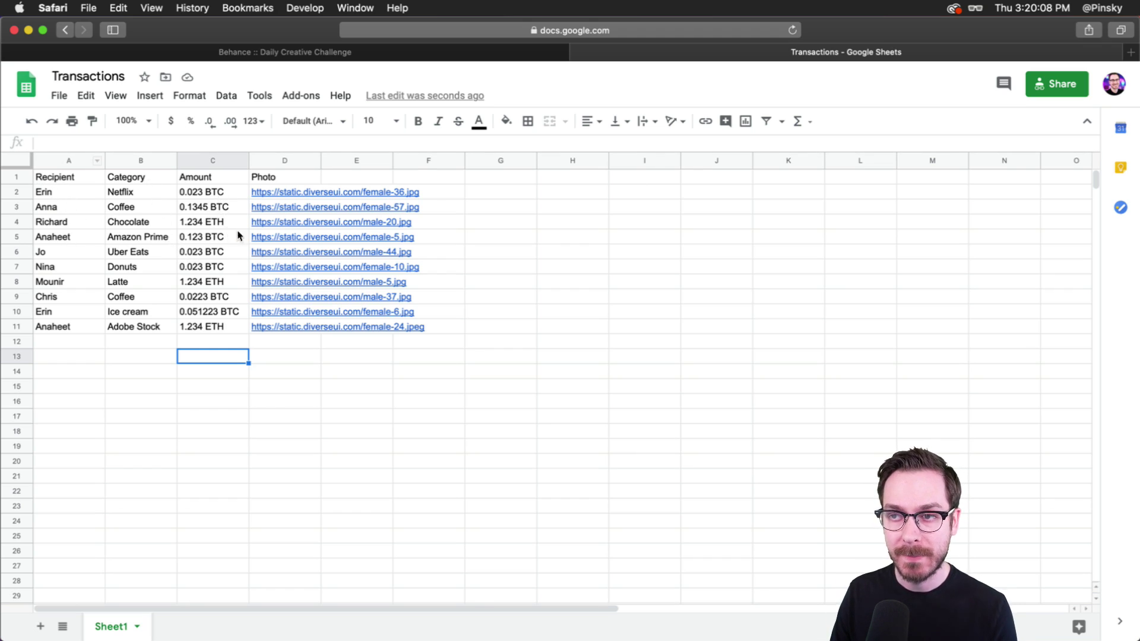
pyautogui.moveTo(303, 230)
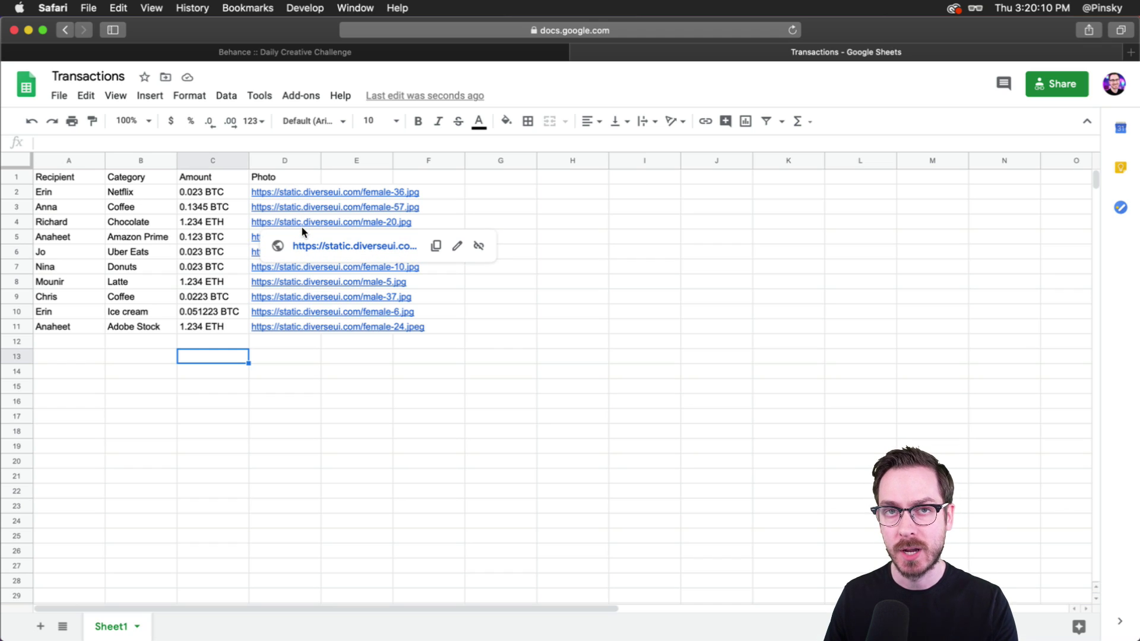
pyautogui.click(61, 338)
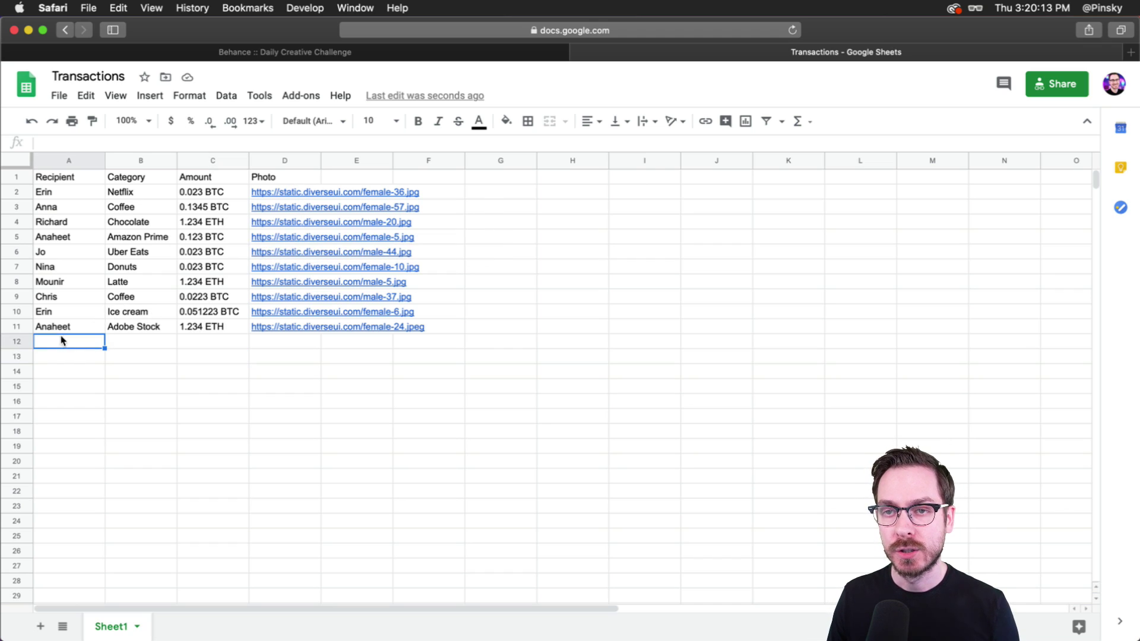
pyautogui.click(55, 177)
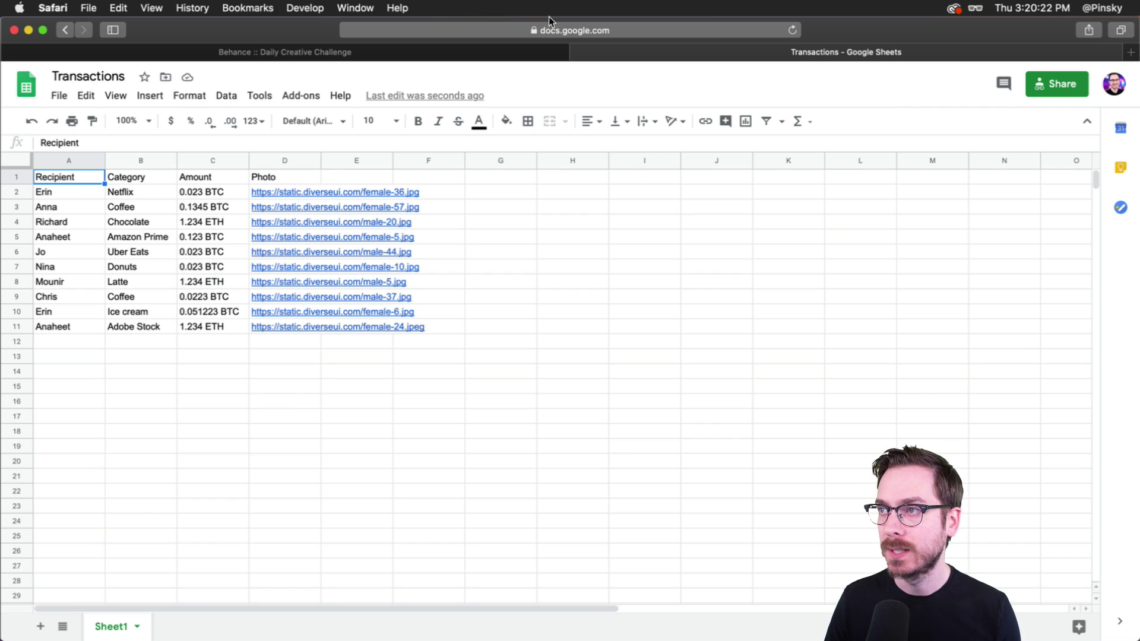
# Copy the web address of the Transactions spreadsheet.
pyautogui.click(565, 27)
pyautogui.press('super+c')
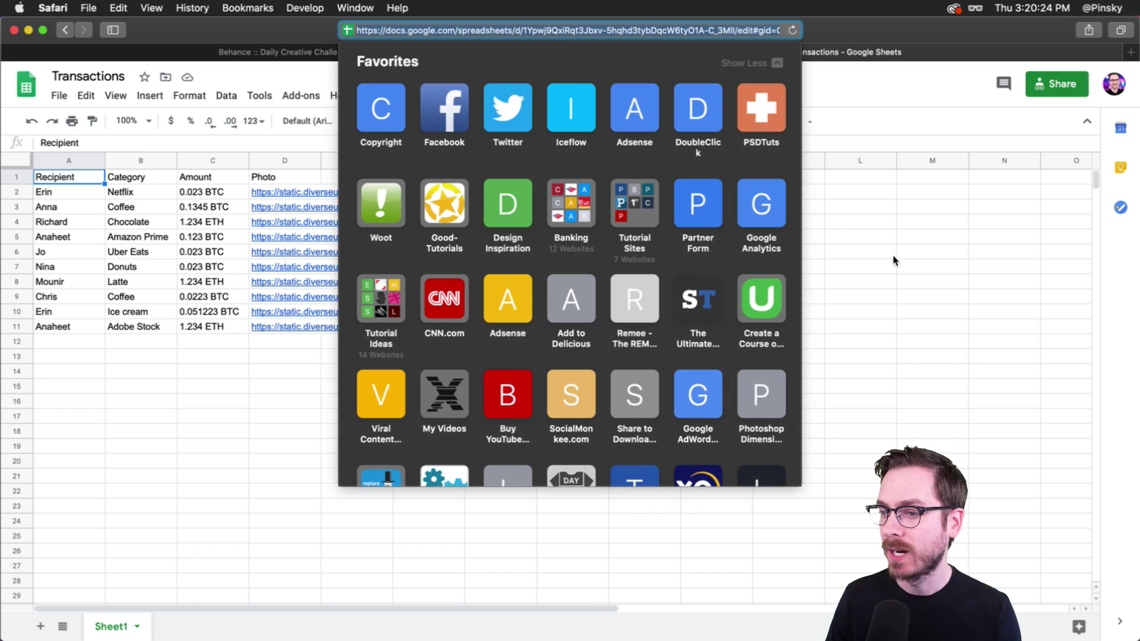
pyautogui.press('Escape')
# Switch to Adobe XD, select the whole transactions repeat grid and open the Google Sheets plugin.
pyautogui.press('super+Tab')
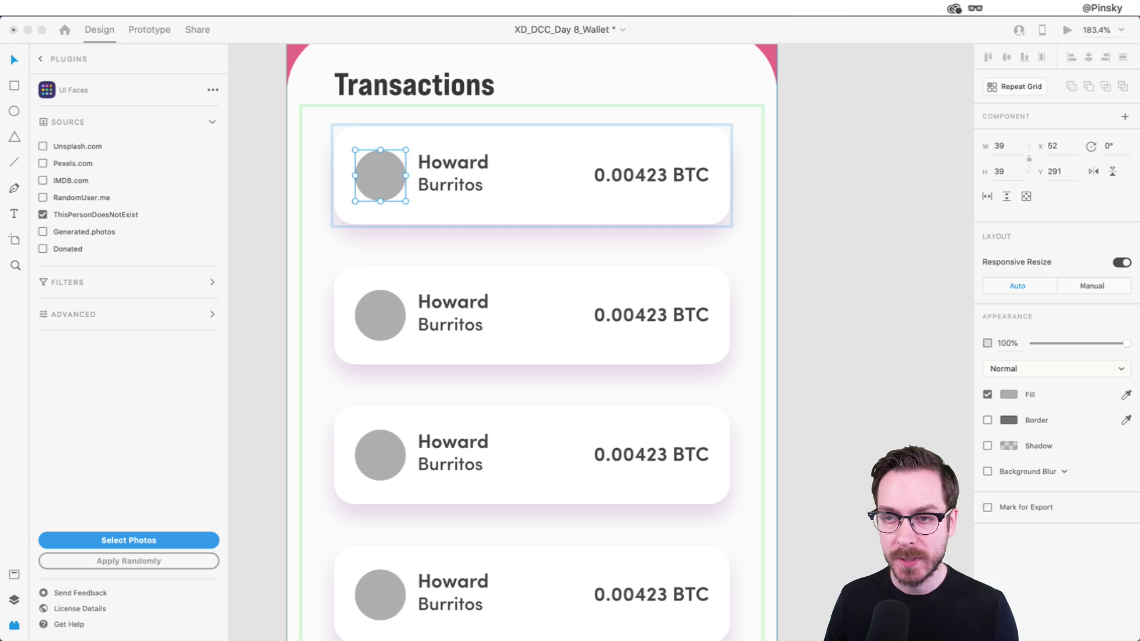
pyautogui.press('Escape')
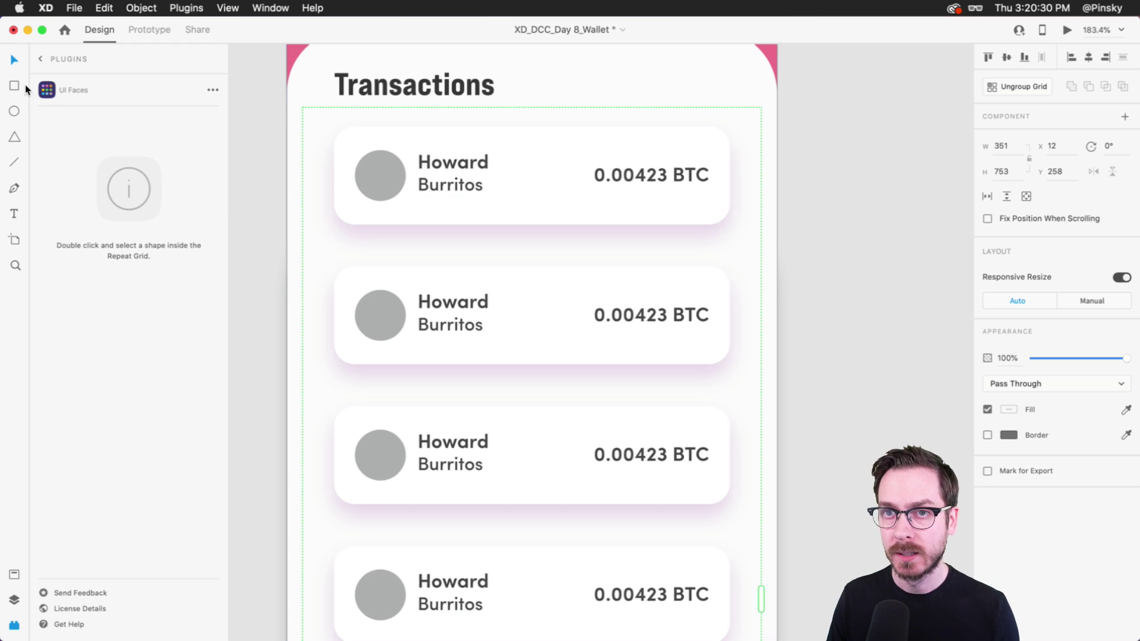
pyautogui.click(44, 62)
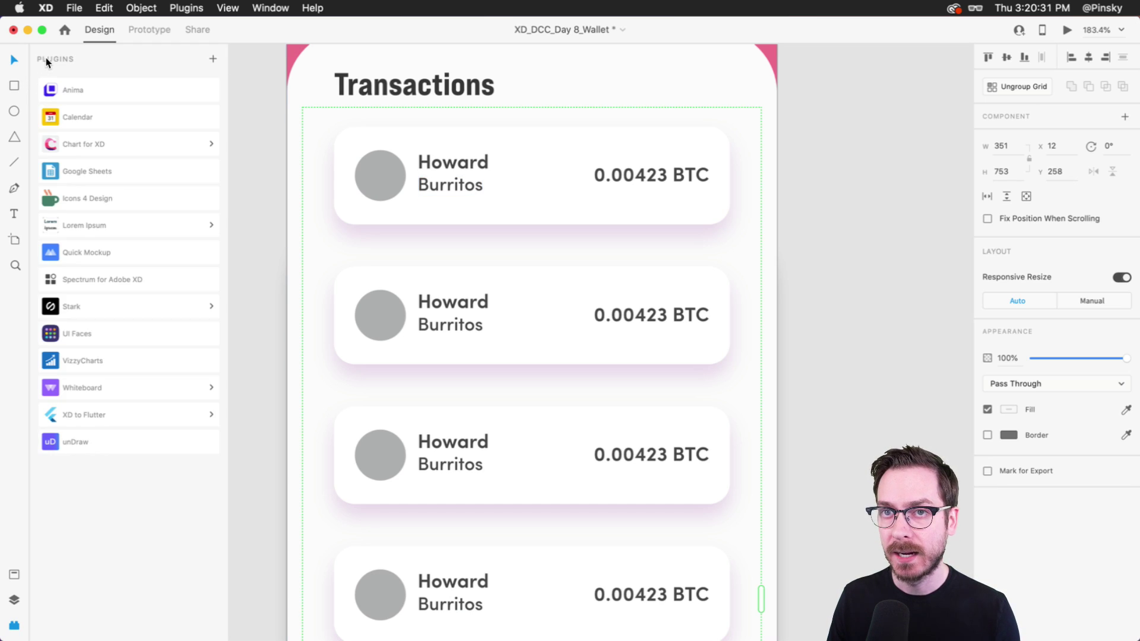
pyautogui.click(124, 169)
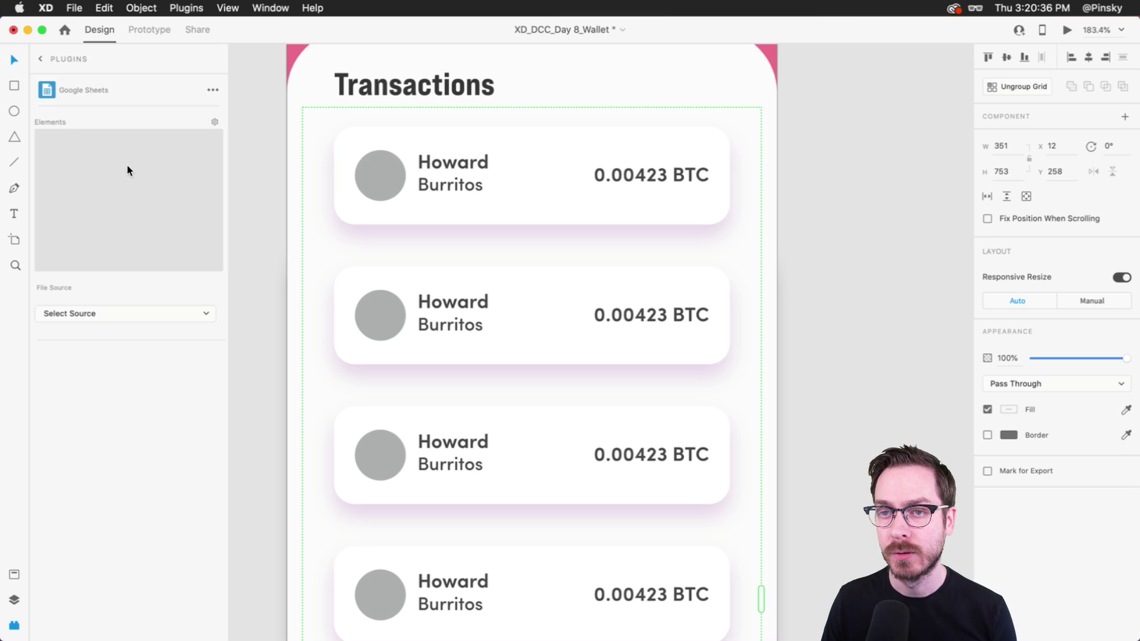
# Set the plugin's file source to Paste URL Link and paste the copied spreadsheet link.
pyautogui.click(111, 319)
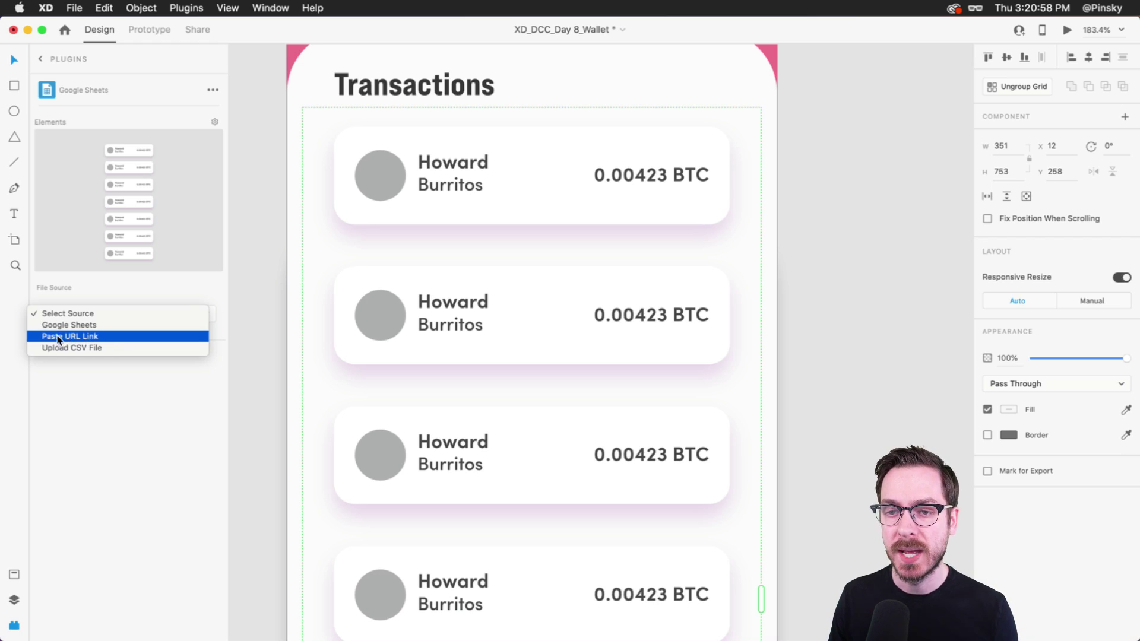
pyautogui.click(99, 337)
pyautogui.click(92, 364)
pyautogui.press('super+a')
pyautogui.press('super+v')
pyautogui.click(141, 387)
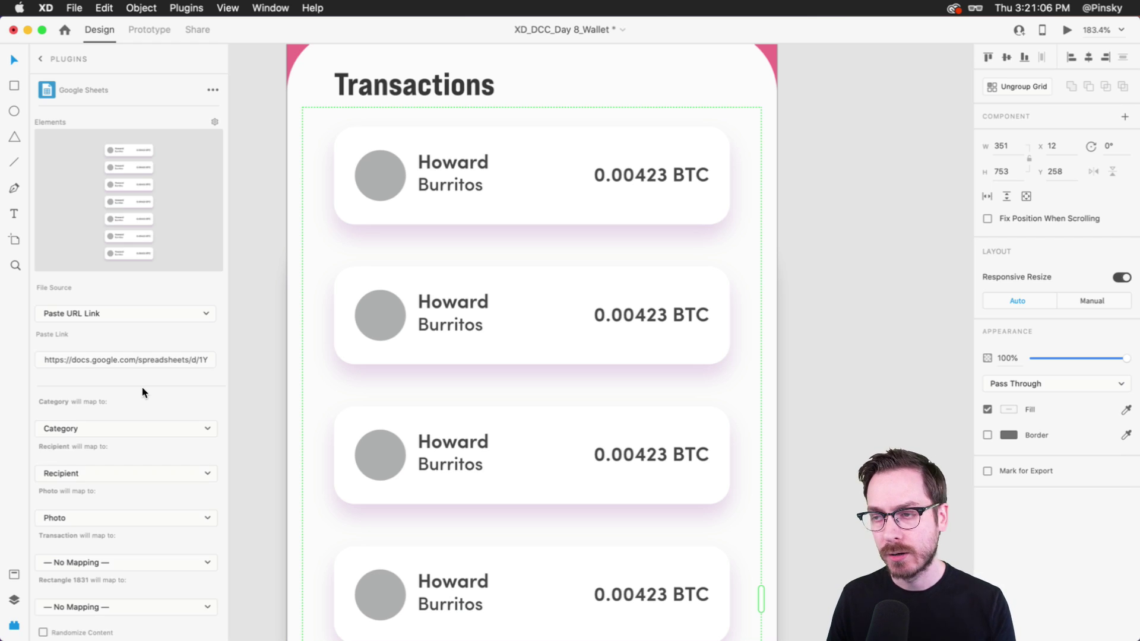
# Map the Transaction element to the Amount column and apply the sheet data to the repeat grid.
pyautogui.scroll(-1, 141, 388)
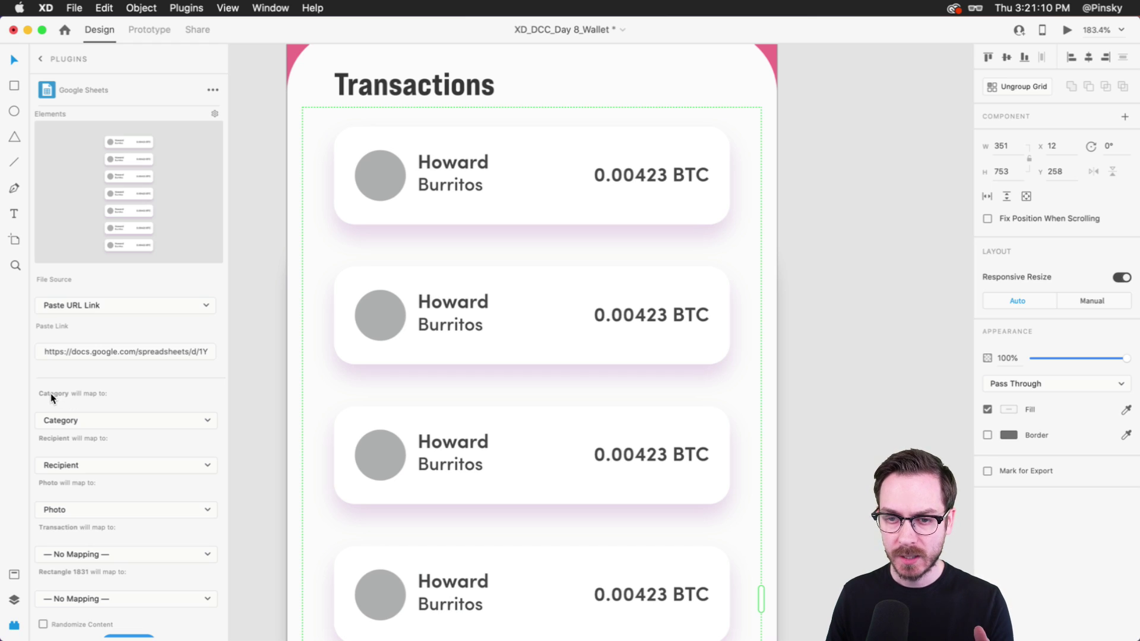
pyautogui.scroll(-3, 59, 436)
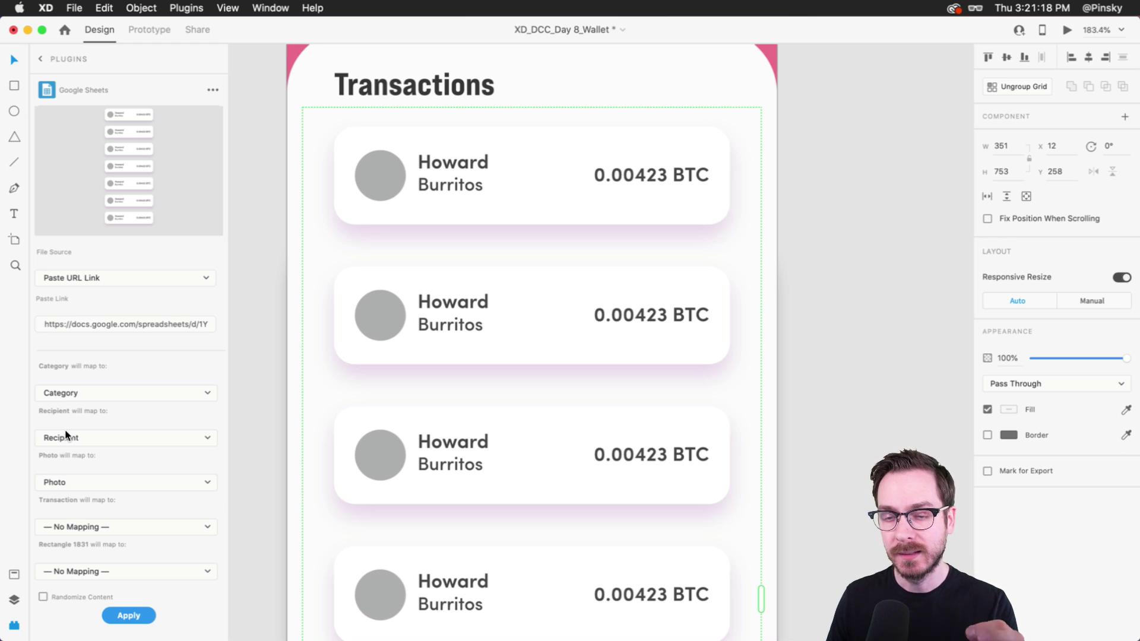
pyautogui.scroll(-1, 74, 450)
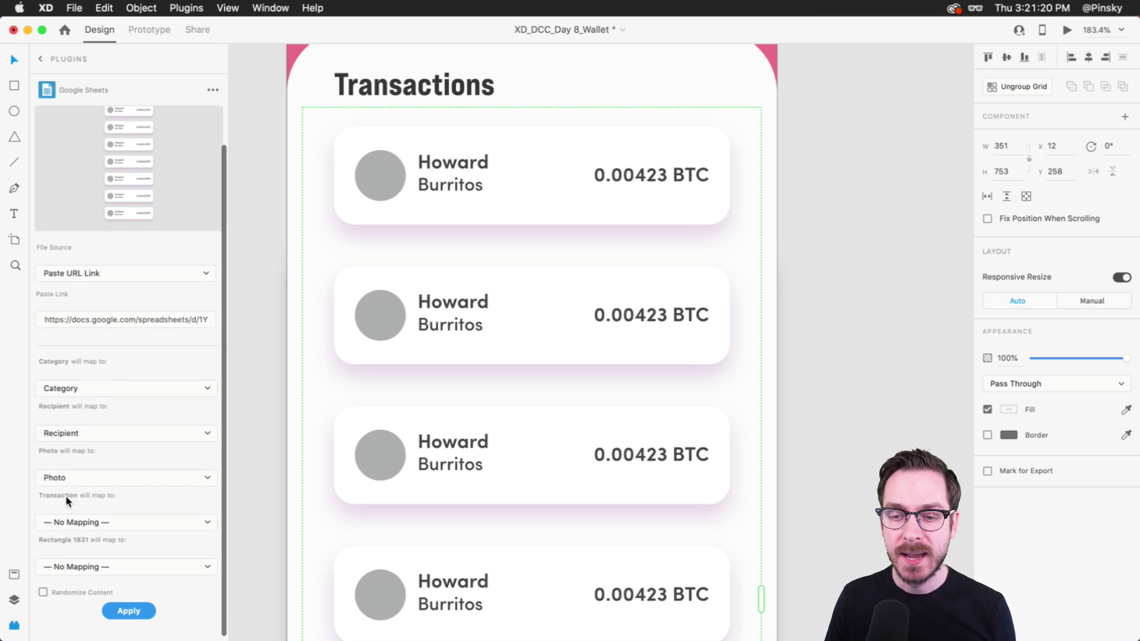
pyautogui.click(76, 523)
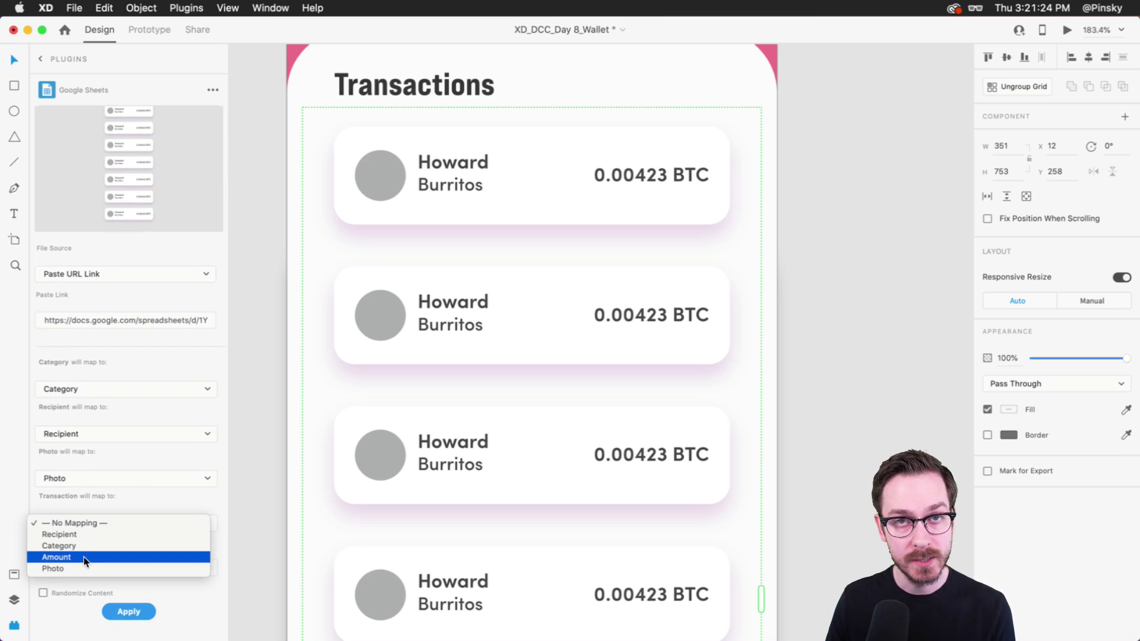
pyautogui.click(88, 447)
pyautogui.click(70, 389)
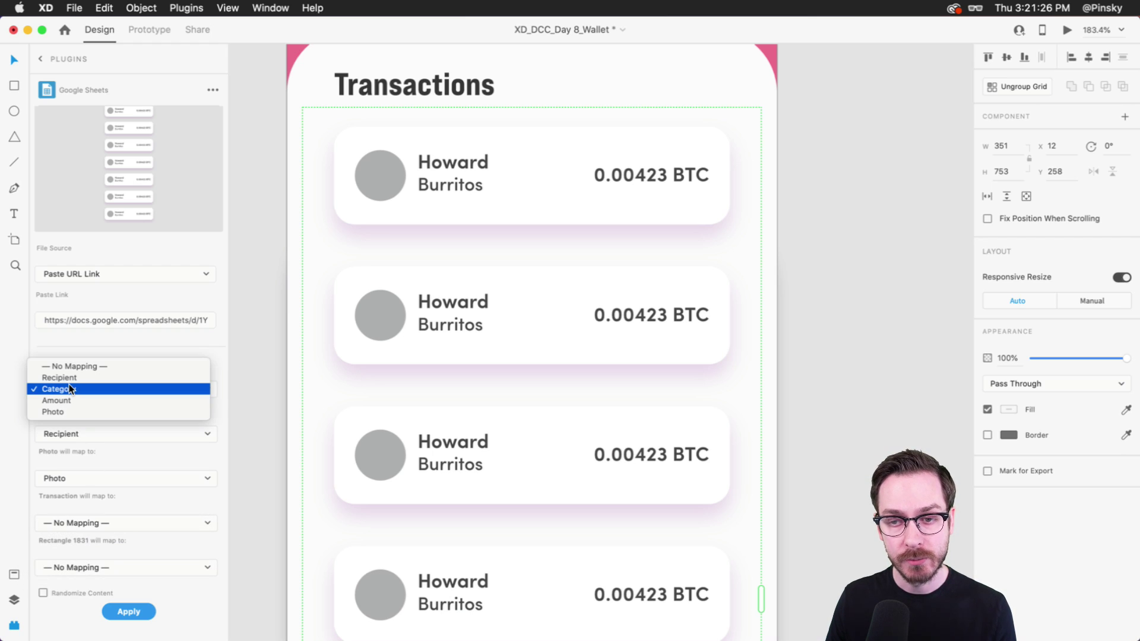
pyautogui.click(71, 389)
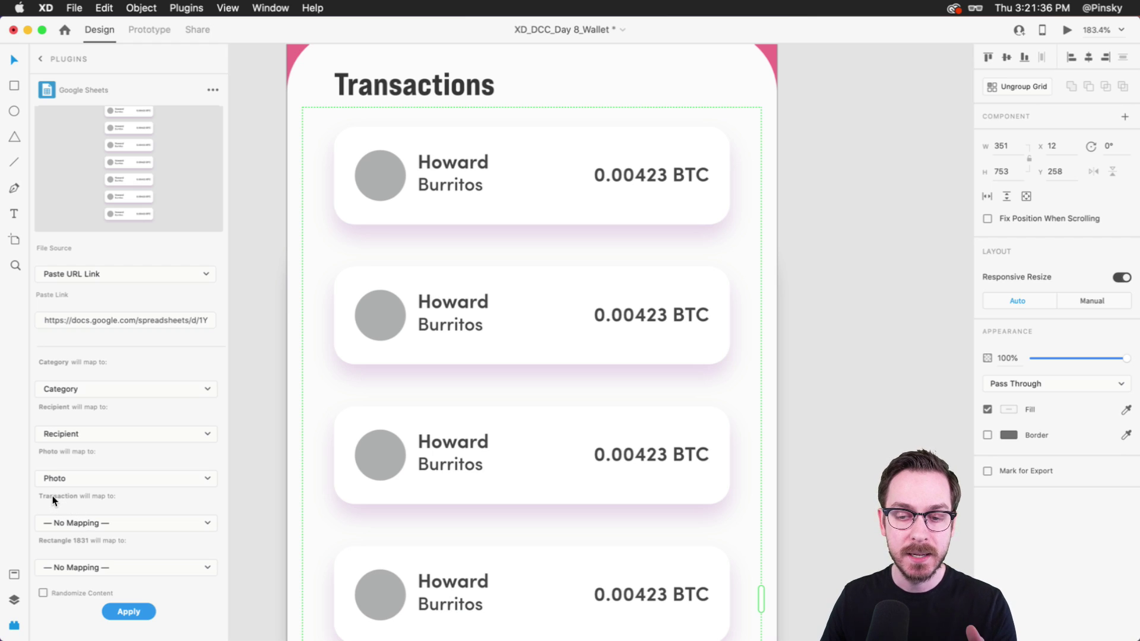
pyautogui.click(75, 523)
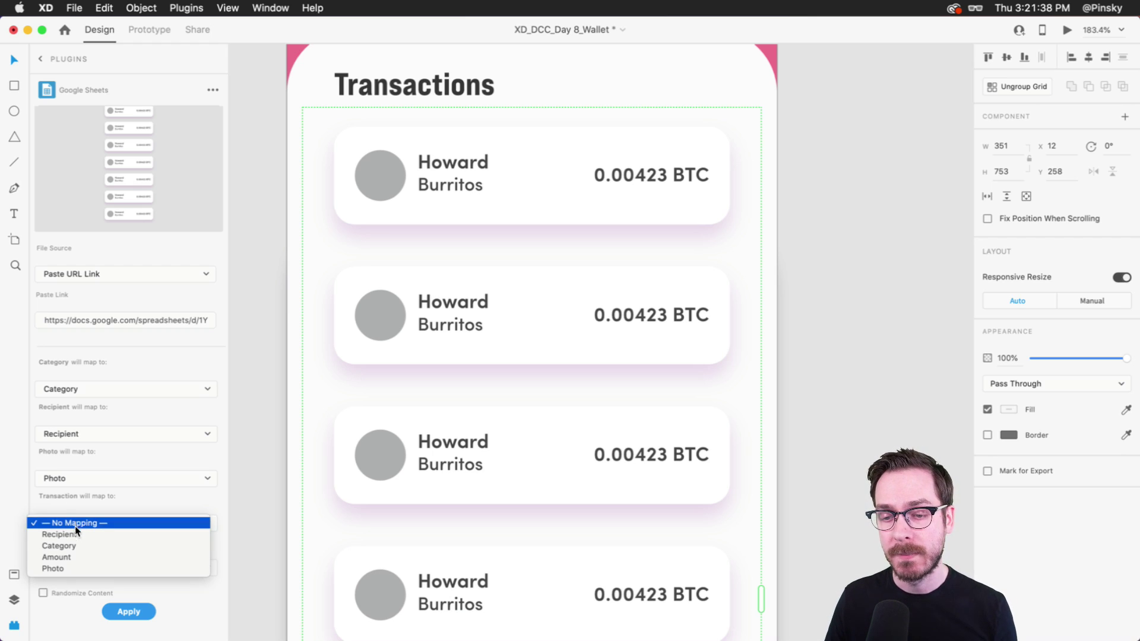
pyautogui.click(67, 558)
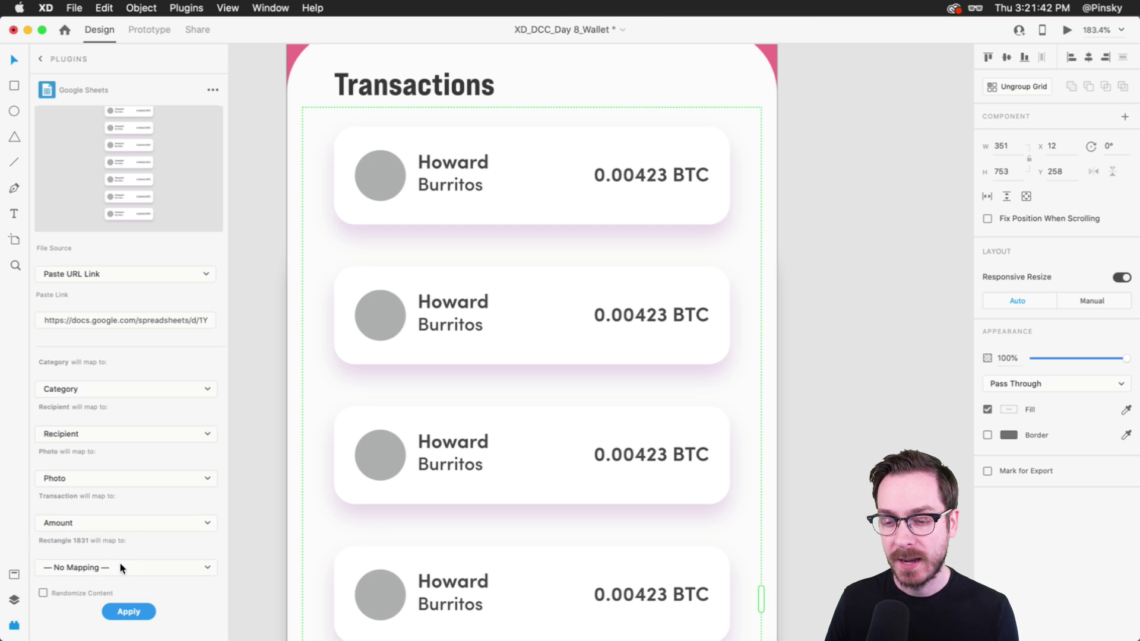
pyautogui.click(129, 612)
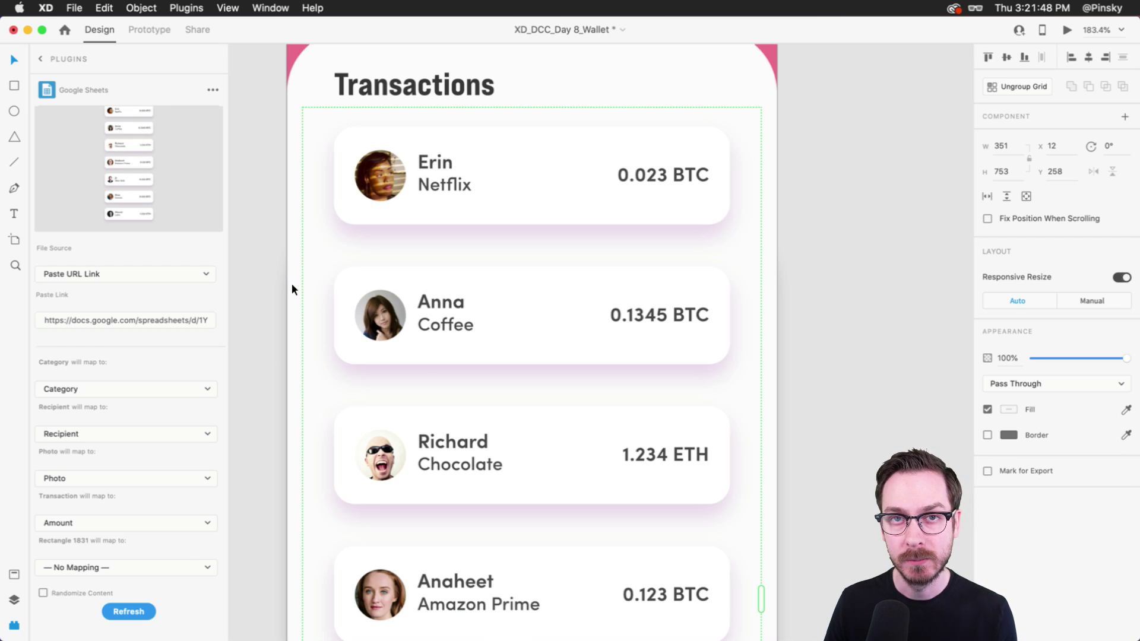
# Compare the spreadsheet with the populated transaction cards in the wallet artboard.
pyautogui.press('super+Tab')
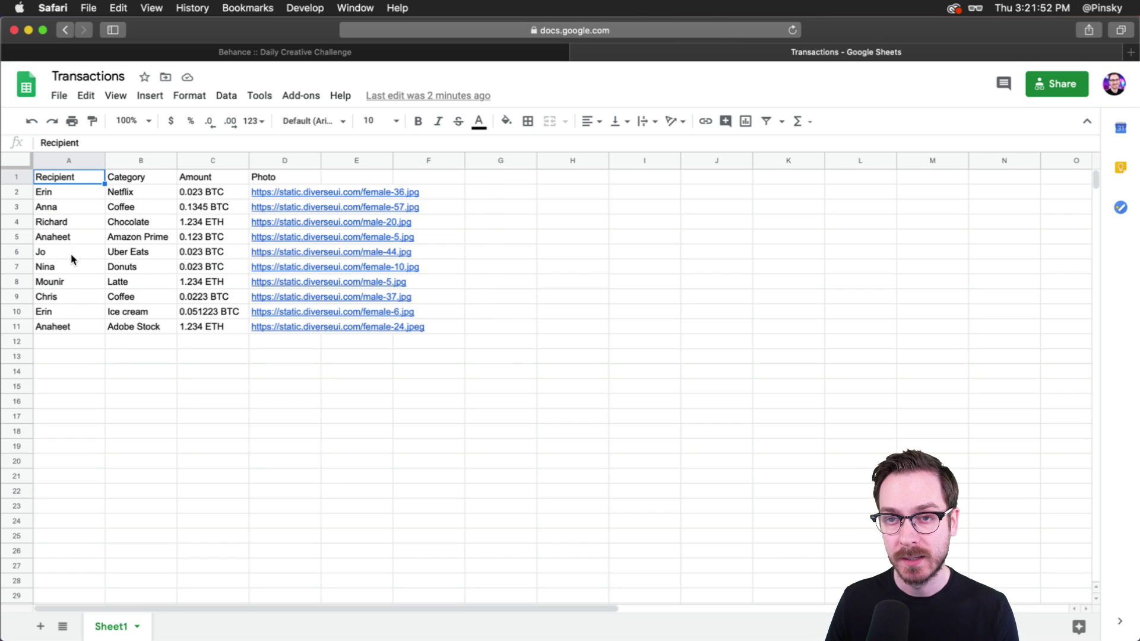
pyautogui.press('super+Tab')
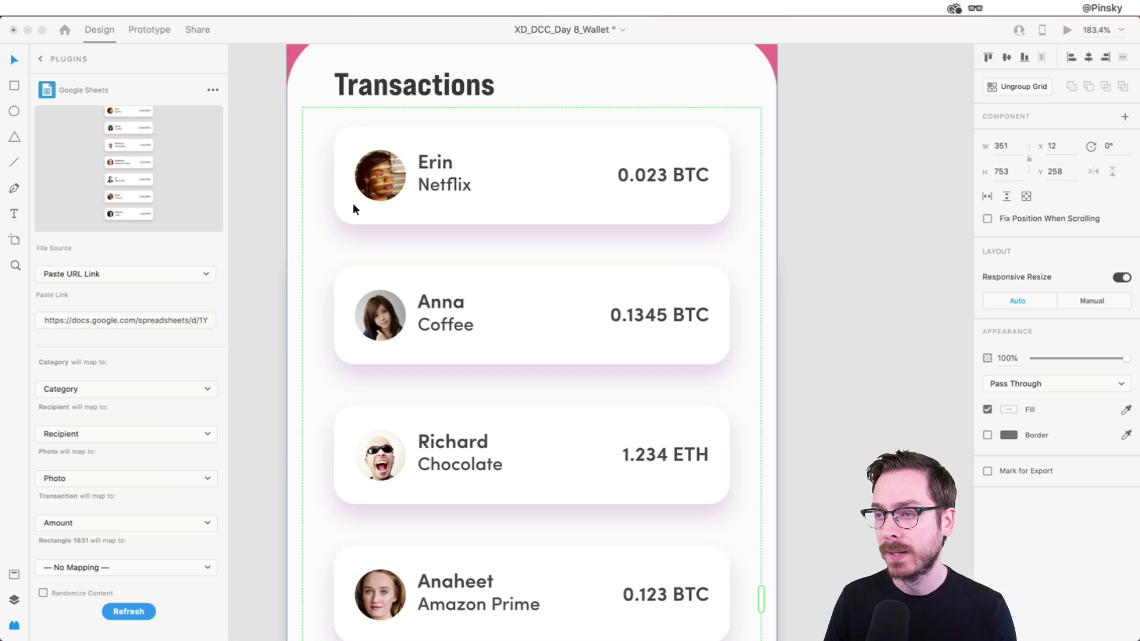
pyautogui.scroll(-10, 425, 413)
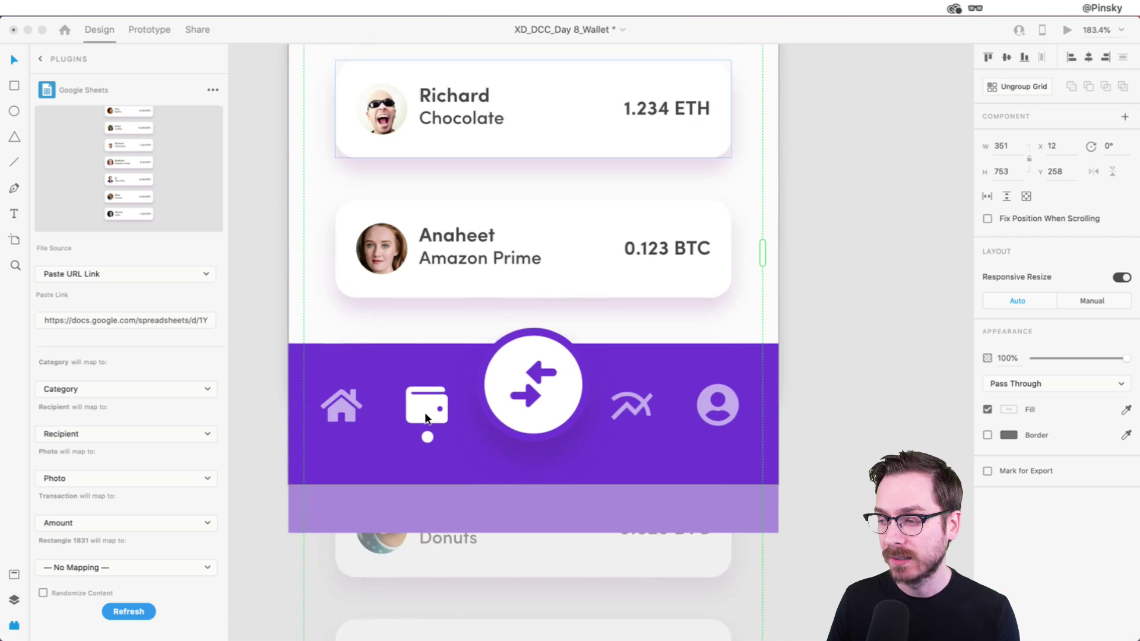
pyautogui.scroll(10, 426, 412)
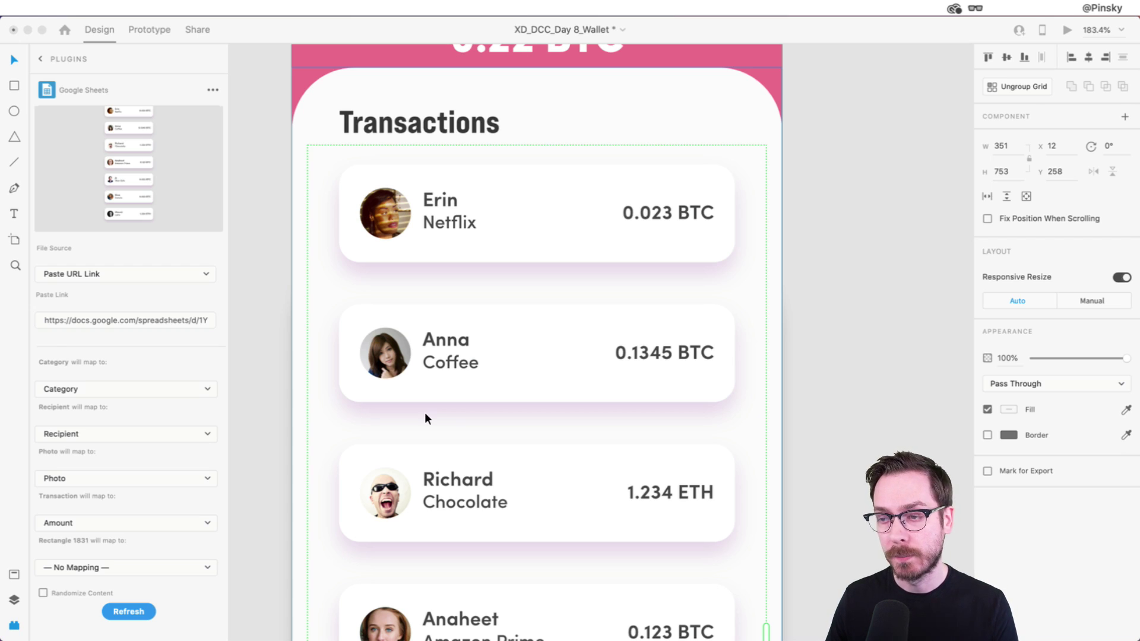
# Switch to the Transactions spreadsheet in Safari and change the category in cell B3 to Rent.
pyautogui.press('super+Tab')
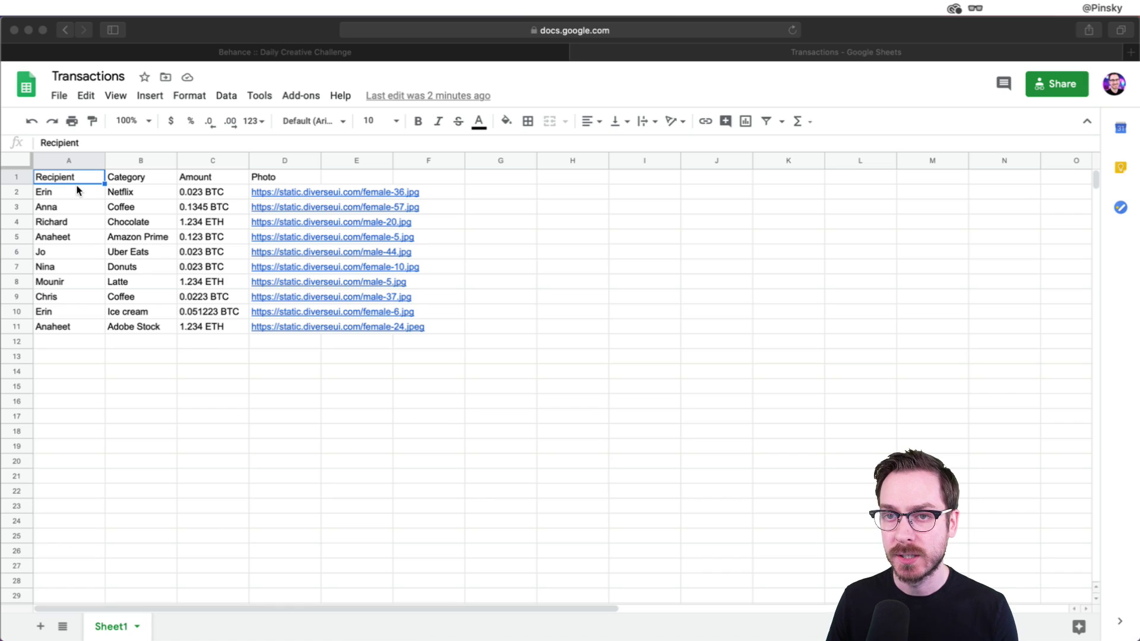
pyautogui.doubleClick(133, 206)
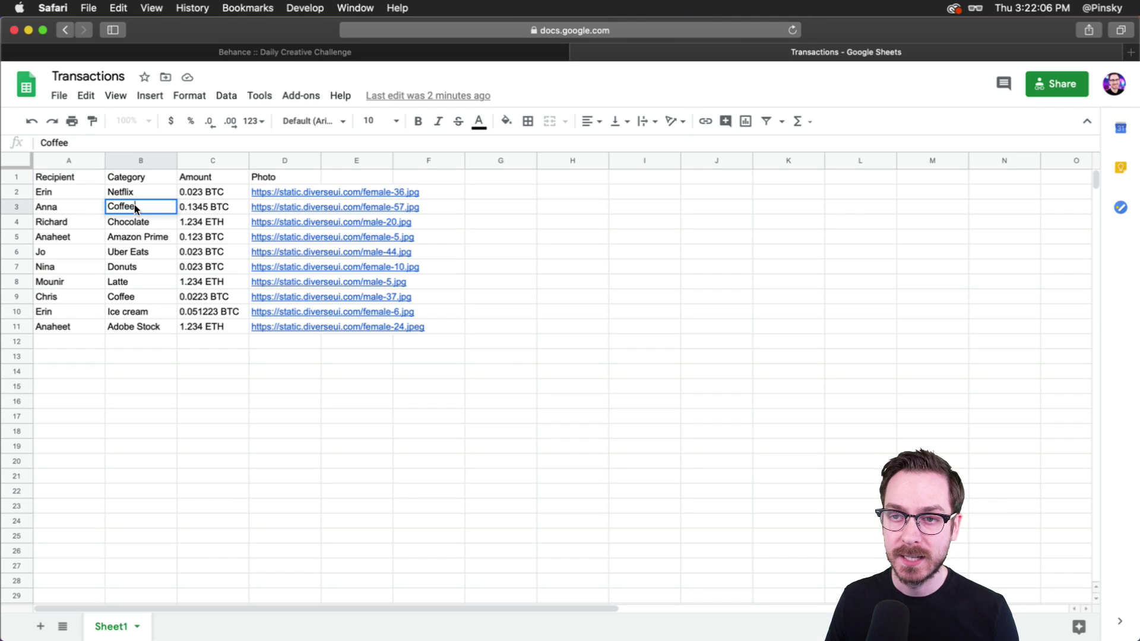
pyautogui.write('Rent')
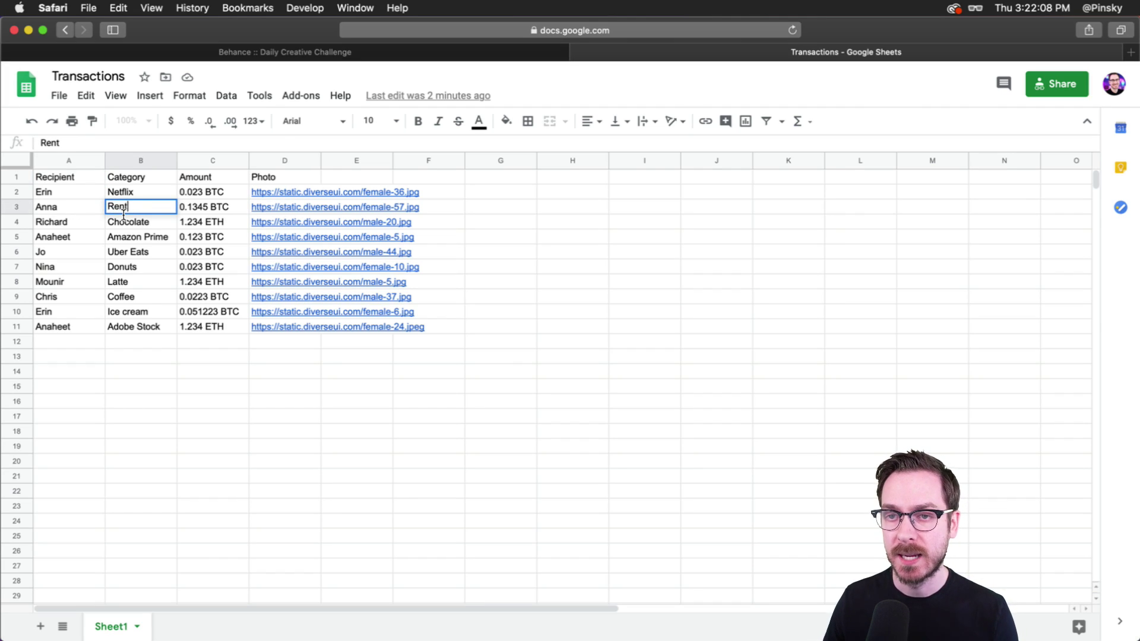
pyautogui.click(100, 241)
# Switch back to Adobe XD, try to refresh the repeat grid from the linked sheet and leave the plugin.
pyautogui.press('super+Tab')
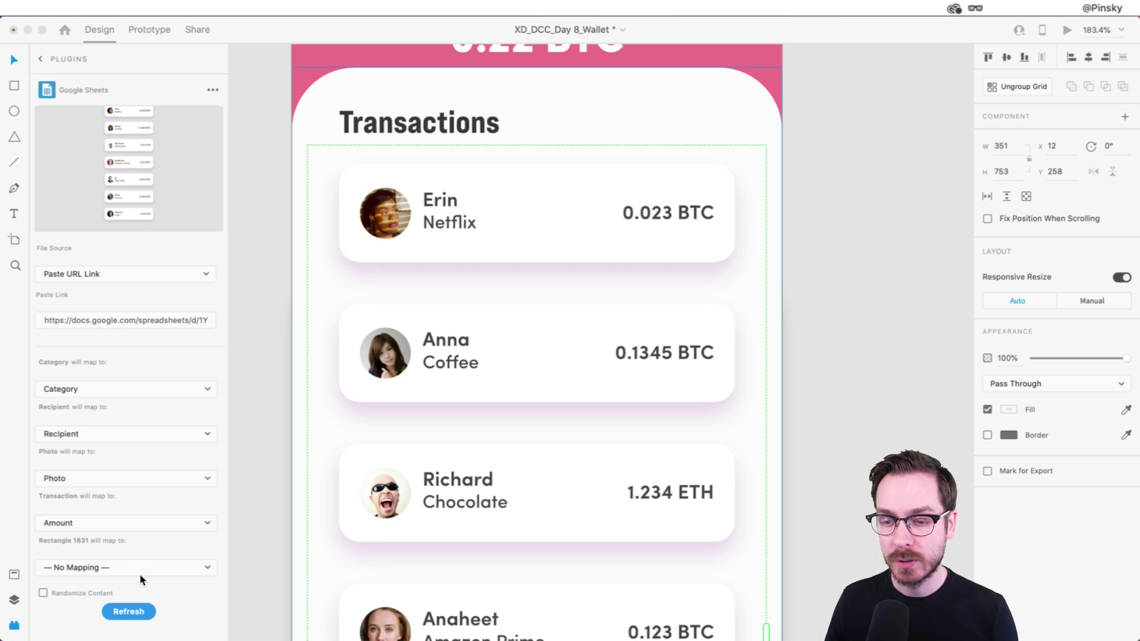
pyautogui.click(132, 607)
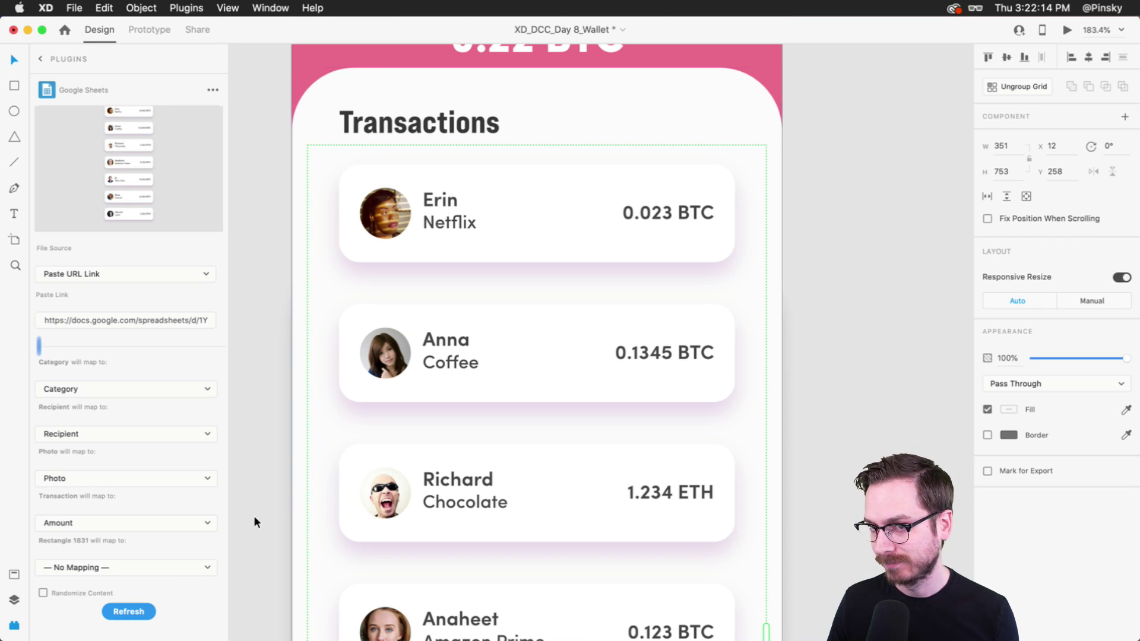
pyautogui.click(127, 608)
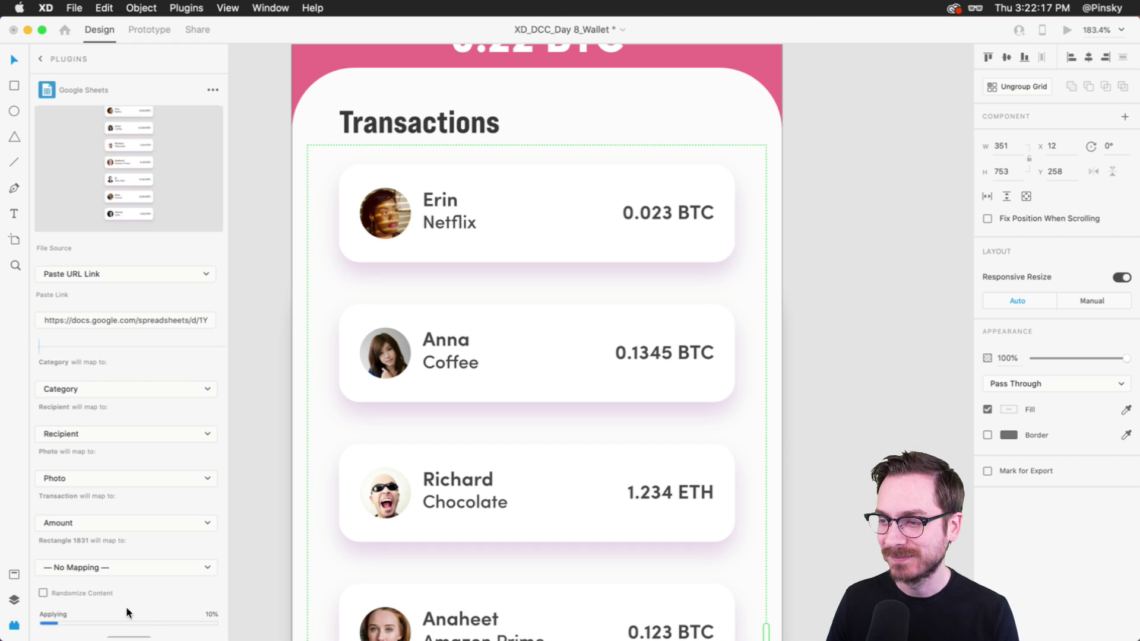
pyautogui.click(41, 60)
pyautogui.press('super+Tab')
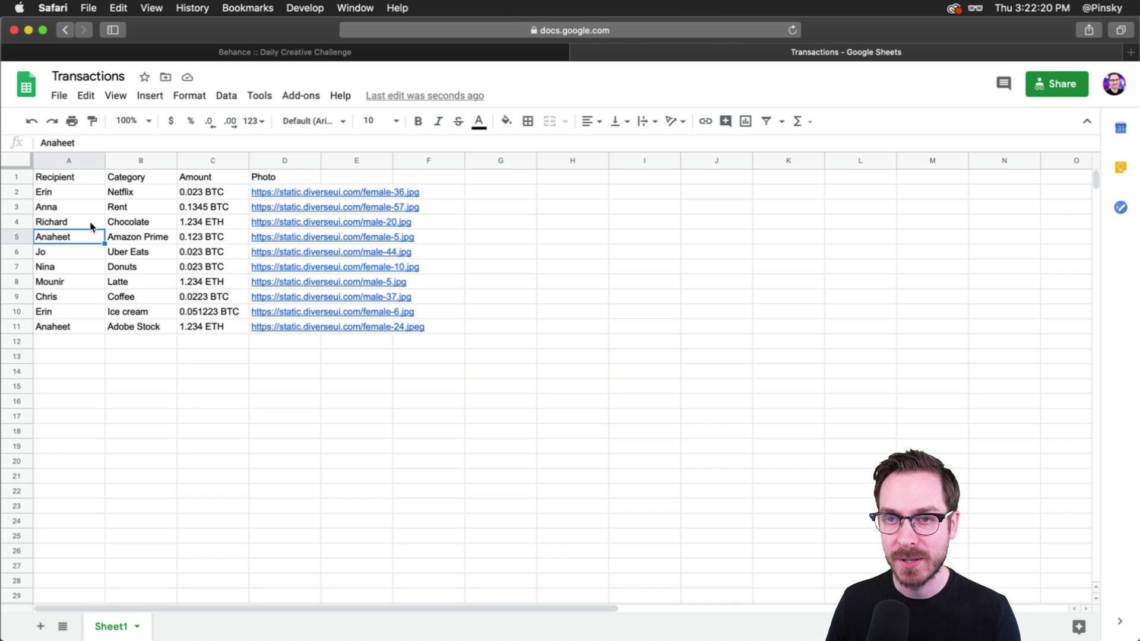
pyautogui.press('super+Tab')
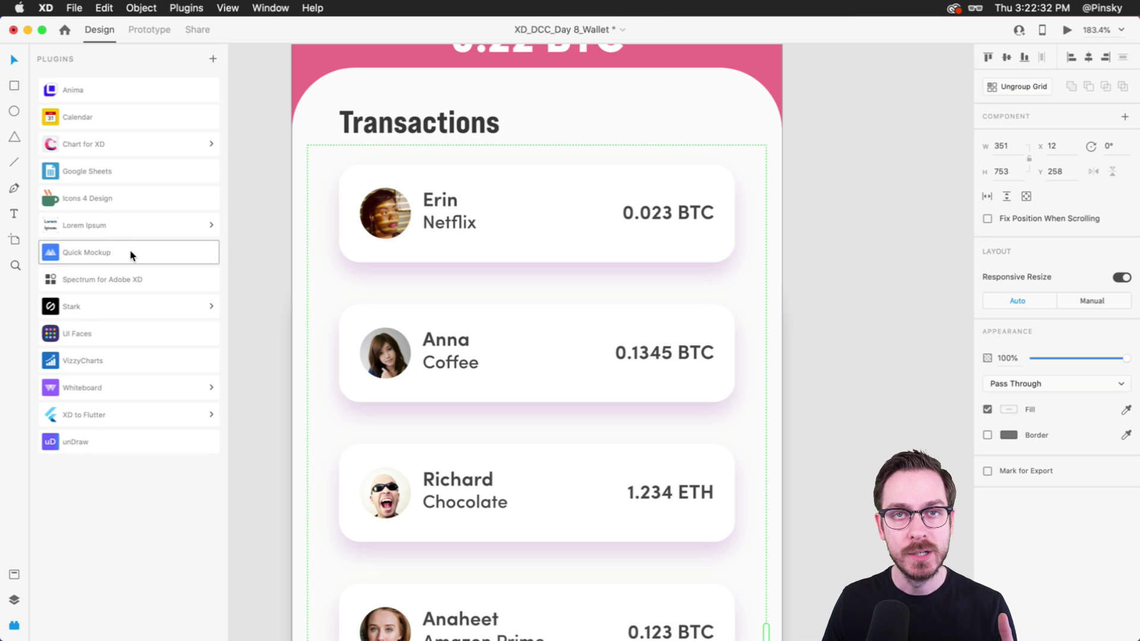
pyautogui.click(149, 253)
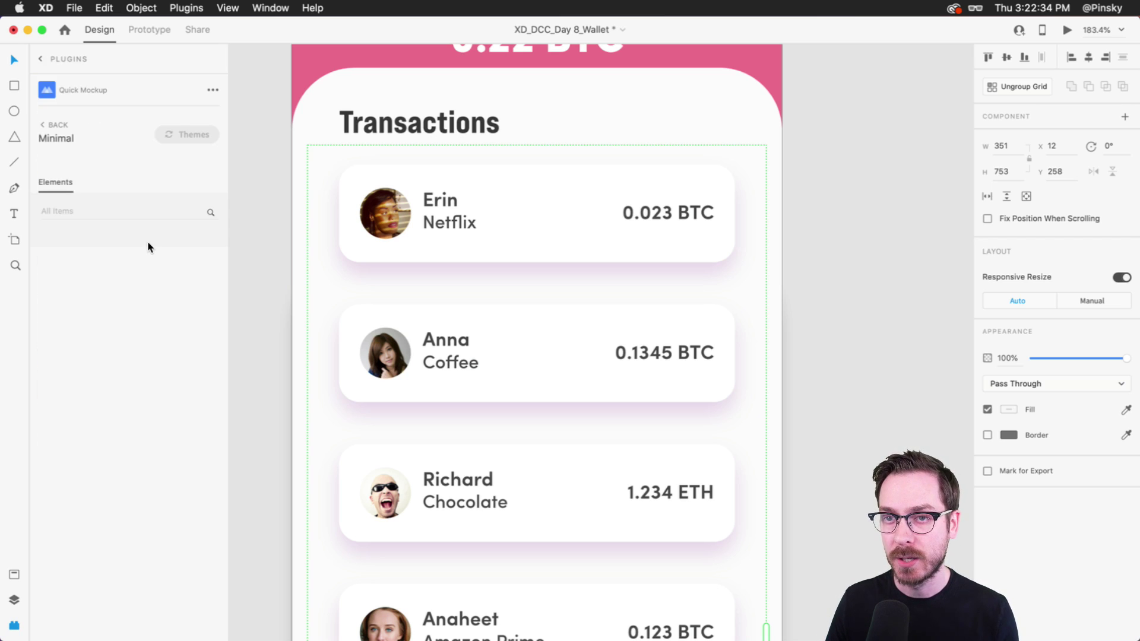
pyautogui.click(42, 58)
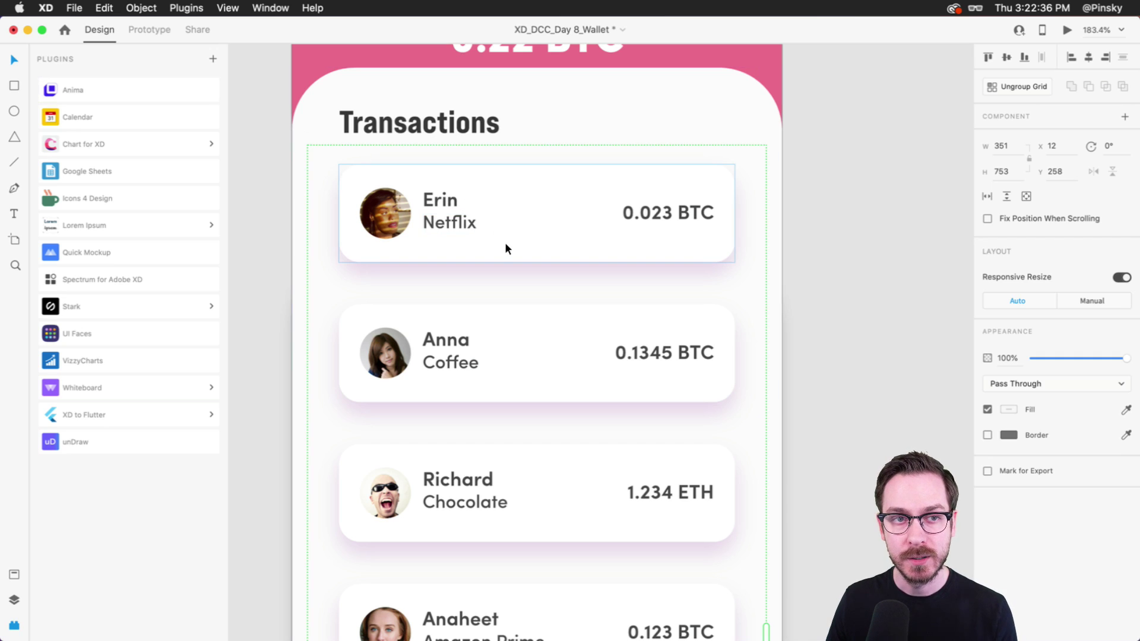
pyautogui.scroll(-5, 505, 244)
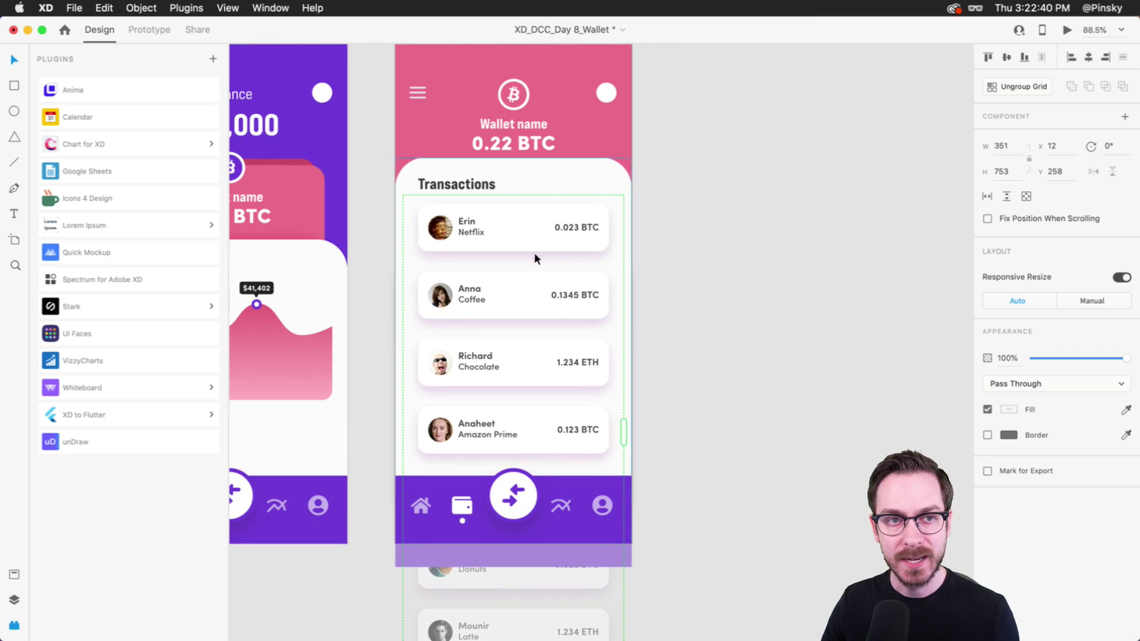
pyautogui.click(736, 269)
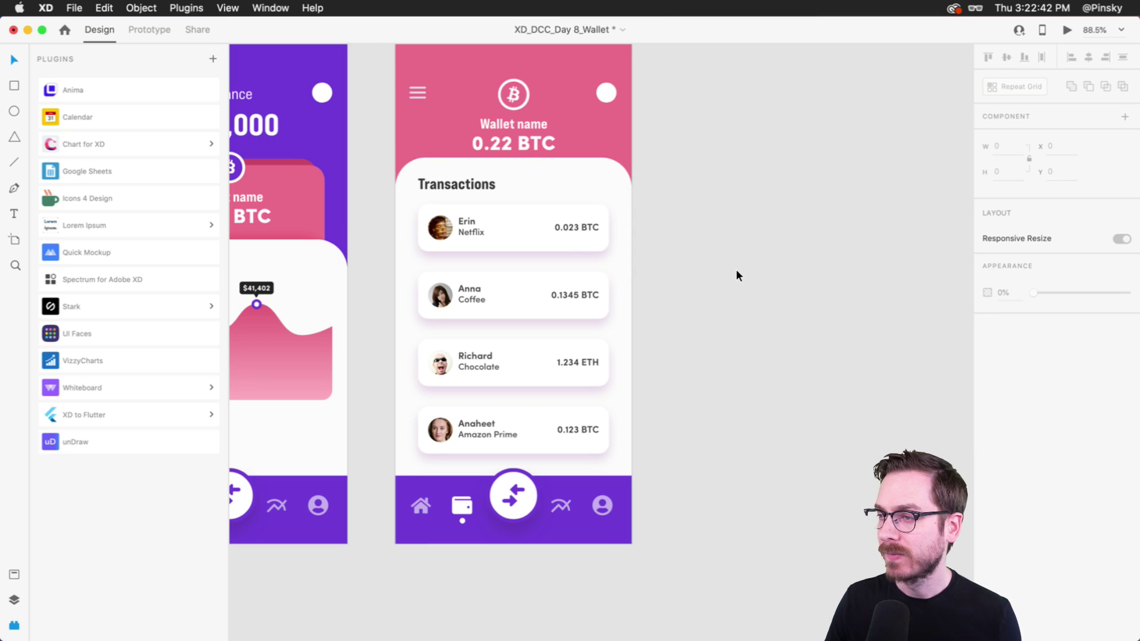
# Preview the Wallet artboard with the transactions repeat grid selected, and close the preview.
pyautogui.click(496, 231)
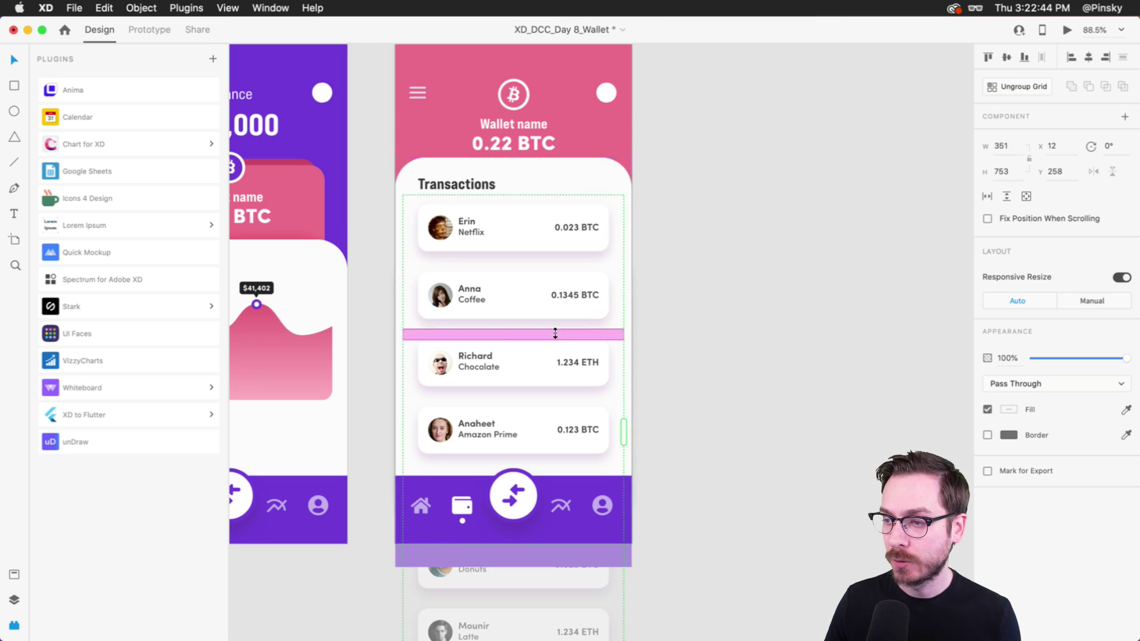
pyautogui.press('super+Return')
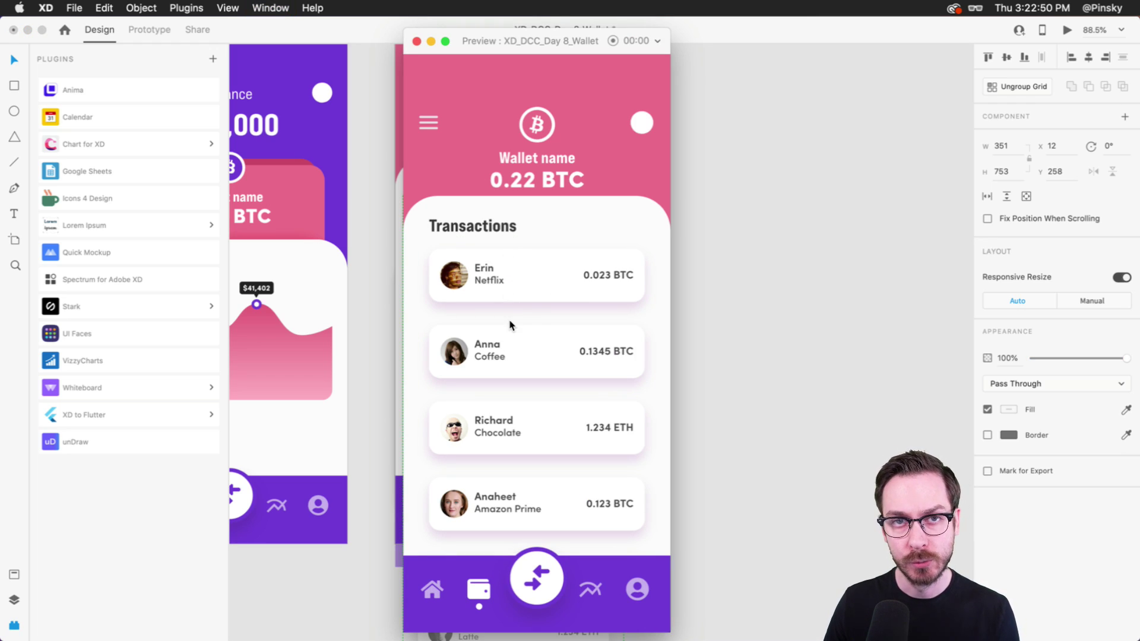
pyautogui.press('super+w')
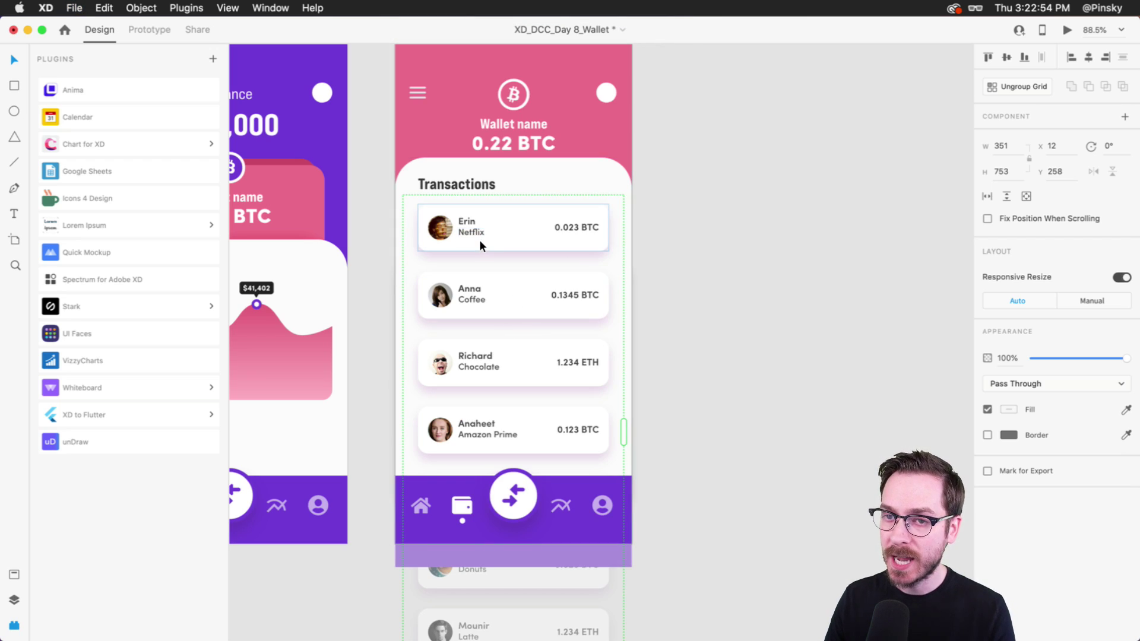
# Turn the Transactions repeat grid into a vertical scroll group 433 high, ending just above the navigation bar.
pyautogui.press('super+y')
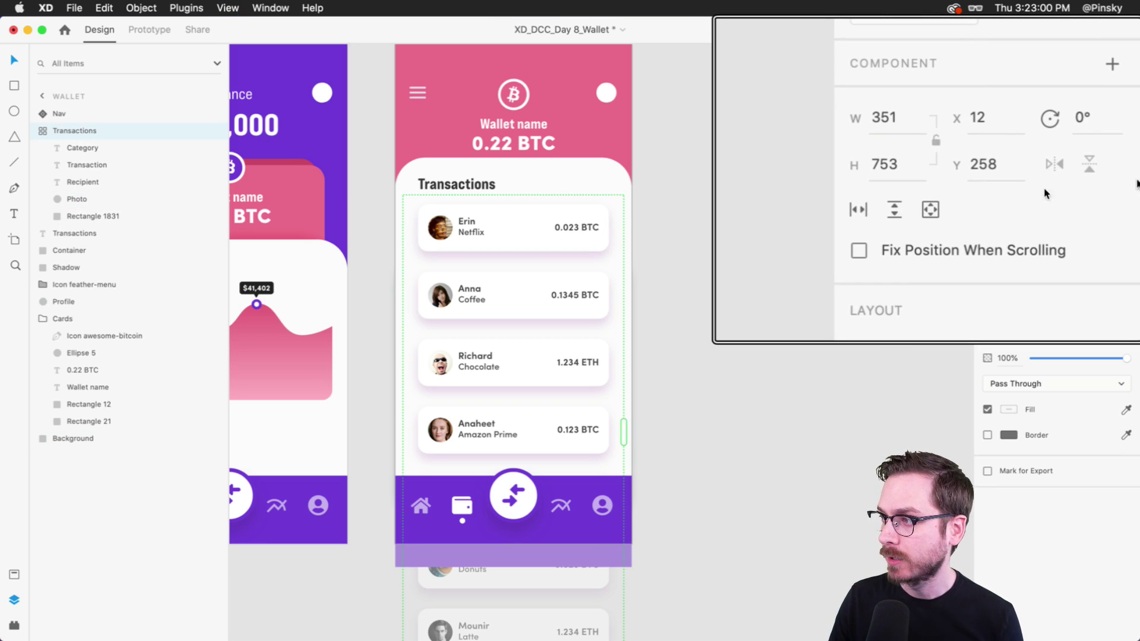
pyautogui.click(1008, 203)
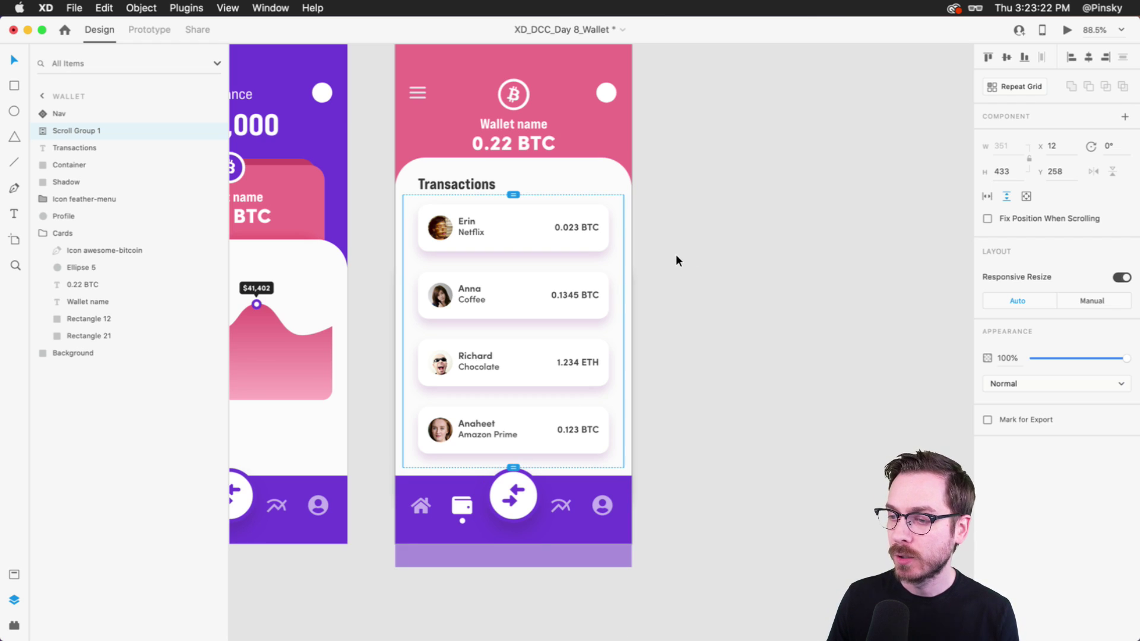
# Preview the Wallet artboard and test scrolling the transaction list, closing the preview when done.
pyautogui.click(1068, 30)
pyautogui.scroll(-5, 564, 433)
pyautogui.scroll(5, 565, 433)
pyautogui.scroll(-3, 566, 438)
pyautogui.scroll(3, 566, 437)
pyautogui.scroll(-3, 566, 438)
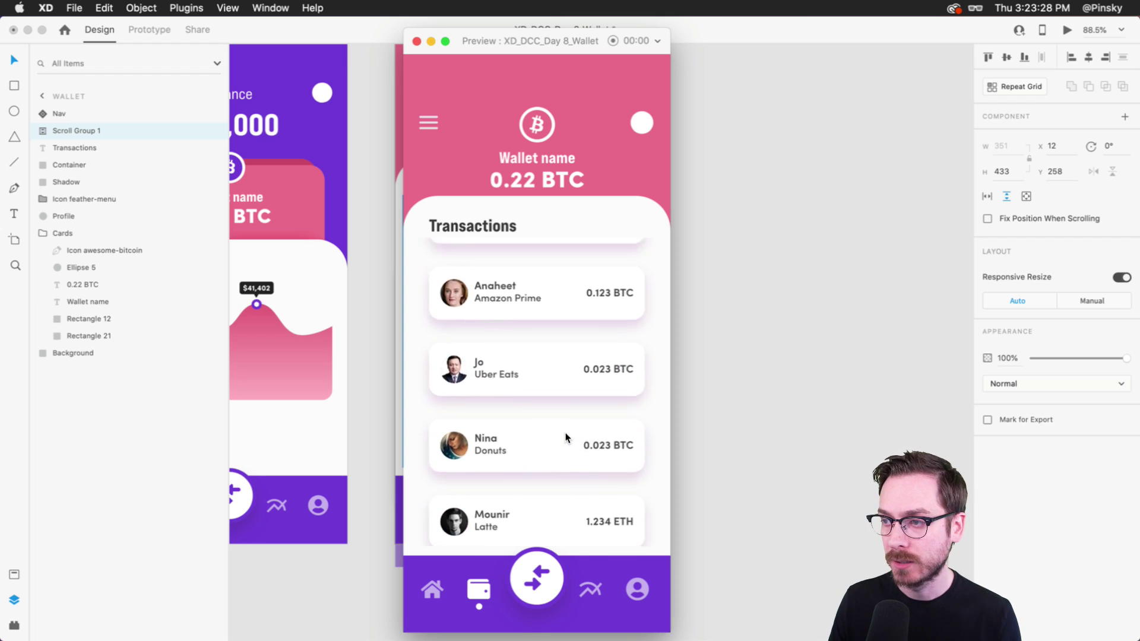
pyautogui.press('super+w')
# In Prototype mode, link the Wallet icon in the Home artboard's navigation bar to the Wallet artboard.
pyautogui.hscroll(-5, 469, 297)
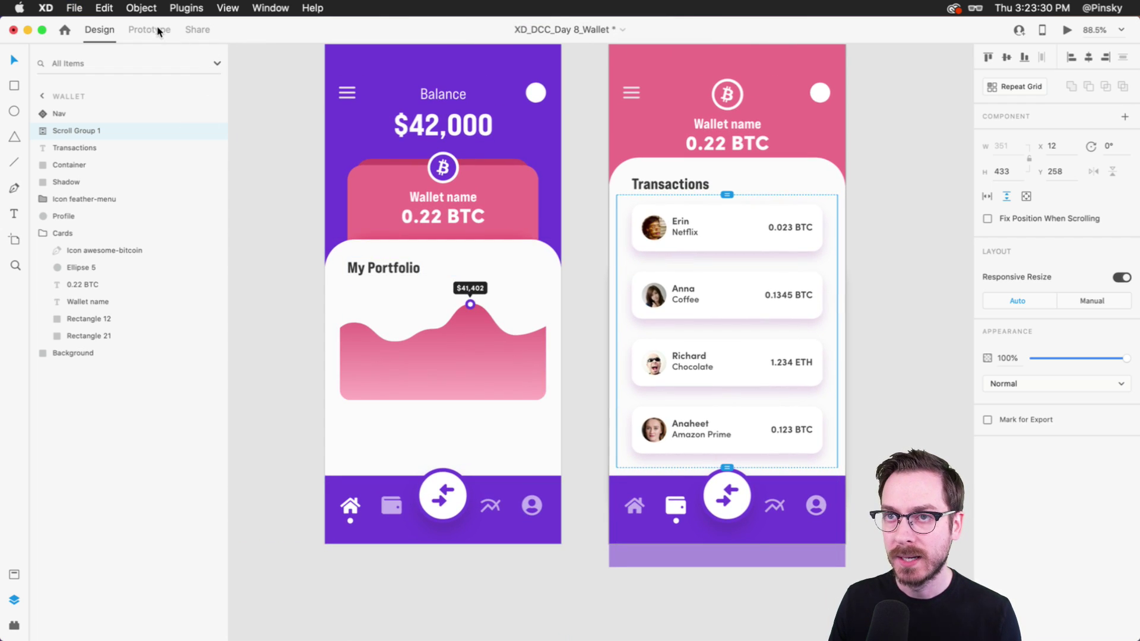
pyautogui.scroll(2, 365, 109)
pyautogui.click(321, 49)
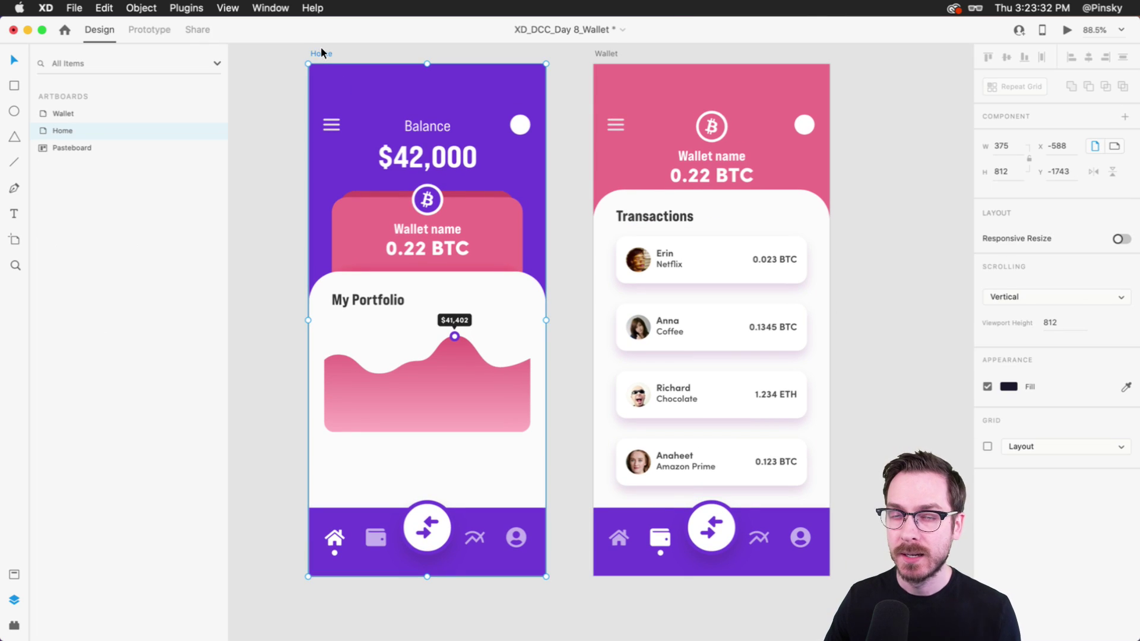
pyautogui.click(155, 32)
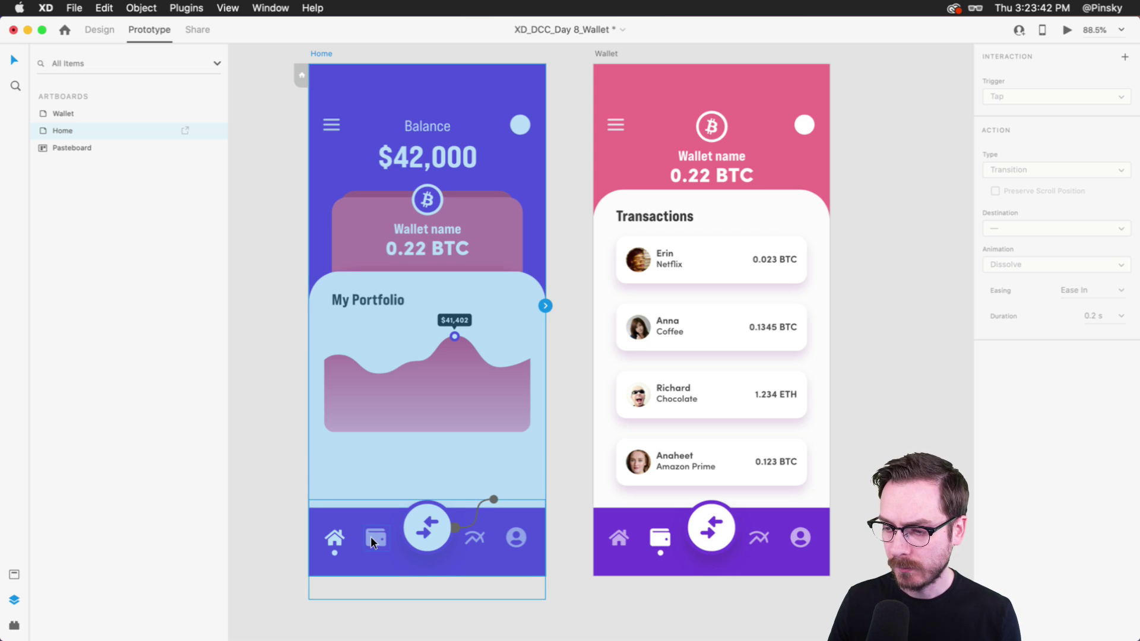
pyautogui.scroll(5, 370, 537)
pyautogui.doubleClick(389, 483)
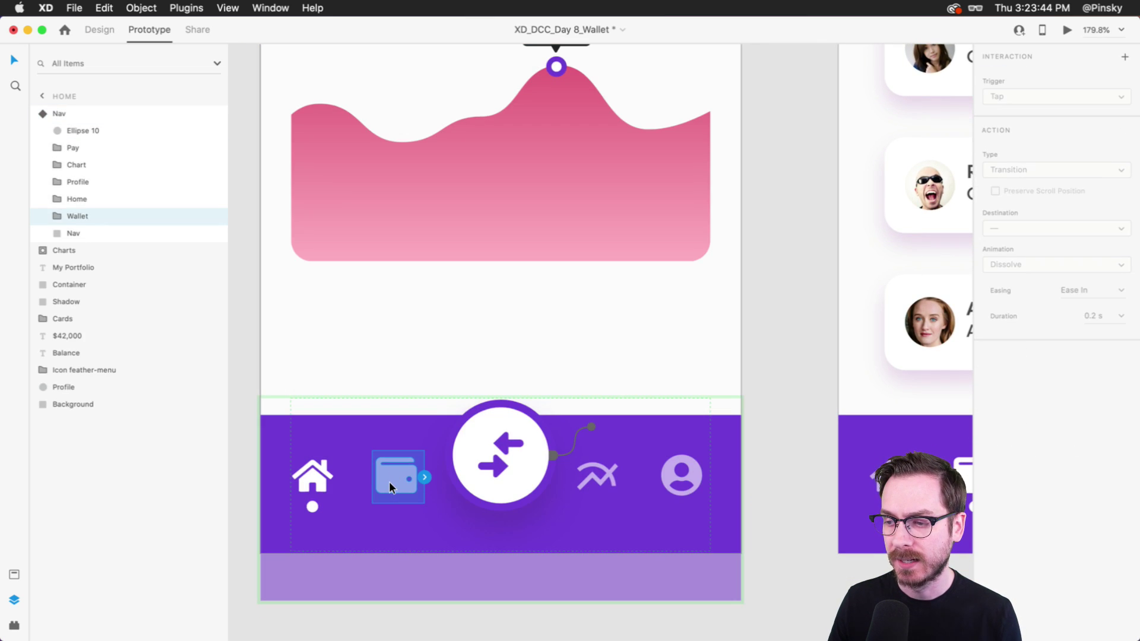
pyautogui.moveTo(423, 475); pyautogui.dragTo(874, 208)
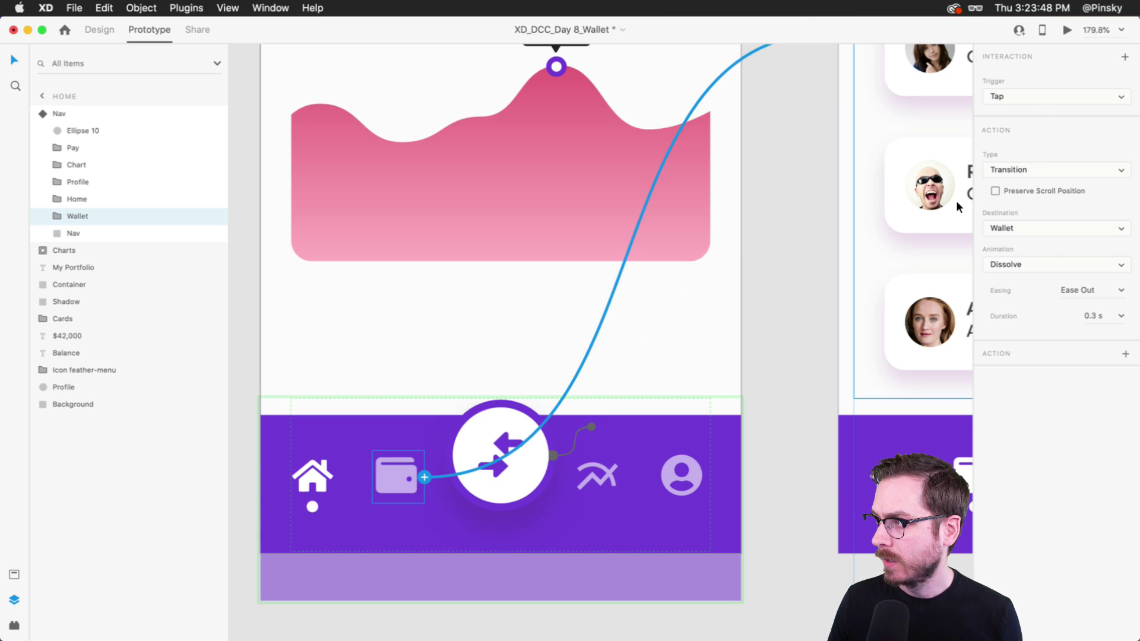
pyautogui.hscroll(2, 873, 198)
pyautogui.scroll(2, 873, 198)
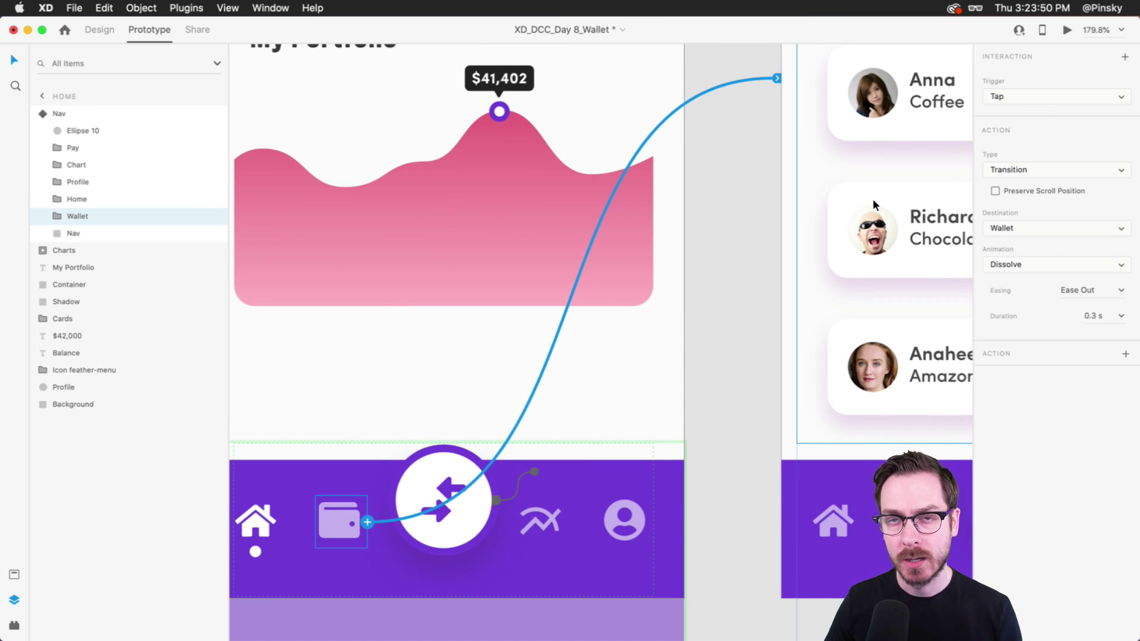
# Keep the wallet link's action type as Transition and set its animation to None.
pyautogui.click(1019, 170)
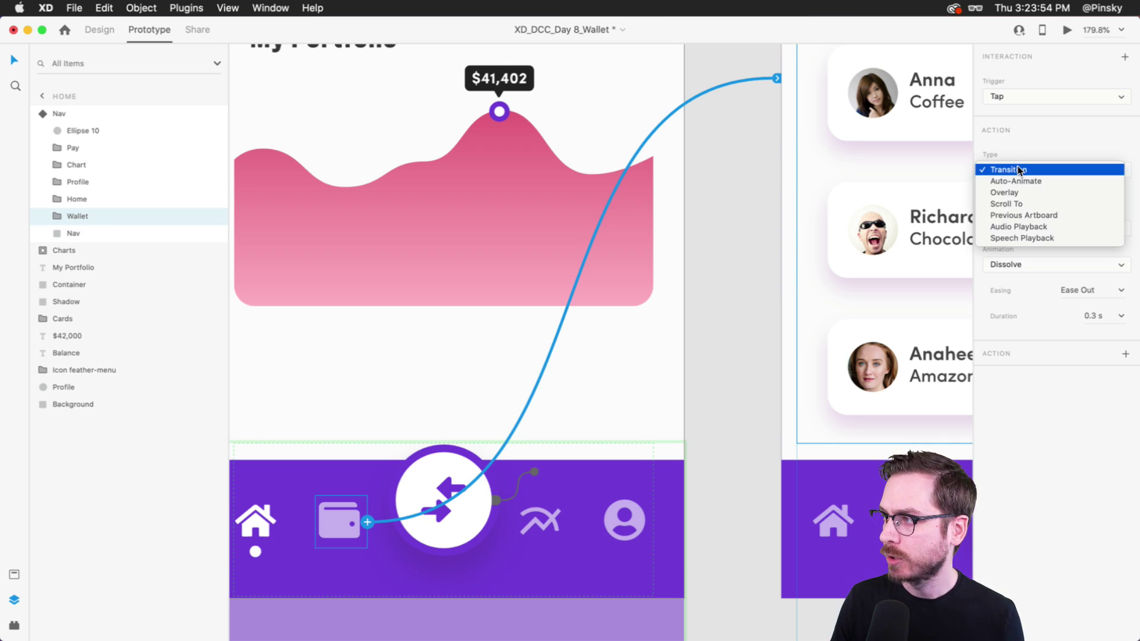
pyautogui.click(1026, 169)
pyautogui.click(1036, 263)
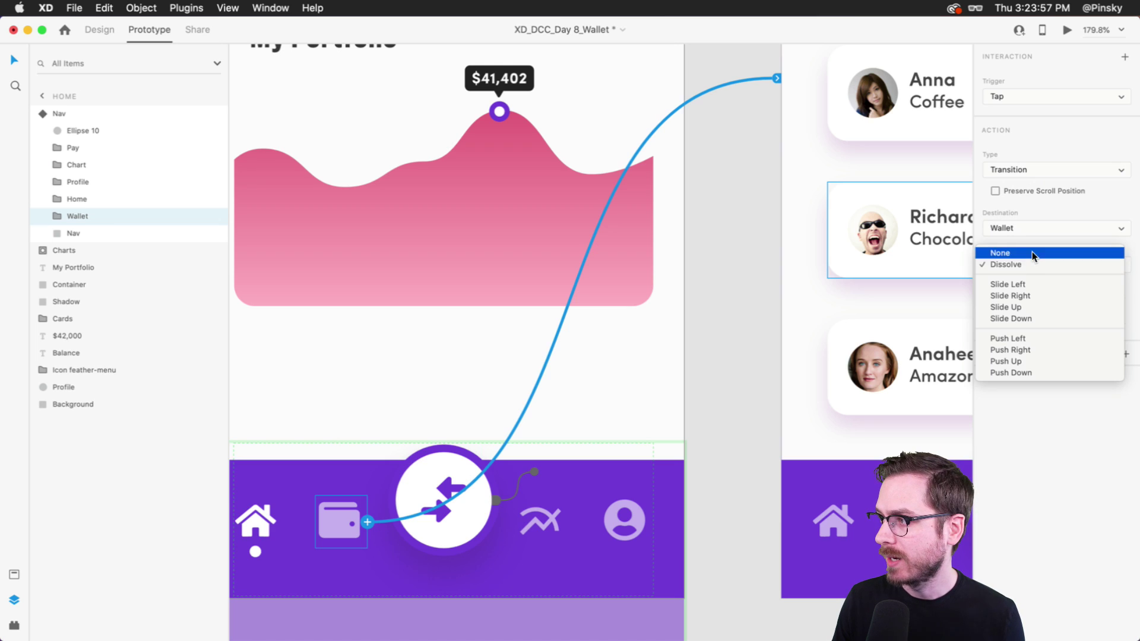
pyautogui.press('Escape')
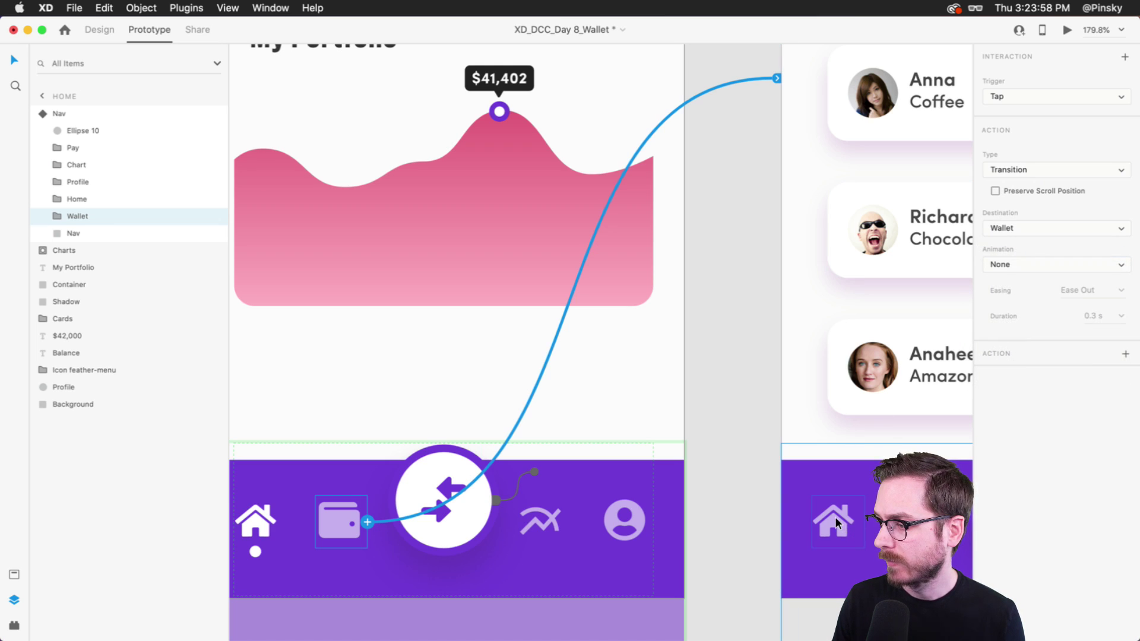
# Link the Home icon in the Wallet artboard's navigation bar back to the Home artboard.
pyautogui.click(833, 522)
pyautogui.hscroll(2, 835, 515)
pyautogui.scroll(-1, 836, 515)
pyautogui.moveTo(821, 493); pyautogui.dragTo(482, 394)
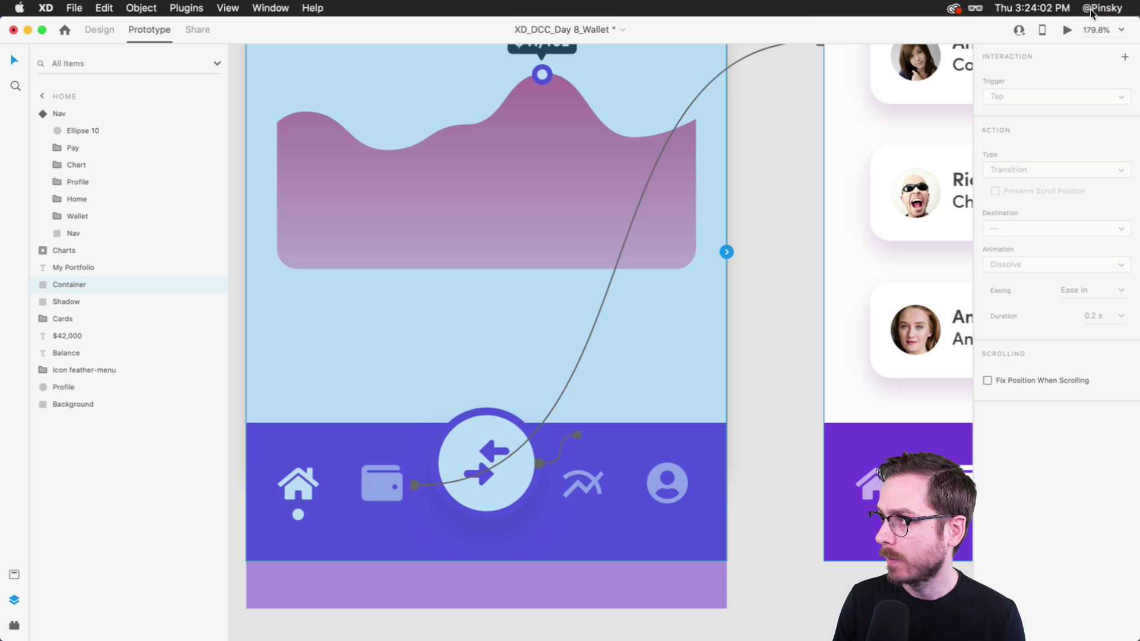
# Preview the Home artboard, test the central pay button, and close the preview.
pyautogui.click(1067, 30)
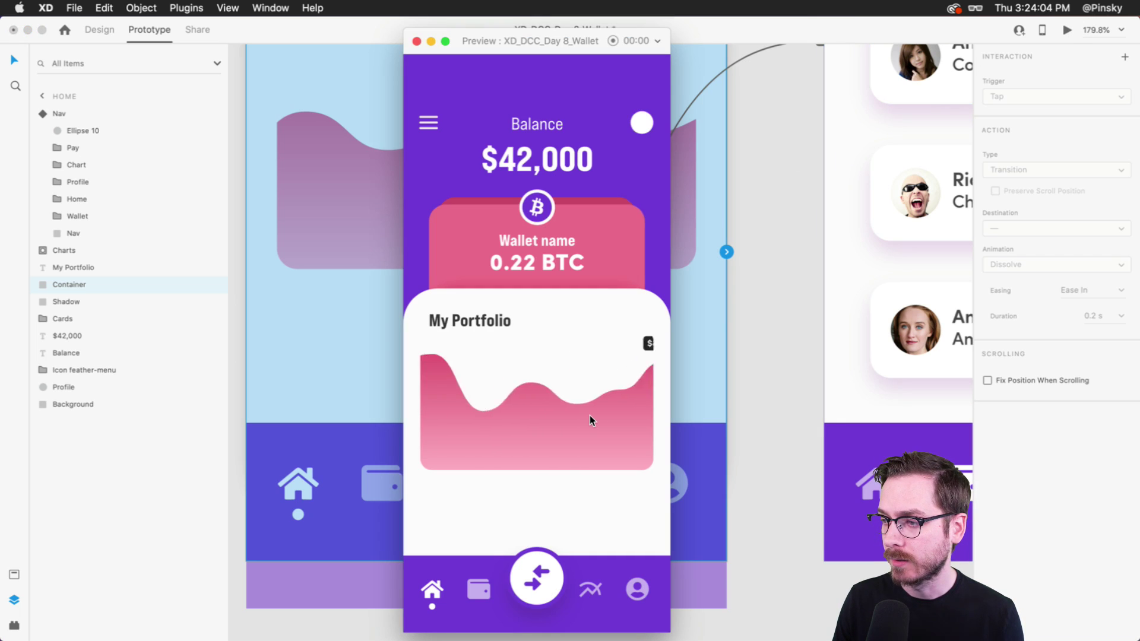
pyautogui.click(536, 581)
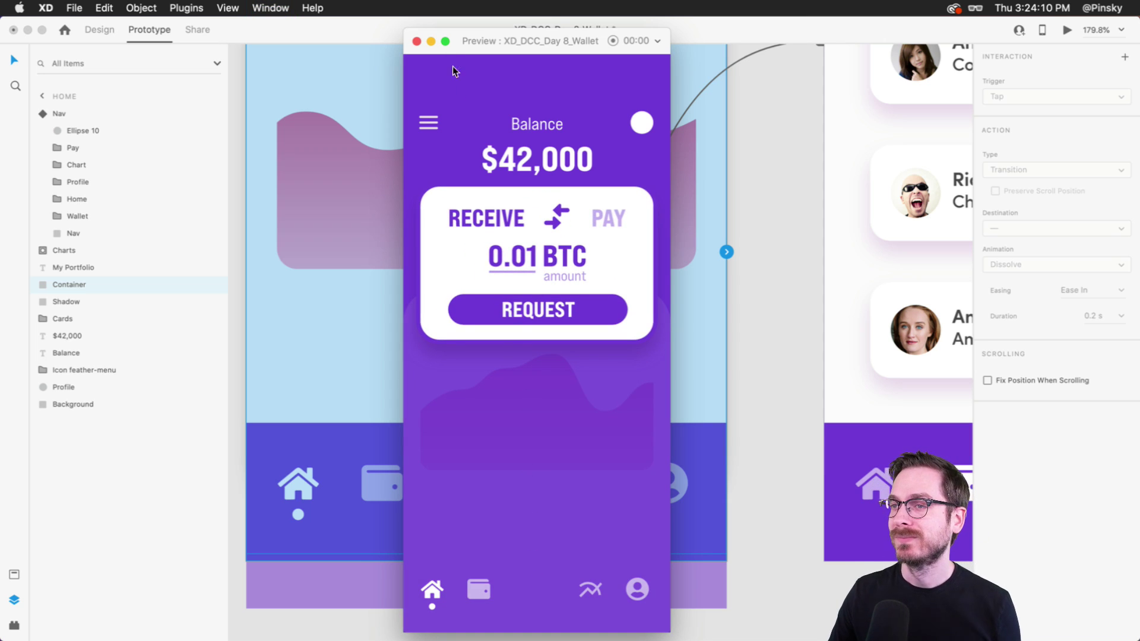
pyautogui.click(416, 41)
# Preview the prototype again, testing navigation between Home and Wallet and scrolling through the transaction list.
pyautogui.press('super+Return')
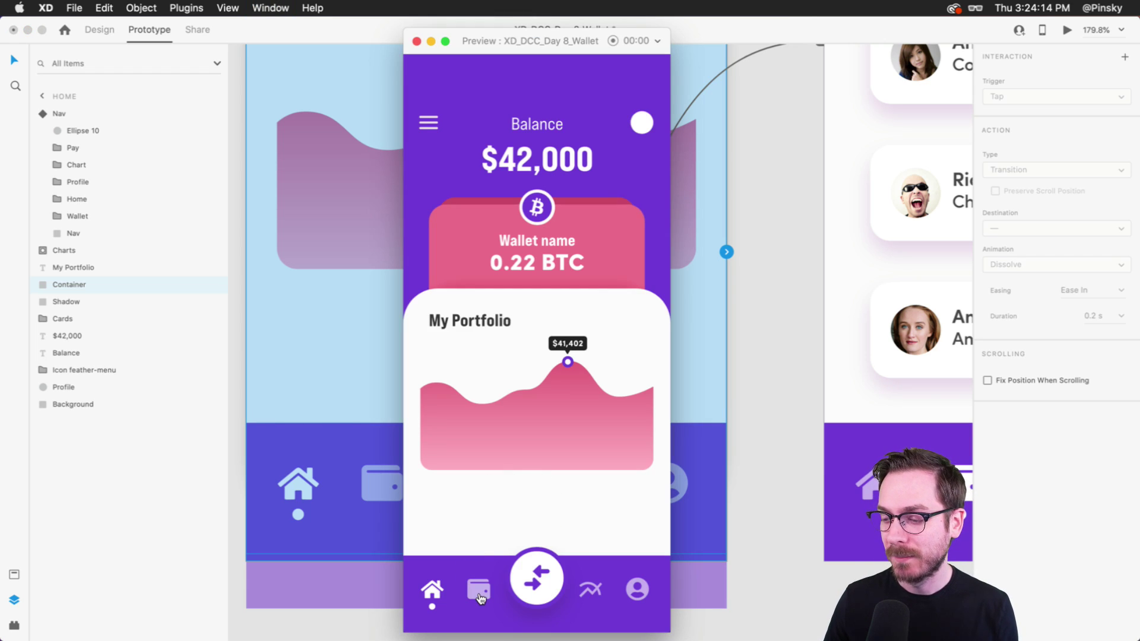
pyautogui.click(480, 596)
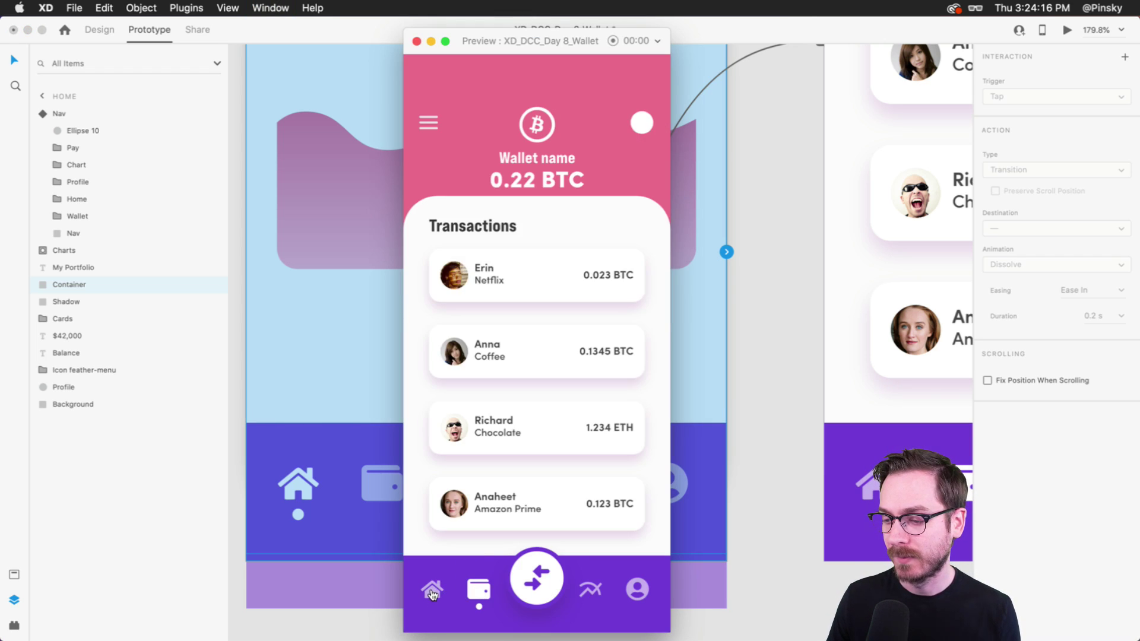
pyautogui.click(432, 591)
pyautogui.click(479, 590)
pyautogui.scroll(-5, 508, 445)
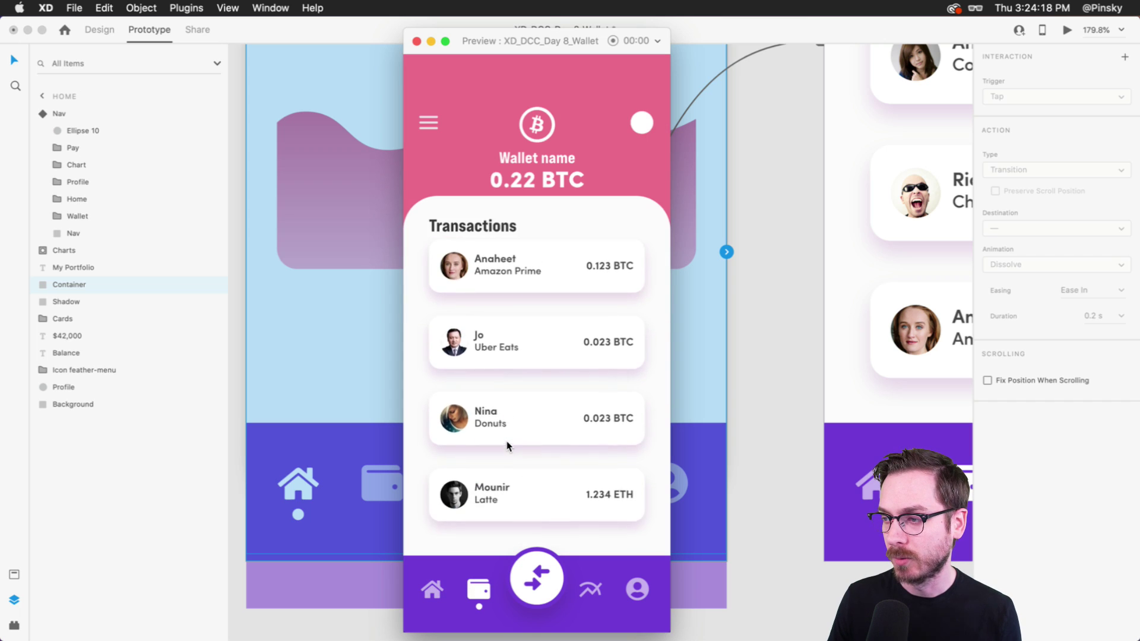
pyautogui.scroll(5, 508, 446)
pyautogui.scroll(-5, 507, 445)
pyautogui.scroll(5, 508, 445)
pyautogui.scroll(-5, 508, 445)
pyautogui.scroll(5, 508, 445)
pyautogui.click(682, 265)
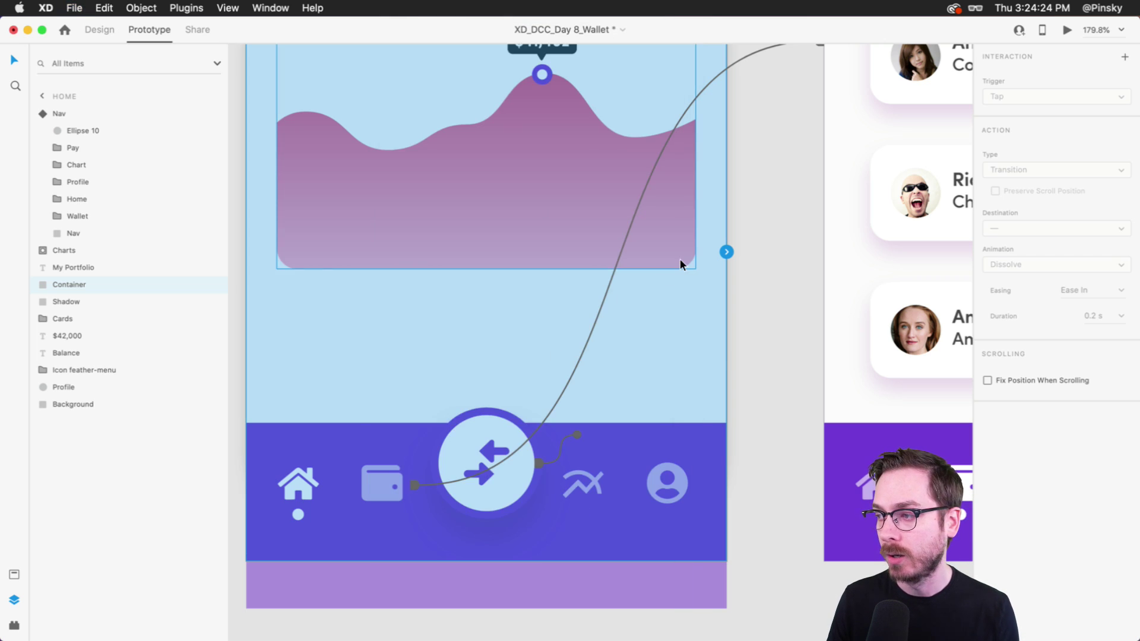
pyautogui.scroll(-5, 681, 263)
pyautogui.hscroll(2, 653, 246)
pyautogui.click(611, 225)
pyautogui.scroll(5, 610, 226)
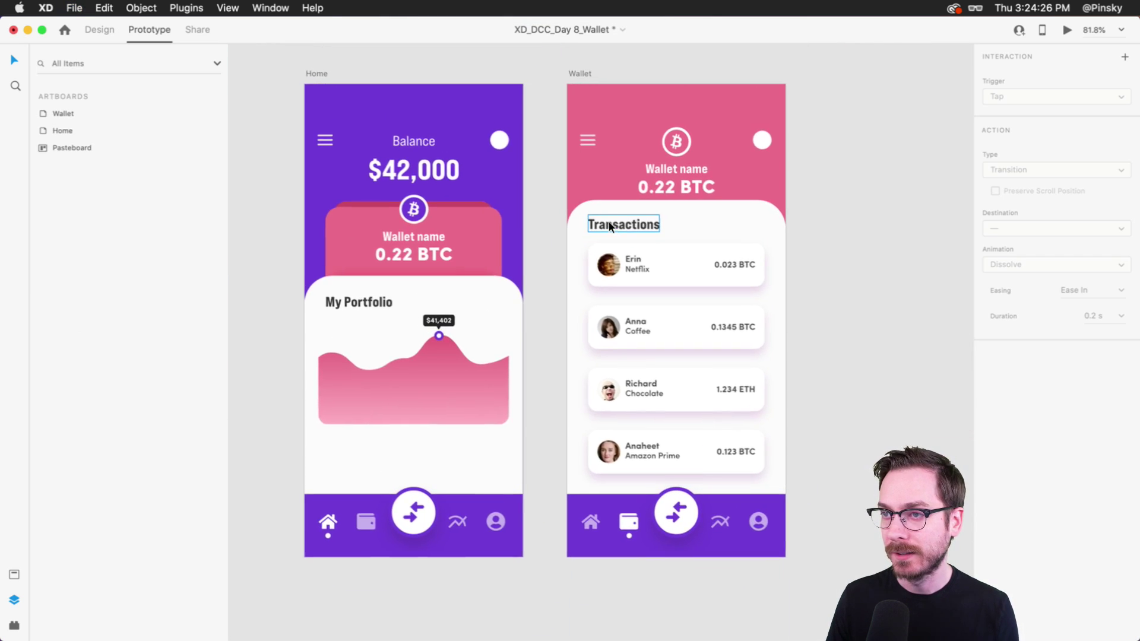
pyautogui.scroll(2, 611, 226)
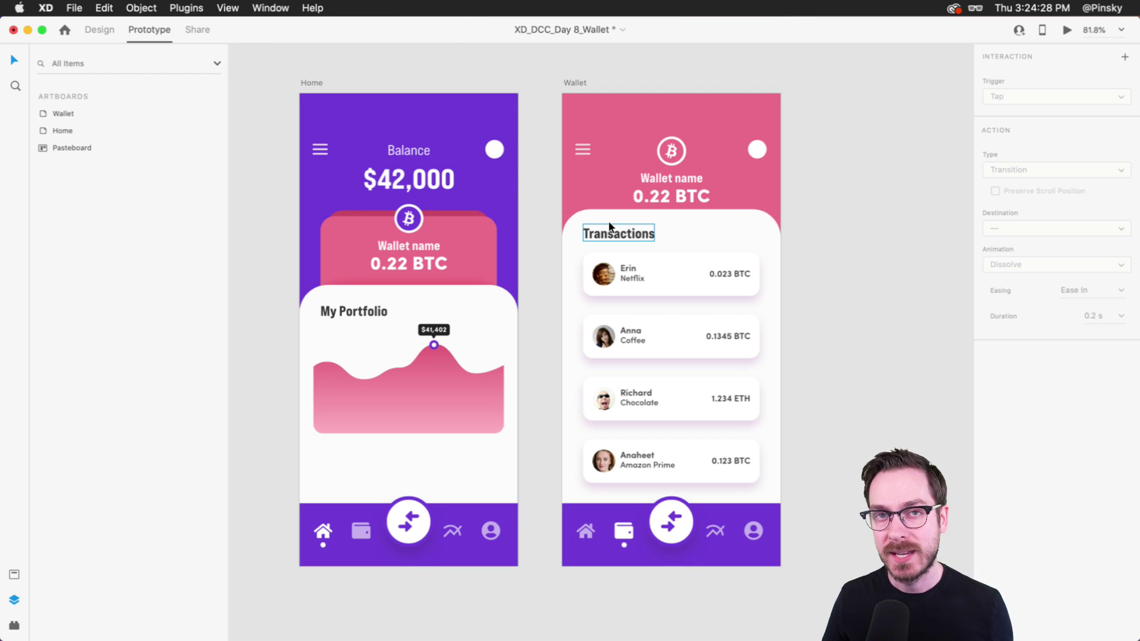